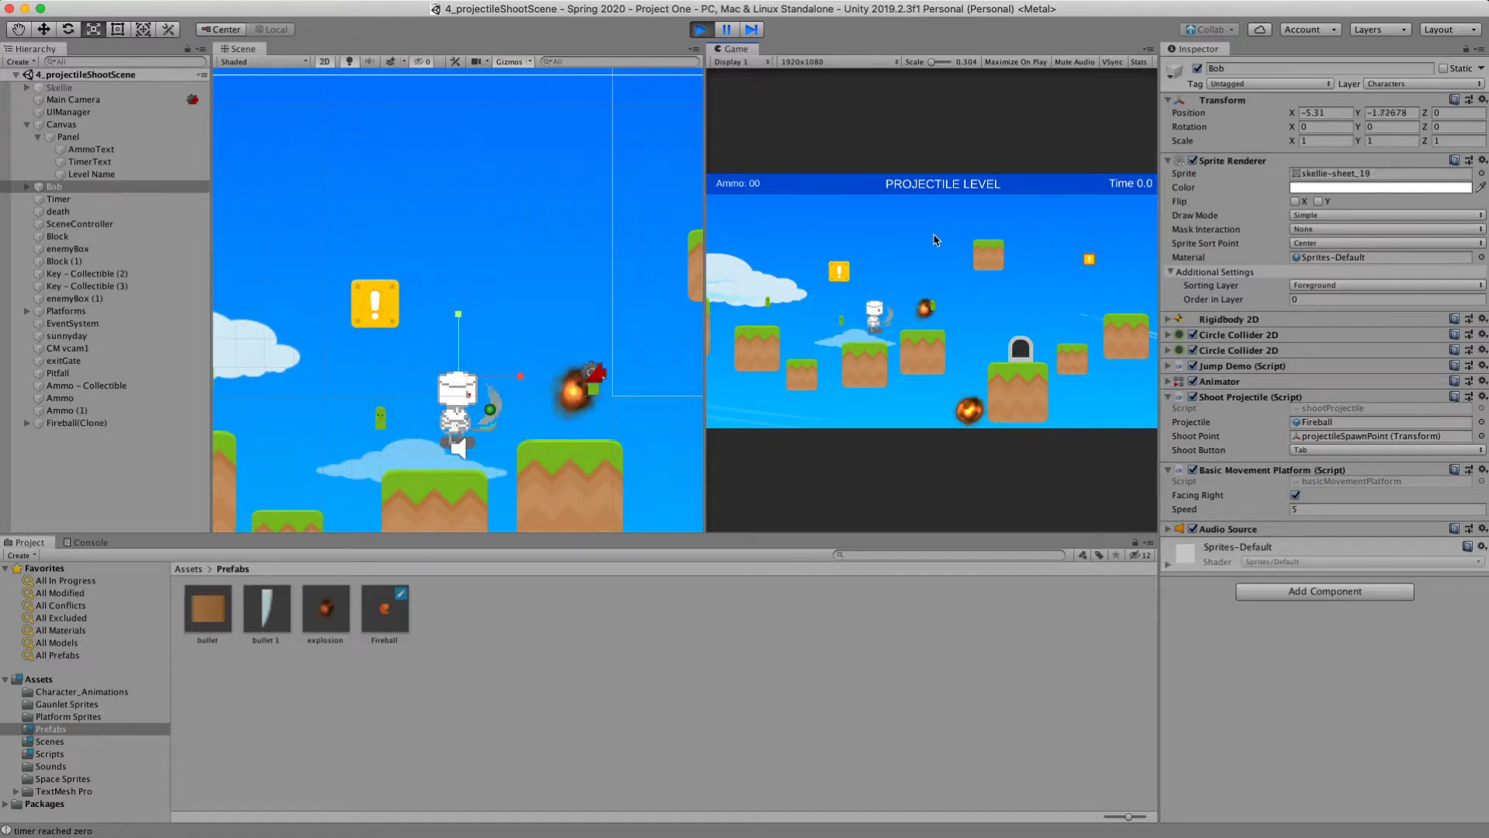
- Playtest Bob turning left and shooting several fireballs, and stop the game
{"action": "key", "text": "Left"}
{"action": "key", "text": "Tab"}
{"action": "key", "text": "Tab"}
{"action": "key", "text": "Tab"}
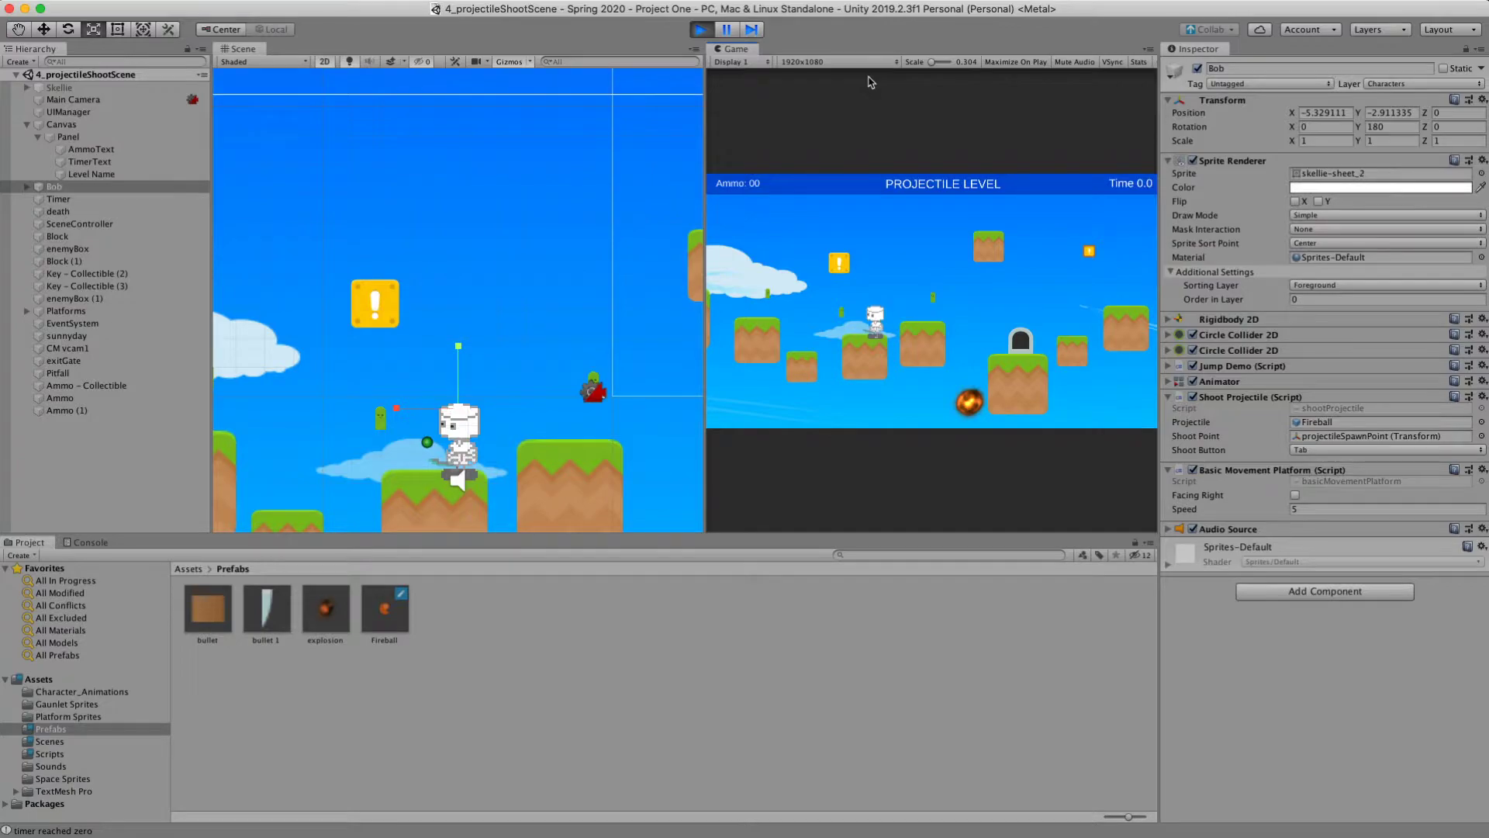
{"action": "left_click", "coordinate": [698, 30]}
- Inspect the projectileSpawnPoint child object attached to Bob
{"action": "left_click", "coordinate": [62, 187]}
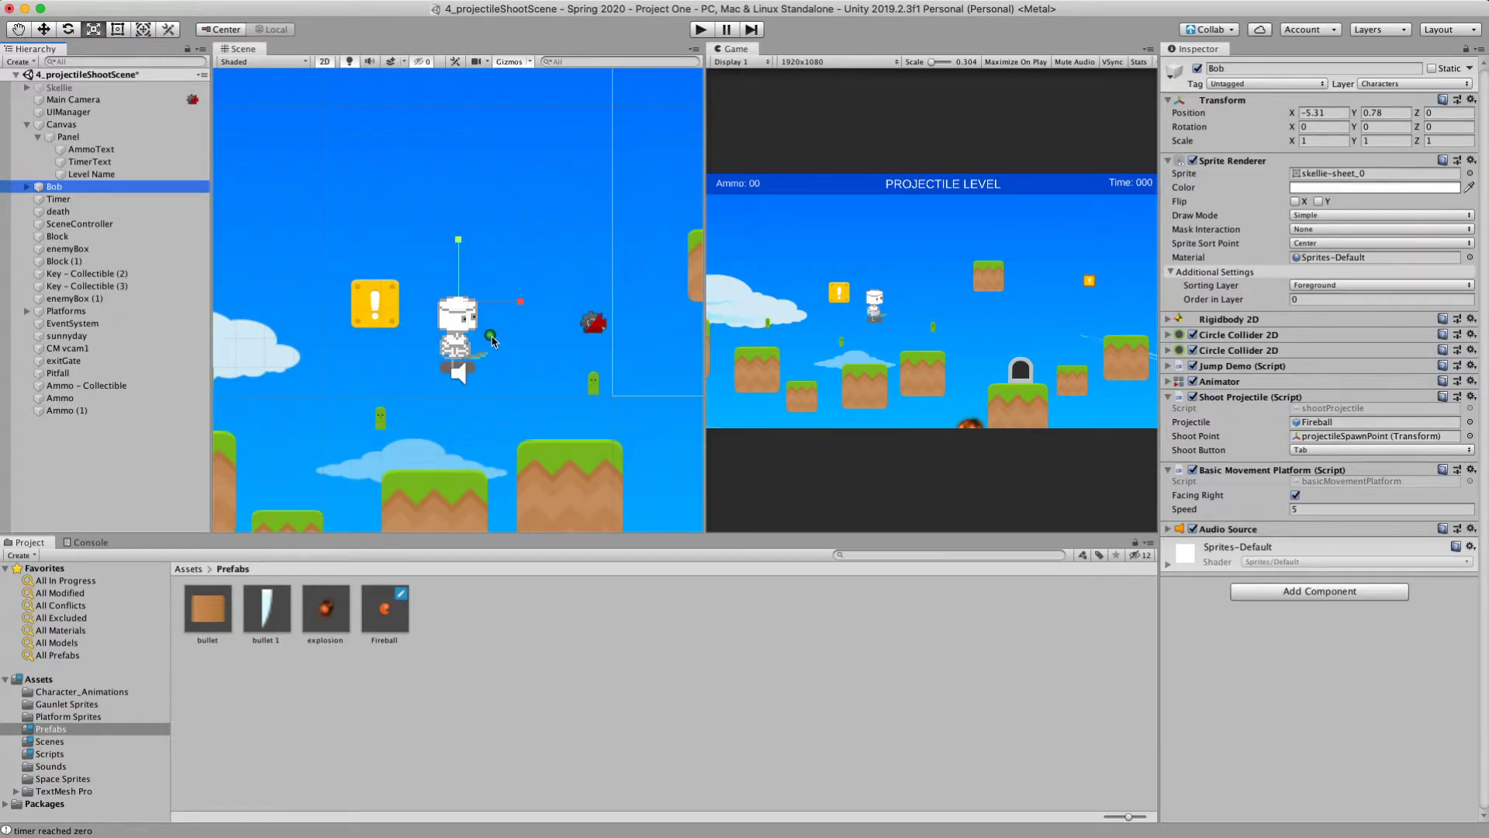
{"action": "left_click", "coordinate": [26, 186]}
{"action": "left_click", "coordinate": [99, 199]}
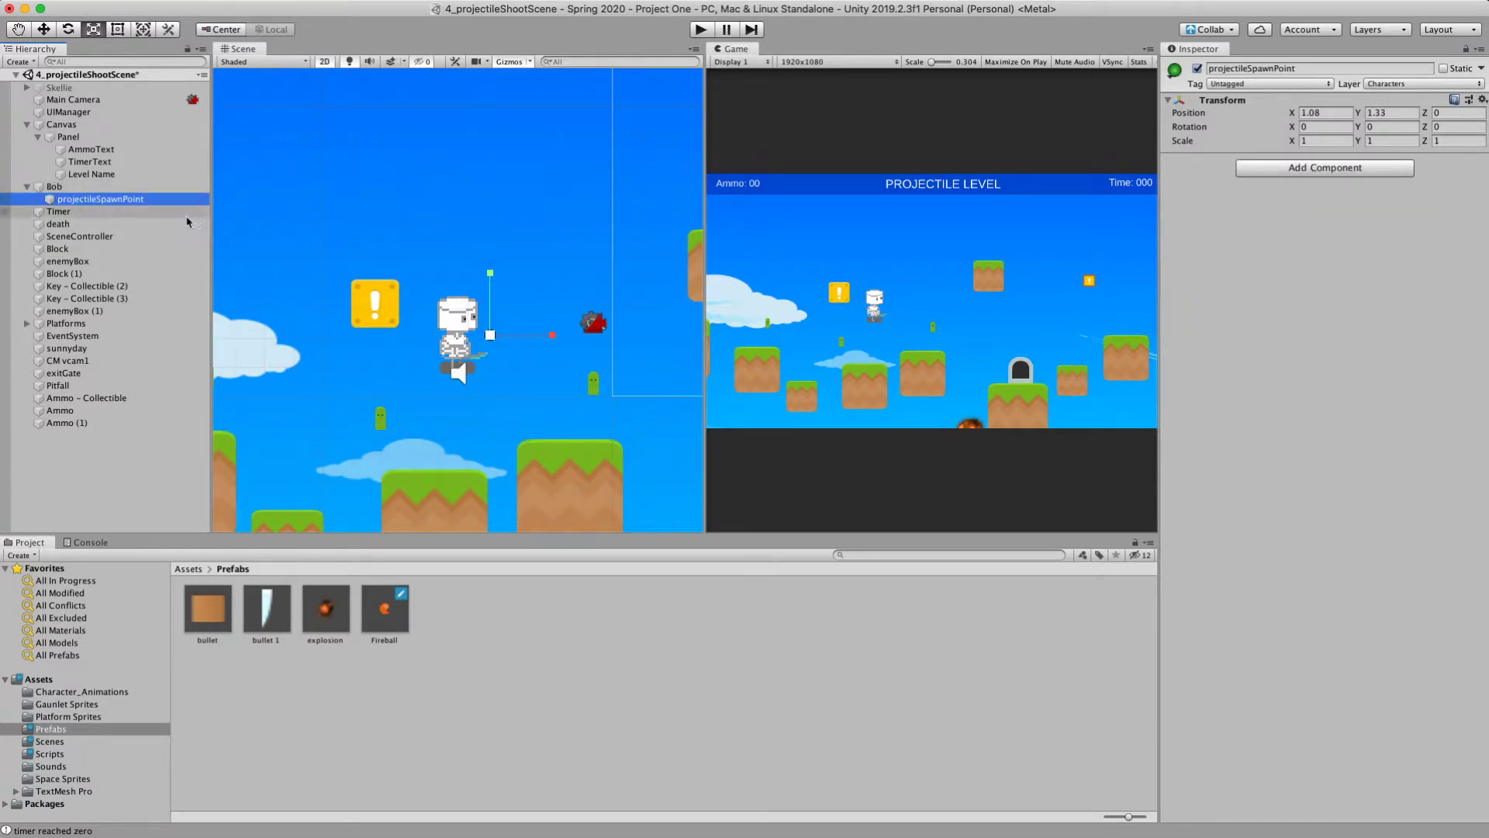
- Try adding an empty child object under Bob, and remove it again
{"action": "left_click", "coordinate": [89, 187]}
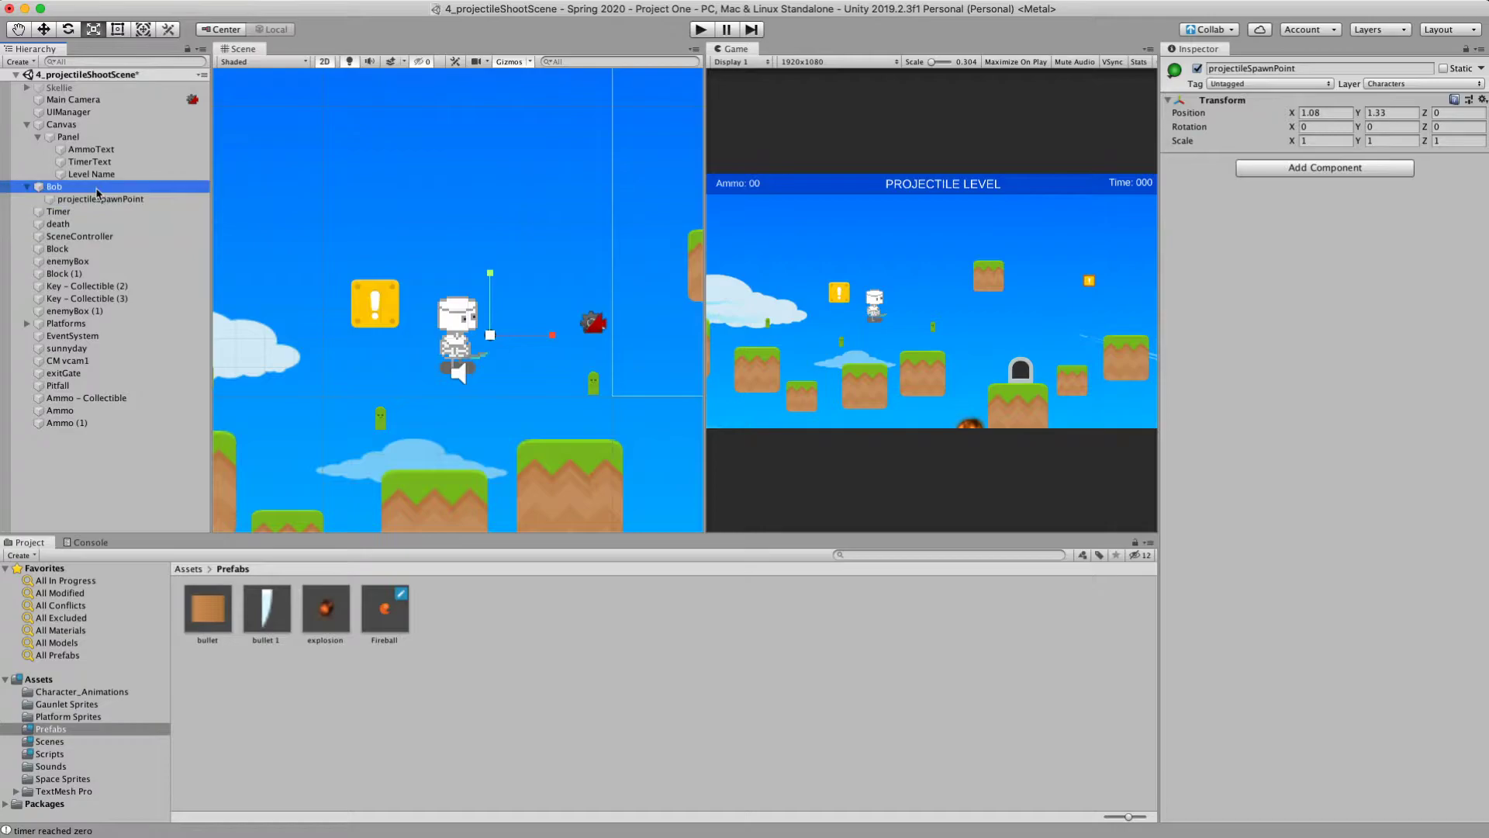
{"action": "left_click", "coordinate": [21, 61]}
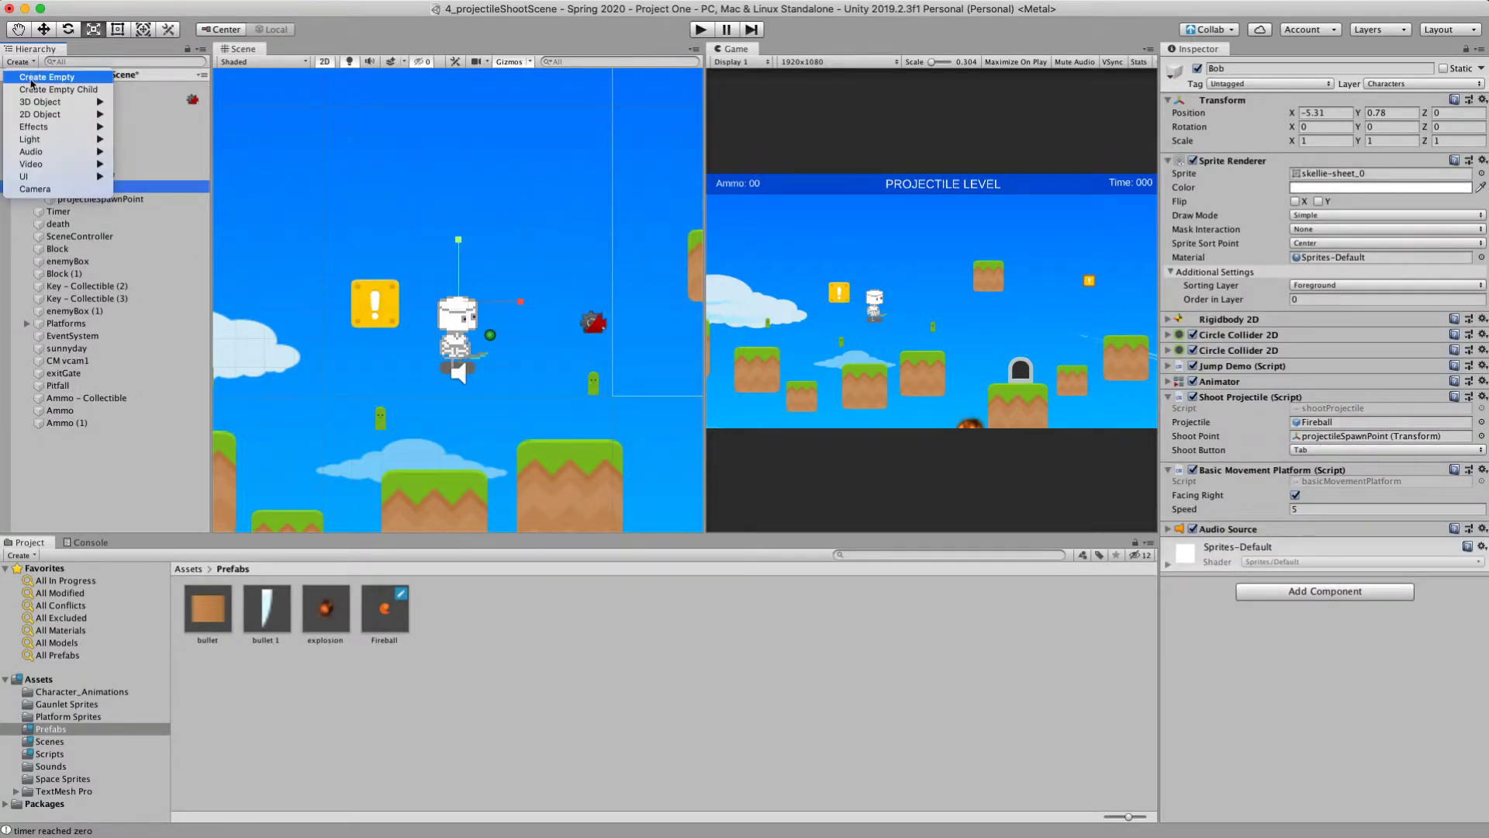
{"action": "left_click", "coordinate": [32, 90]}
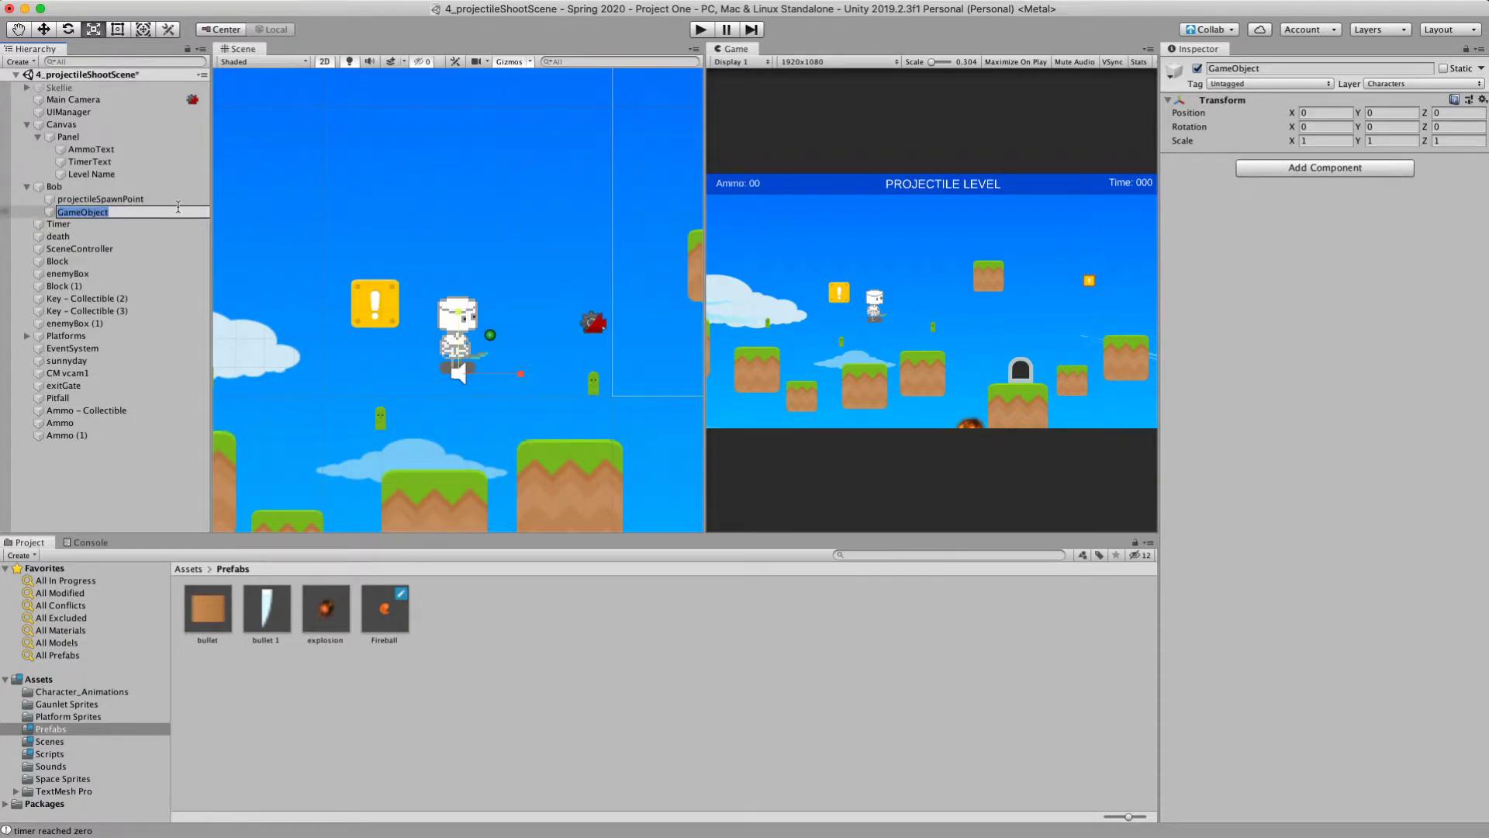
{"action": "left_click", "coordinate": [58, 213]}
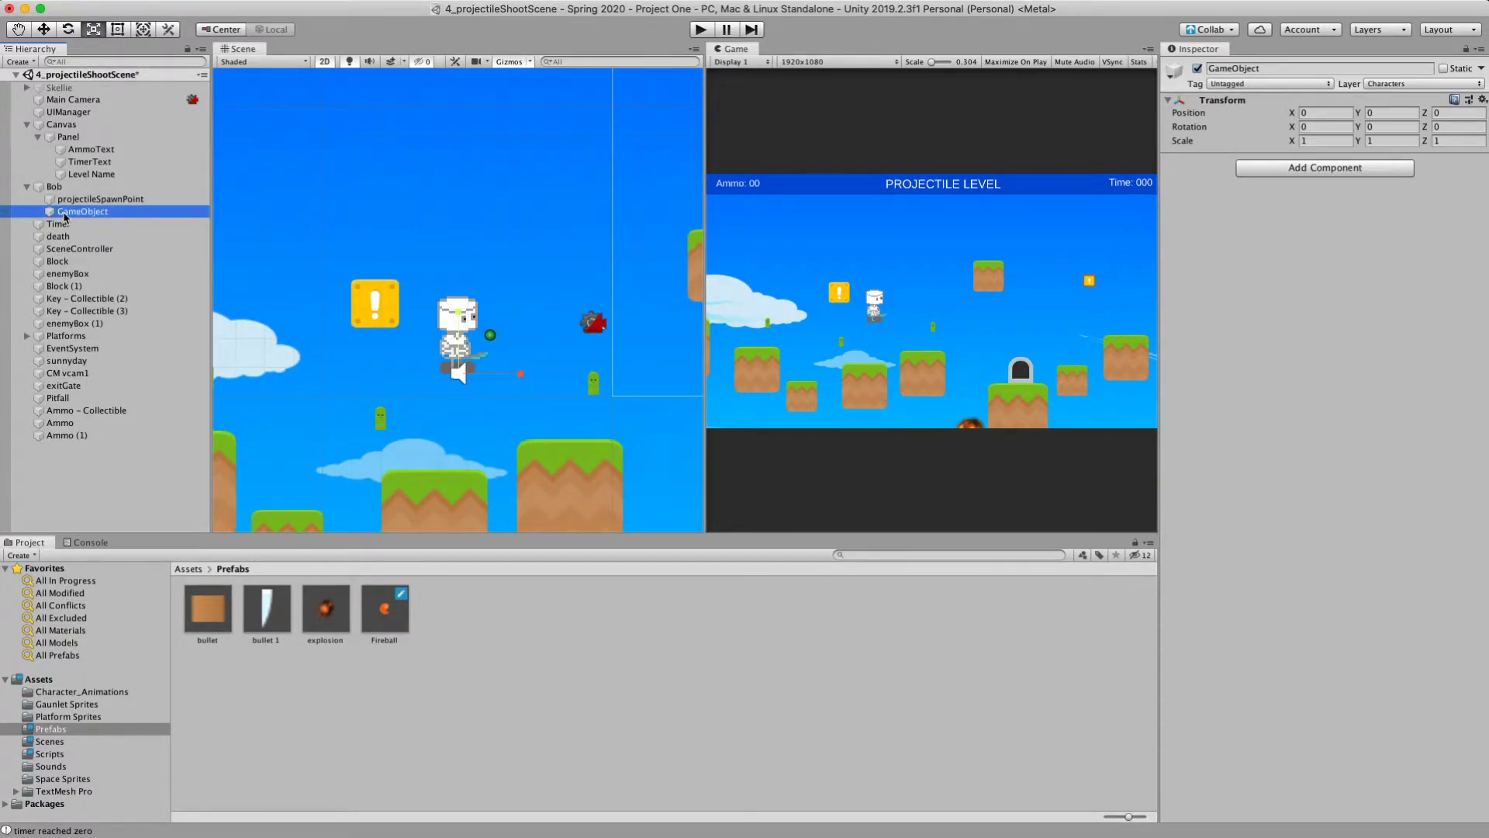
{"action": "left_click", "coordinate": [65, 214]}
{"action": "key", "text": "BackSpace"}
{"action": "left_click", "coordinate": [48, 214]}
{"action": "key", "text": "super+z"}
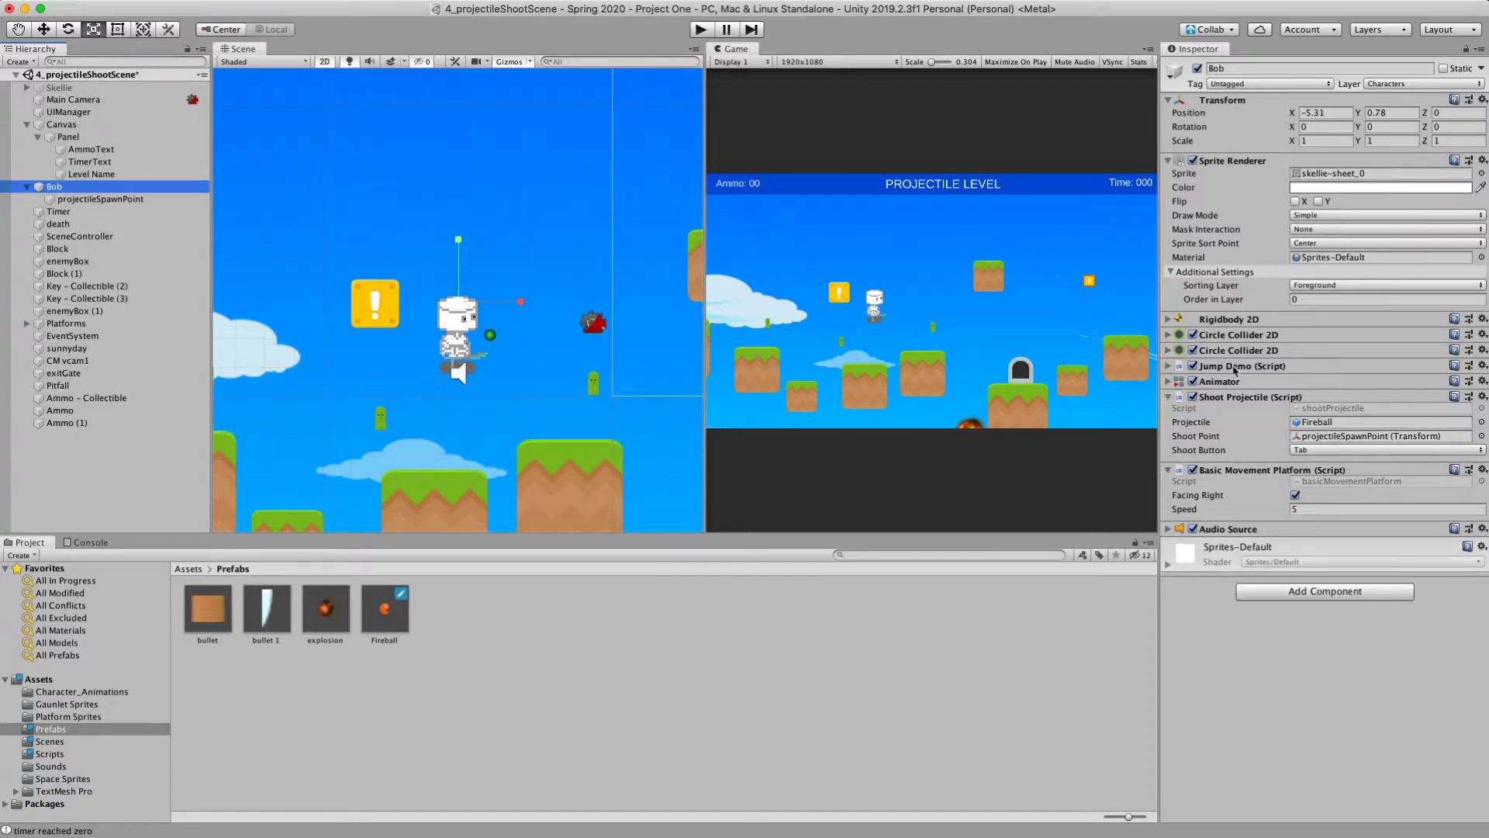
- Open Bob's shootProjectile script in Visual Studio and delete the blank line between the shootPoint and shootButton declarations
{"action": "double_click", "coordinate": [1323, 409]}
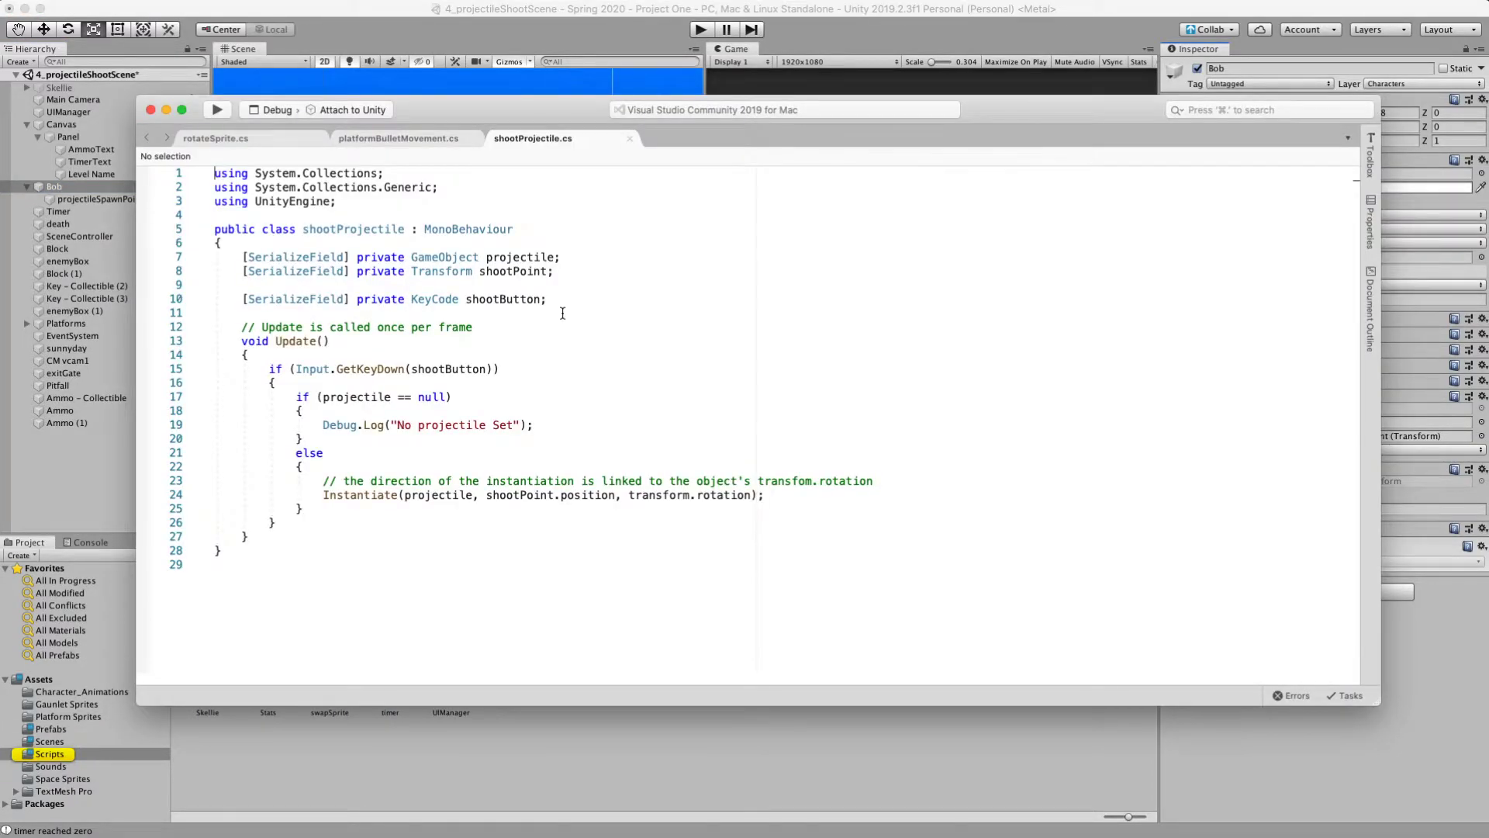
{"action": "left_click", "coordinate": [407, 285]}
{"action": "key", "text": "BackSpace"}
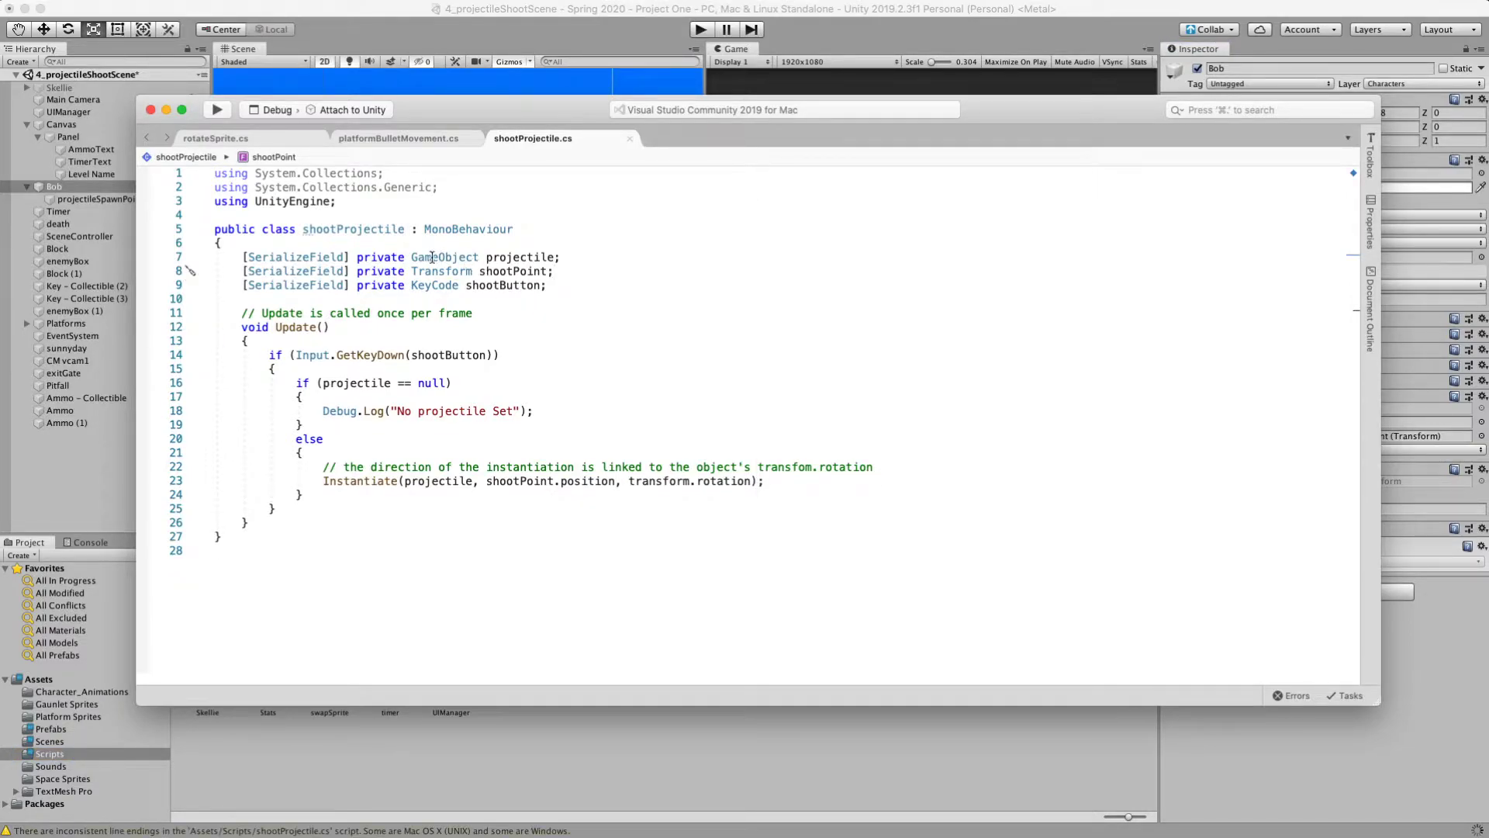
- Review the types and names of the serialized projectile, shootPoint and shootButton fields in shootProjectile
{"action": "left_click_drag", "start_coordinate": [409, 257], "coordinate": [555, 257]}
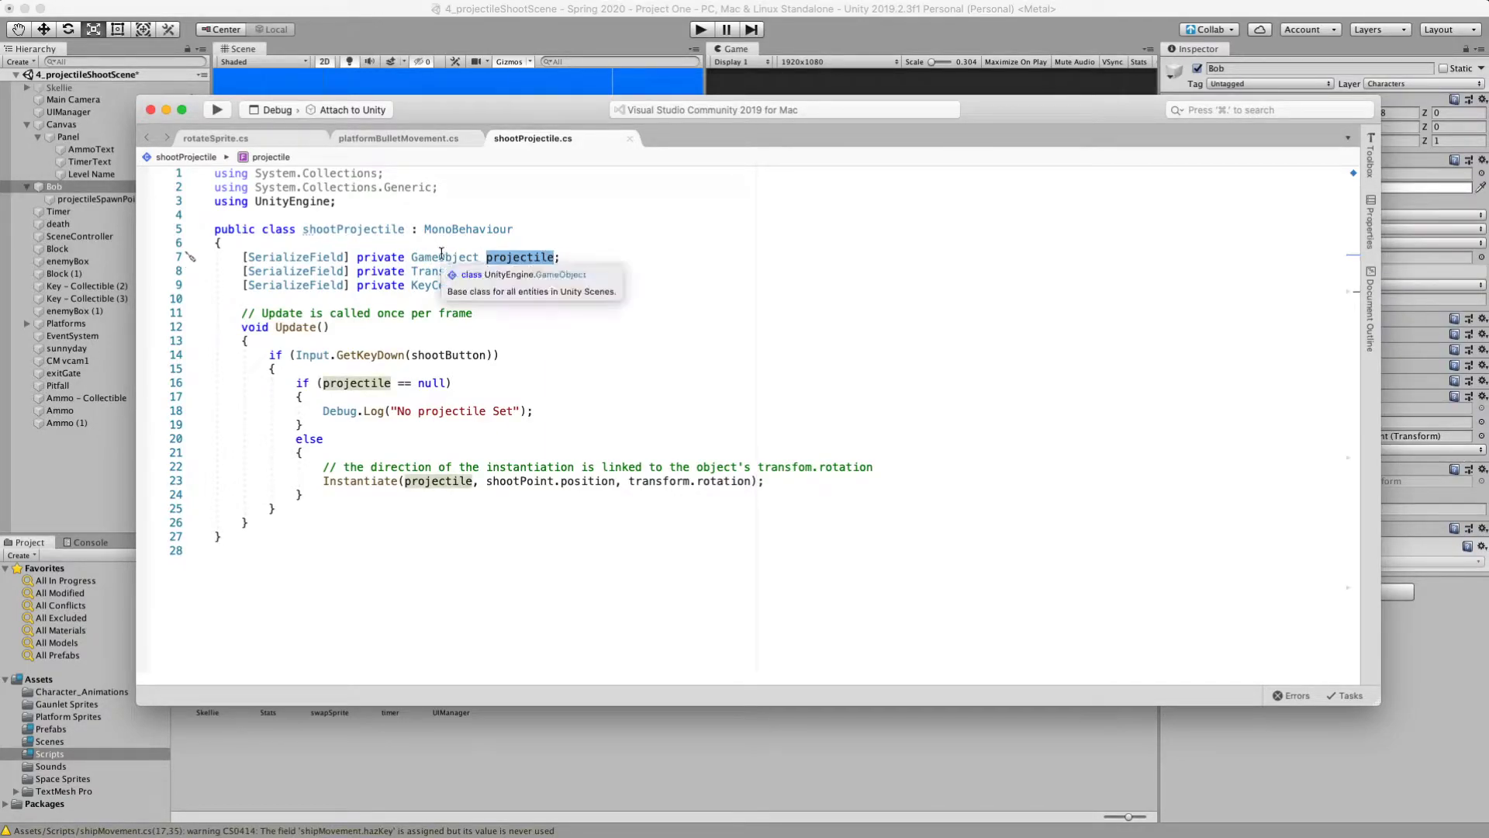
{"action": "left_click", "coordinate": [555, 229]}
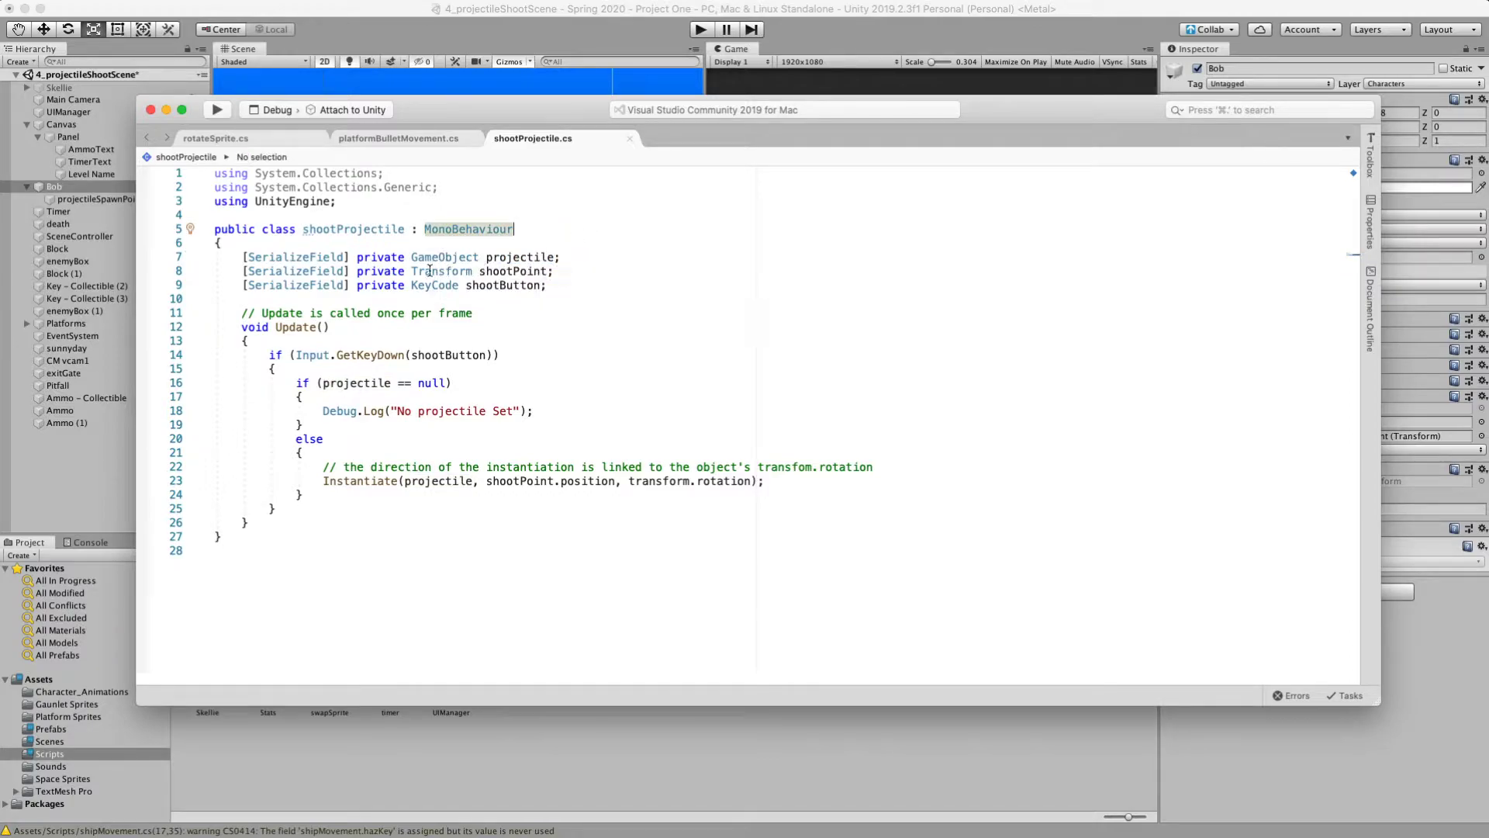
{"action": "left_click_drag", "start_coordinate": [412, 270], "coordinate": [474, 271]}
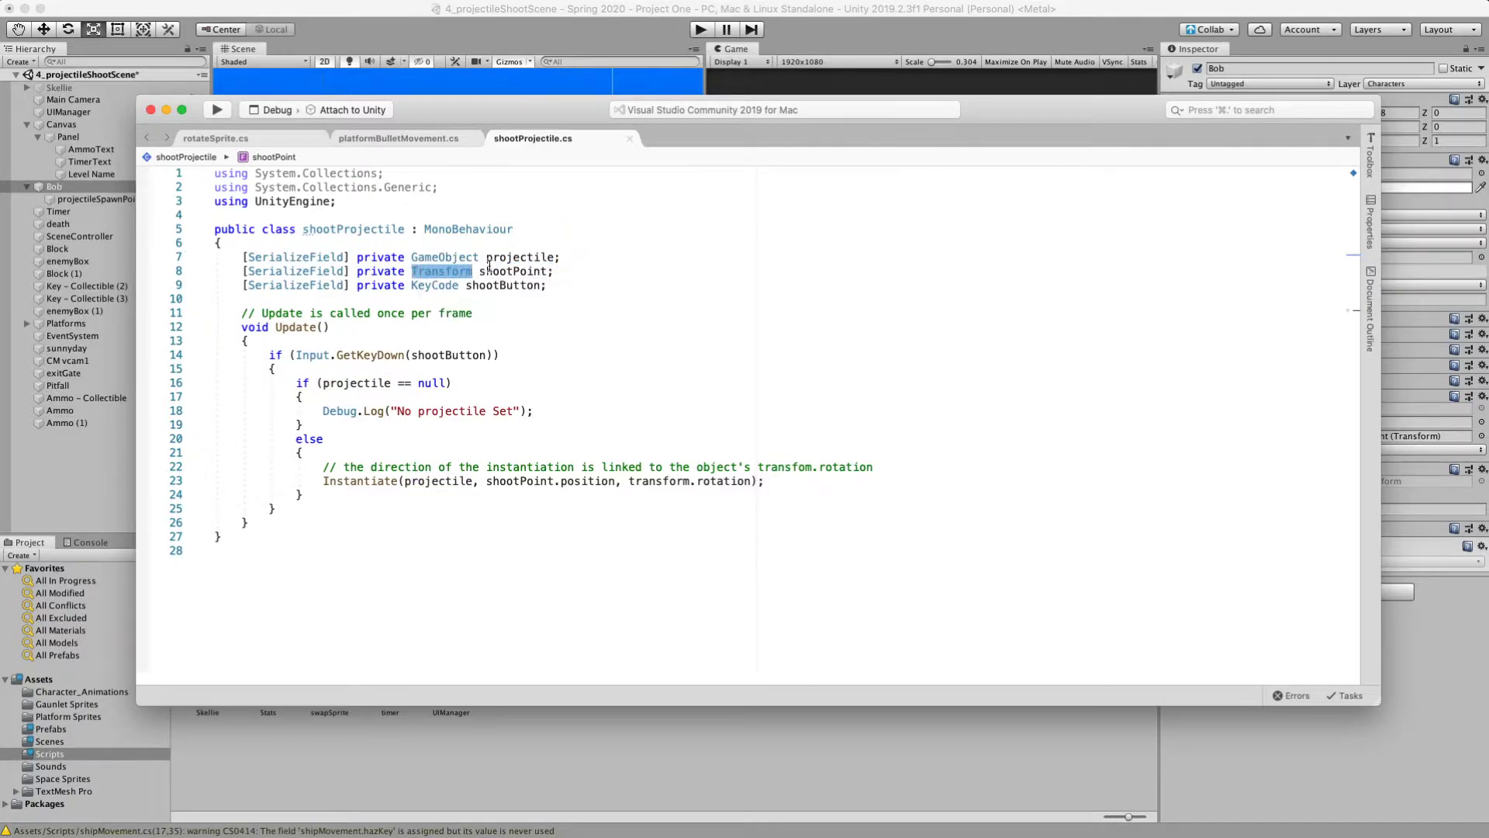
{"action": "left_click", "coordinate": [487, 270]}
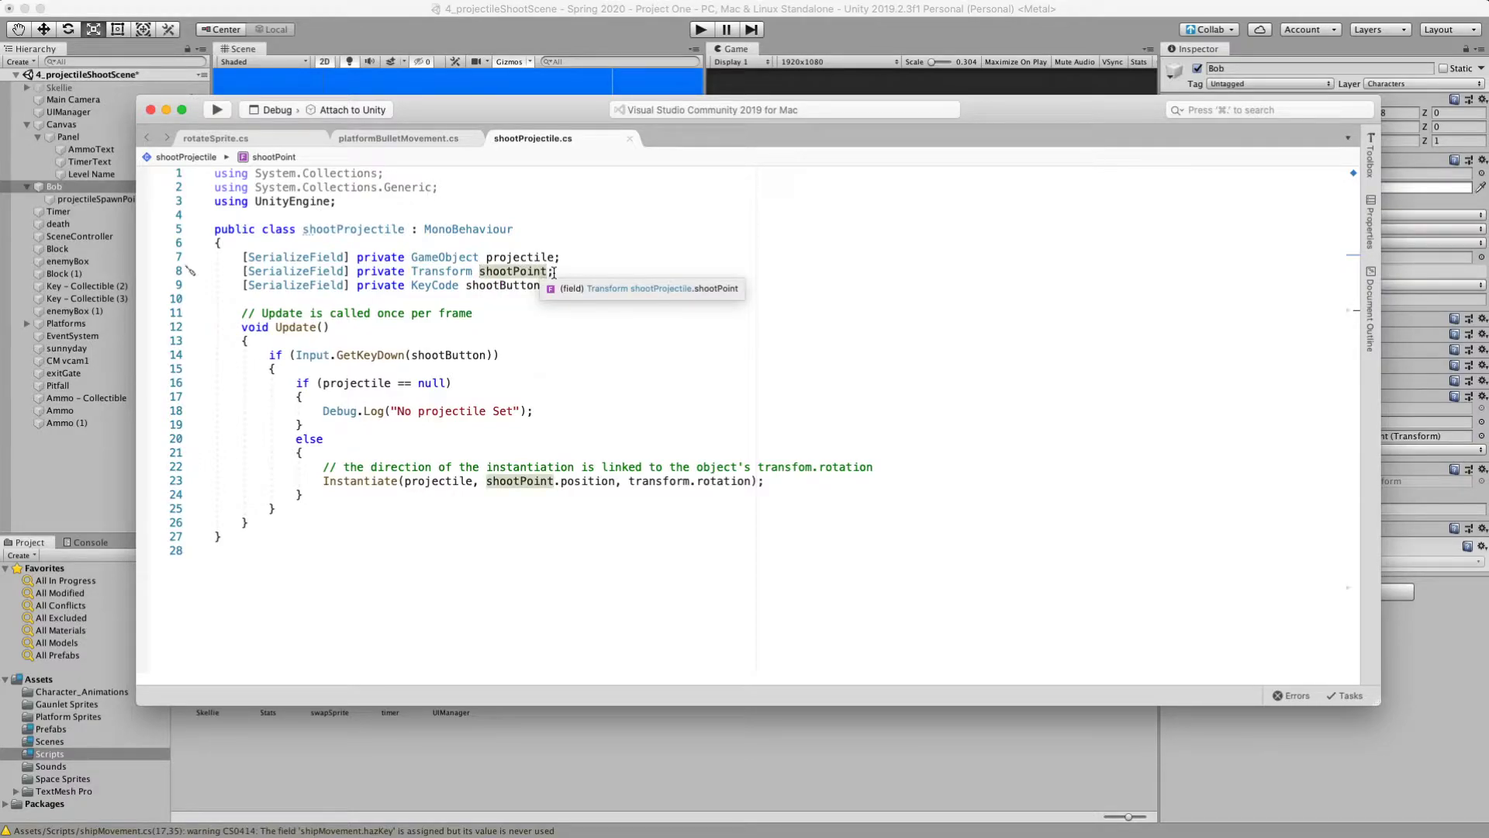
{"action": "left_click", "coordinate": [414, 286]}
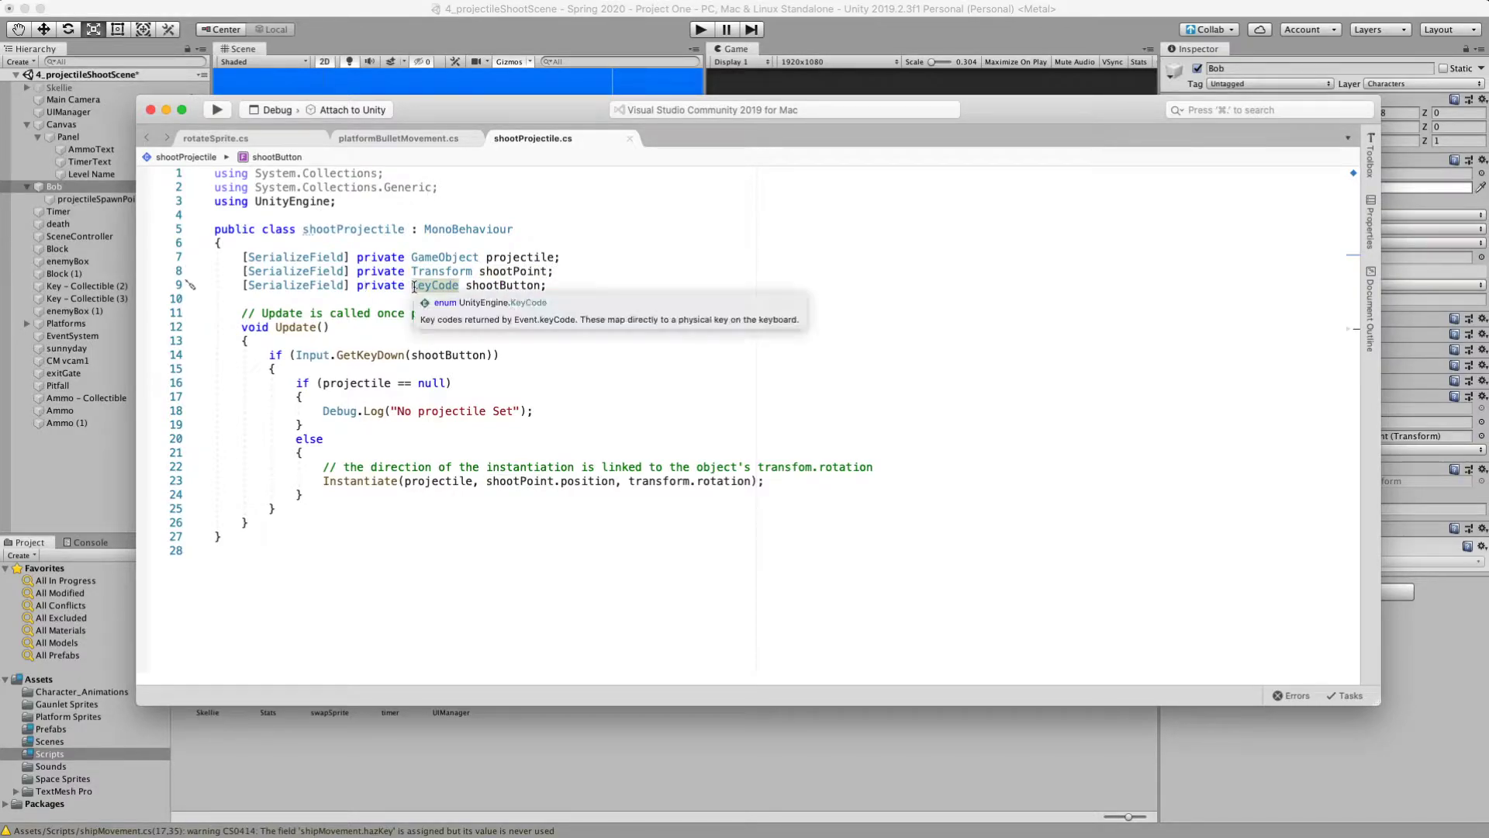
{"action": "left_click", "coordinate": [500, 285]}
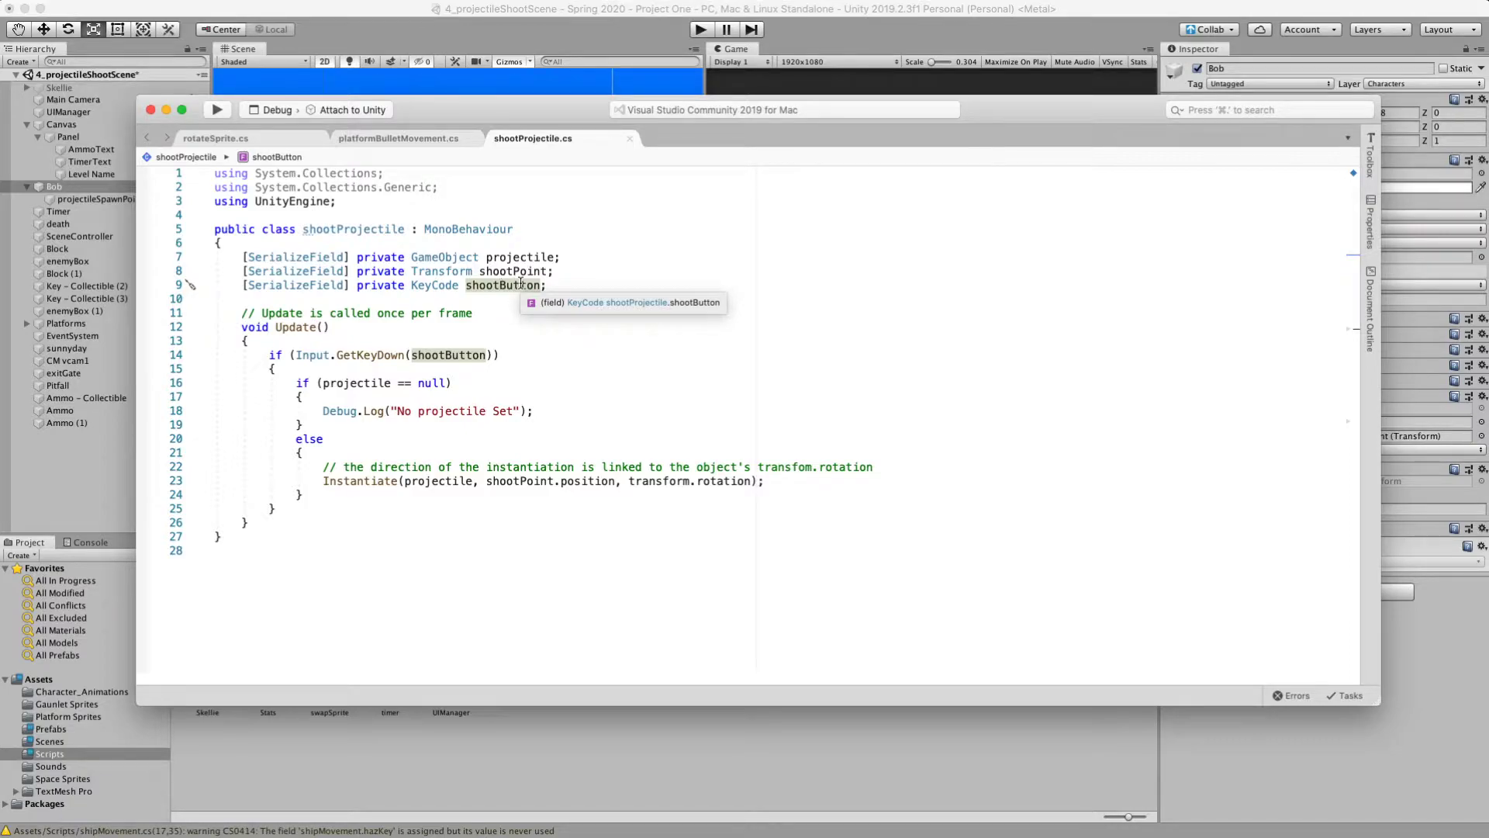
- Examine the shoot-button condition and the null-projectile check inside the Update method
{"action": "key", "text": "Down"}
{"action": "key", "text": "Down"}
{"action": "key", "text": "Down"}
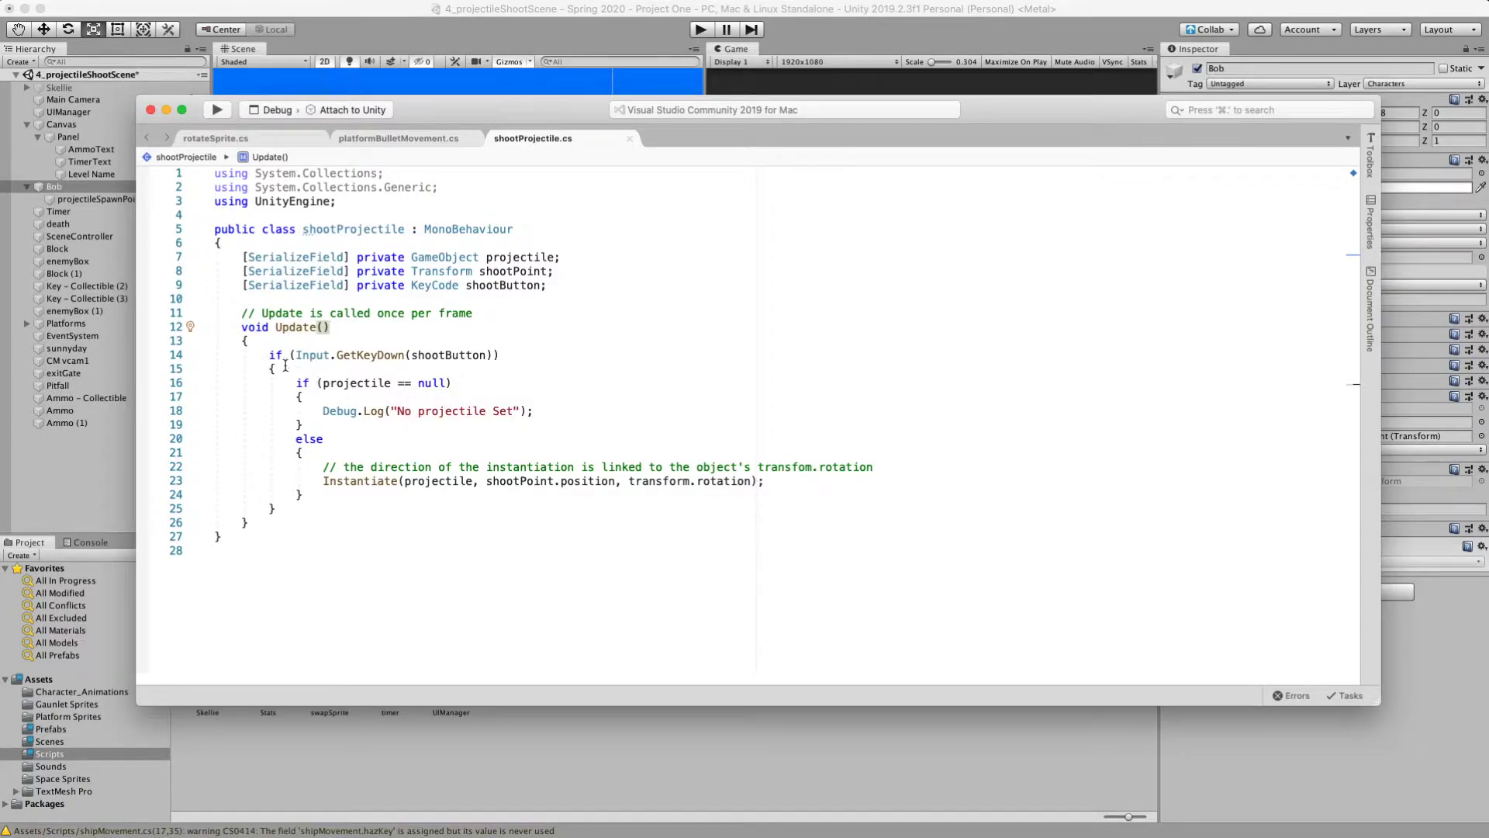
{"action": "left_click_drag", "start_coordinate": [288, 368], "coordinate": [270, 354]}
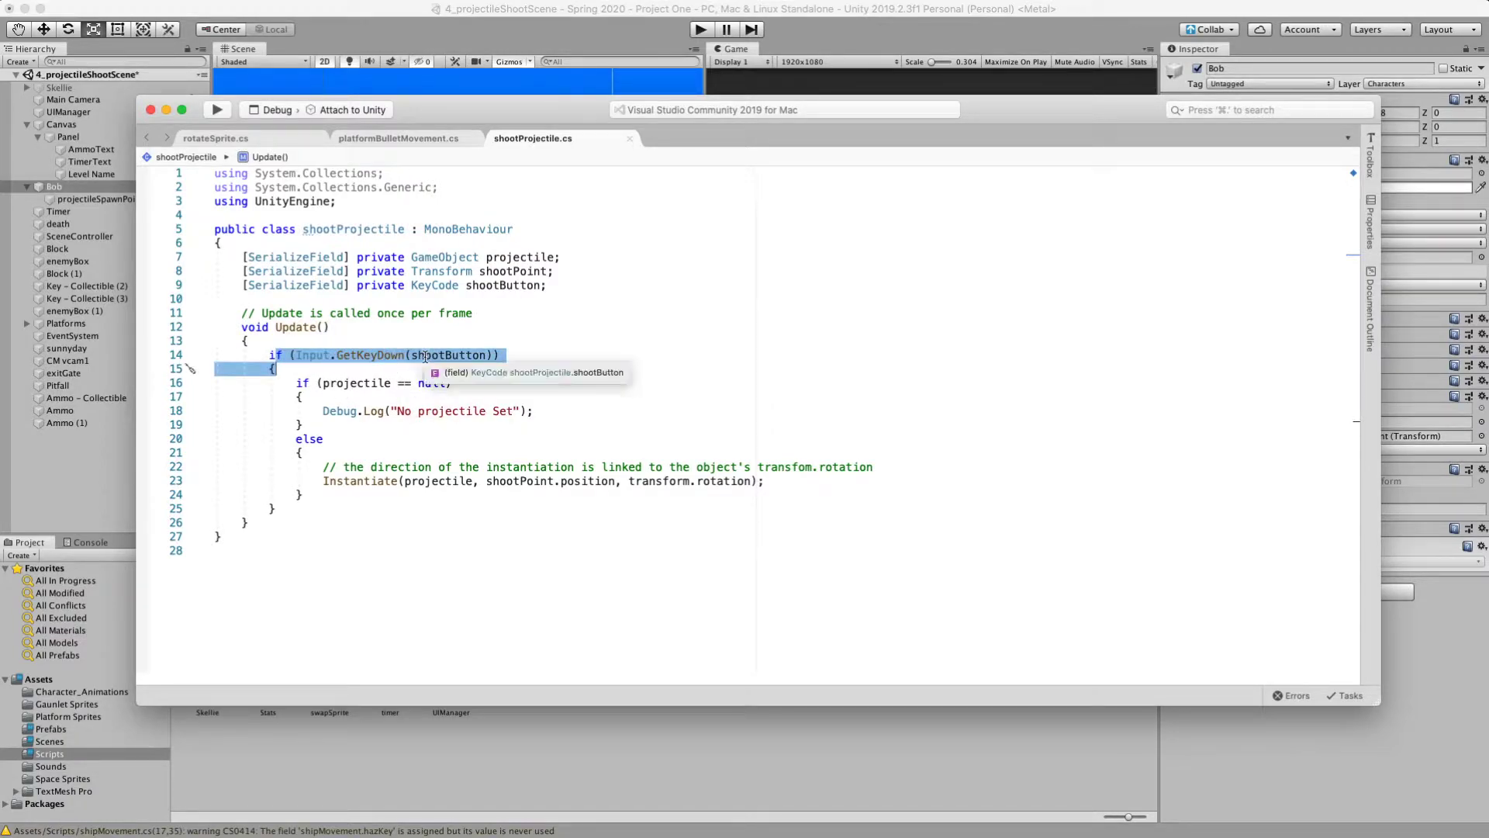
{"action": "left_click", "coordinate": [359, 411]}
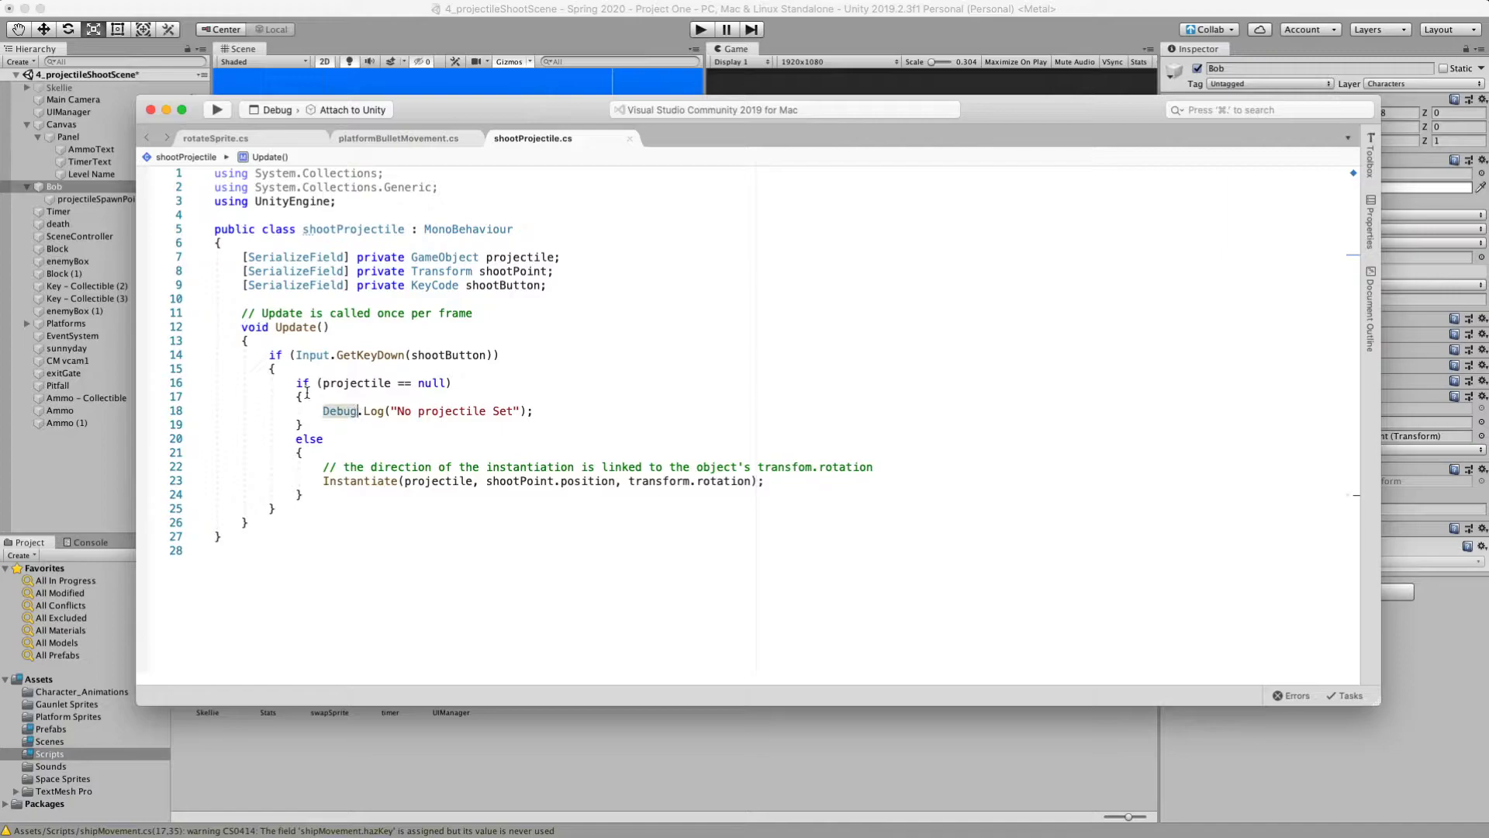
{"action": "left_click_drag", "start_coordinate": [294, 384], "coordinate": [303, 424]}
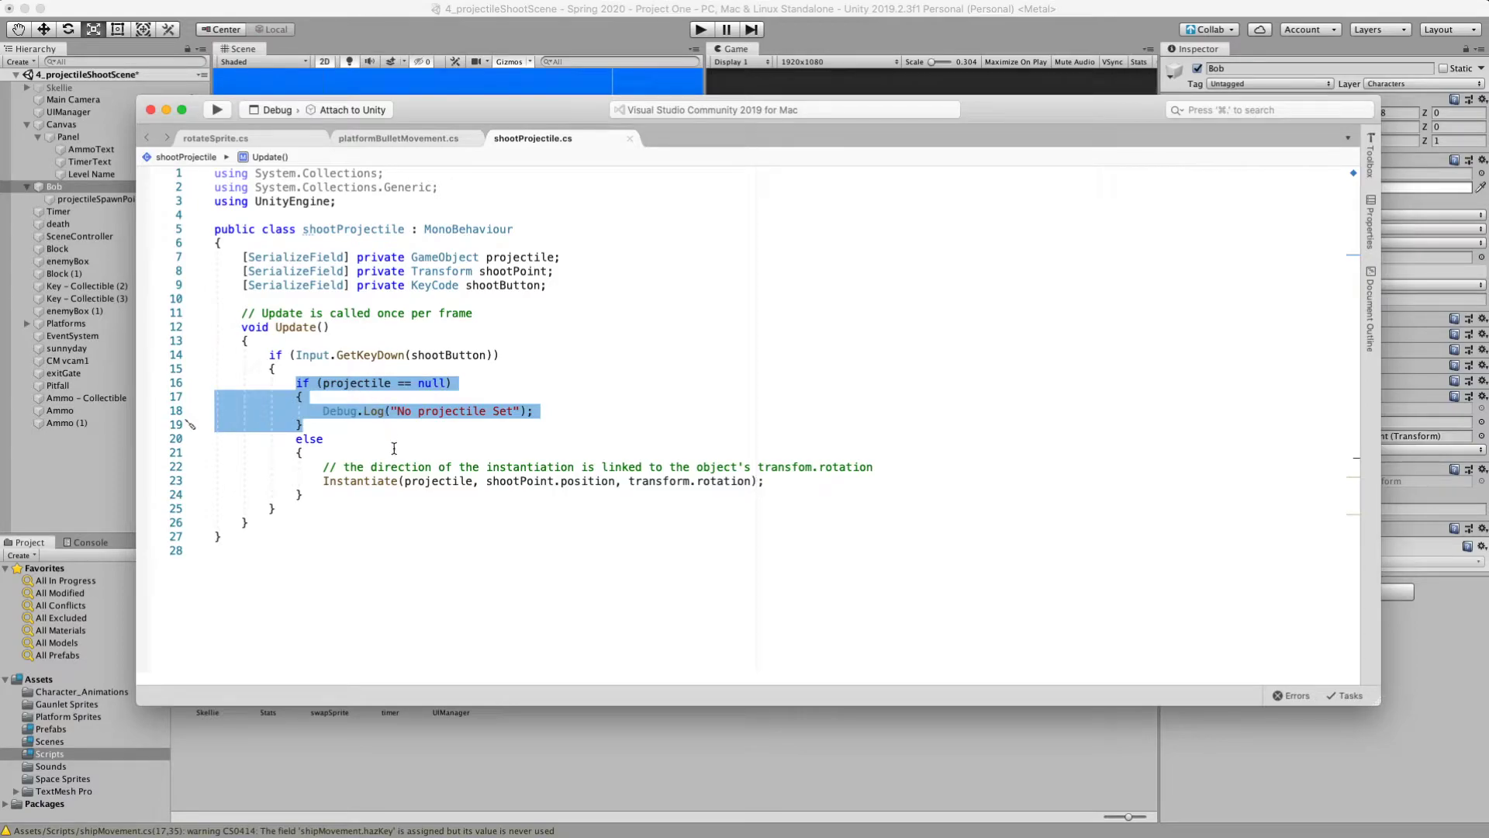
- Examine the Instantiate call's projectile, shootPoint.position and transform.rotation arguments
{"action": "left_click_drag", "start_coordinate": [323, 485], "coordinate": [471, 481]}
{"action": "left_click", "coordinate": [402, 482]}
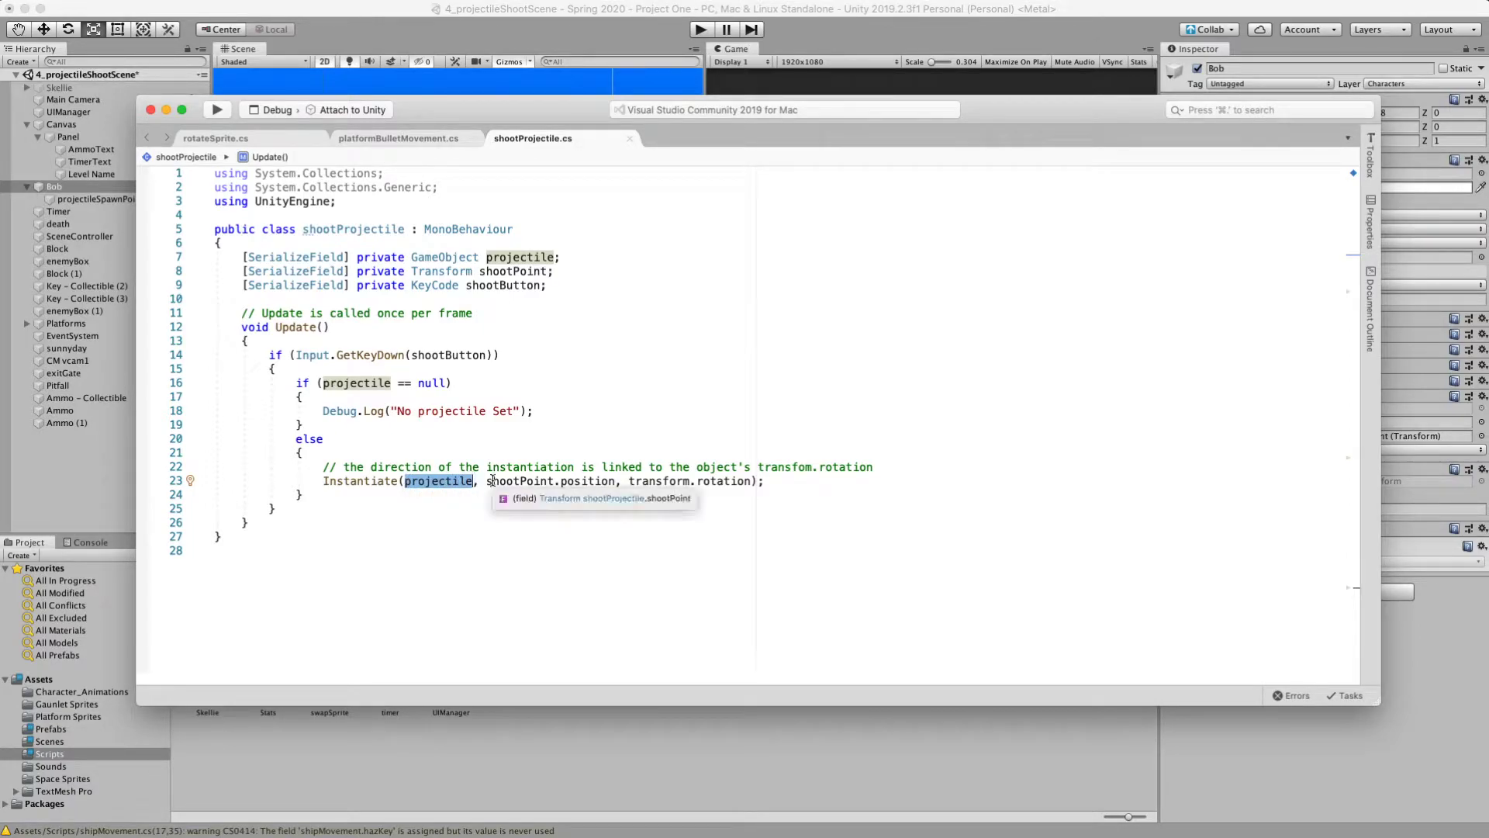
{"action": "double_click", "coordinate": [497, 480]}
{"action": "left_click", "coordinate": [534, 481]}
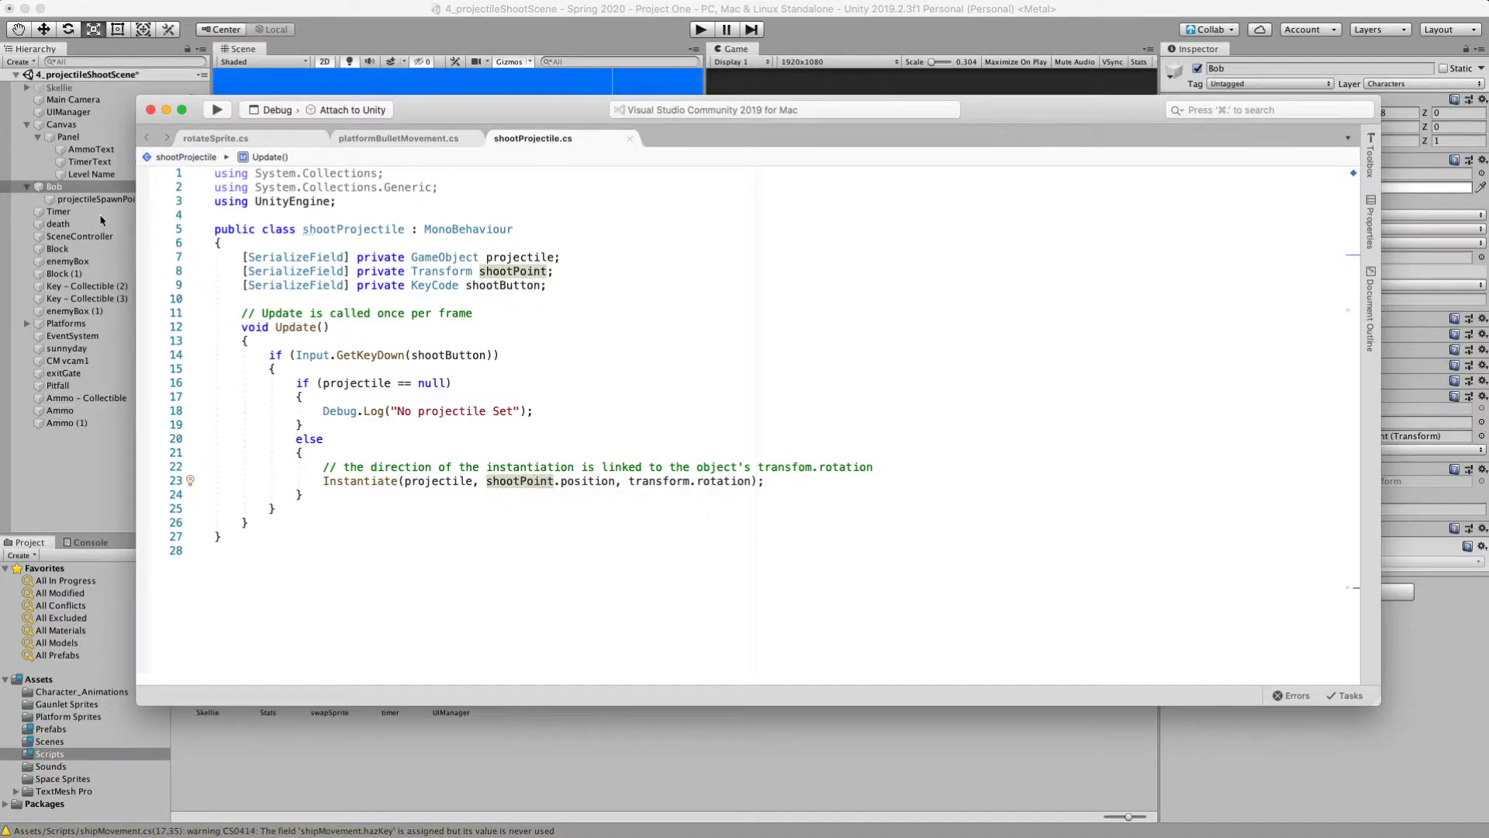
{"action": "left_click_drag", "start_coordinate": [629, 482], "coordinate": [749, 487]}
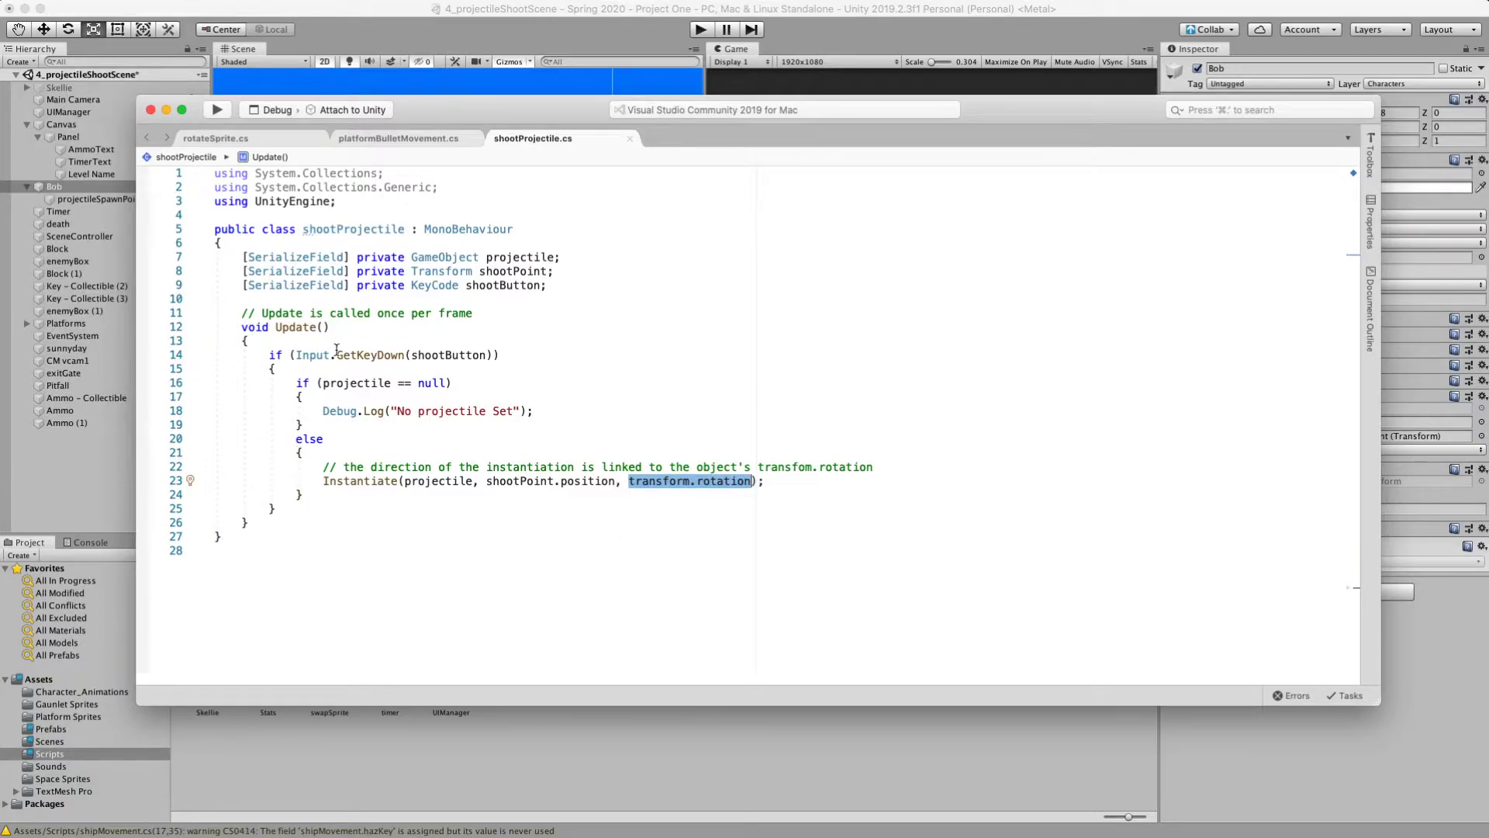
{"action": "left_click", "coordinate": [628, 481]}
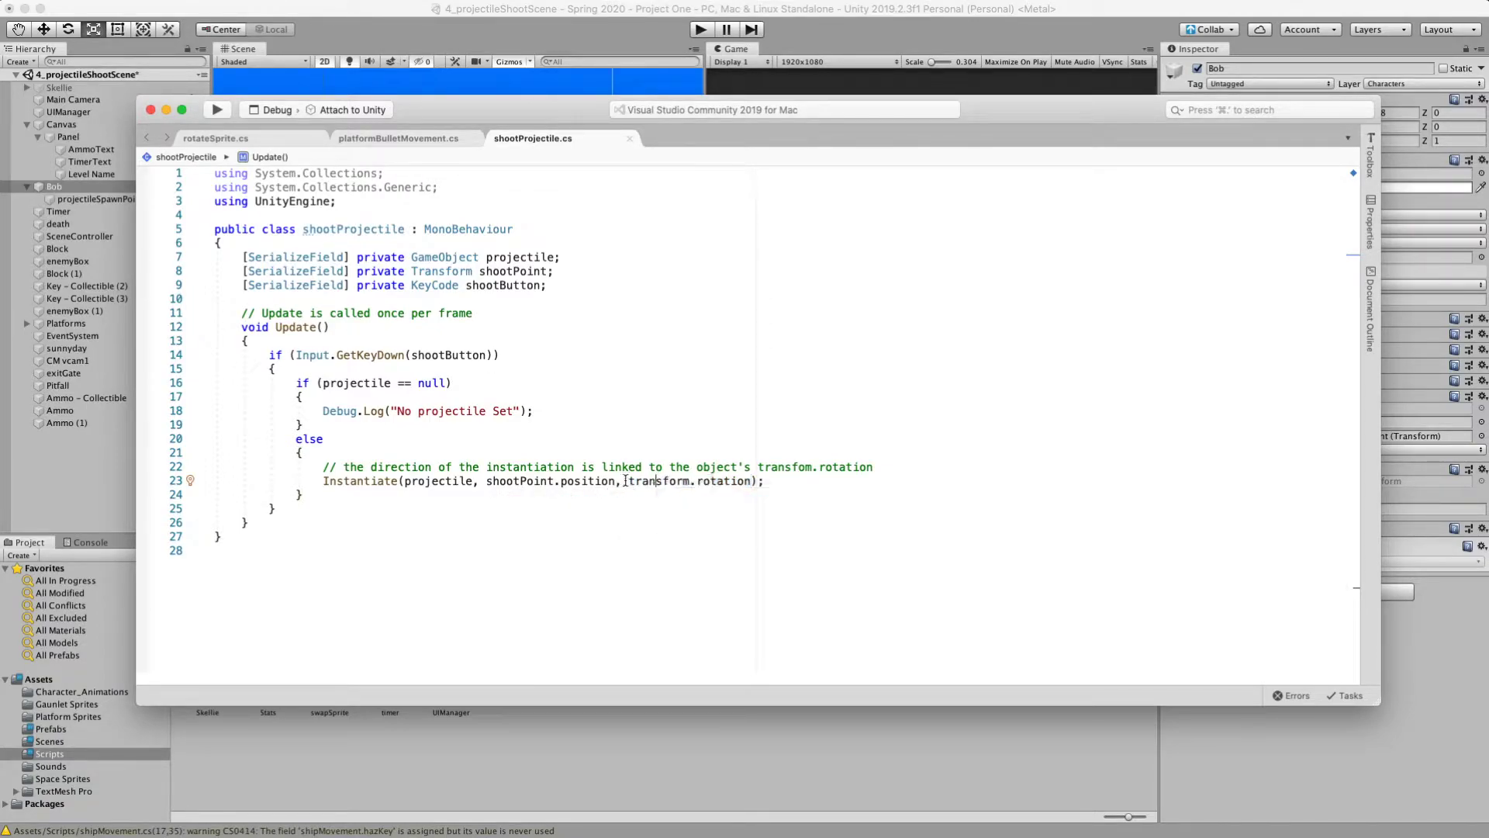
{"action": "double_click", "coordinate": [629, 481]}
- Return to Unity and place the fireball sprite from Platform Sprites in the scene near Bob, at about X -3.04, Y 4.37
{"action": "left_click", "coordinate": [810, 39]}
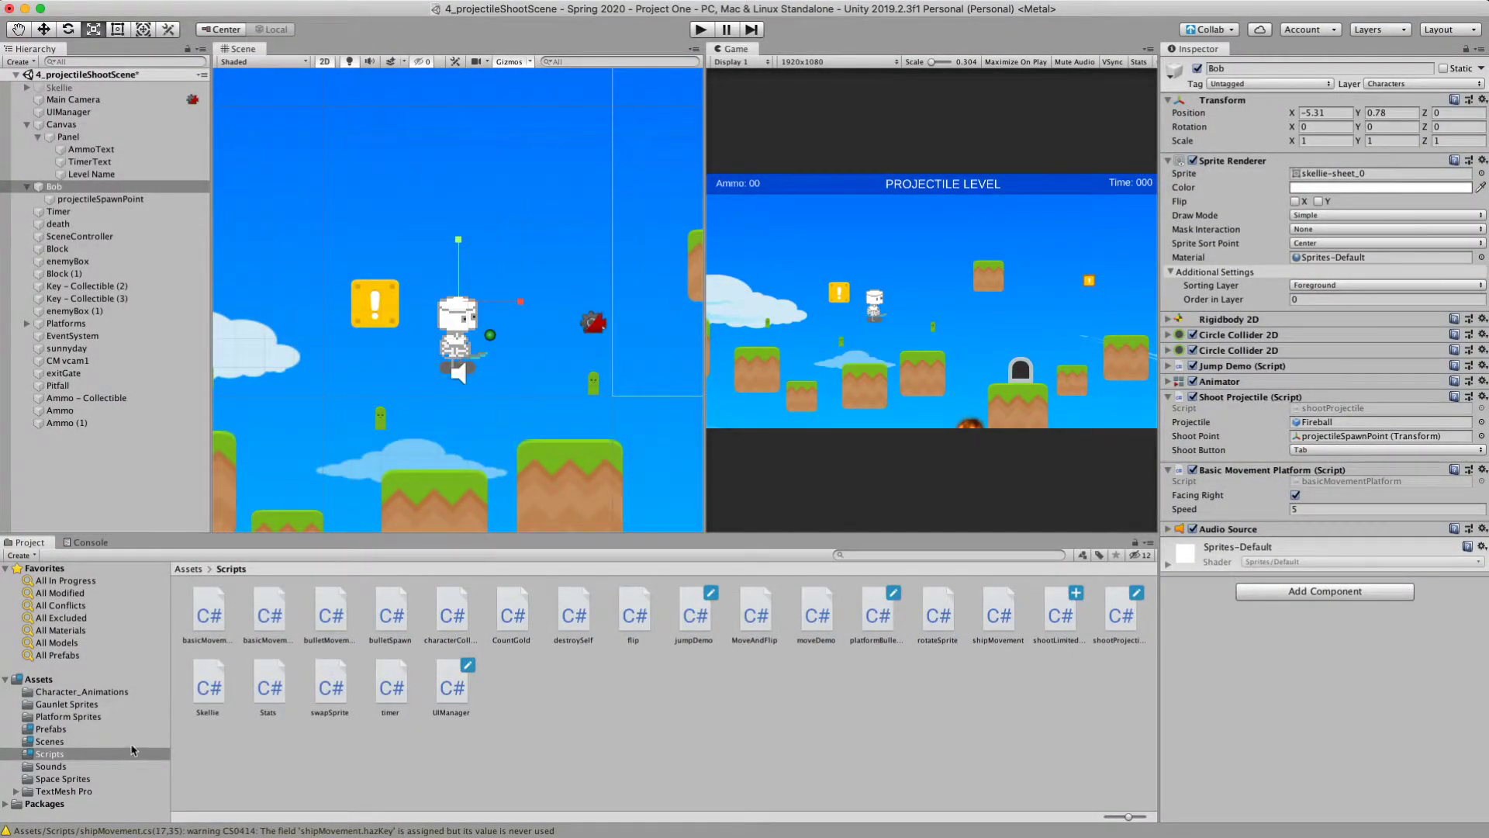
{"action": "left_click", "coordinate": [92, 718]}
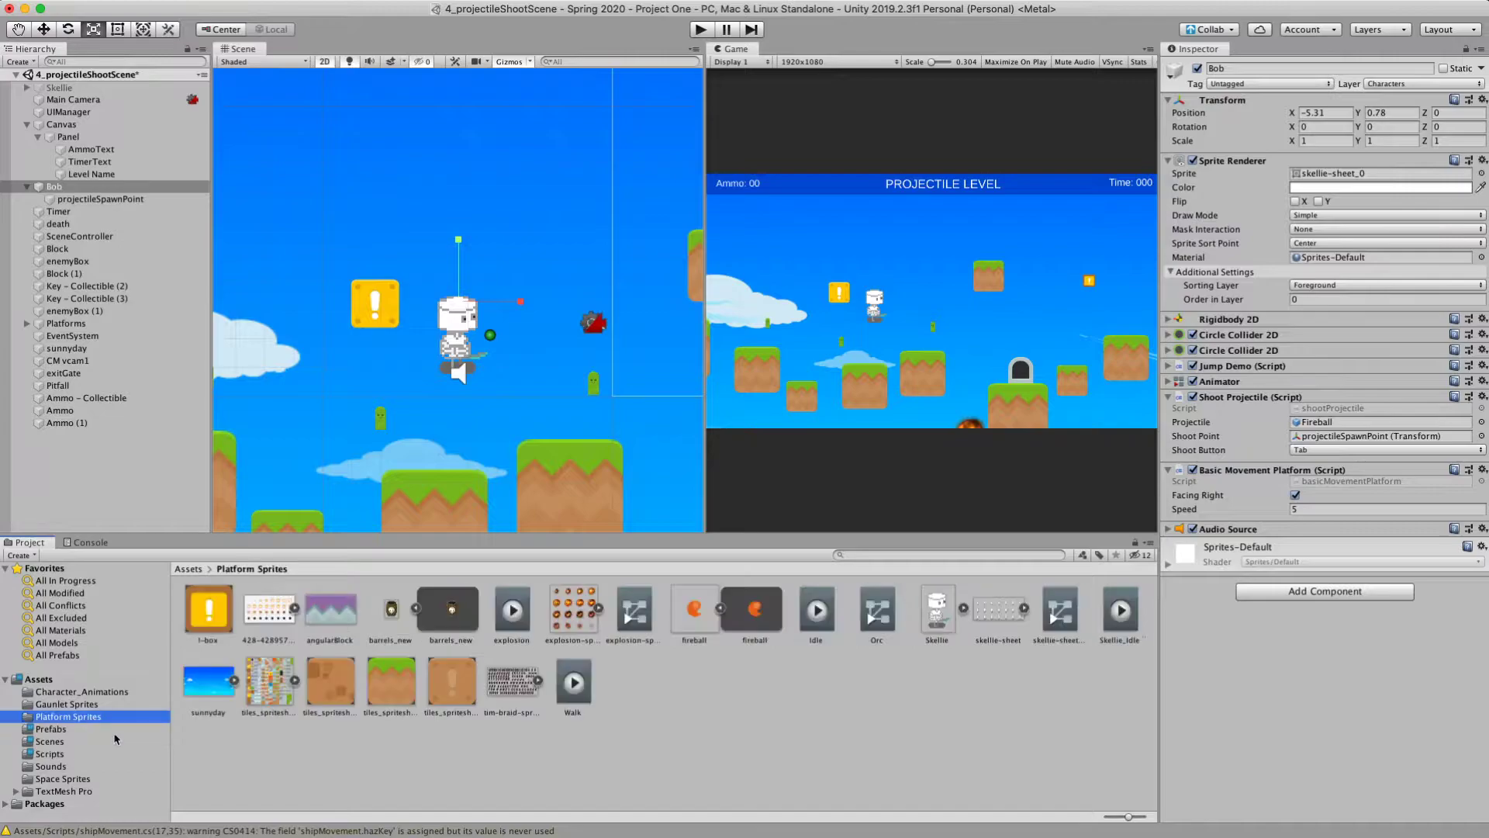
{"action": "left_click", "coordinate": [760, 609]}
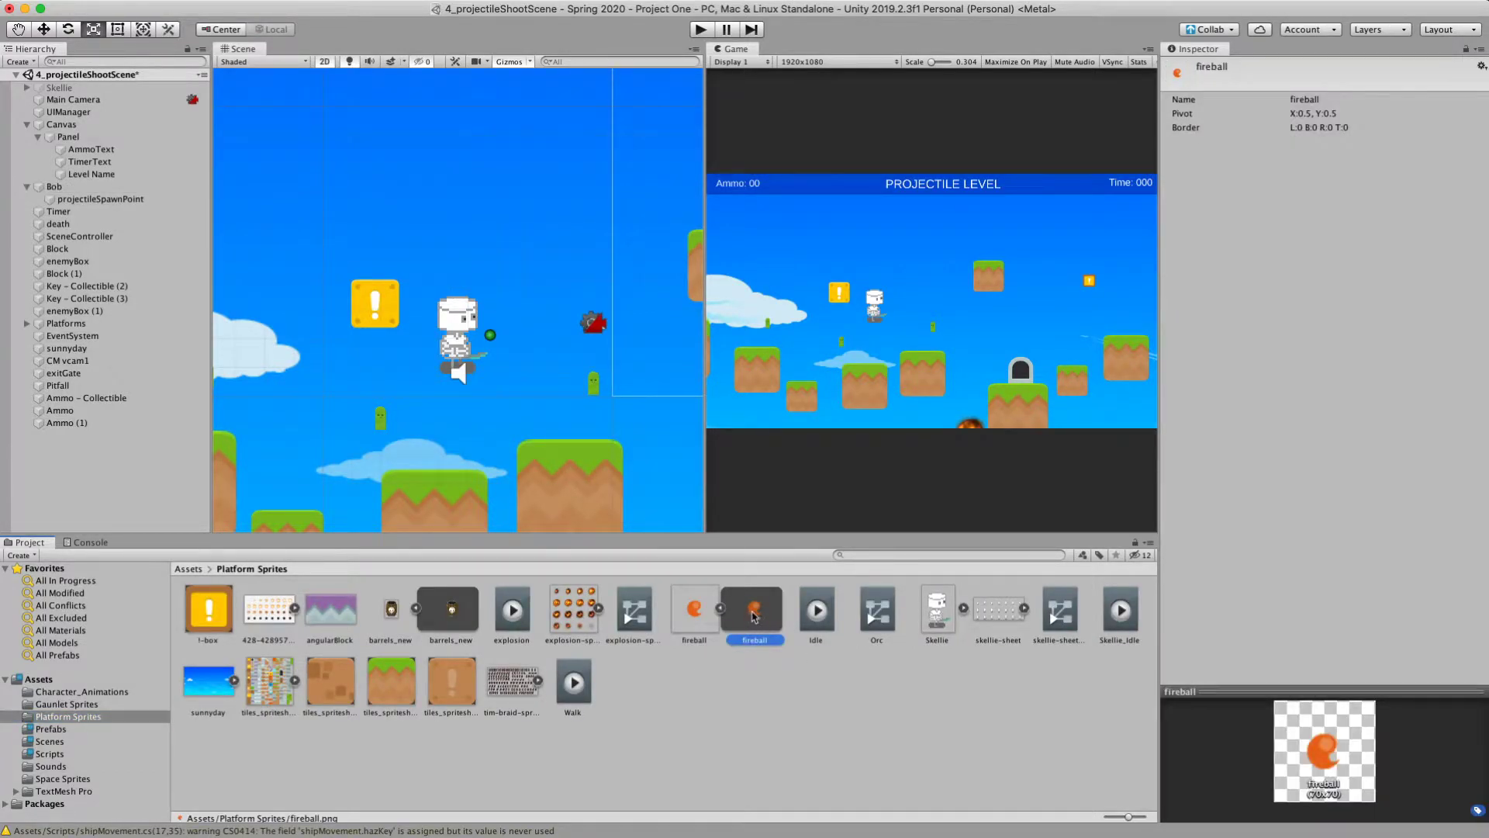
{"action": "left_click_drag", "start_coordinate": [755, 616], "coordinate": [524, 270]}
{"action": "left_click", "coordinate": [599, 234]}
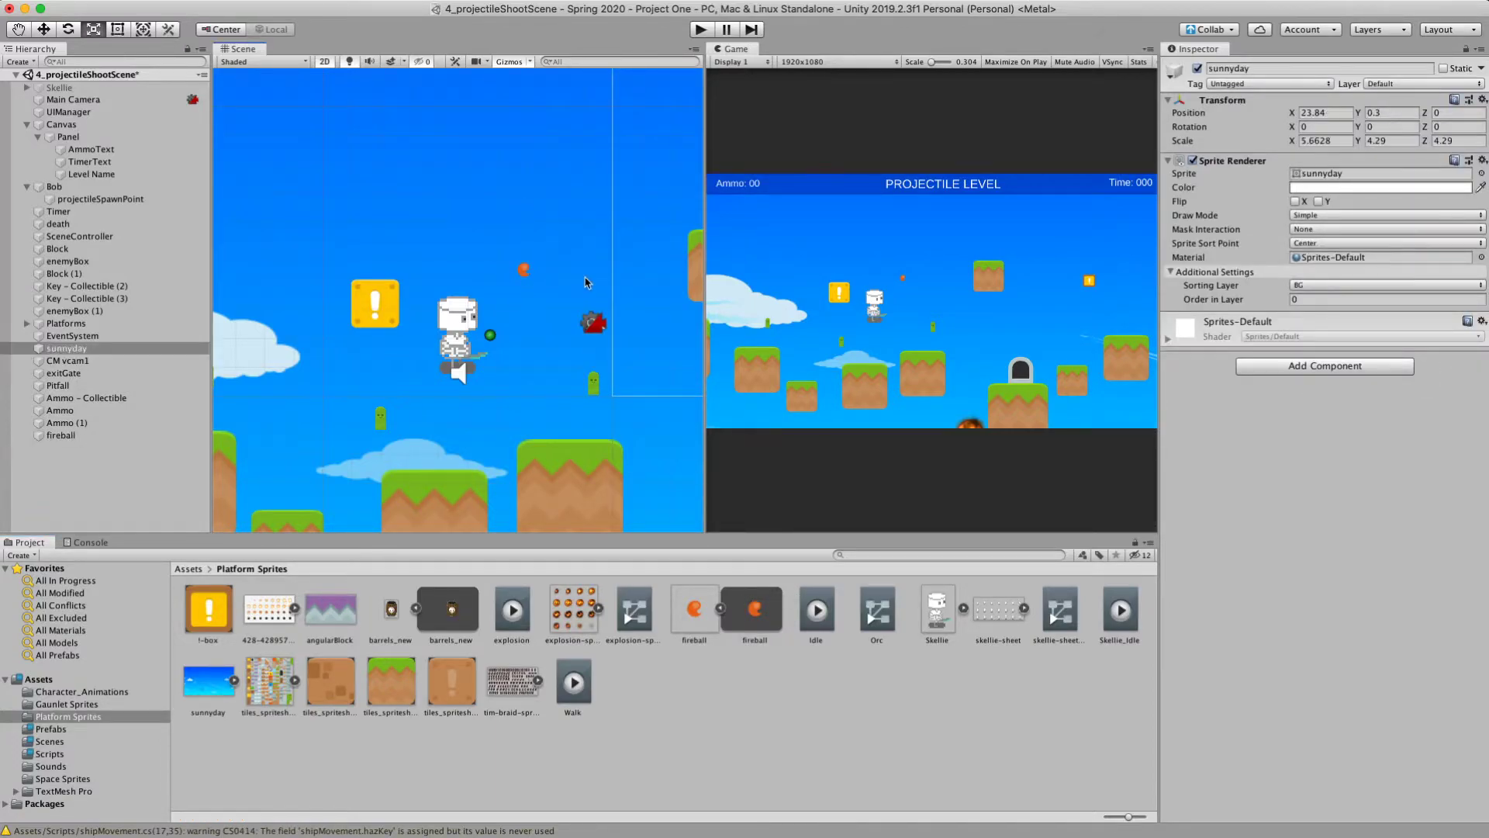
{"action": "left_click", "coordinate": [527, 271]}
- Rename the placed fireball object as newFireball
{"action": "left_click", "coordinate": [68, 436]}
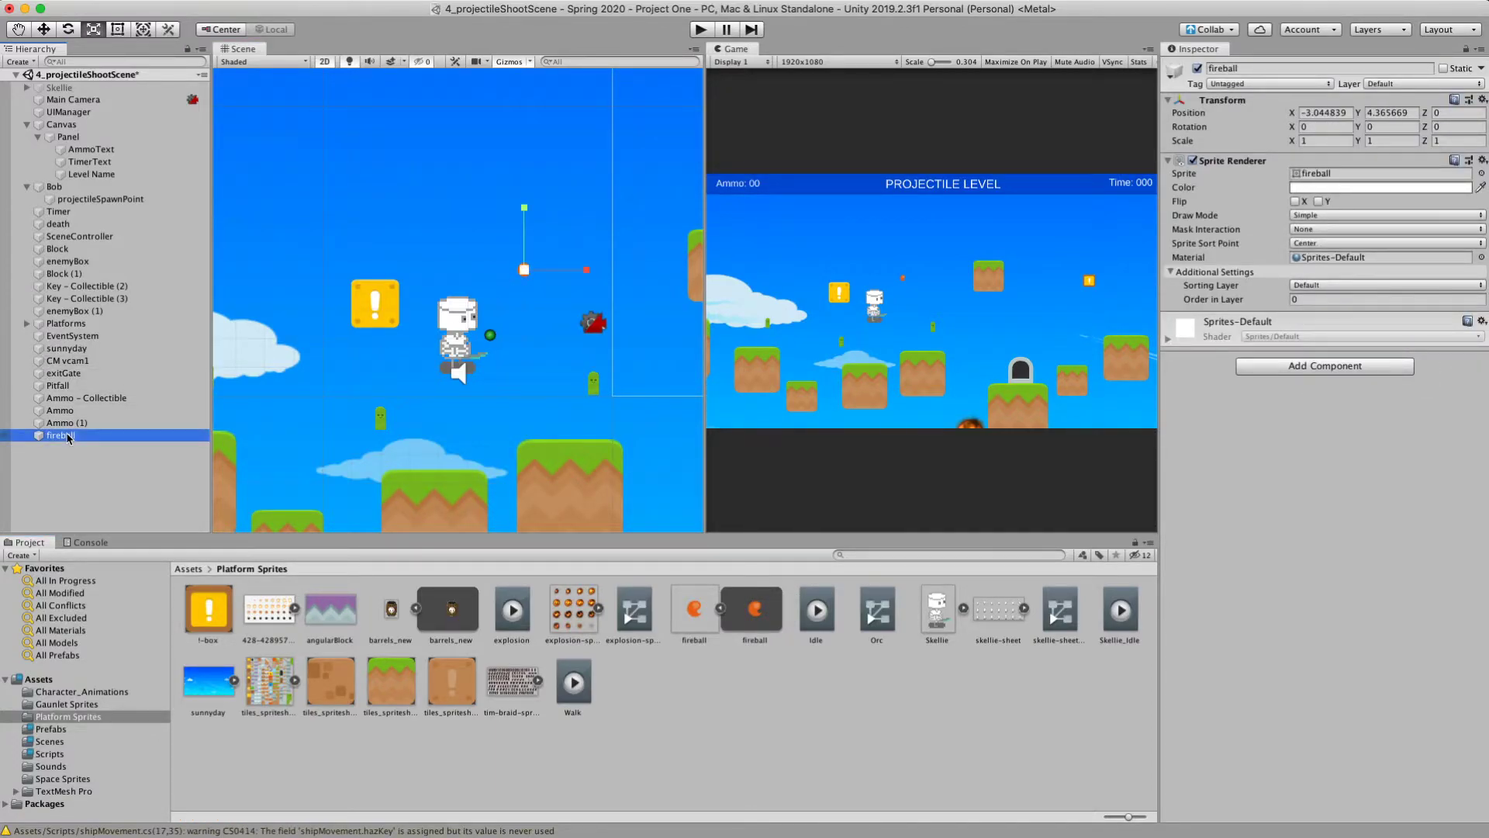
{"action": "left_click", "coordinate": [68, 436]}
{"action": "type", "text": "new"}
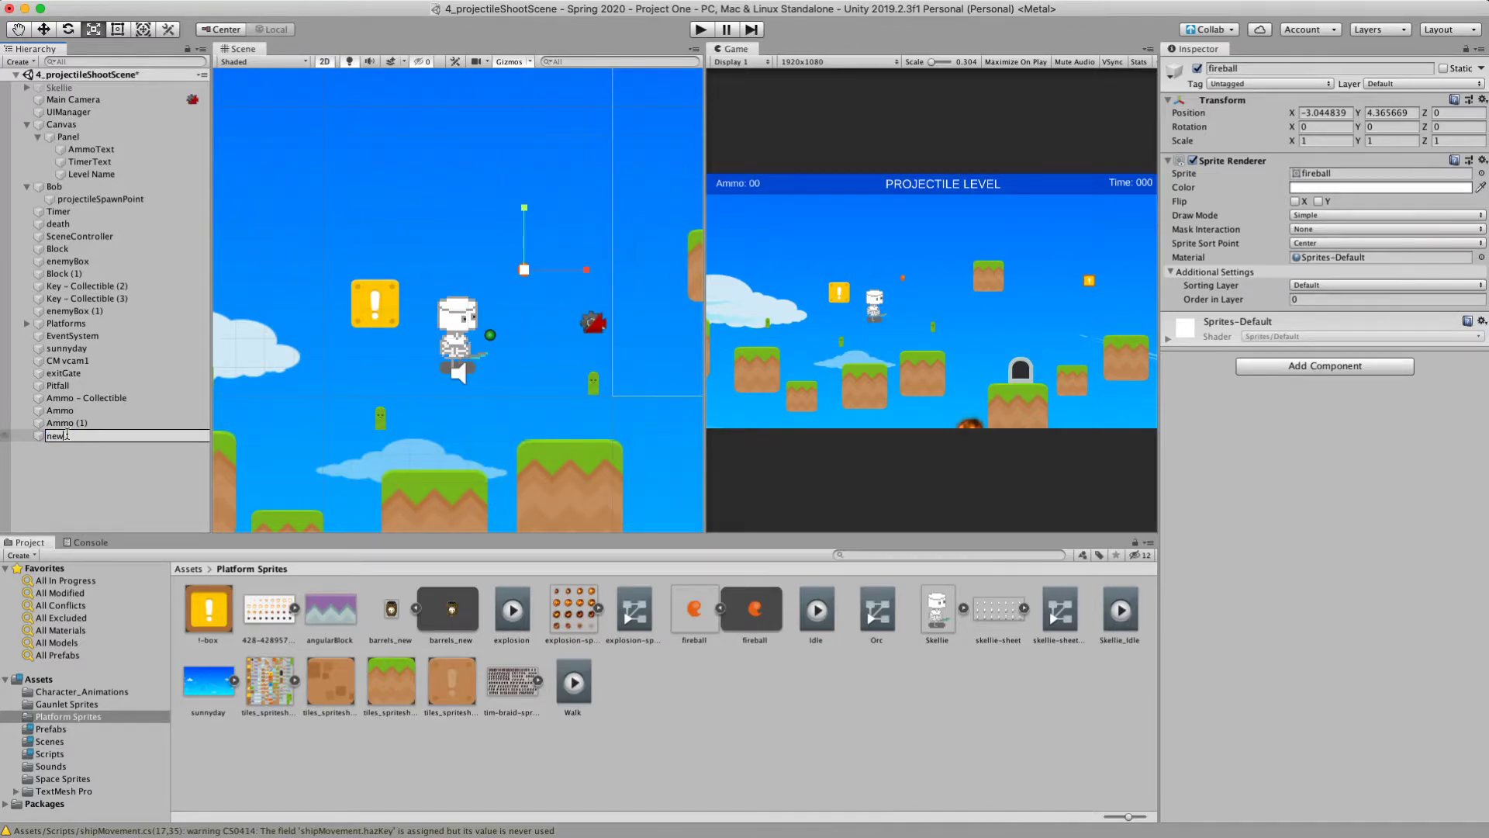
{"action": "type", "text": "Fireball"}
{"action": "key", "text": "Return"}
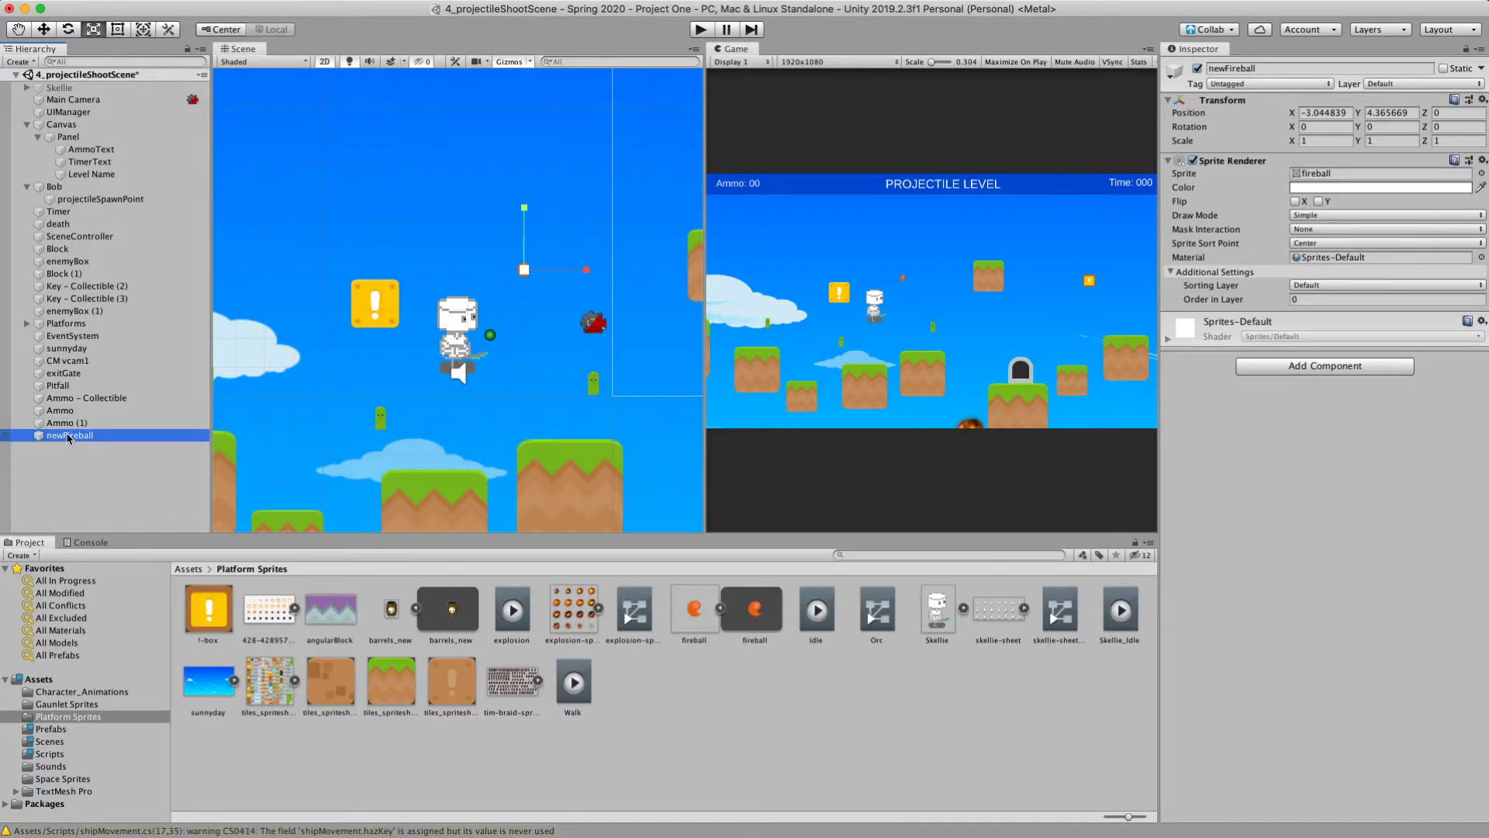
- Add the Rotate Sprite script component to newFireball
{"action": "left_click", "coordinate": [113, 478]}
{"action": "left_click", "coordinate": [118, 436]}
{"action": "left_click", "coordinate": [1349, 372]}
{"action": "type", "text": "rot"}
{"action": "key", "text": "Return"}
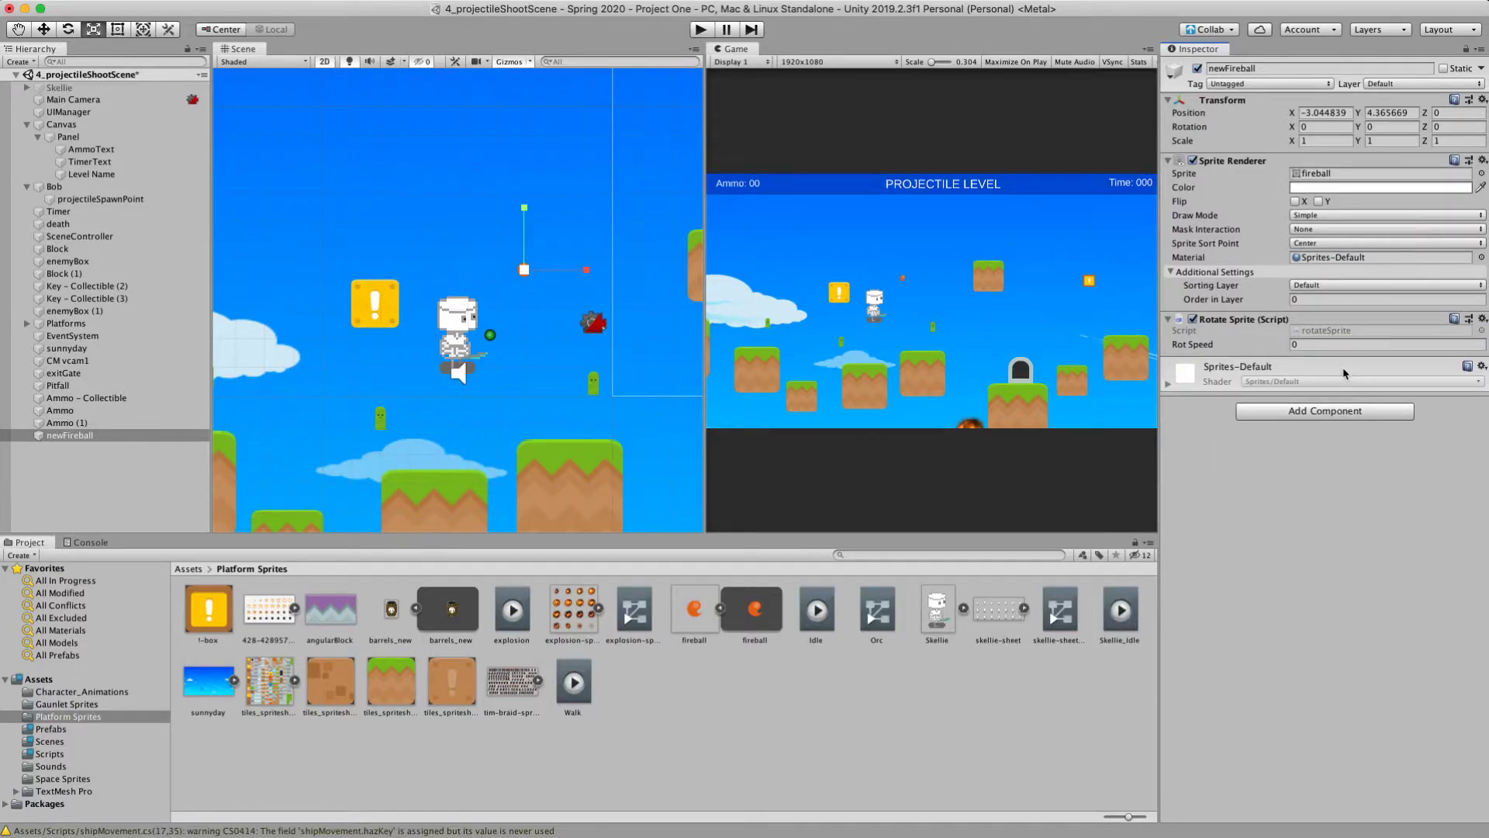
- Open newFireball's rotateSprite script in Visual Studio and examine its float rotSpeed field
{"action": "double_click", "coordinate": [1334, 332]}
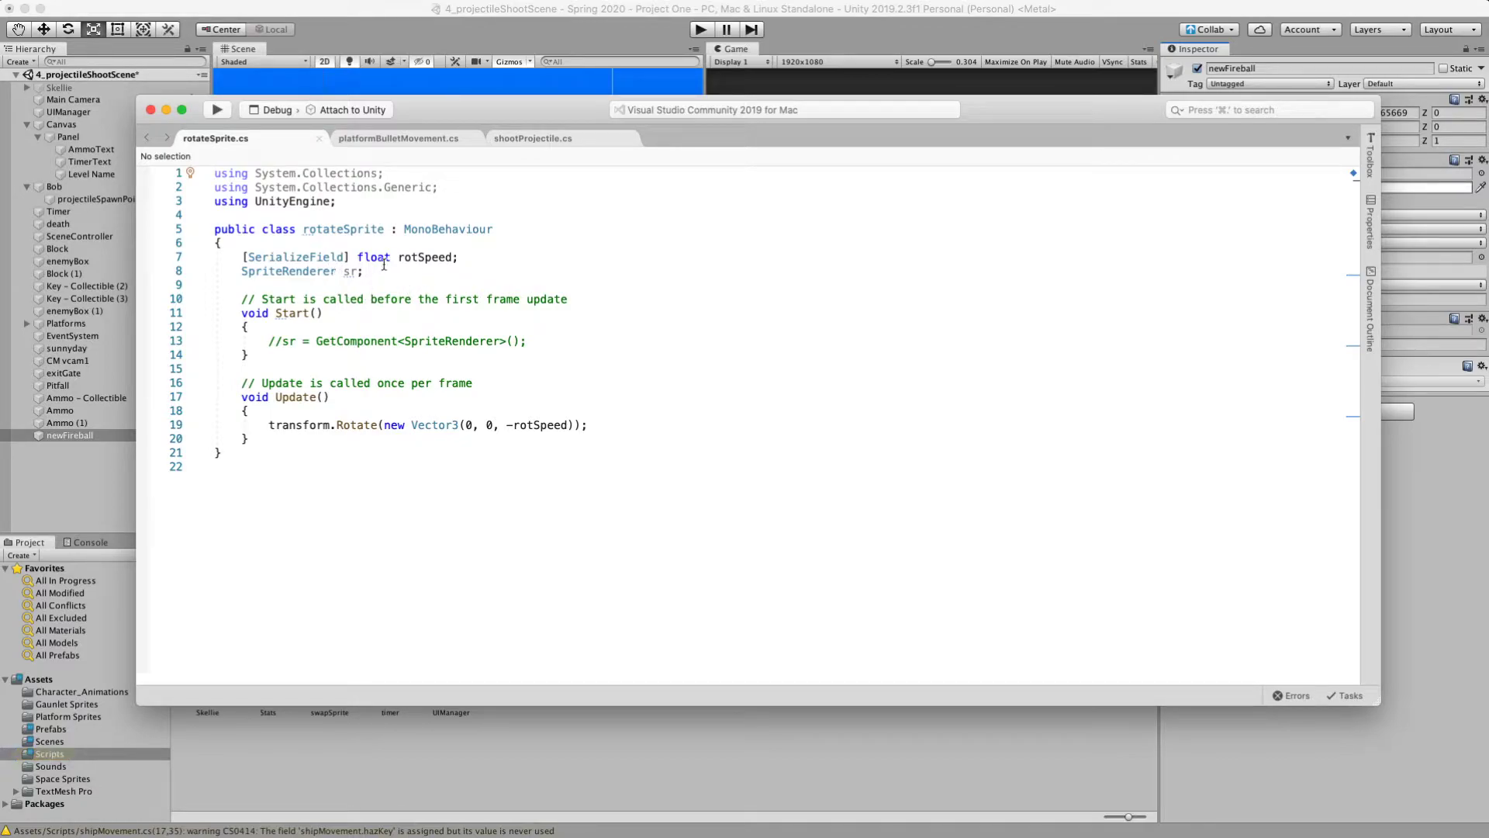
{"action": "left_click_drag", "start_coordinate": [357, 257], "coordinate": [398, 256]}
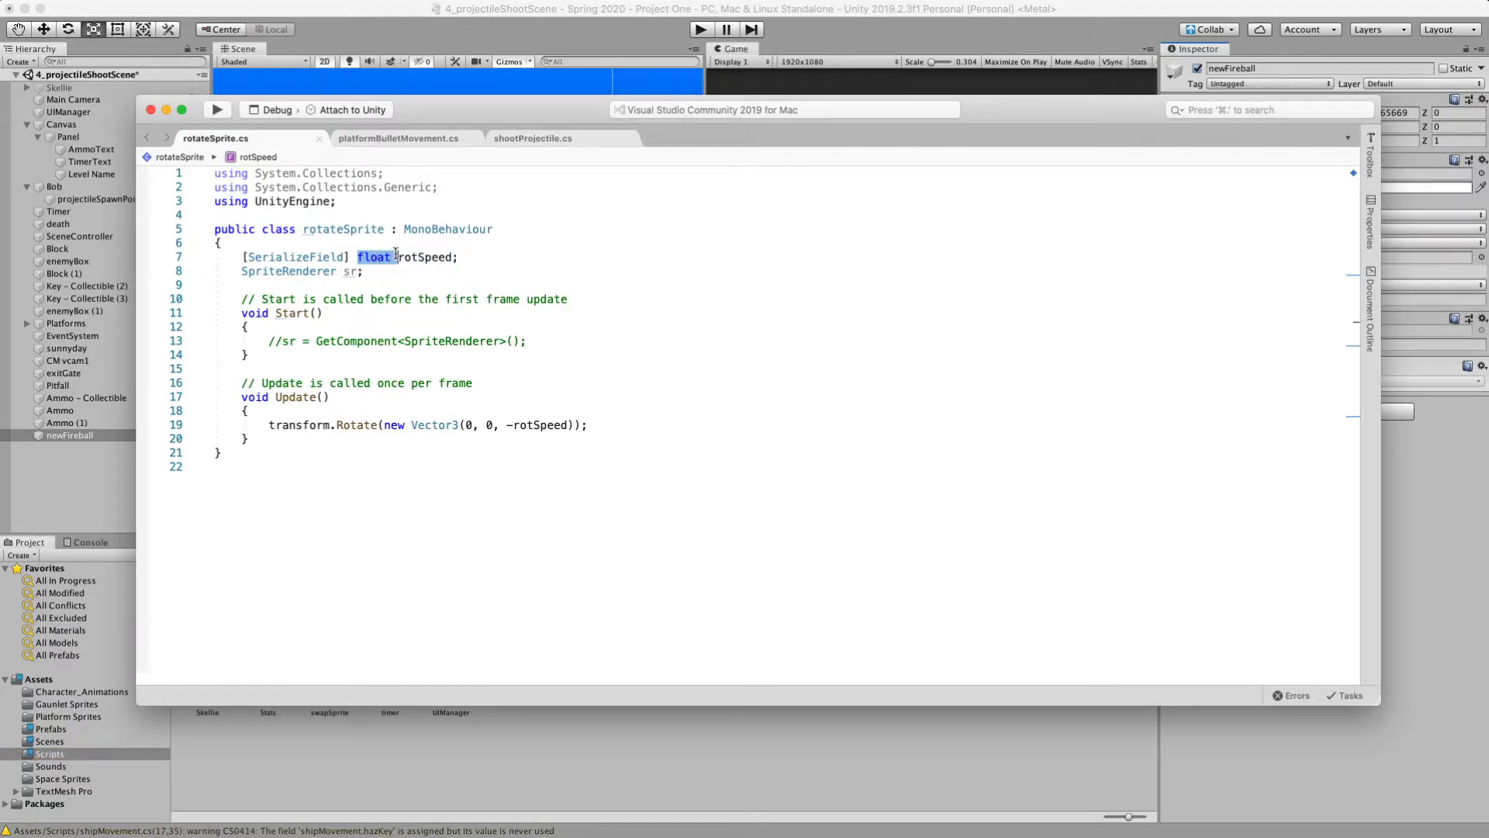
{"action": "left_click", "coordinate": [425, 256]}
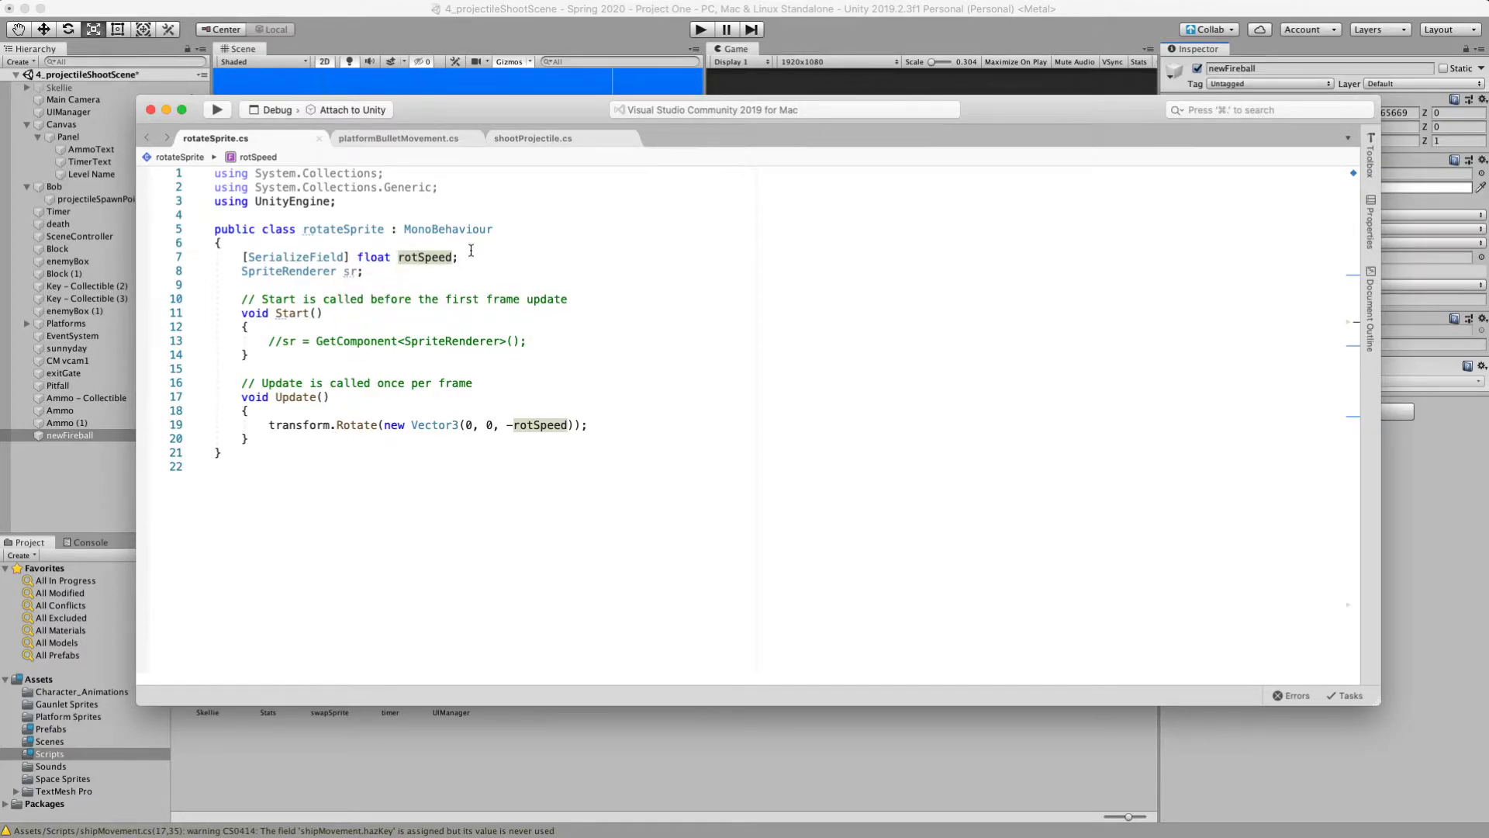
- Remove the SpriteRenderer sr field and the whole Start method from the rotateSprite script, and save it
{"action": "left_click", "coordinate": [738, 59]}
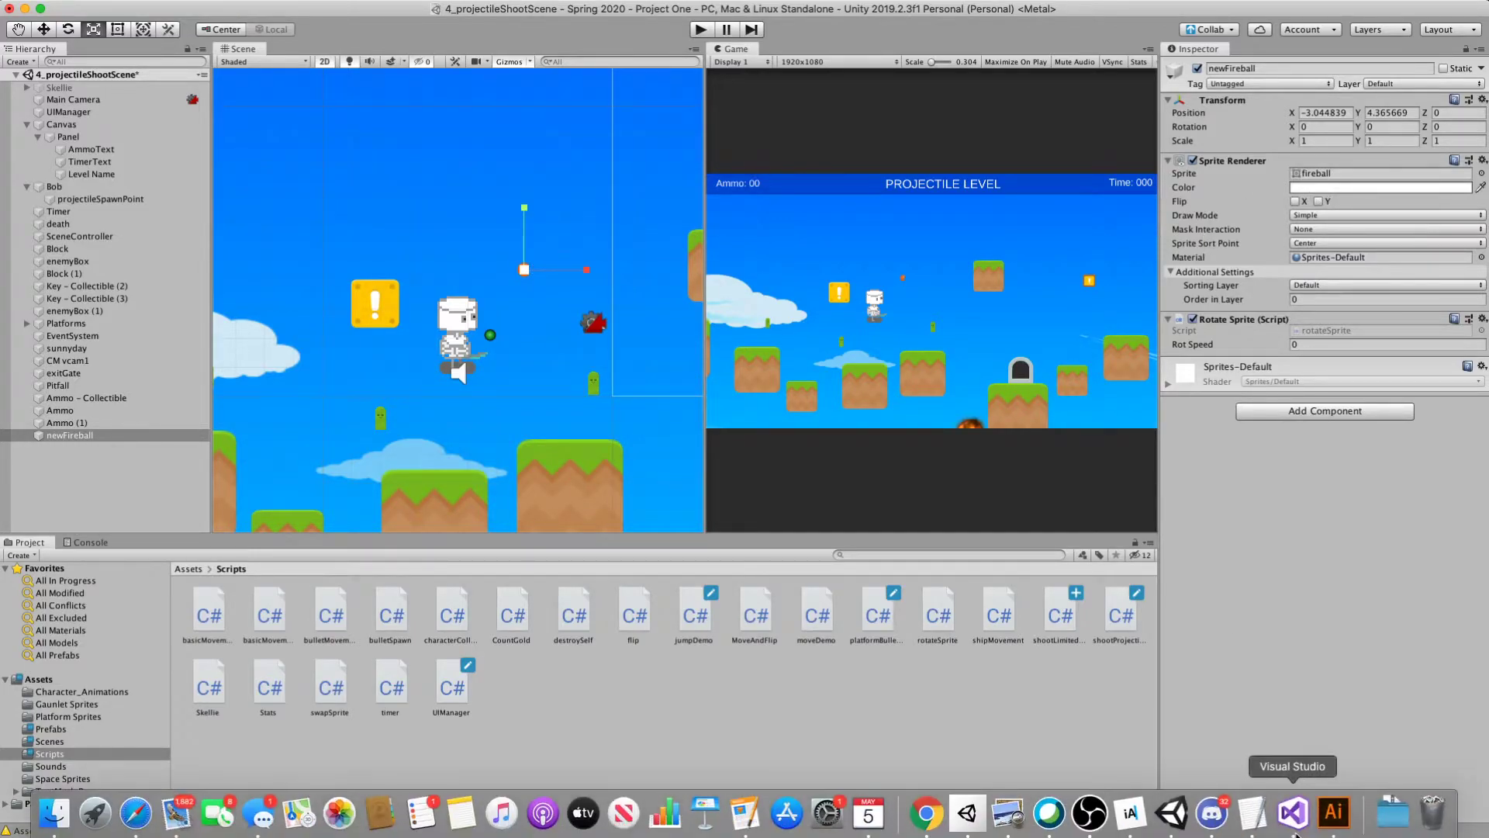
{"action": "left_click", "coordinate": [1381, 811]}
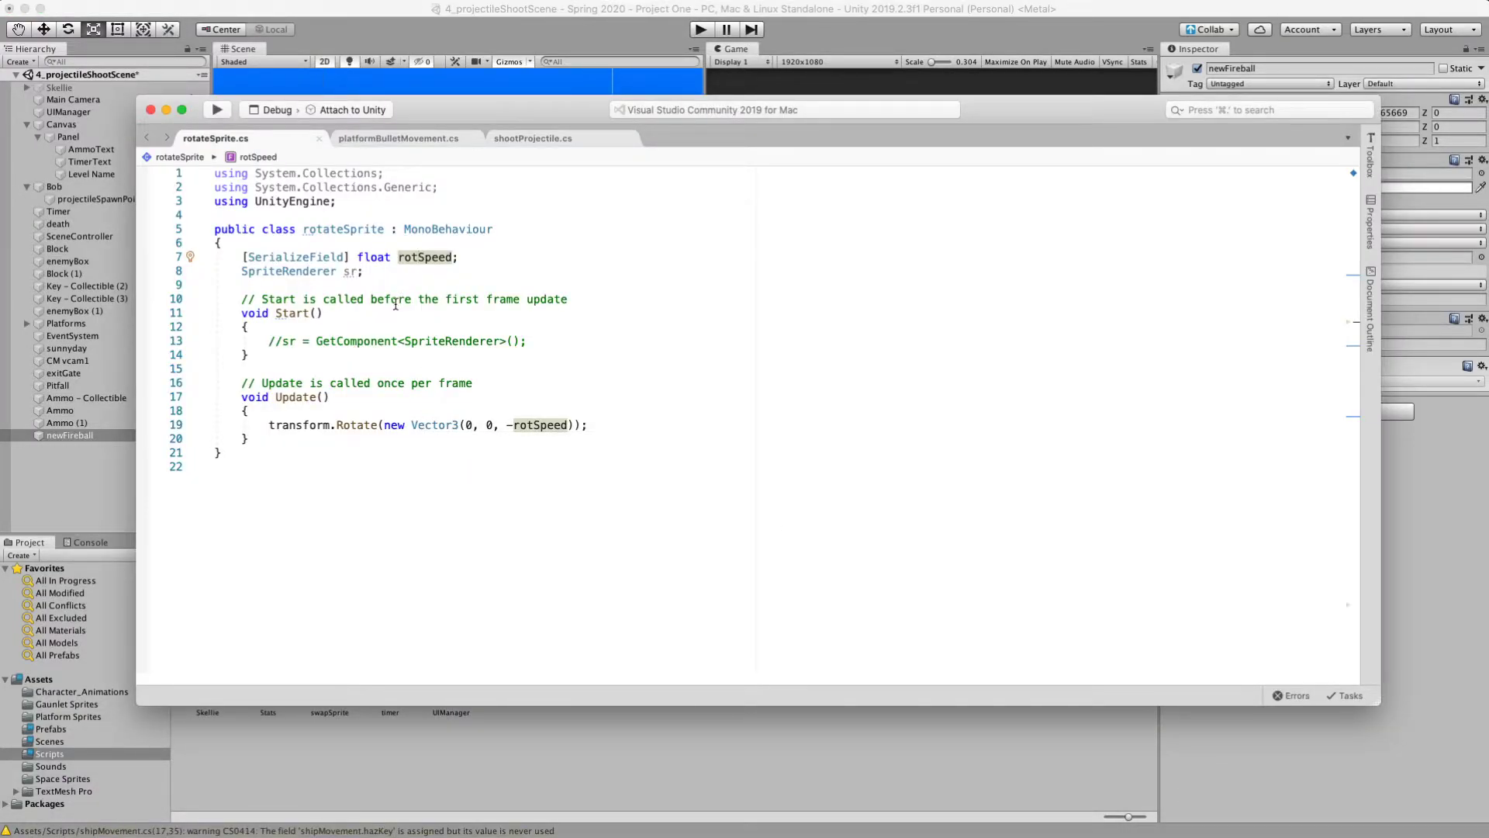
{"action": "left_click_drag", "start_coordinate": [540, 341], "coordinate": [215, 272]}
{"action": "key", "text": "BackSpace"}
{"action": "key", "text": "BackSpace"}
{"action": "key", "text": "BackSpace"}
{"action": "key", "text": "BackSpace"}
{"action": "key", "text": "super+s"}
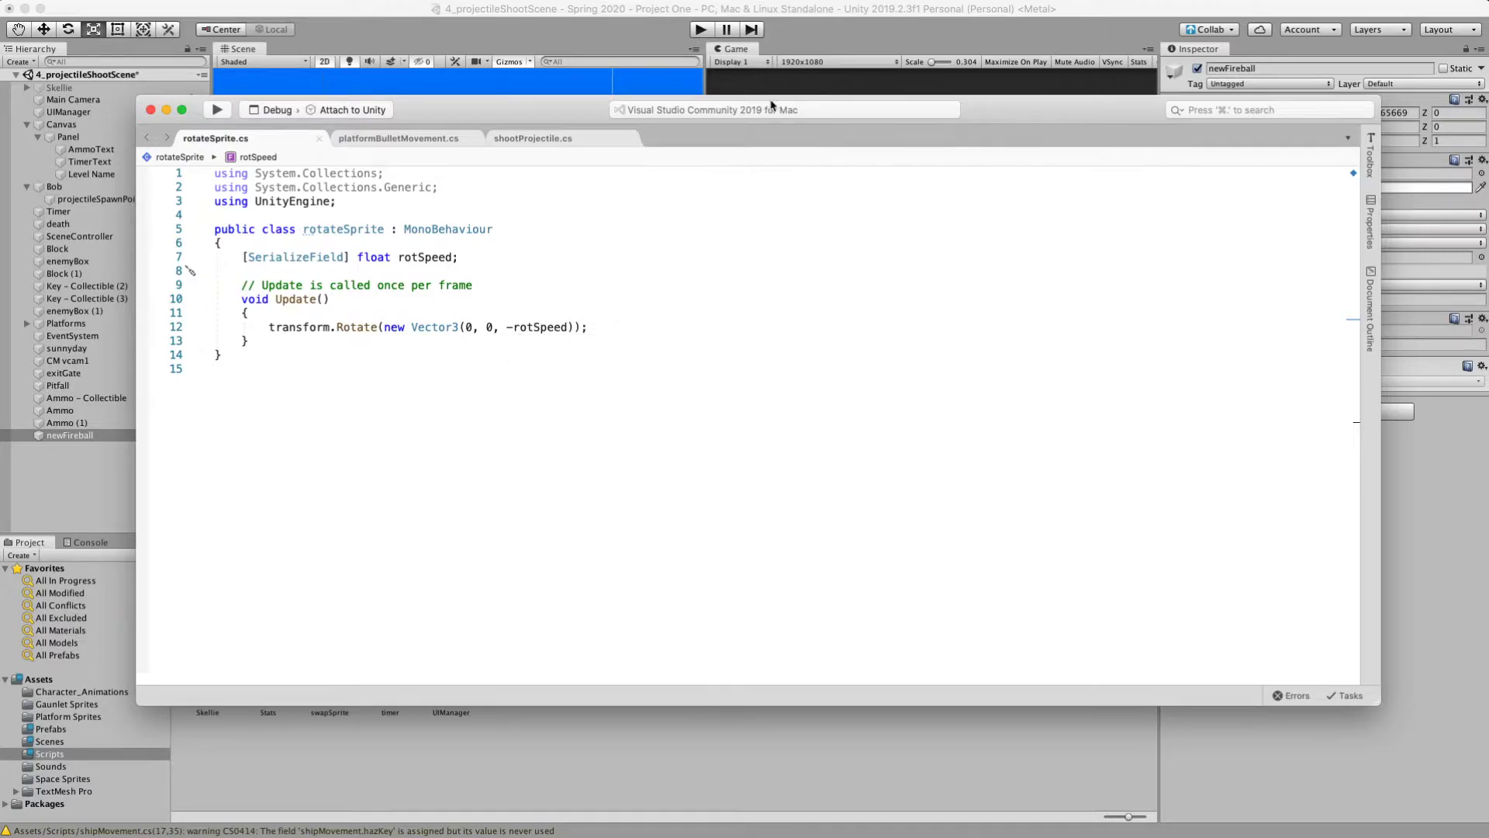
- Return to Unity and test newFireball's rotation in Play mode with Rot Speed 10, enlarging the Game view to about 0.841 scale
{"action": "left_click", "coordinate": [865, 42]}
{"action": "key", "text": "super+p"}
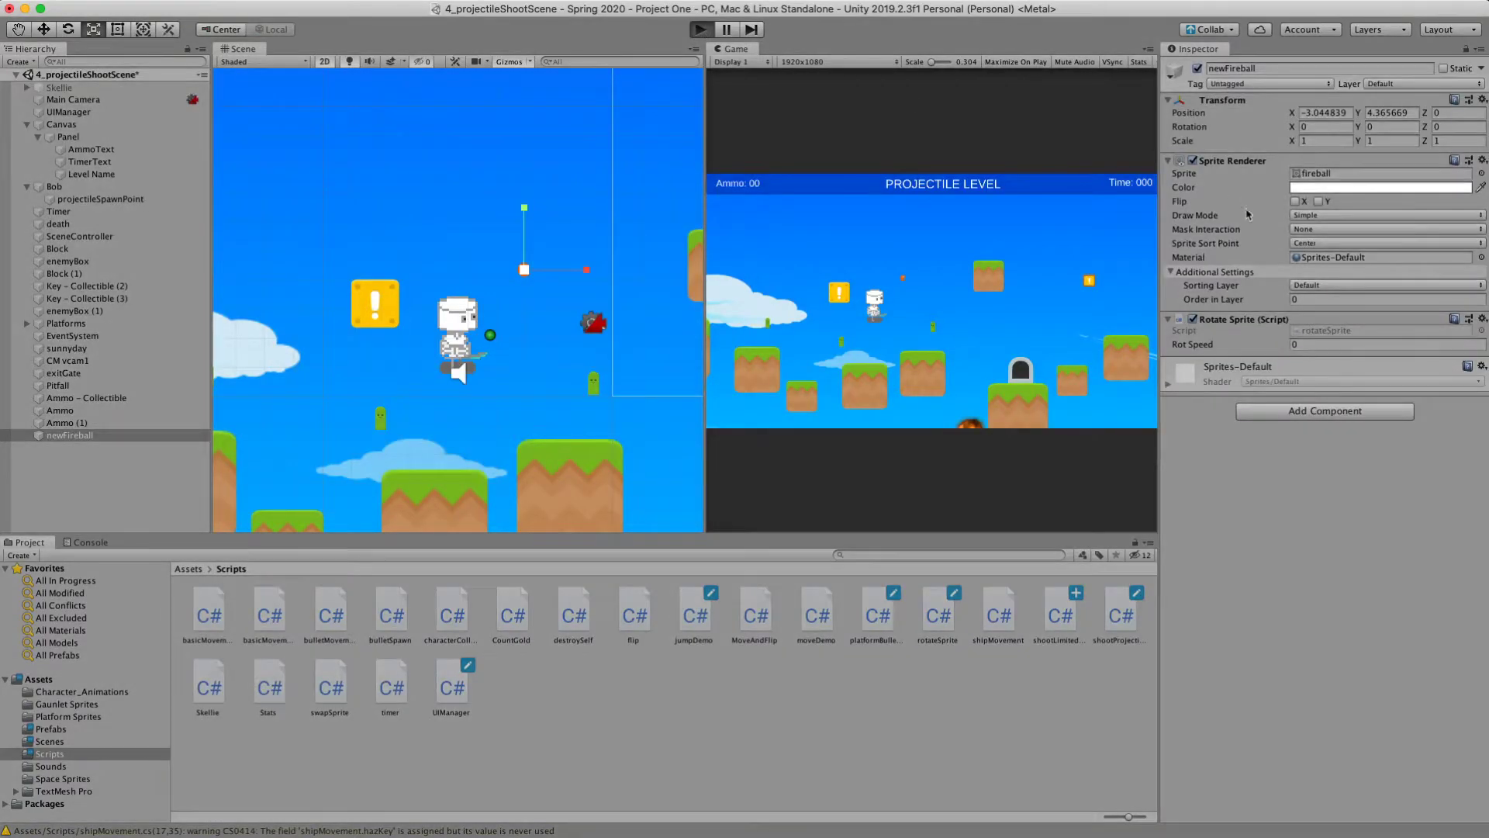
{"action": "left_click", "coordinate": [1306, 346]}
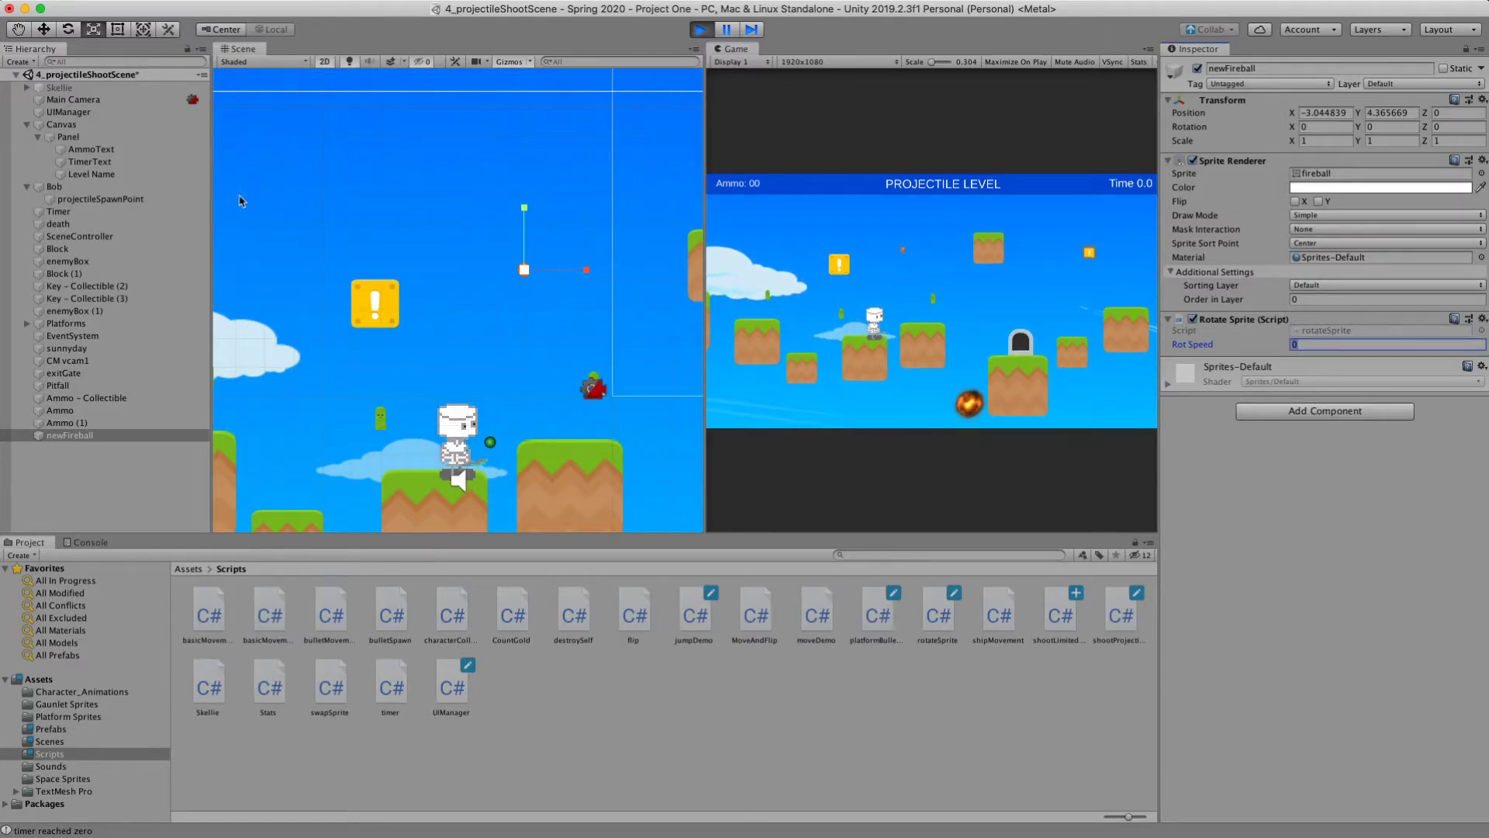
{"action": "left_click", "coordinate": [43, 29]}
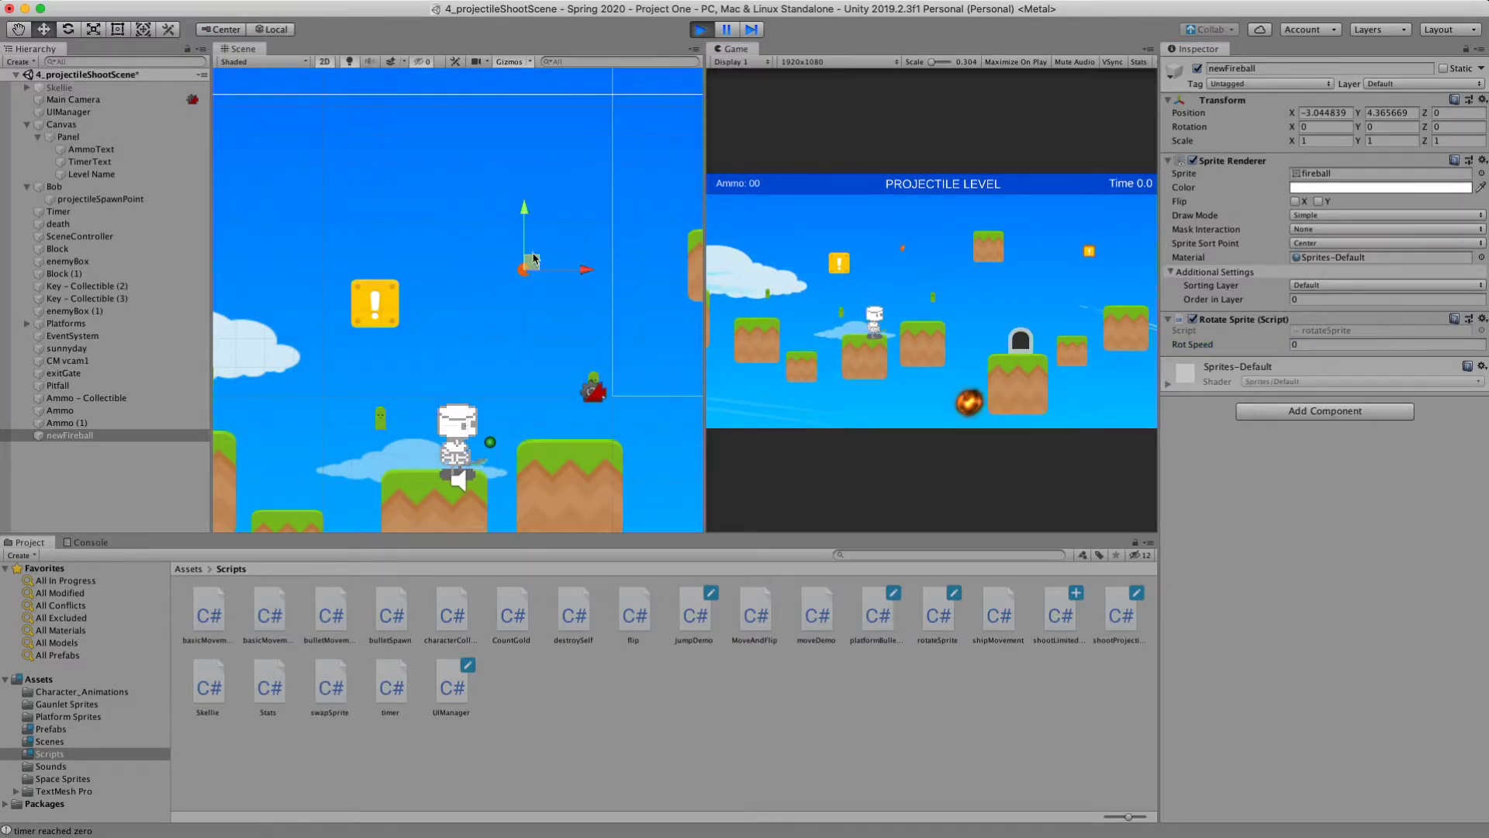
{"action": "left_click", "coordinate": [1306, 345]}
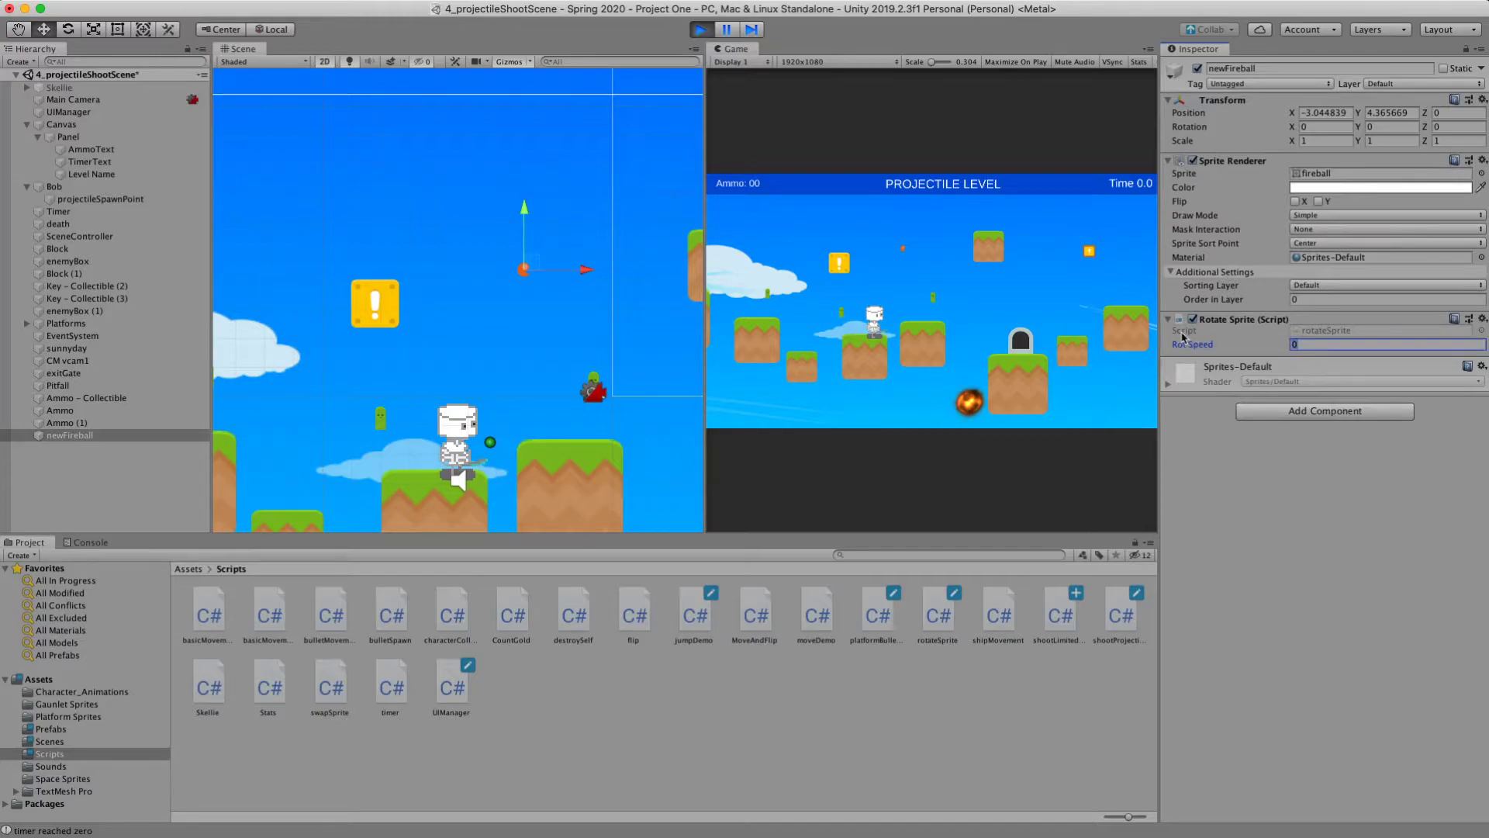
{"action": "type", "text": "90"}
{"action": "key", "text": "BackSpace"}
{"action": "key", "text": "BackSpace"}
{"action": "type", "text": "10"}
{"action": "left_click_drag", "start_coordinate": [937, 64], "coordinate": [943, 65]}
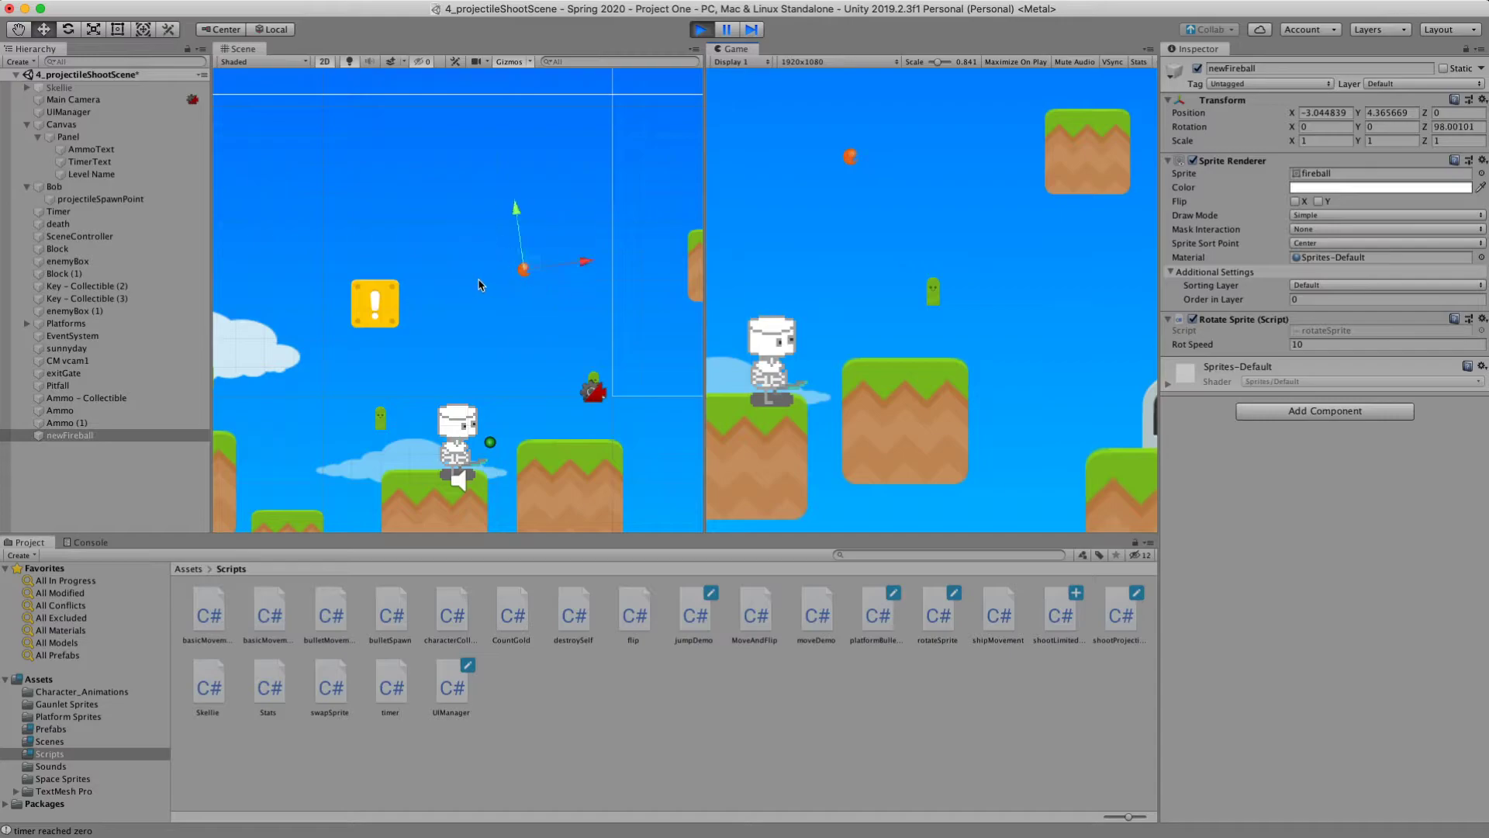
{"action": "key", "text": "super+p"}
- Create an empty game object in the scene and name it newFireball
{"action": "left_click", "coordinate": [90, 439]}
{"action": "left_click", "coordinate": [19, 61]}
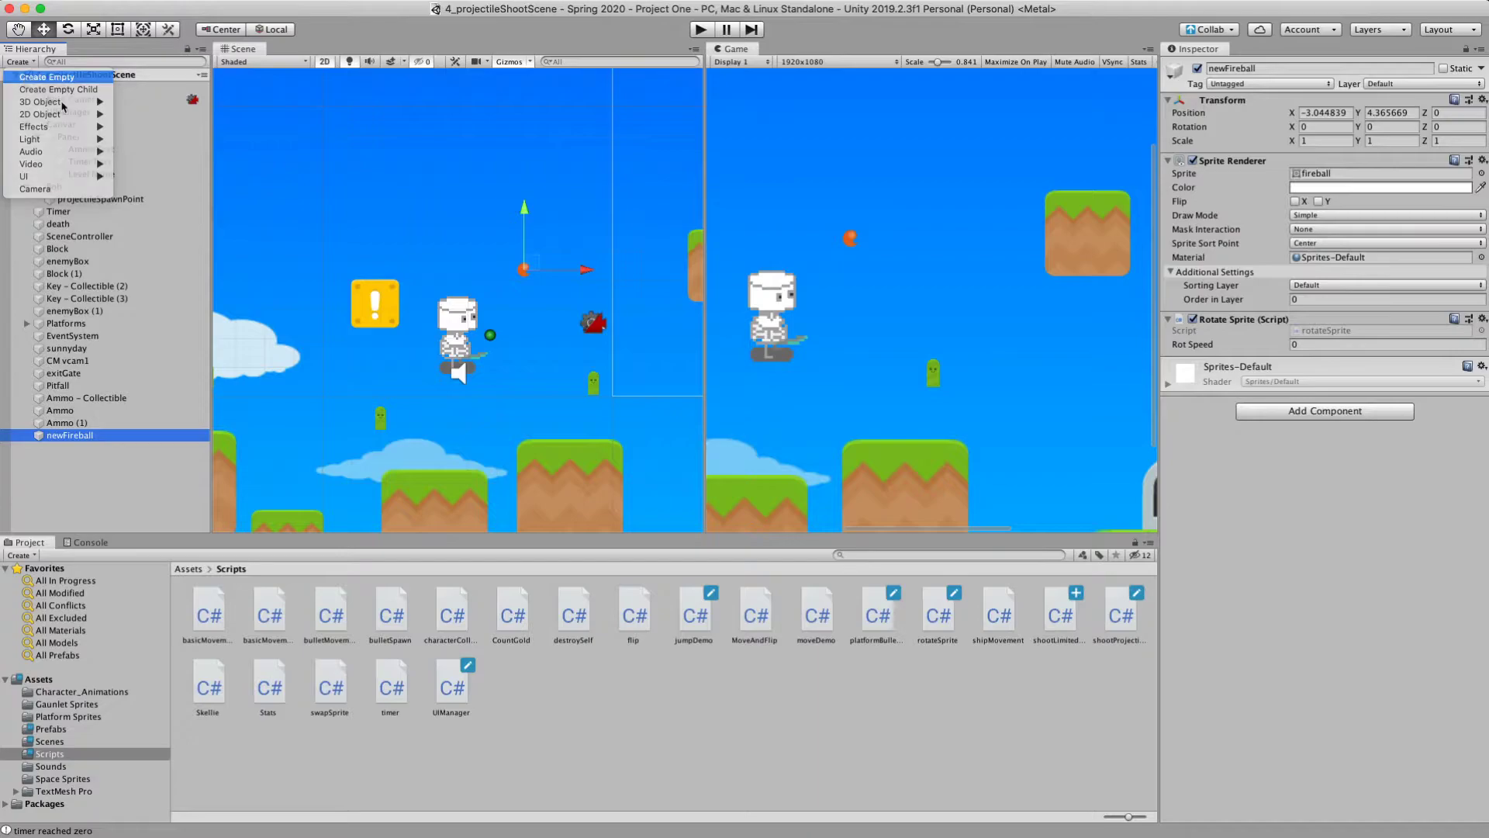
{"action": "left_click", "coordinate": [24, 79]}
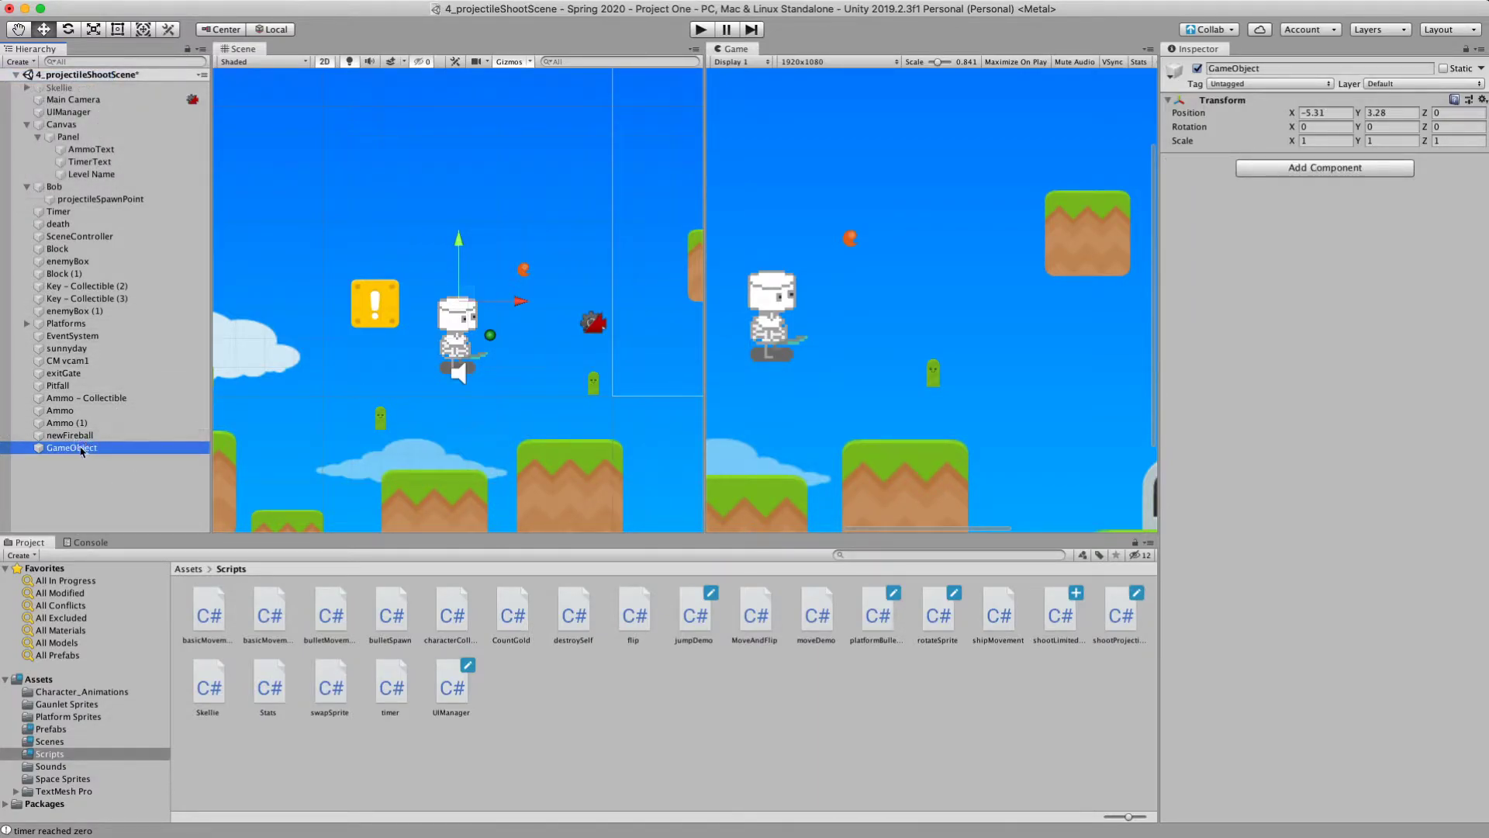
{"action": "key", "text": "Return"}
{"action": "type", "text": "newFireball"}
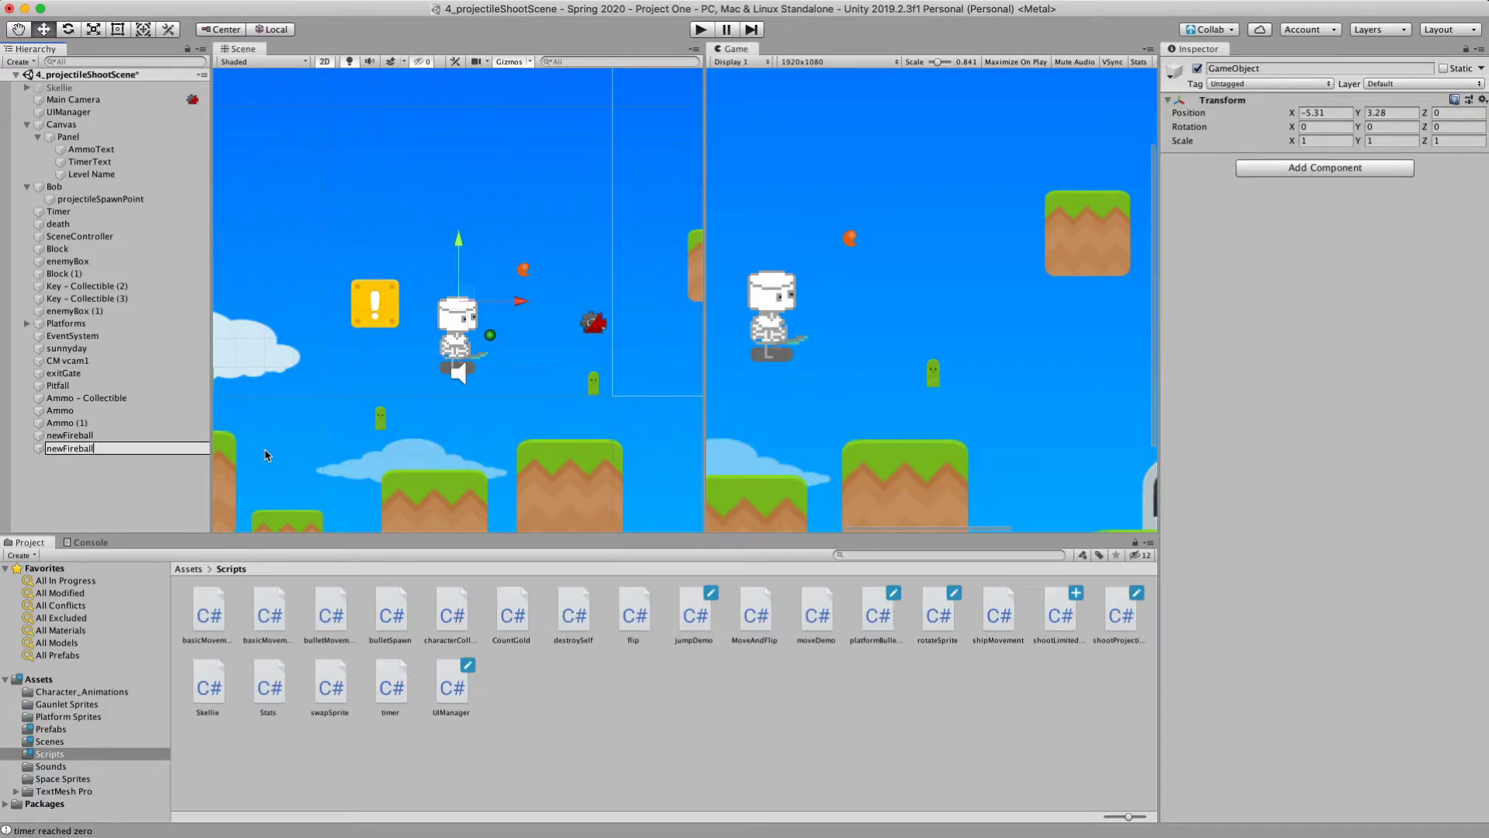
{"action": "key", "text": "Return"}
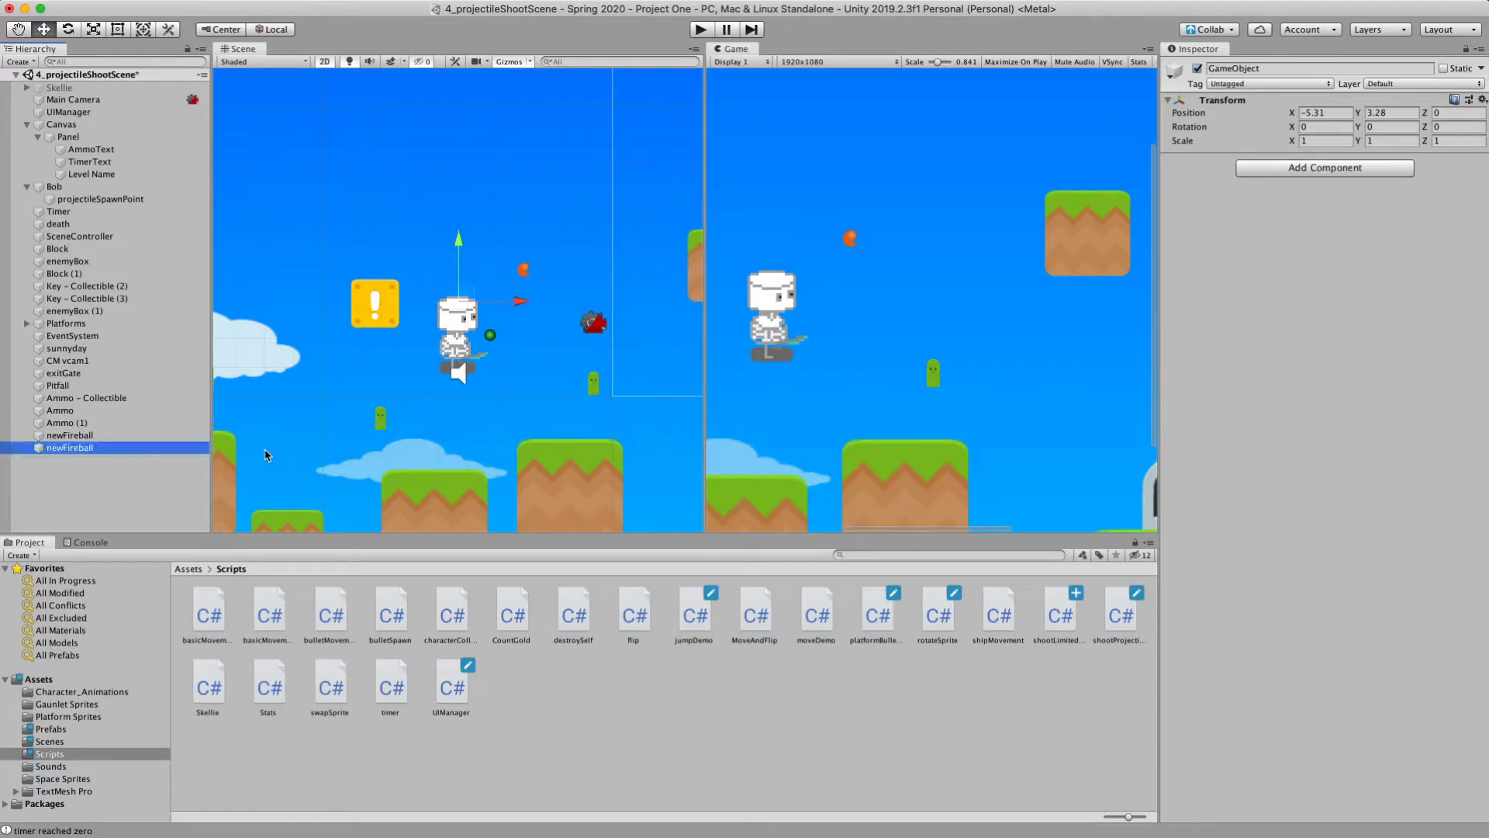
- Rename the original fireball sprite object as newFireballSprite
{"action": "left_click", "coordinate": [108, 435]}
{"action": "left_click", "coordinate": [109, 432]}
{"action": "key", "text": "Right"}
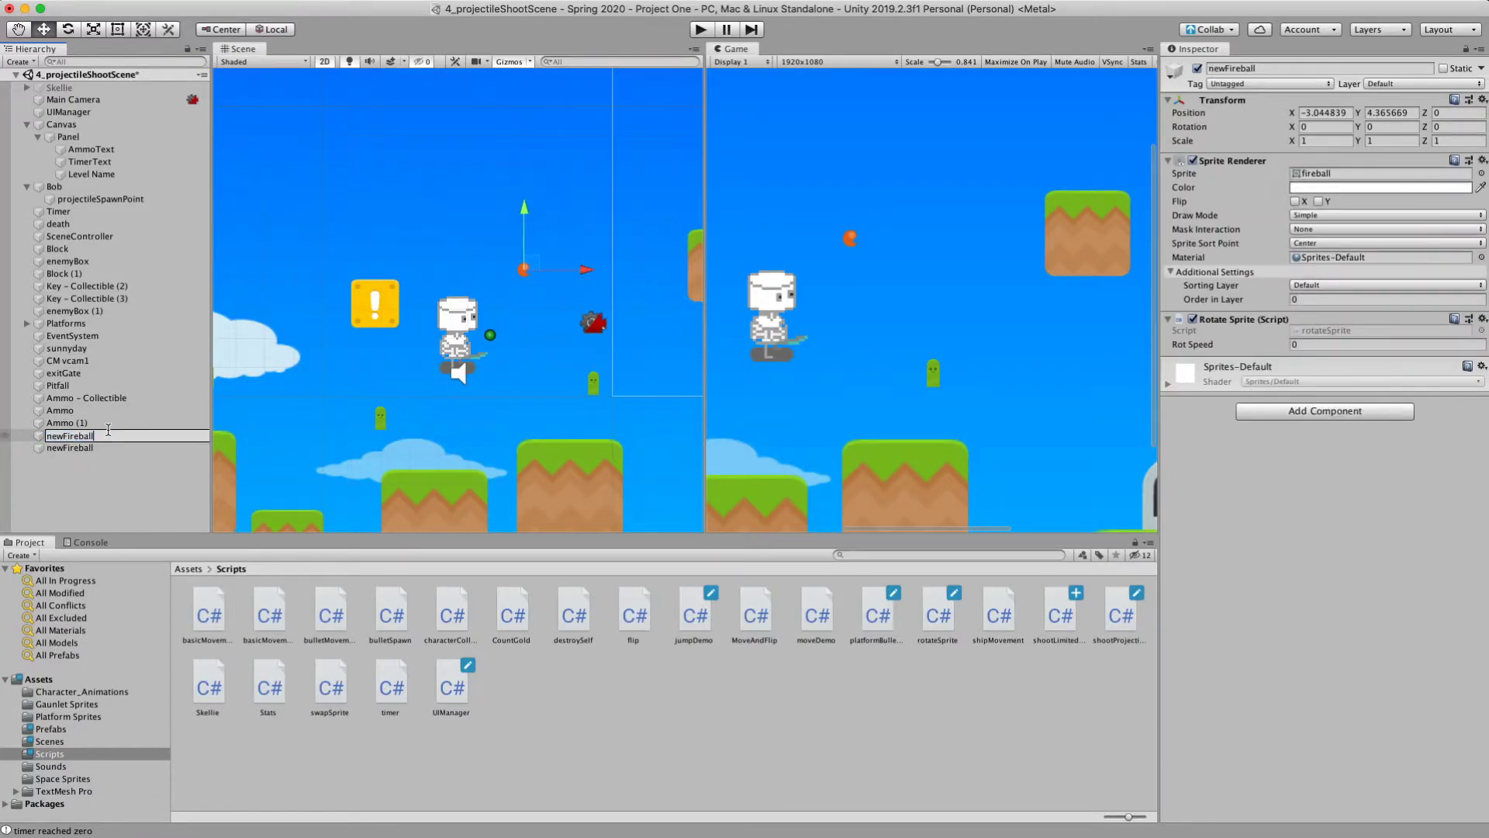
{"action": "type", "text": "Spi"}
{"action": "key", "text": "Return"}
- Make newFireballSprite a child of the empty newFireball object
{"action": "left_click_drag", "start_coordinate": [107, 439], "coordinate": [113, 449]}
{"action": "left_click", "coordinate": [101, 437]}
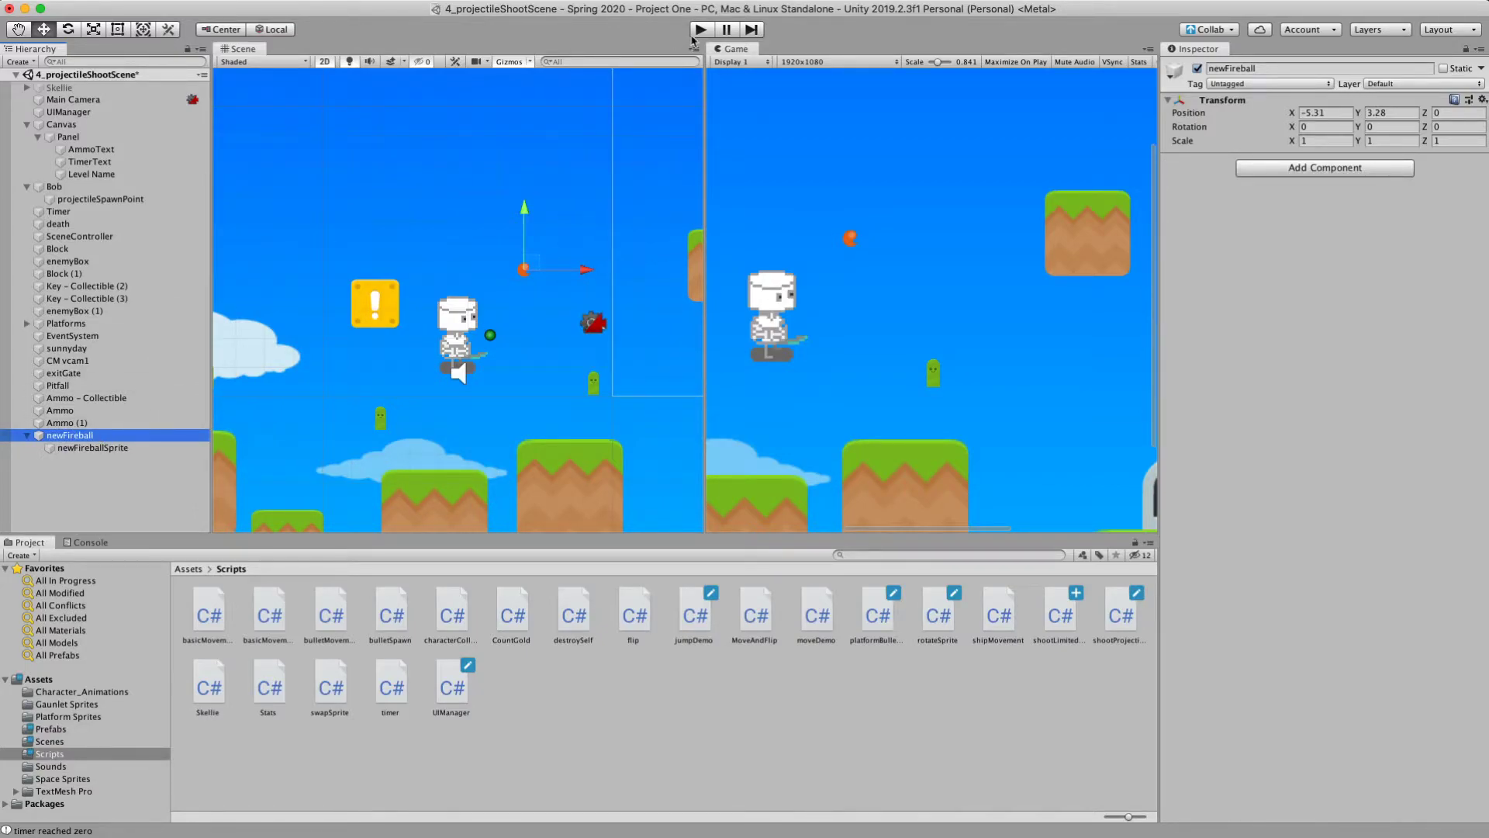
{"action": "key", "text": "Return"}
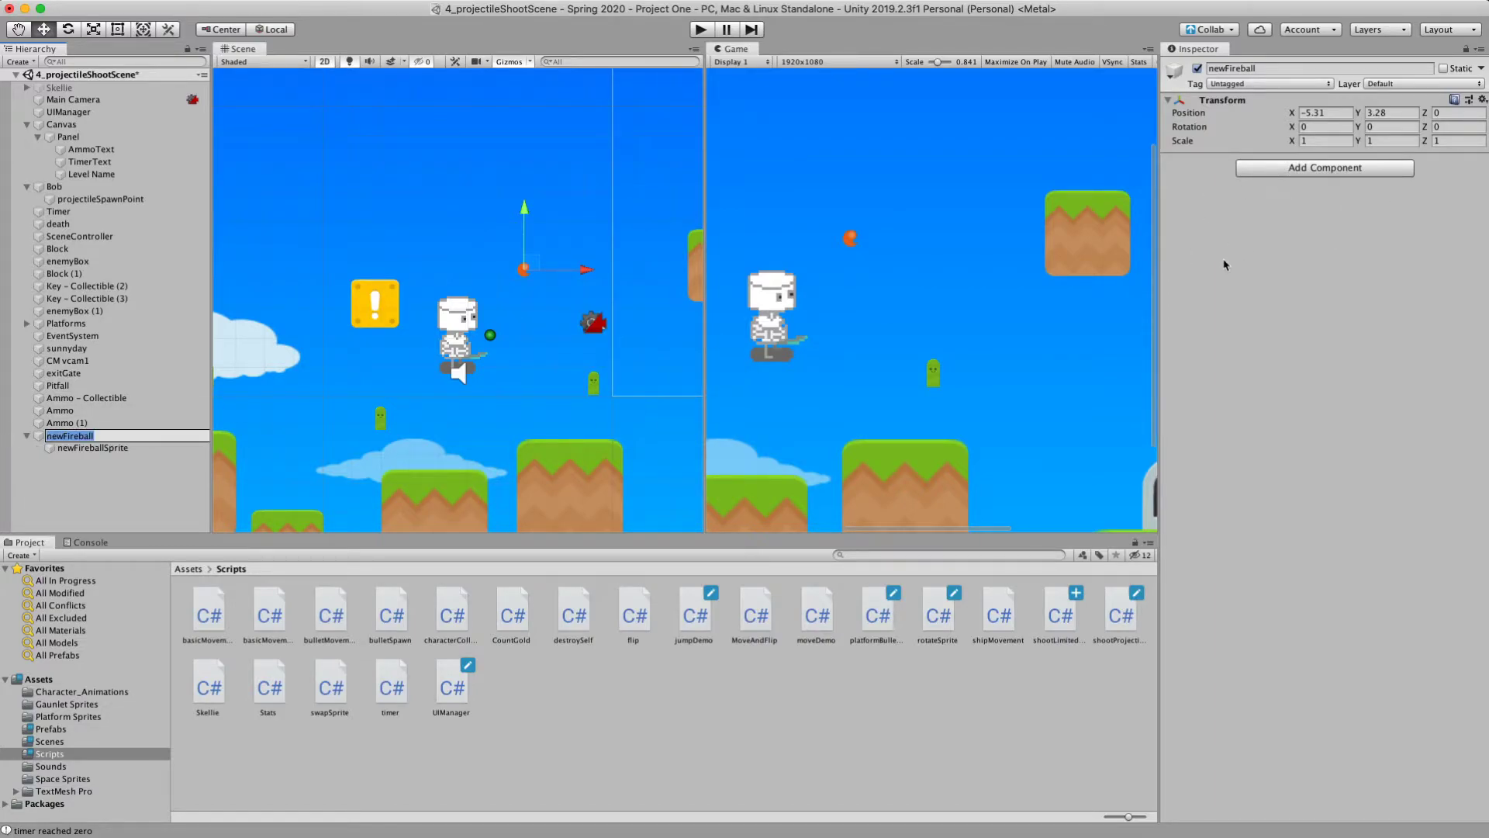
- Reset newFireballSprite's position to its parent's origin and move the parent newFireball to about X -2.39, Y 4.33
{"action": "left_click", "coordinate": [128, 449]}
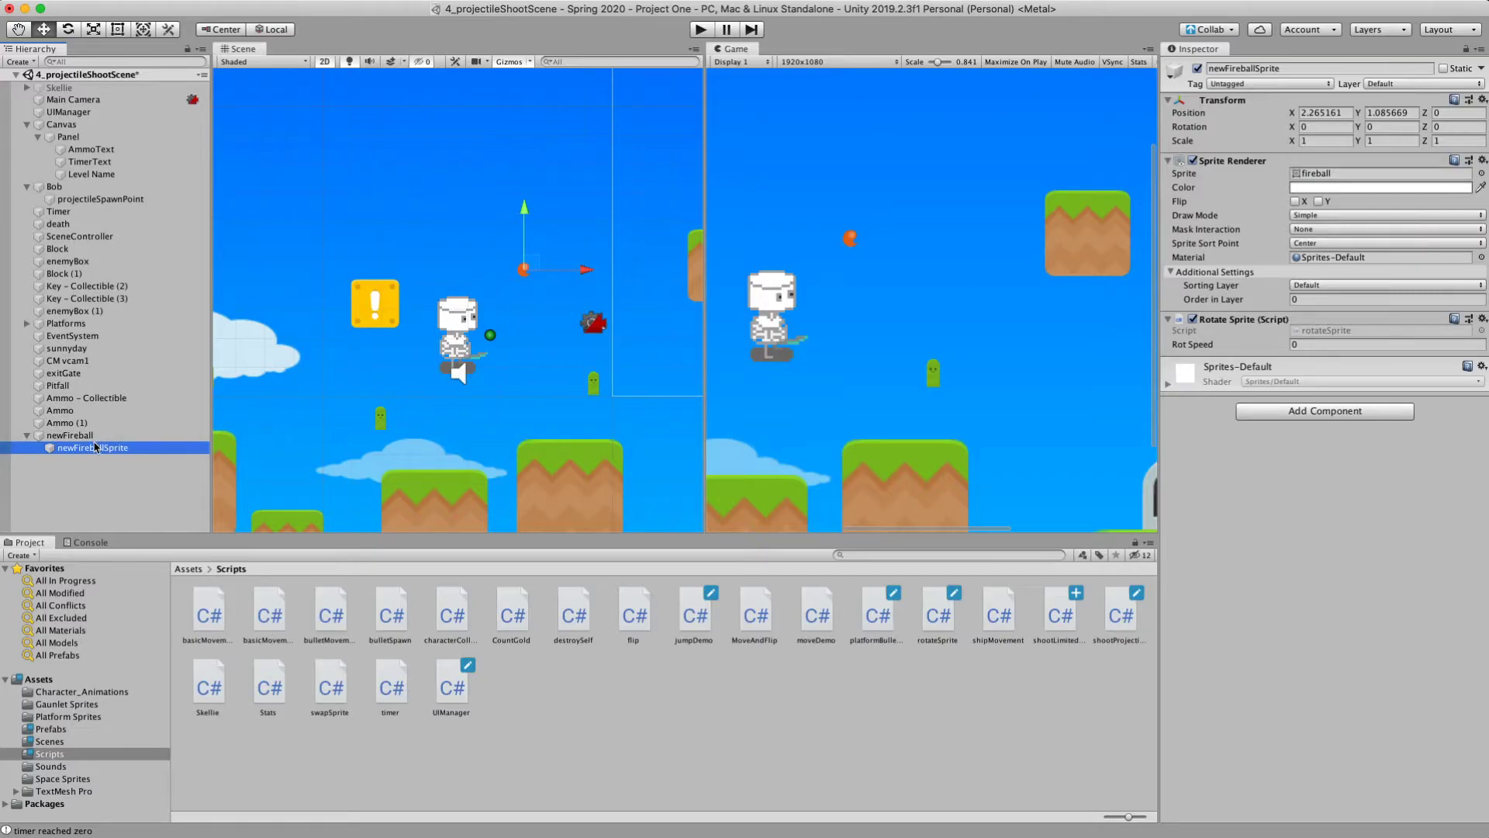
{"action": "left_click", "coordinate": [128, 449]}
{"action": "left_click", "coordinate": [49, 451]}
{"action": "left_click", "coordinate": [1482, 100]}
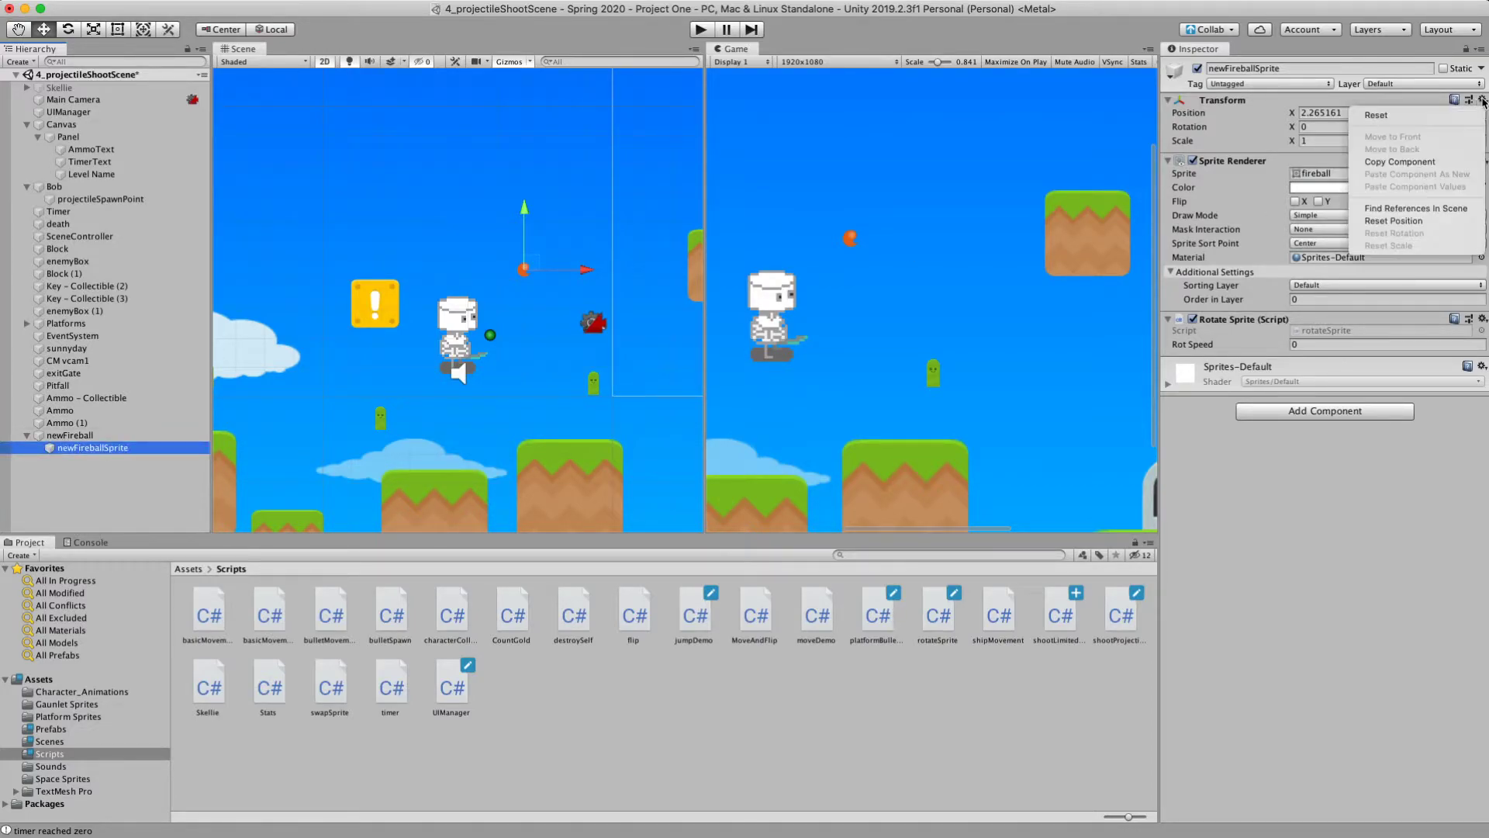
{"action": "left_click", "coordinate": [1394, 221]}
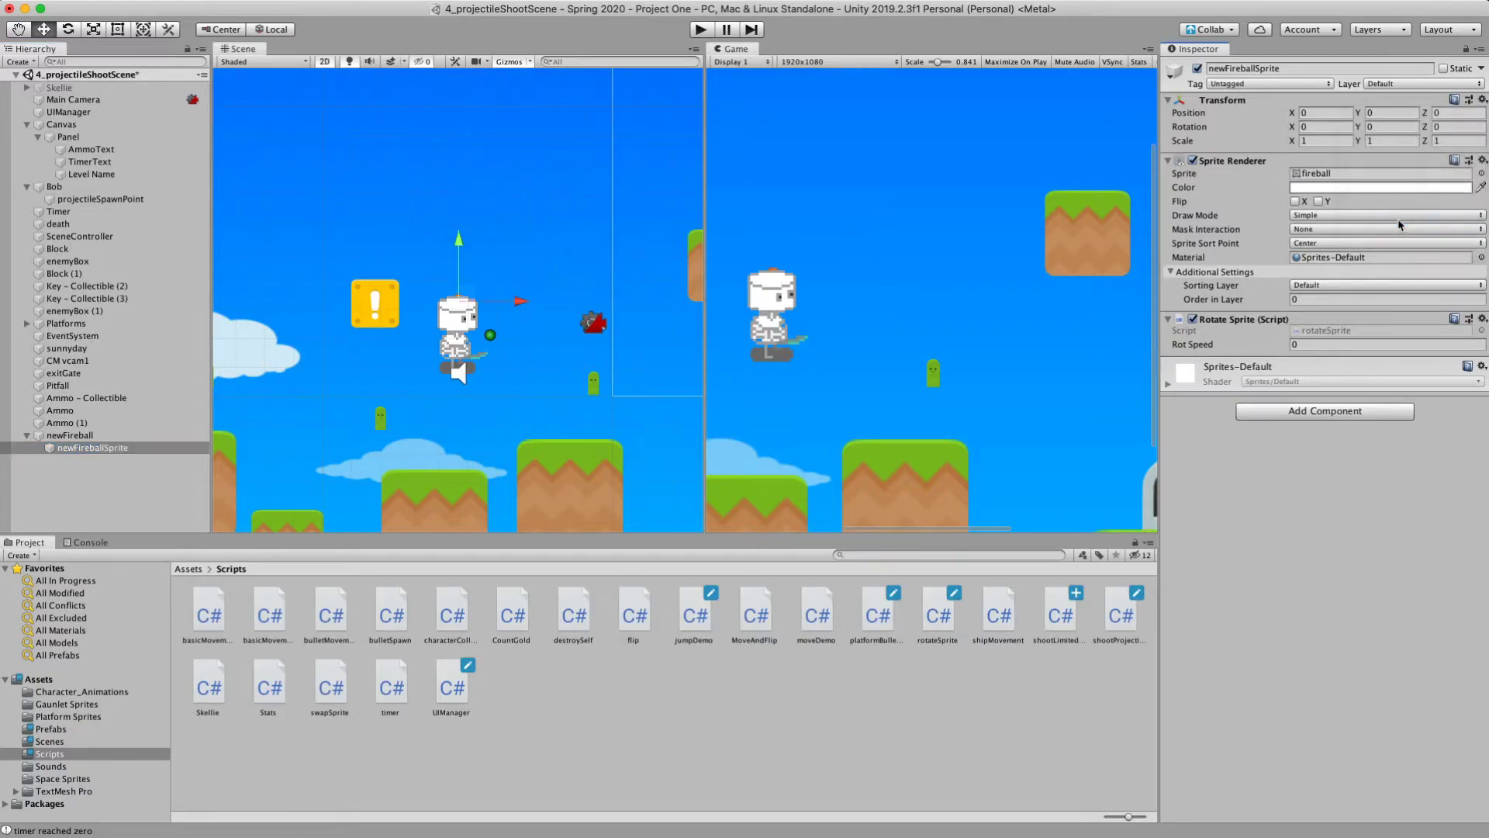
{"action": "left_click", "coordinate": [86, 435]}
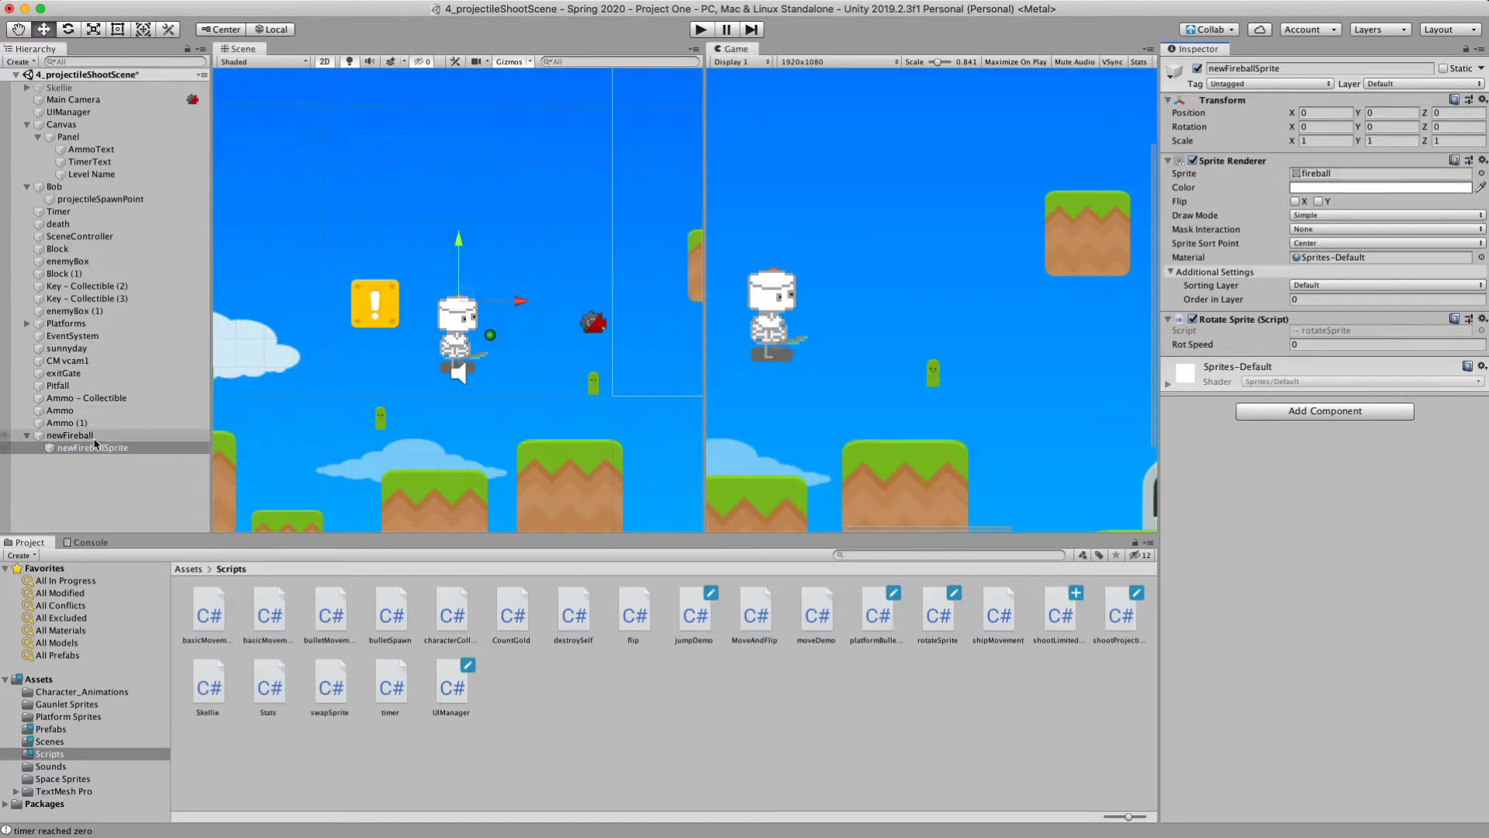
{"action": "left_click_drag", "start_coordinate": [462, 301], "coordinate": [547, 269]}
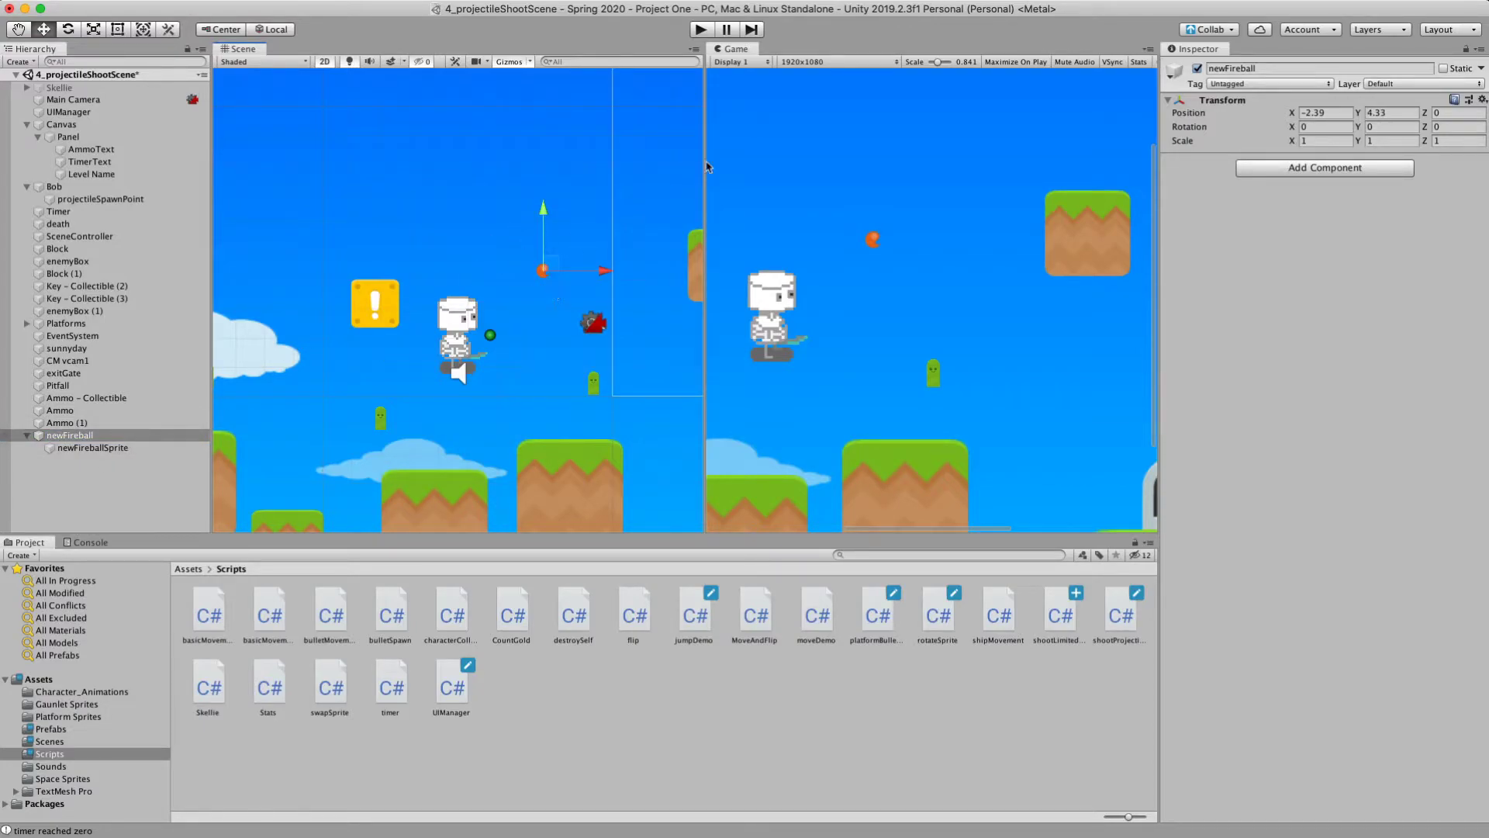
- Test the scene in Play mode with newFireballSprite's Rot Speed at 10, comparing the child's rotation with the parent newFireball
{"action": "left_click", "coordinate": [702, 31]}
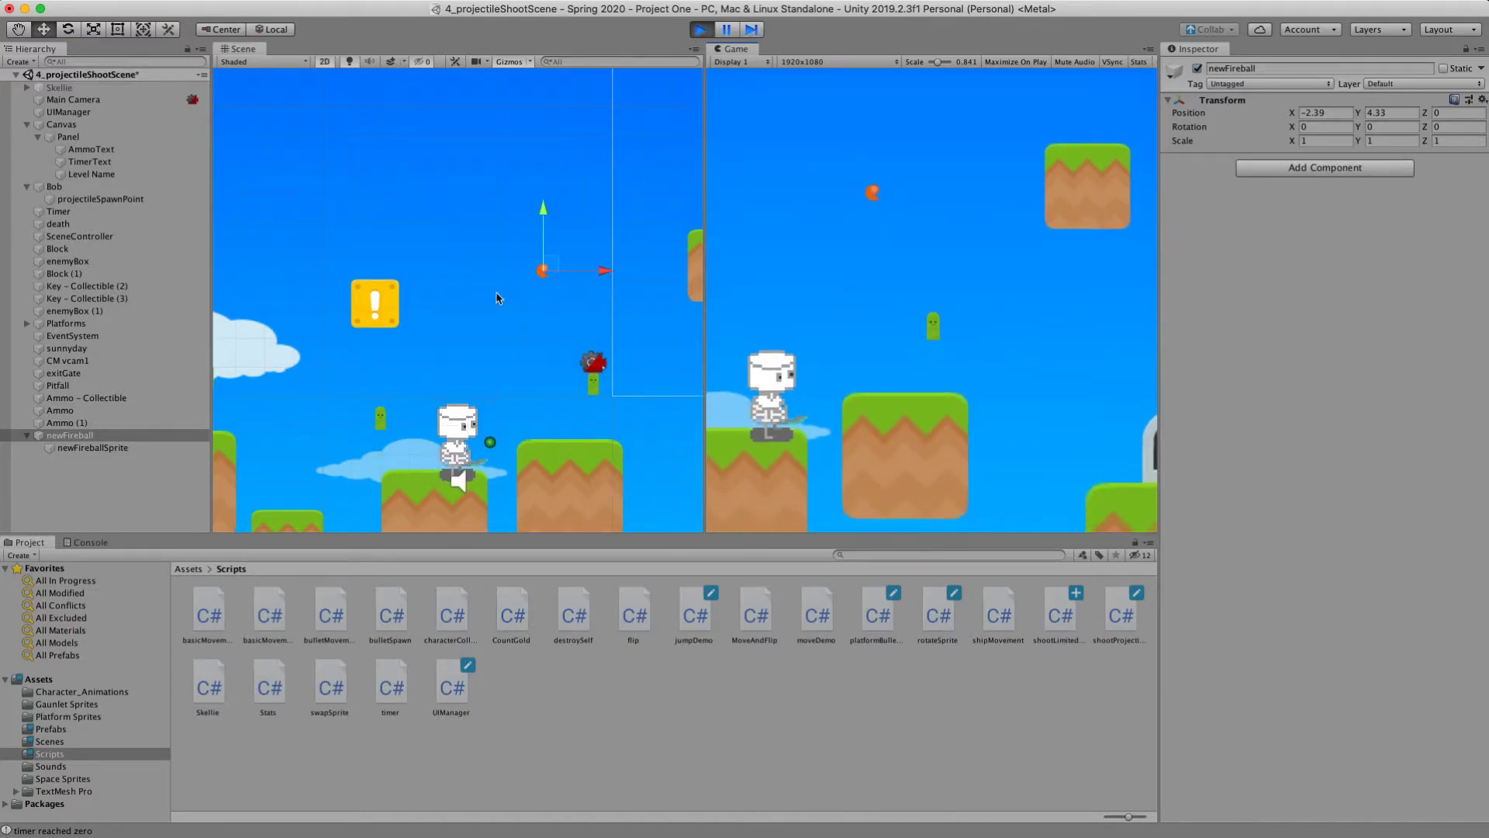
{"action": "left_click", "coordinate": [92, 448]}
{"action": "left_click", "coordinate": [1320, 344]}
{"action": "type", "text": "10"}
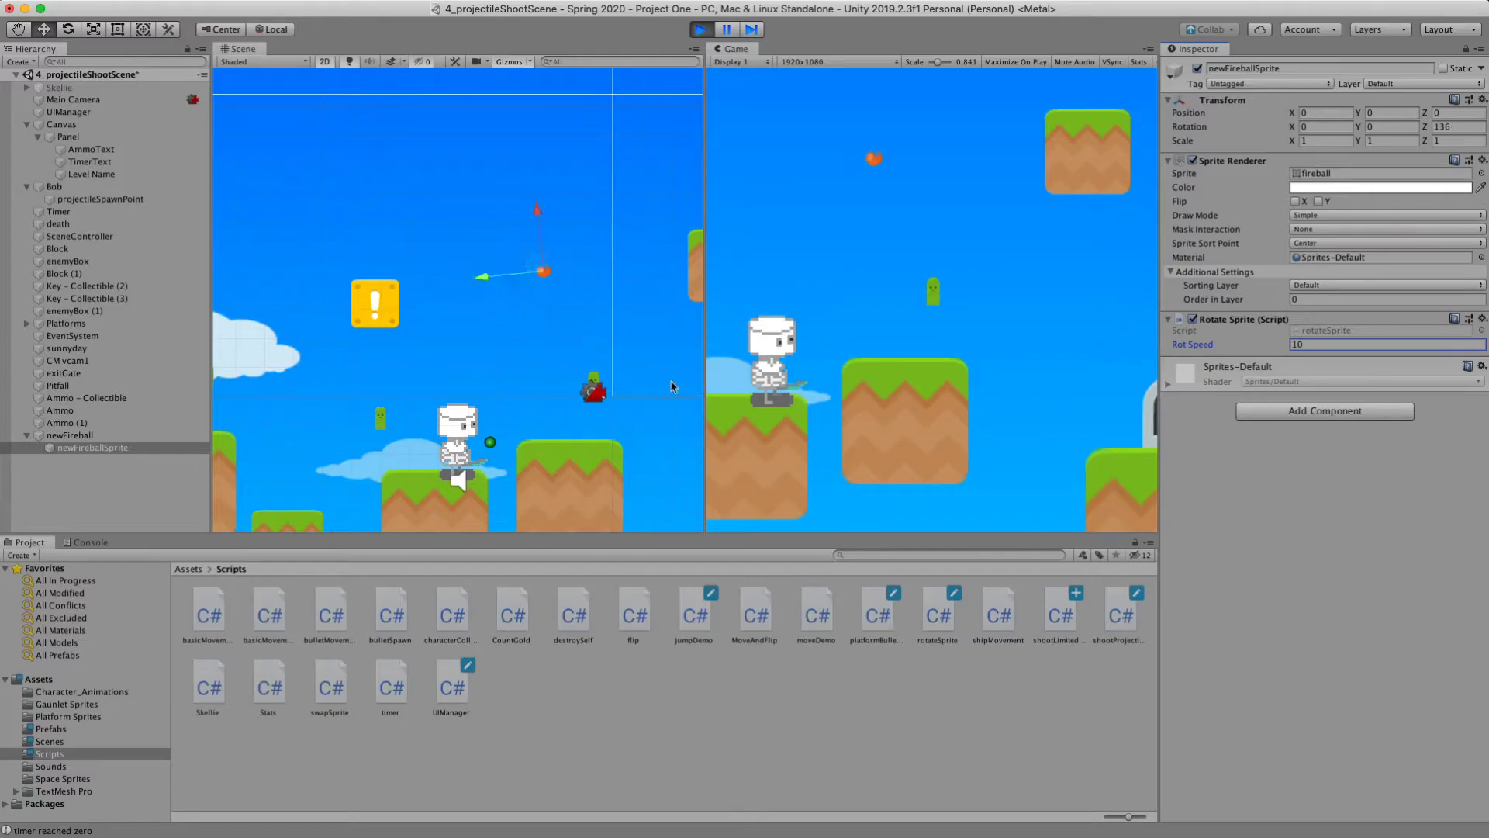
{"action": "left_click", "coordinate": [92, 447]}
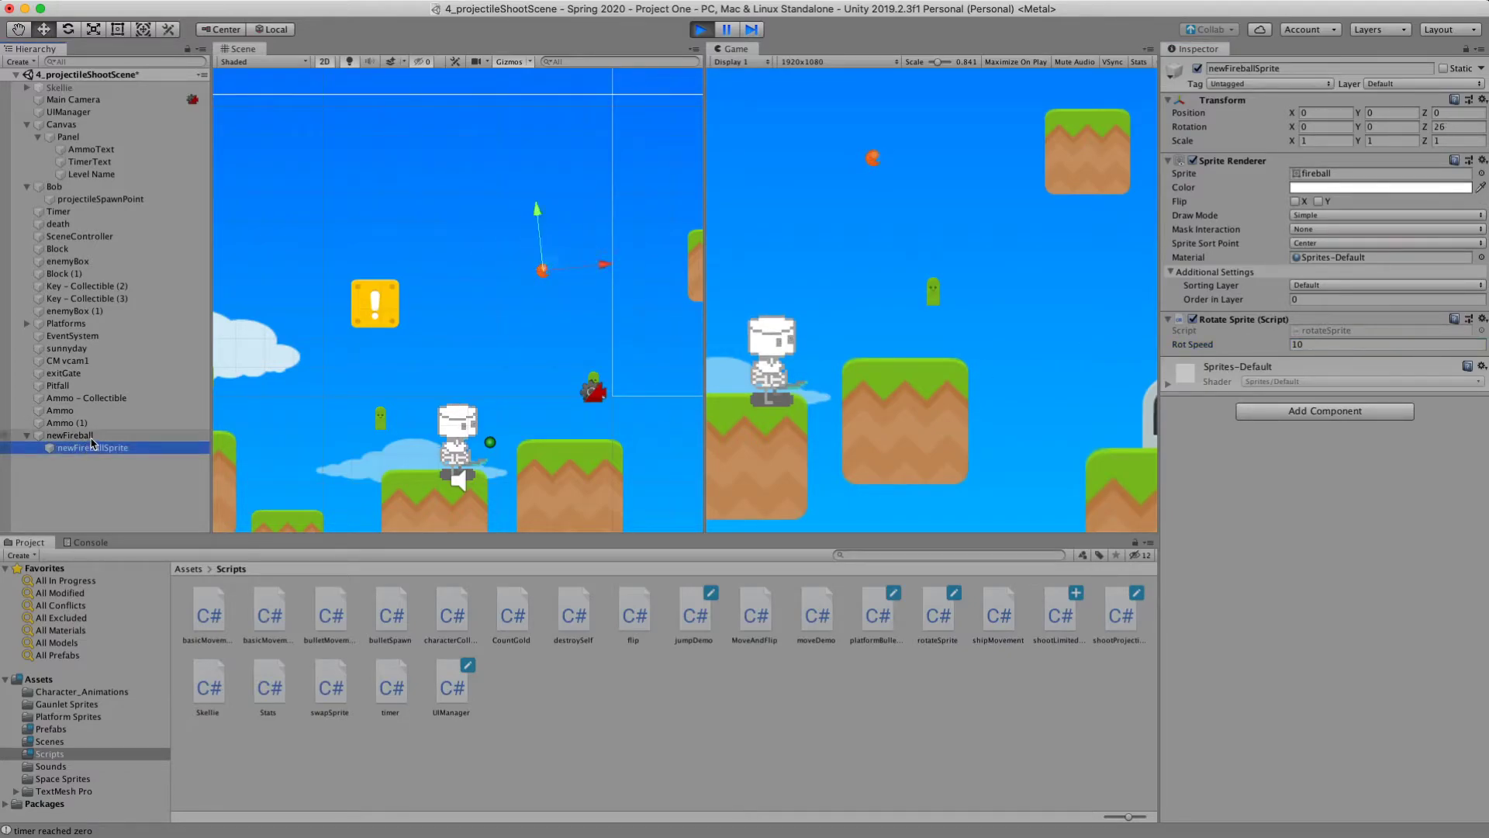
{"action": "left_click", "coordinate": [87, 437]}
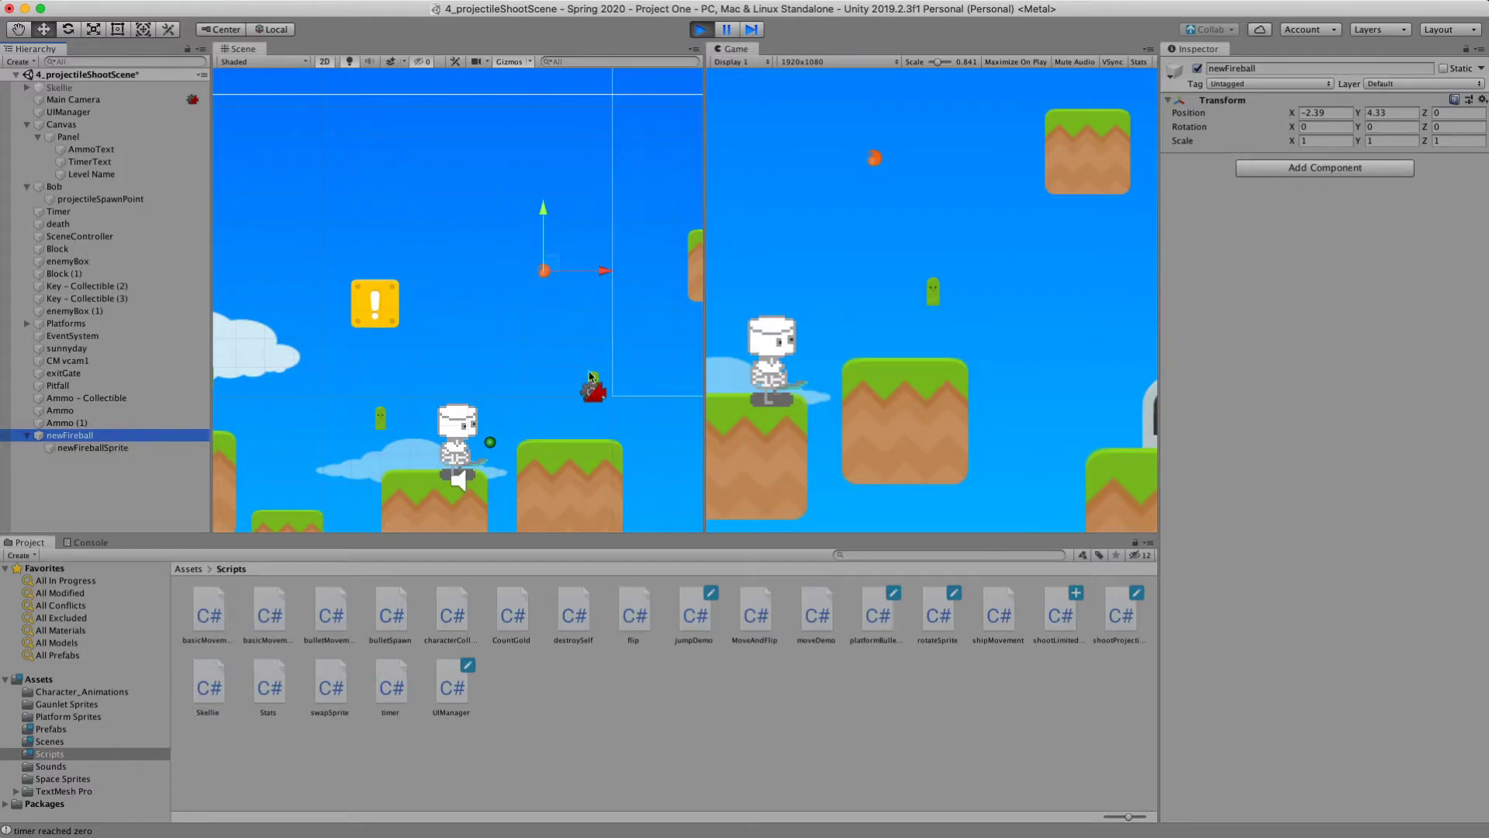
{"action": "left_click", "coordinate": [700, 29]}
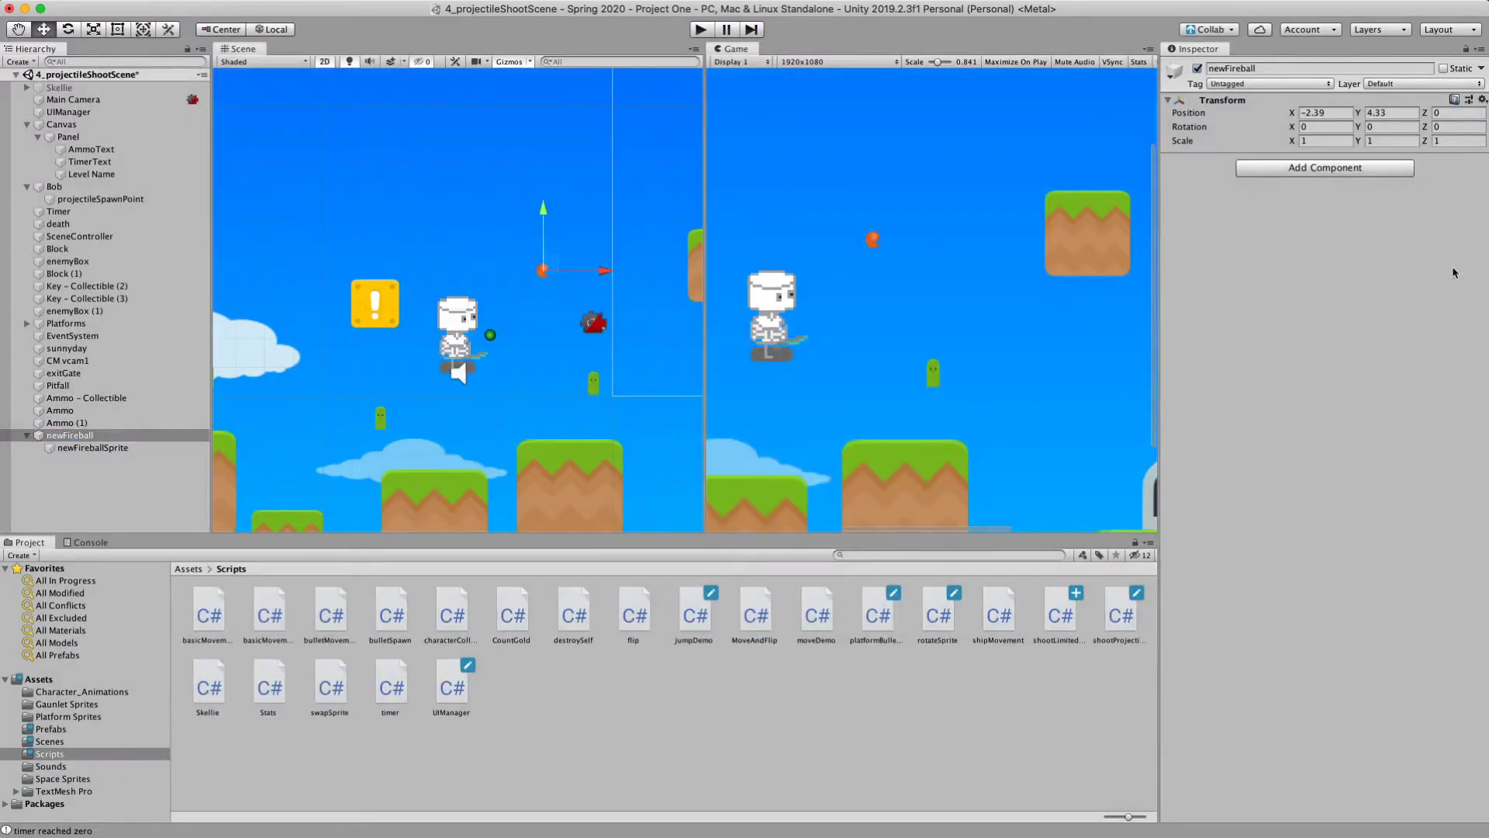
- Add the Platform Bullet Movement script component to the parent newFireball object
{"action": "left_click", "coordinate": [1294, 169]}
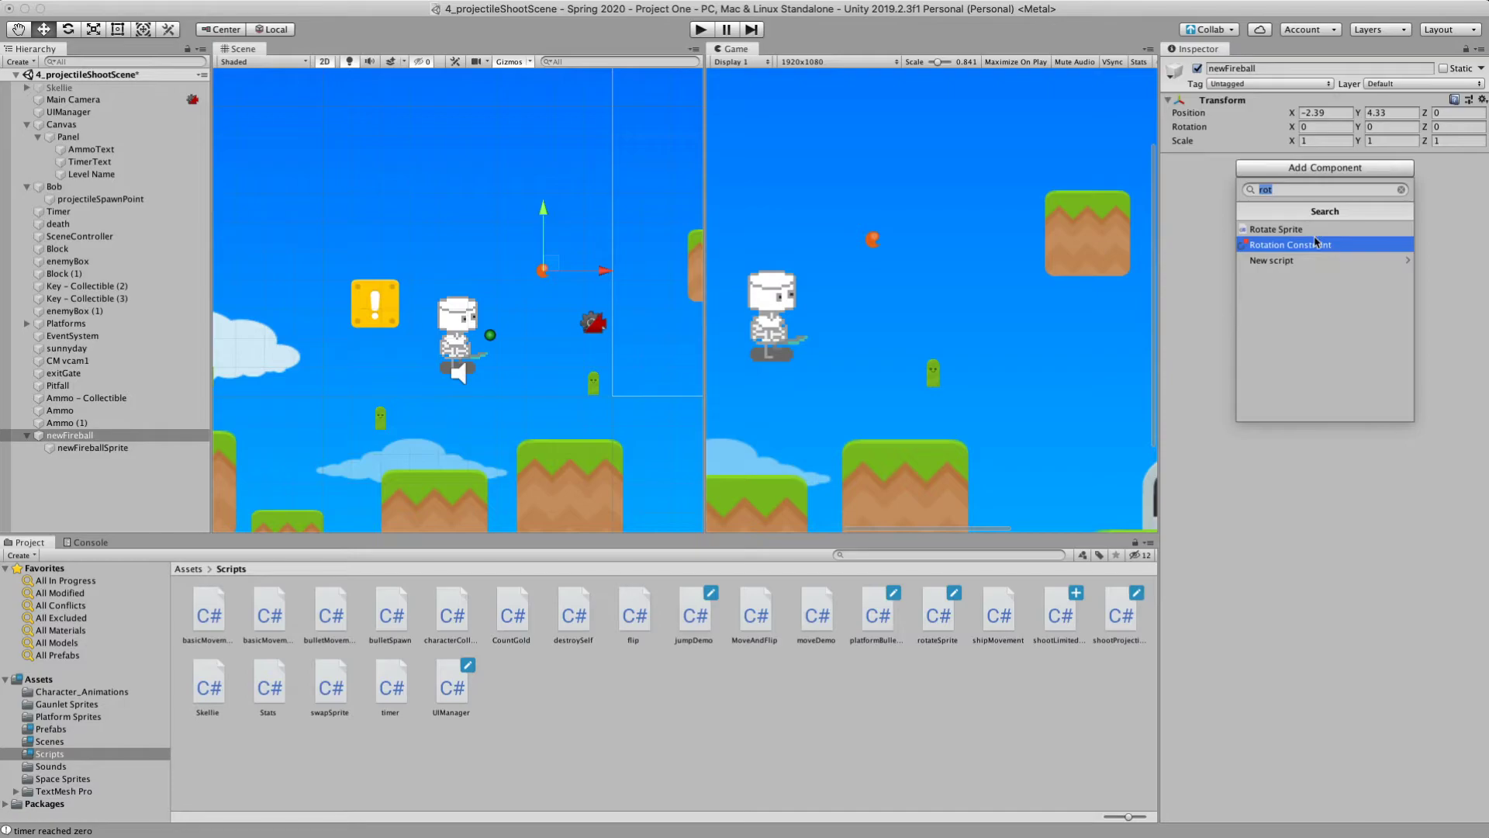
{"action": "type", "text": "proj"}
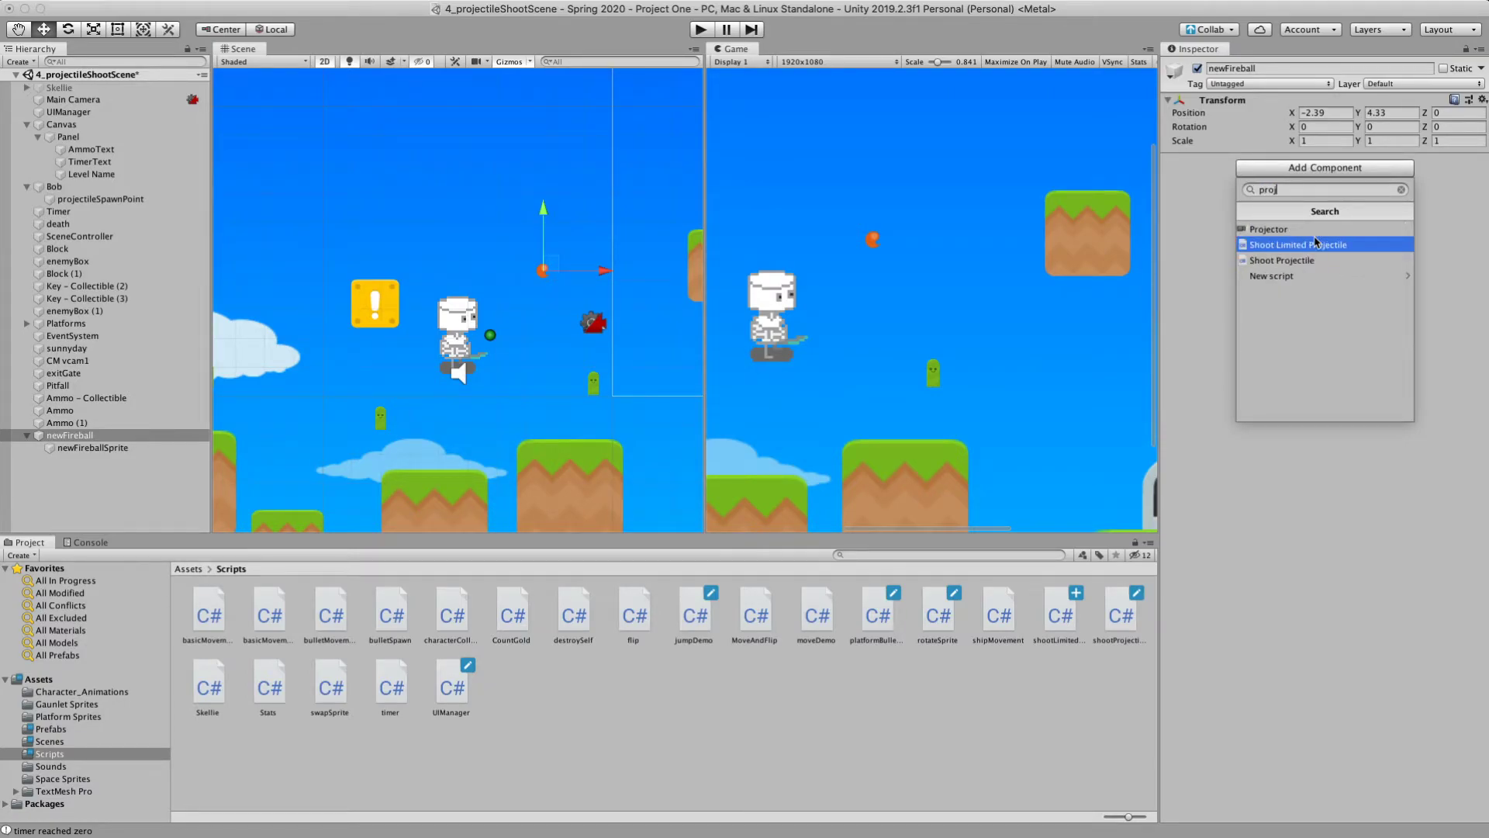
{"action": "key", "text": "BackSpace"}
{"action": "key", "text": "BackSpace"}
{"action": "key", "text": "BackSpace"}
{"action": "key", "text": "BackSpace"}
{"action": "type", "text": "pla"}
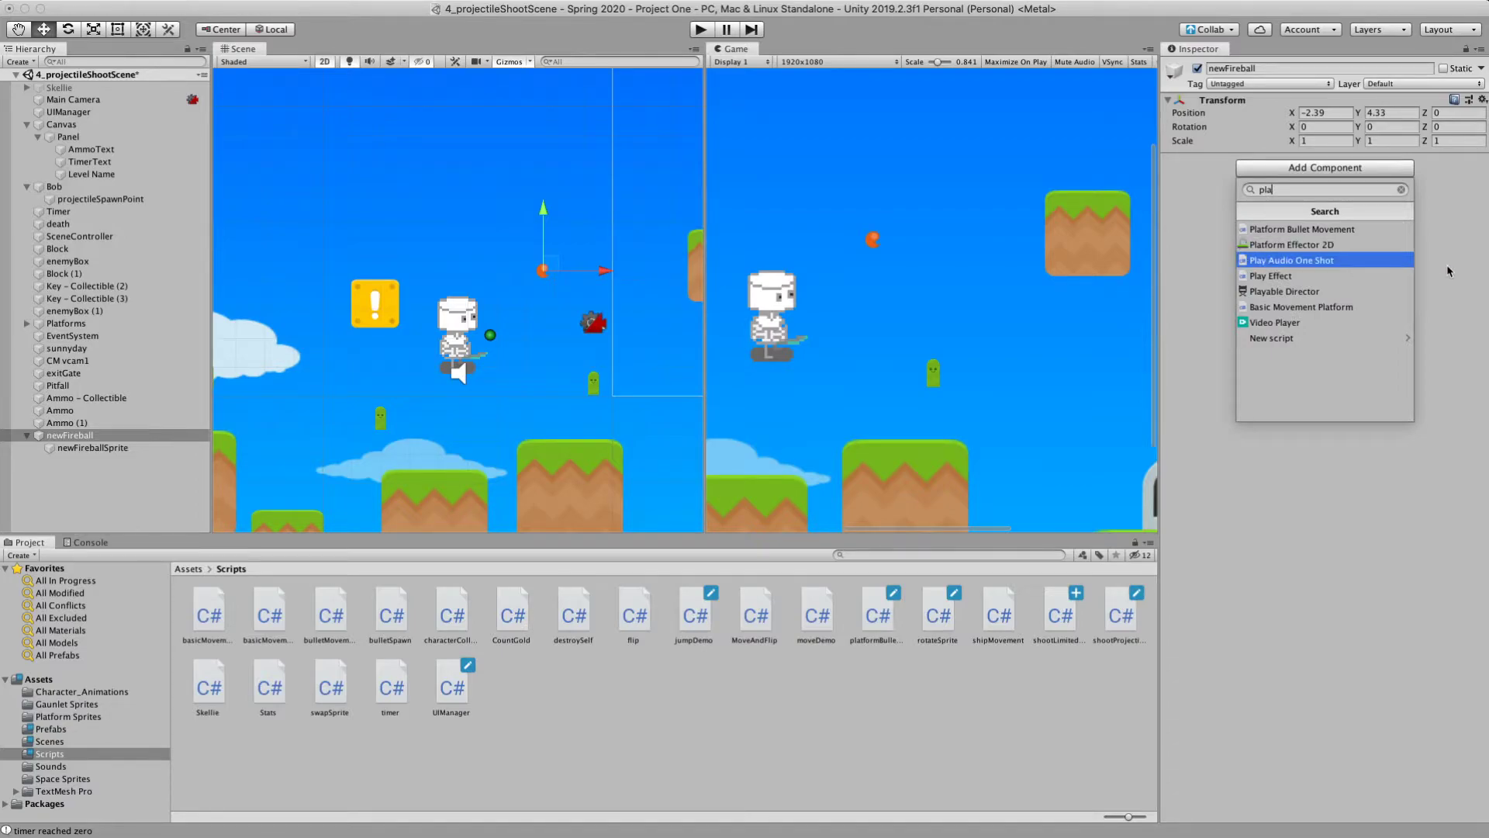
{"action": "key", "text": "Up"}
{"action": "key", "text": "Up"}
{"action": "key", "text": "Return"}
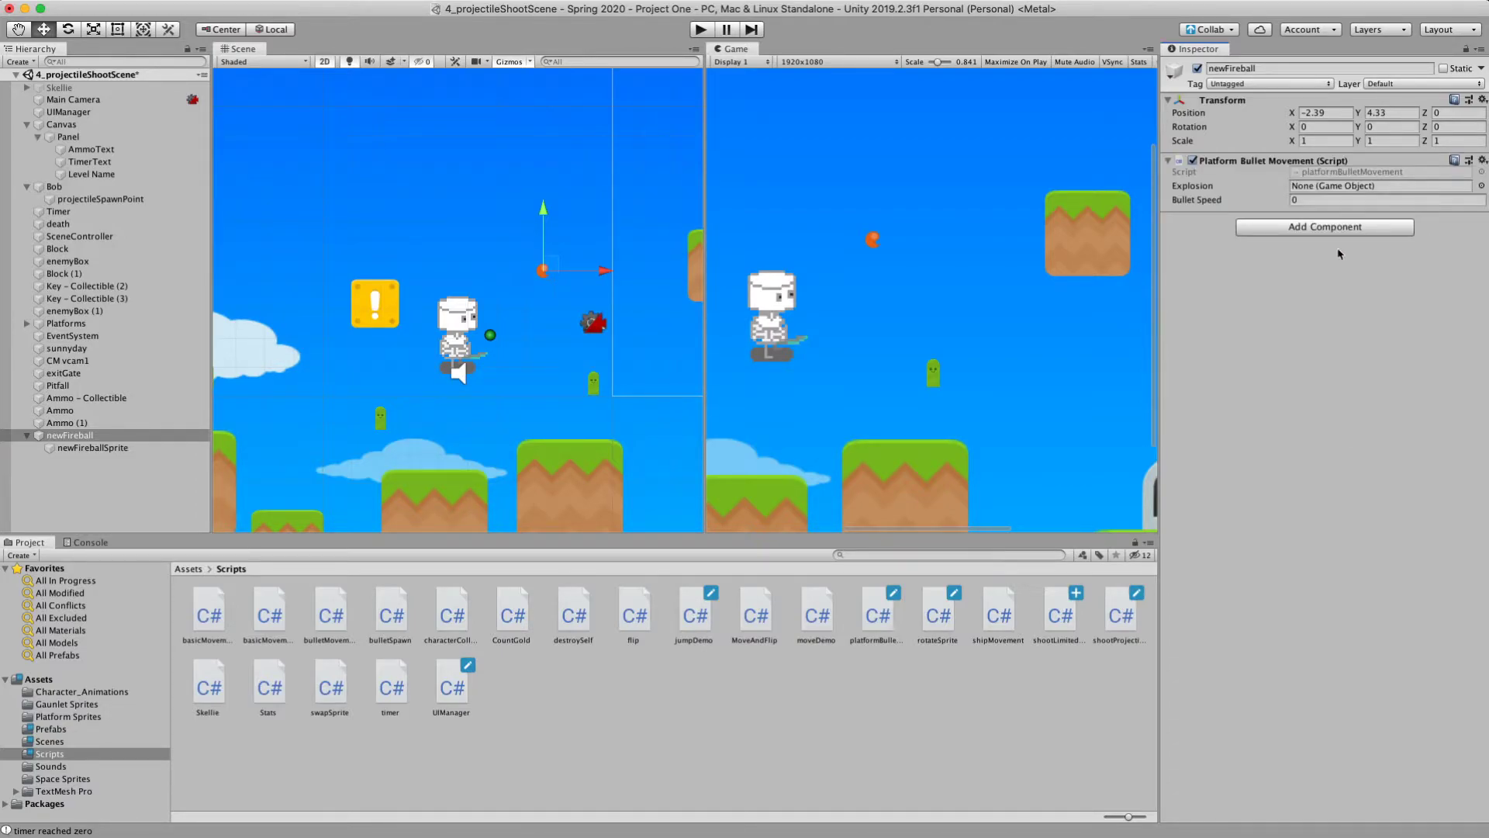
- Open newFireball's platformBulletMovement script in Visual Studio and examine its explosion, rb and bulletSpeed fields and the velocity code in Start
{"action": "double_click", "coordinate": [1381, 174]}
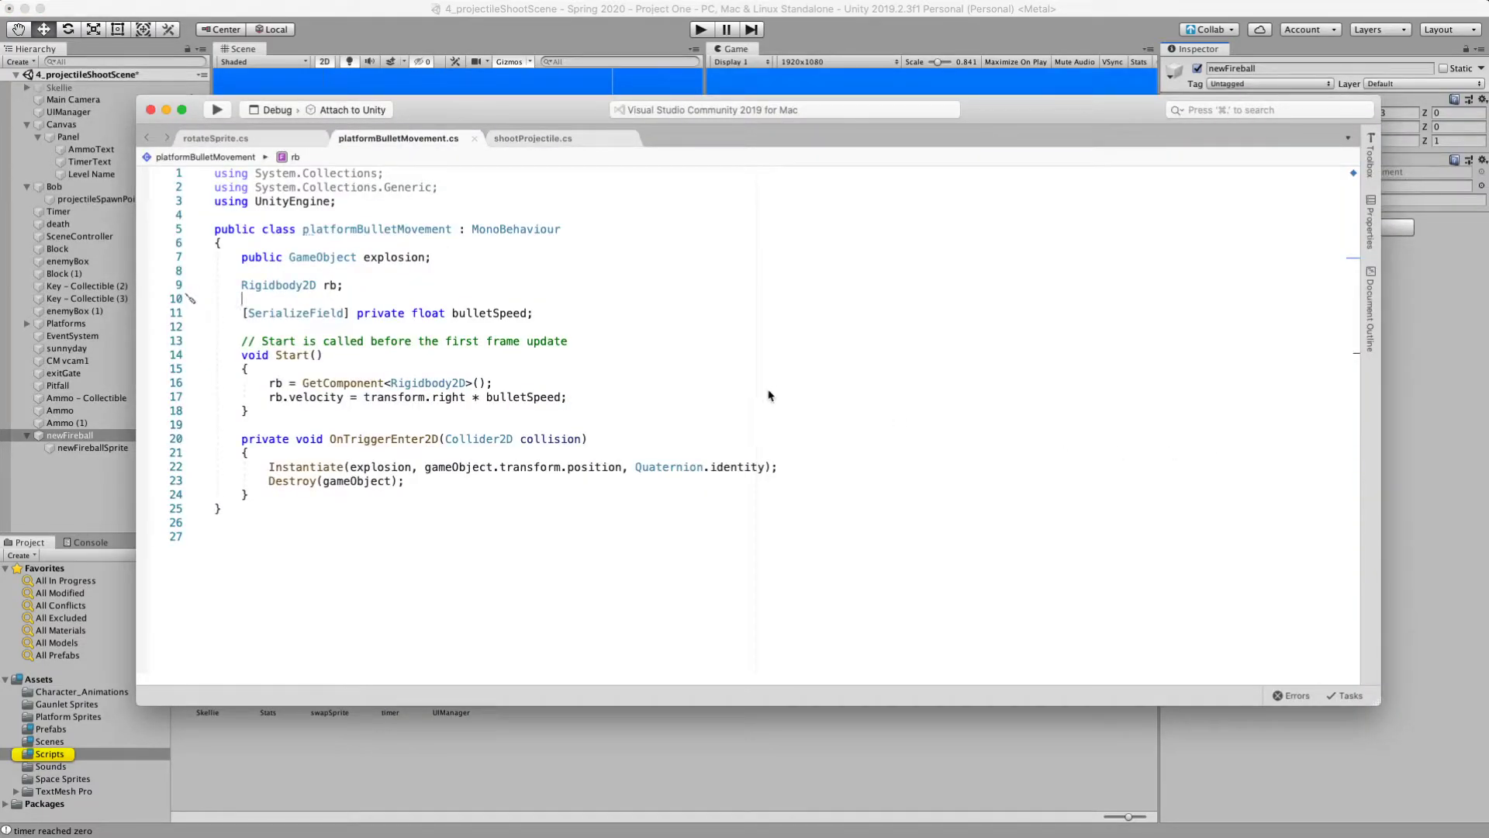
{"action": "left_click_drag", "start_coordinate": [431, 256], "coordinate": [232, 257]}
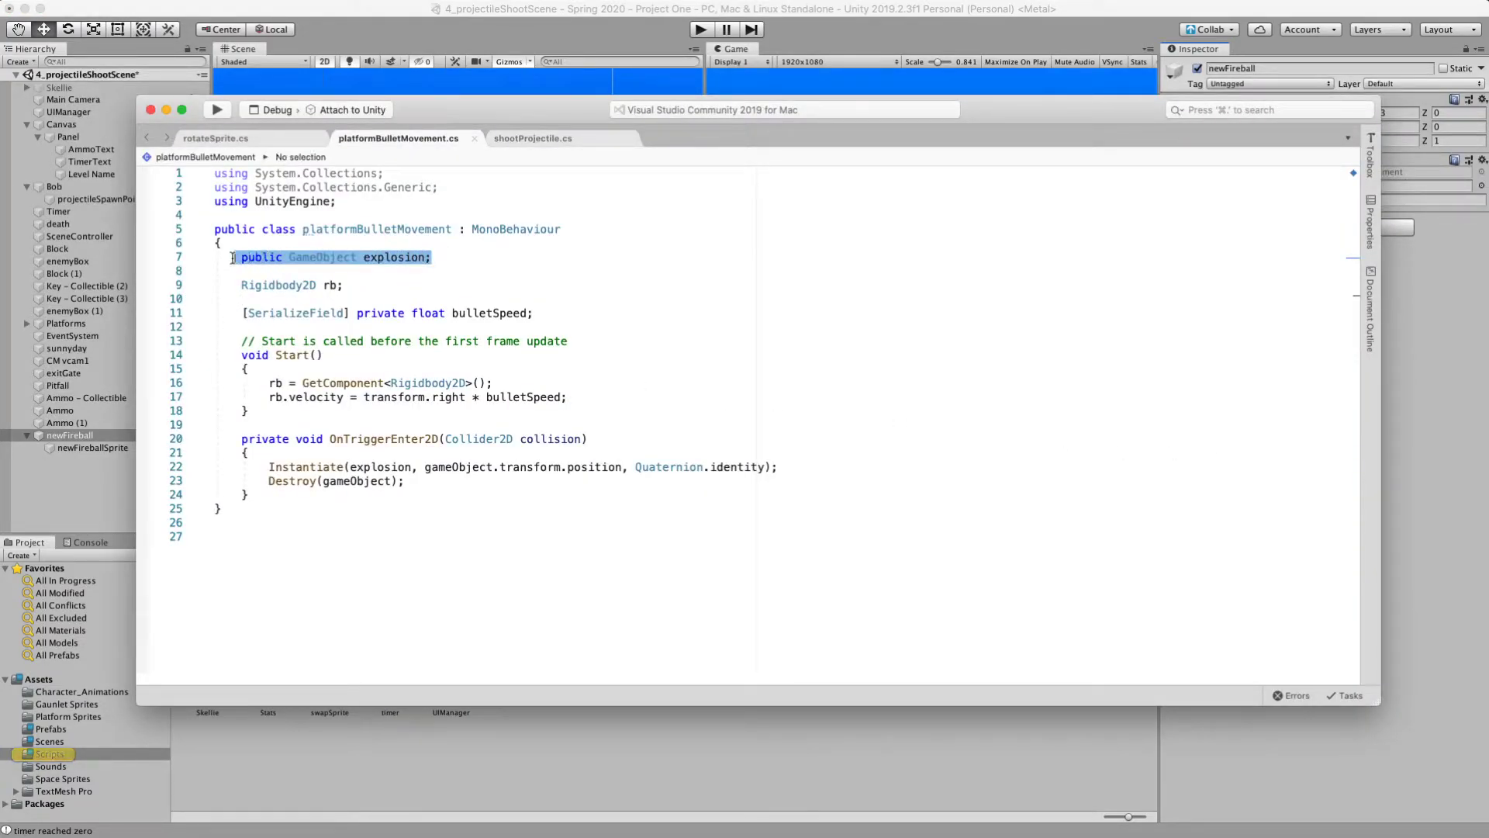
{"action": "left_click", "coordinate": [382, 285]}
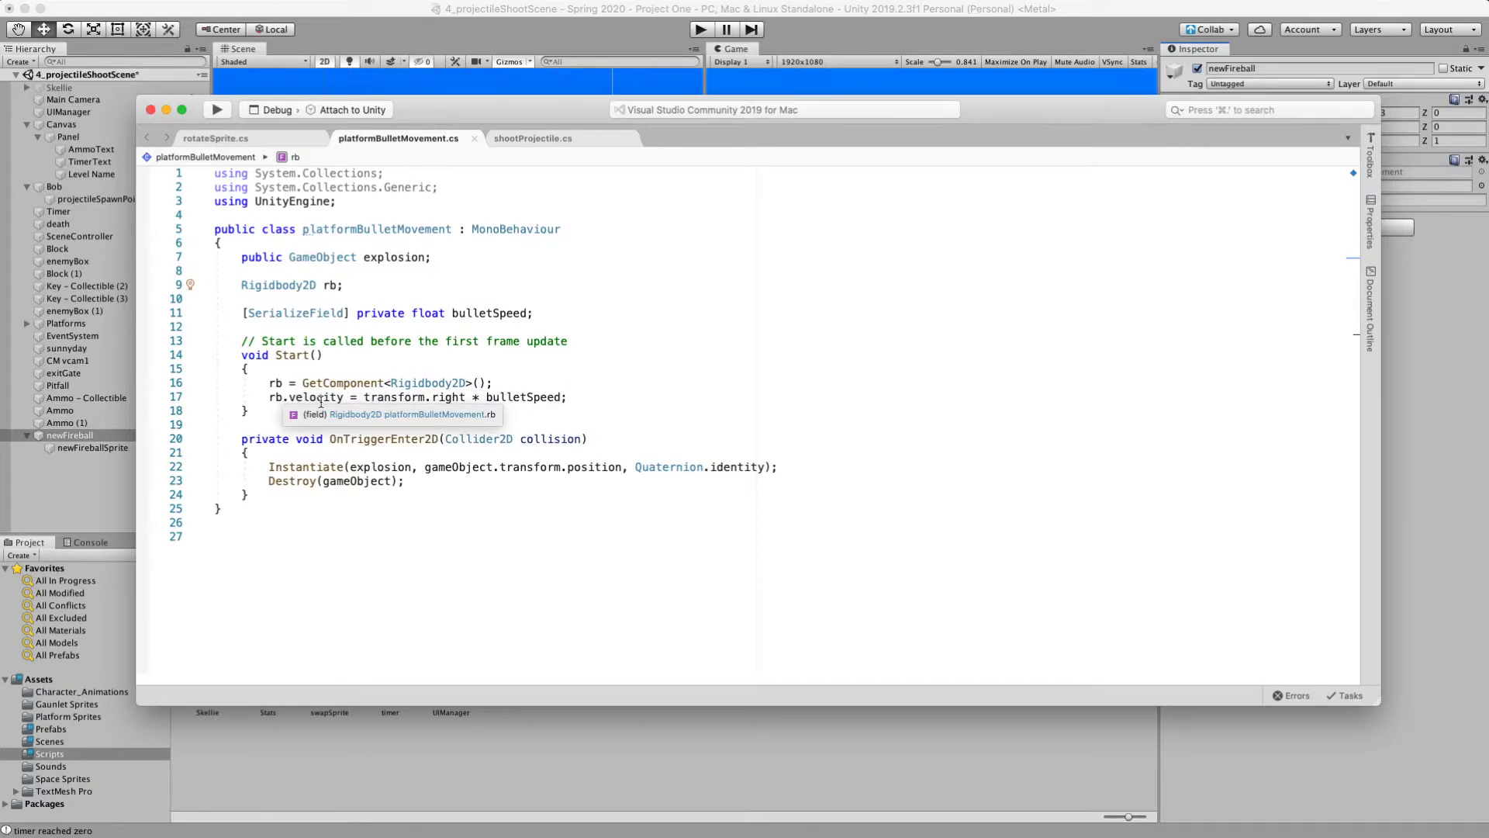
{"action": "left_click", "coordinate": [284, 367]}
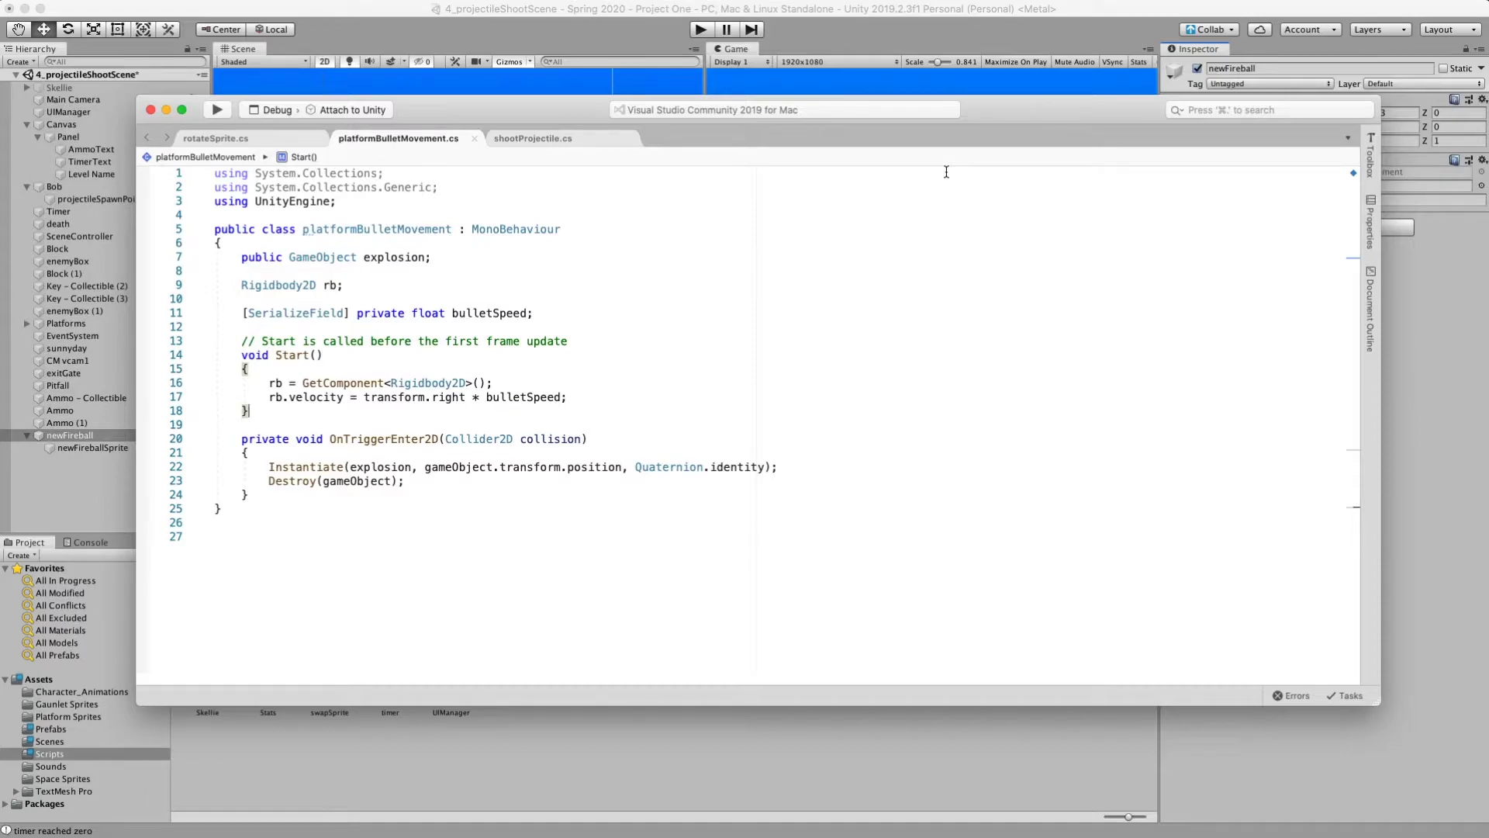
{"action": "left_click", "coordinate": [859, 52]}
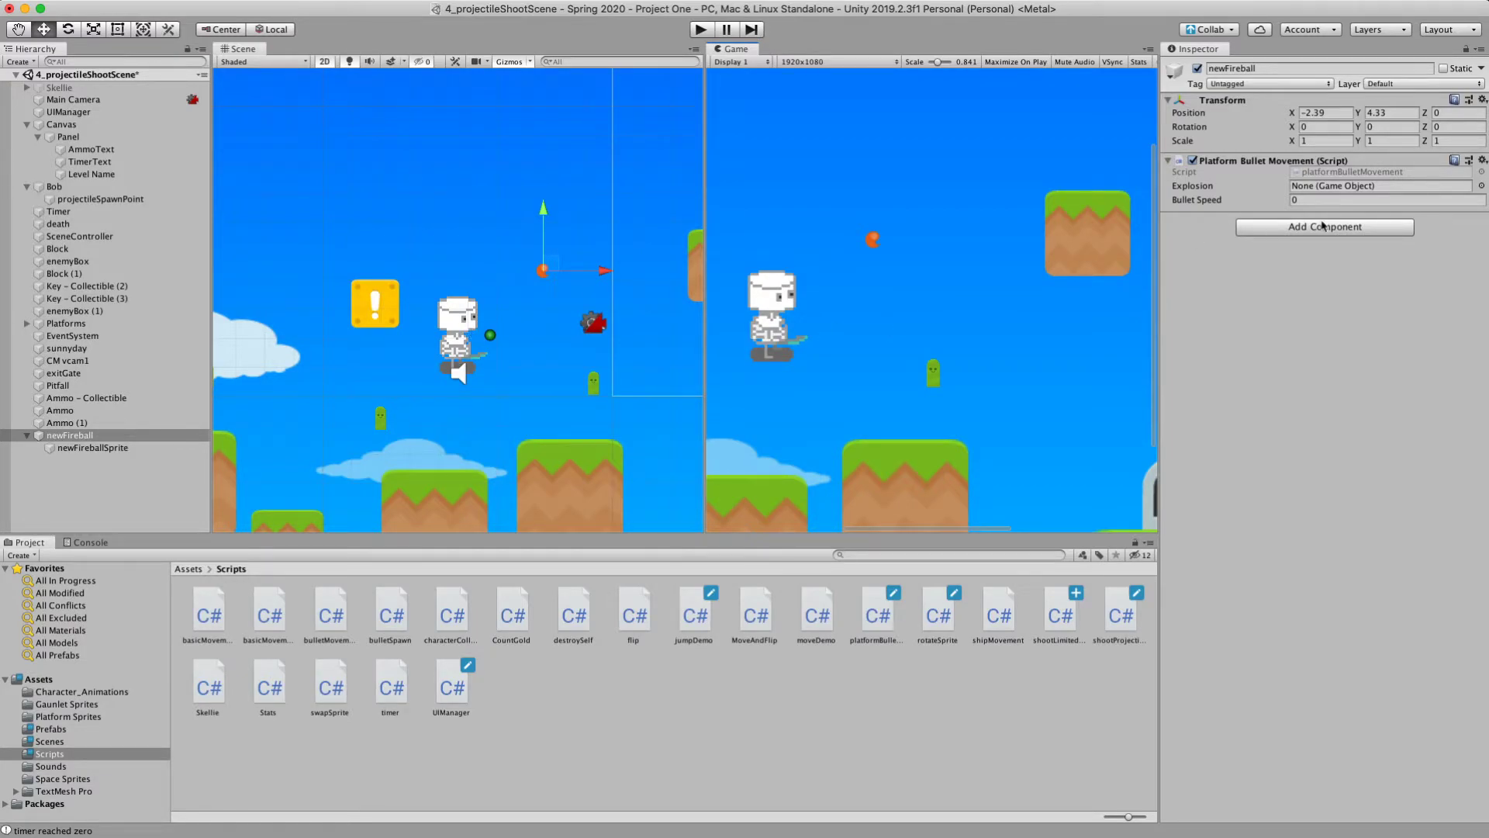
{"action": "double_click", "coordinate": [1350, 171]}
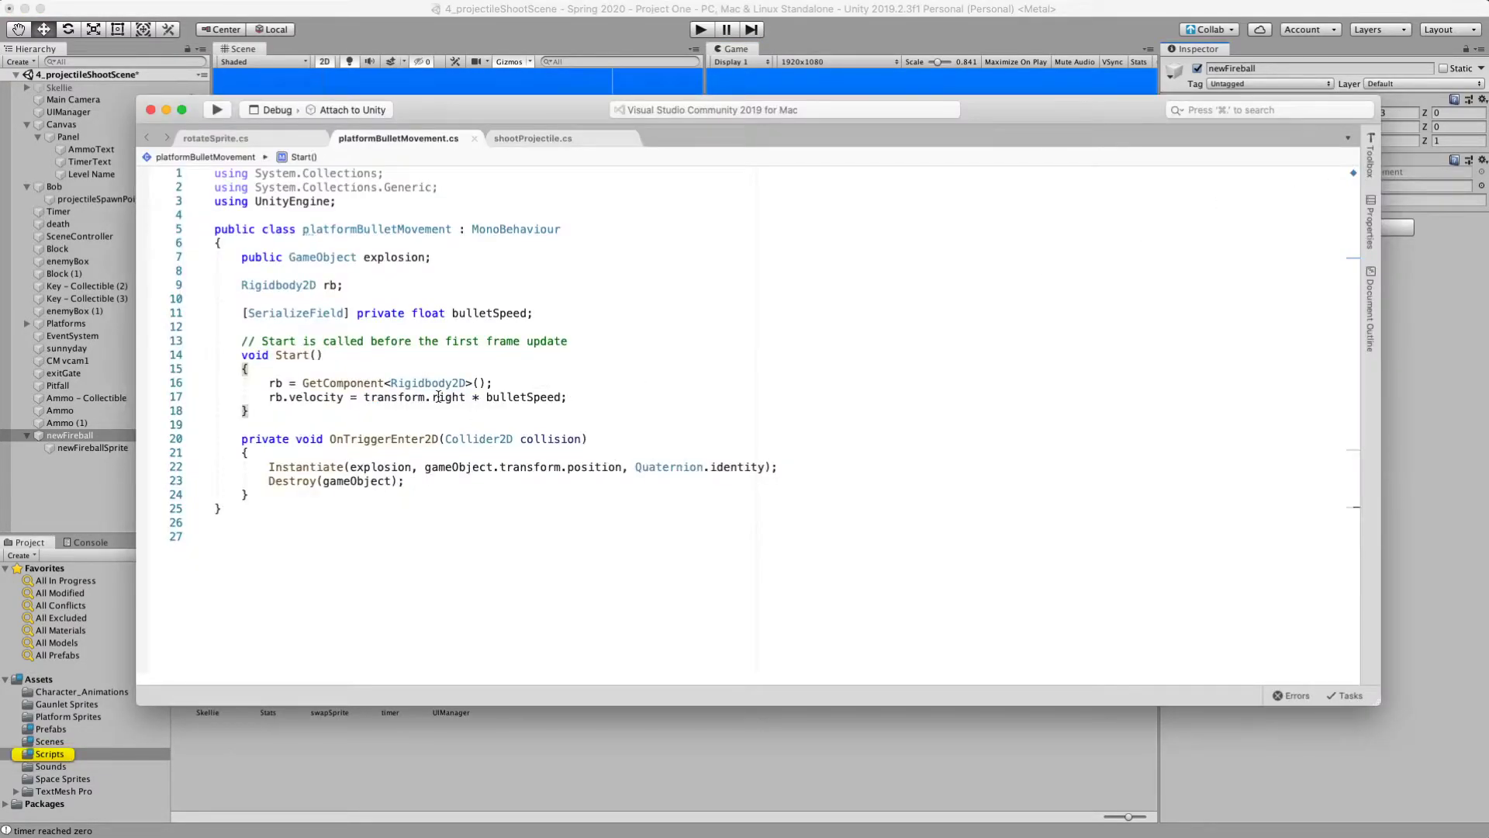
- Try transform.up instead of transform.right in the velocity line of platformBulletMovement's Start, and restore transform.right
{"action": "double_click", "coordinate": [448, 396]}
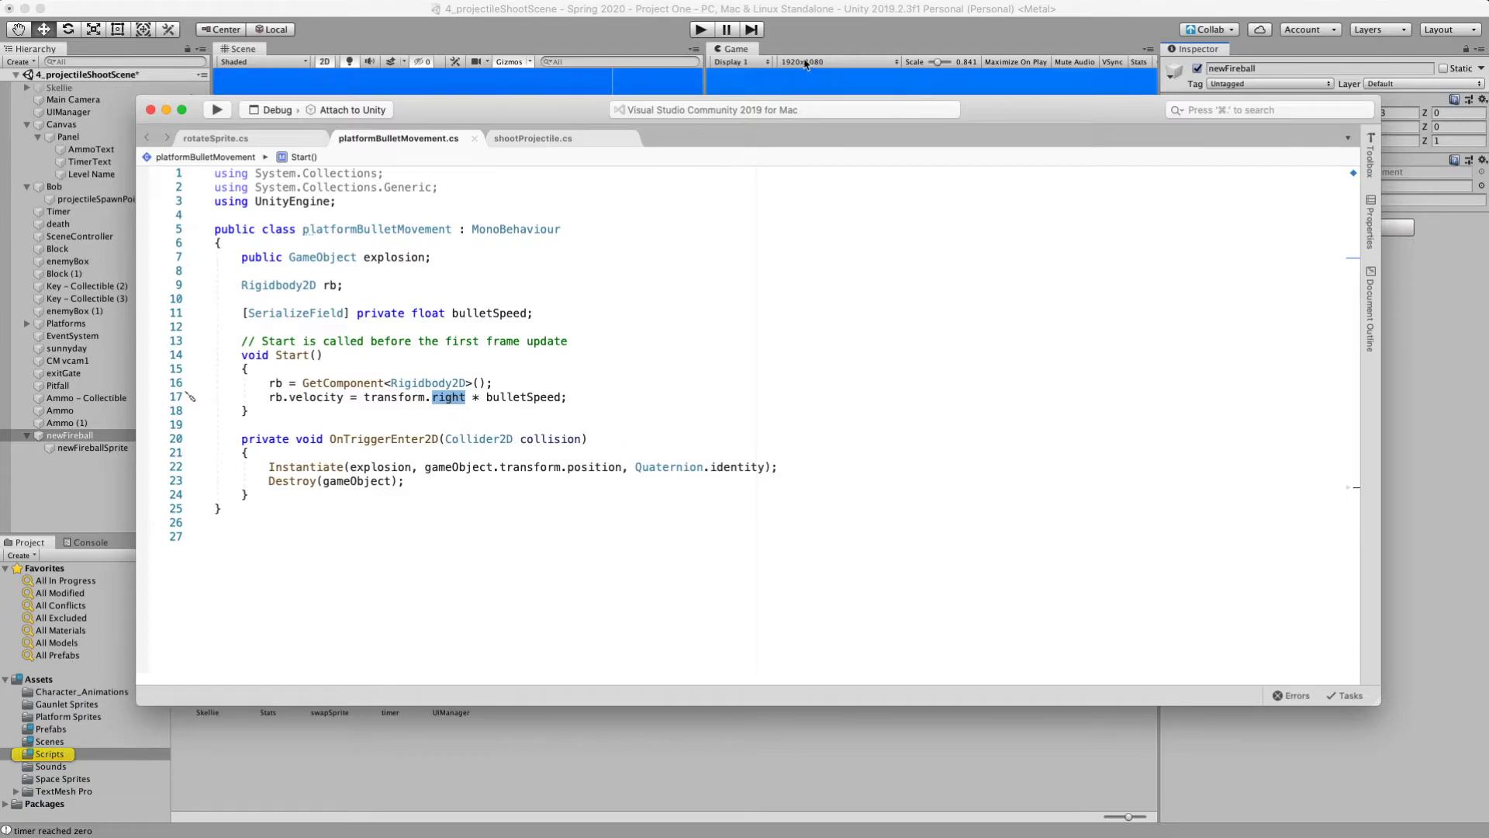
{"action": "key", "text": "super+Tab"}
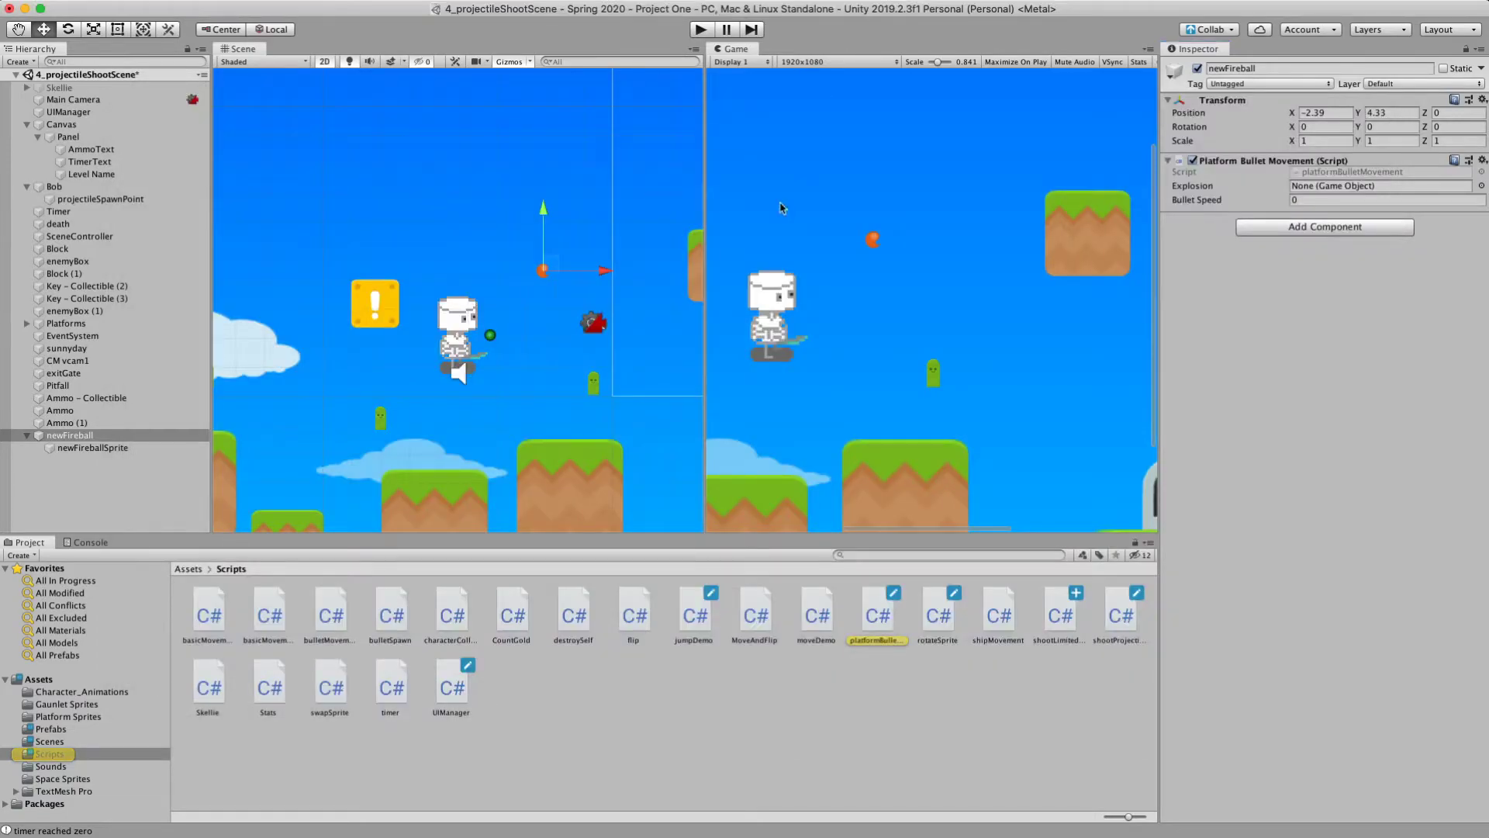
{"action": "double_click", "coordinate": [1368, 172]}
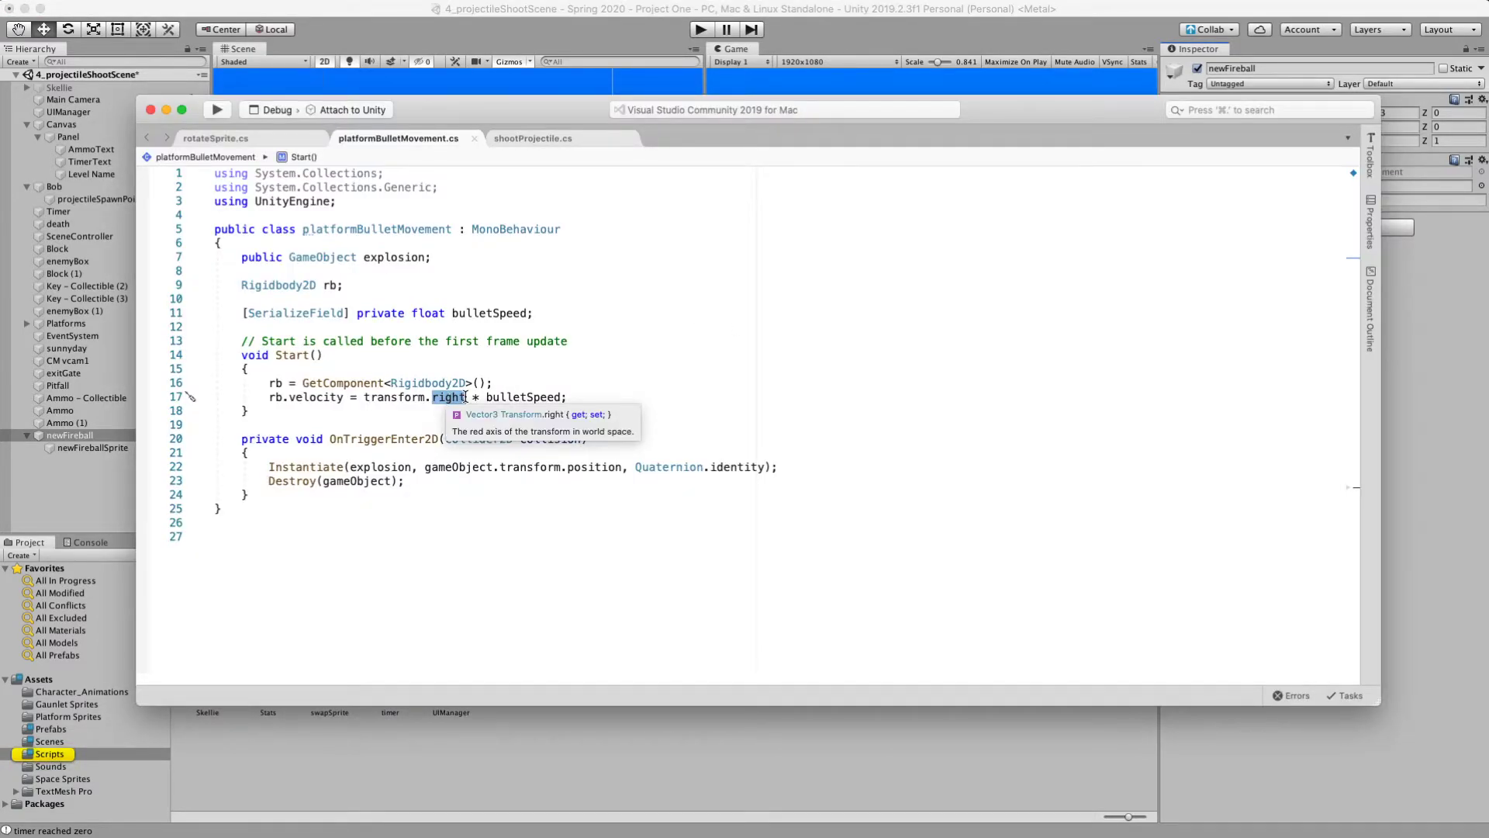
{"action": "type", "text": "up"}
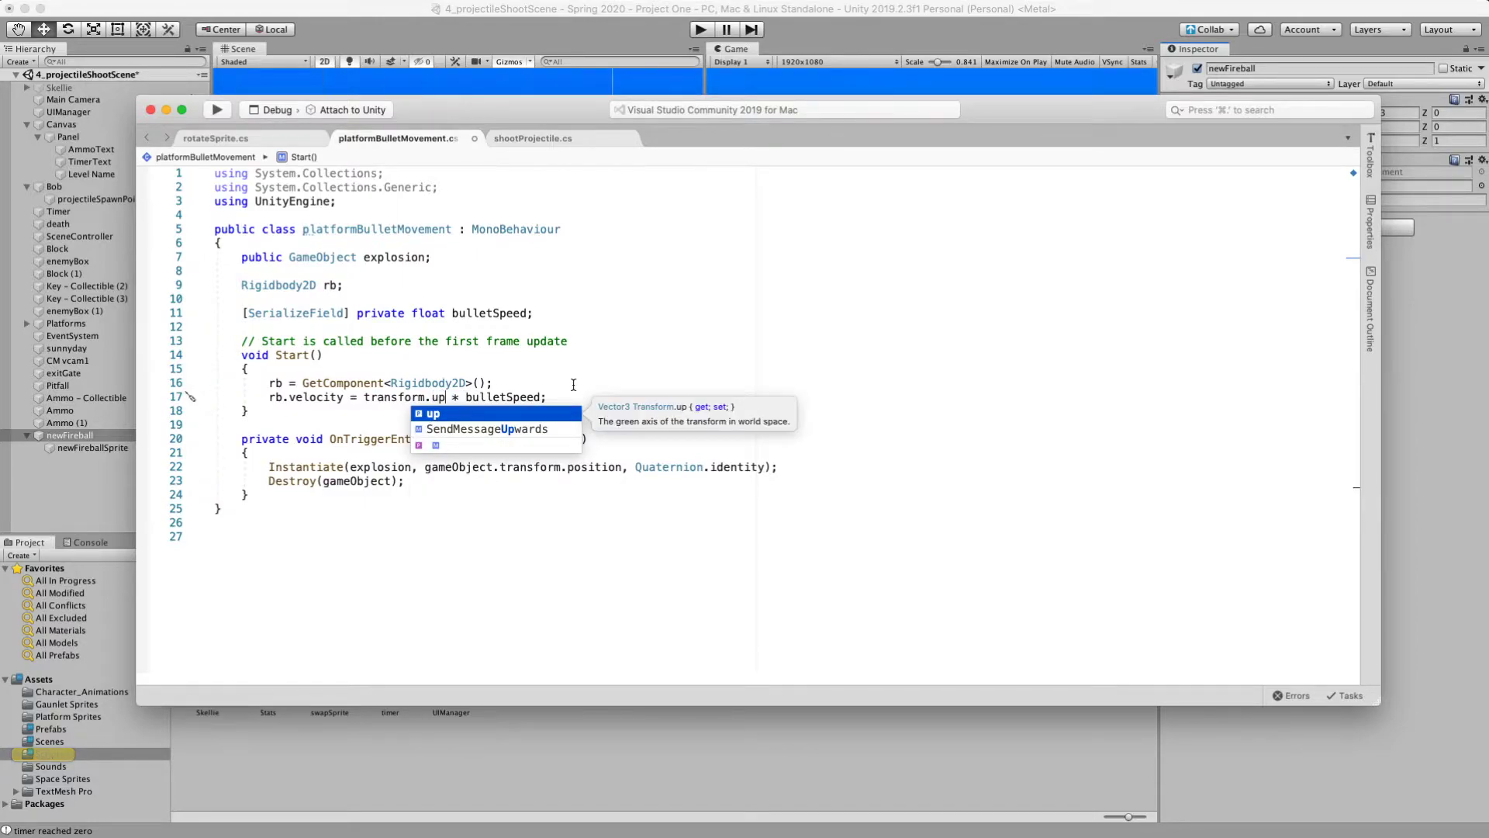
{"action": "left_click", "coordinate": [663, 349]}
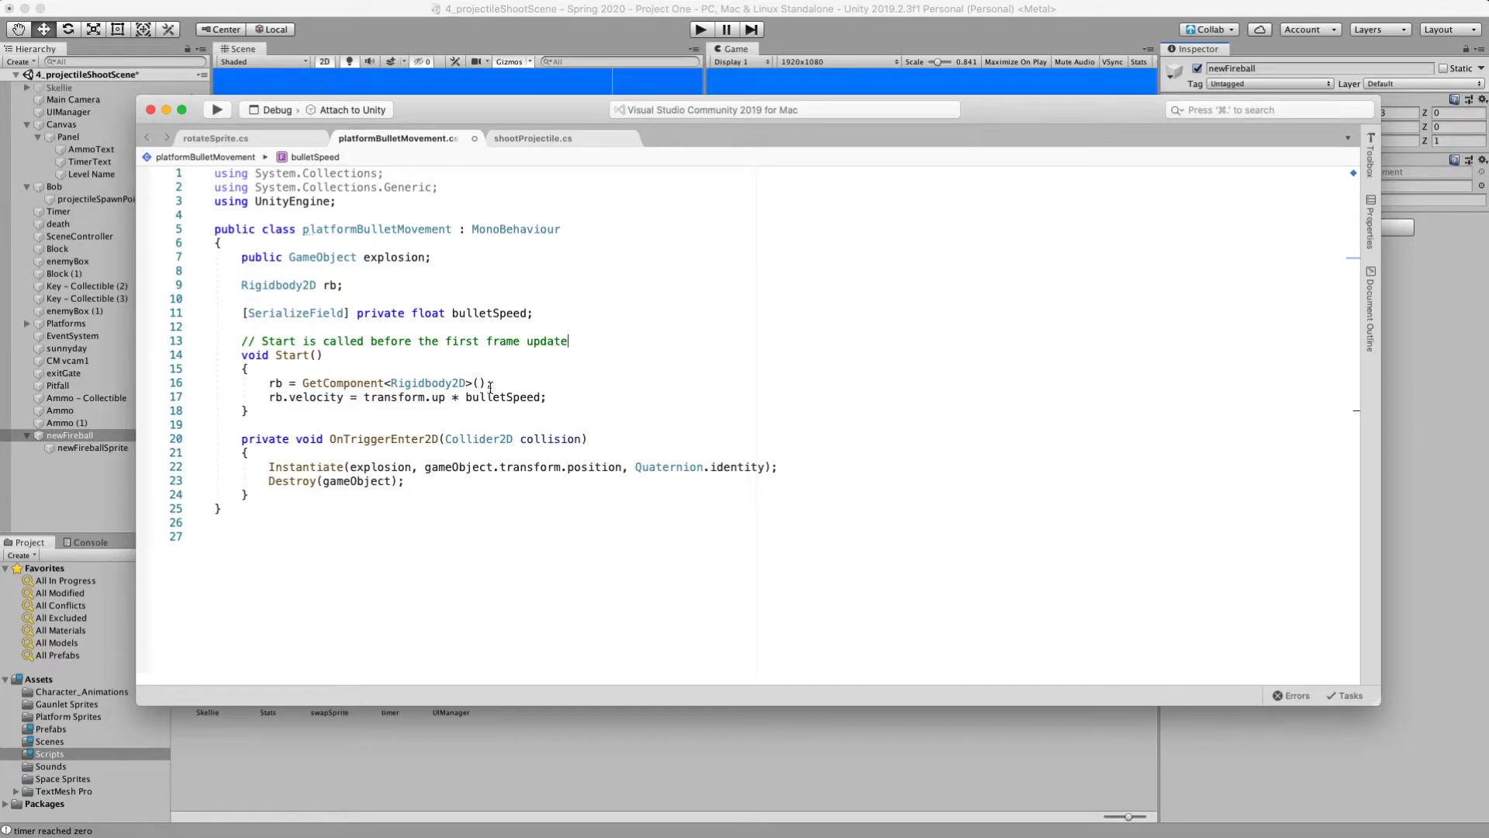
{"action": "double_click", "coordinate": [438, 397]}
{"action": "type", "text": "right"}
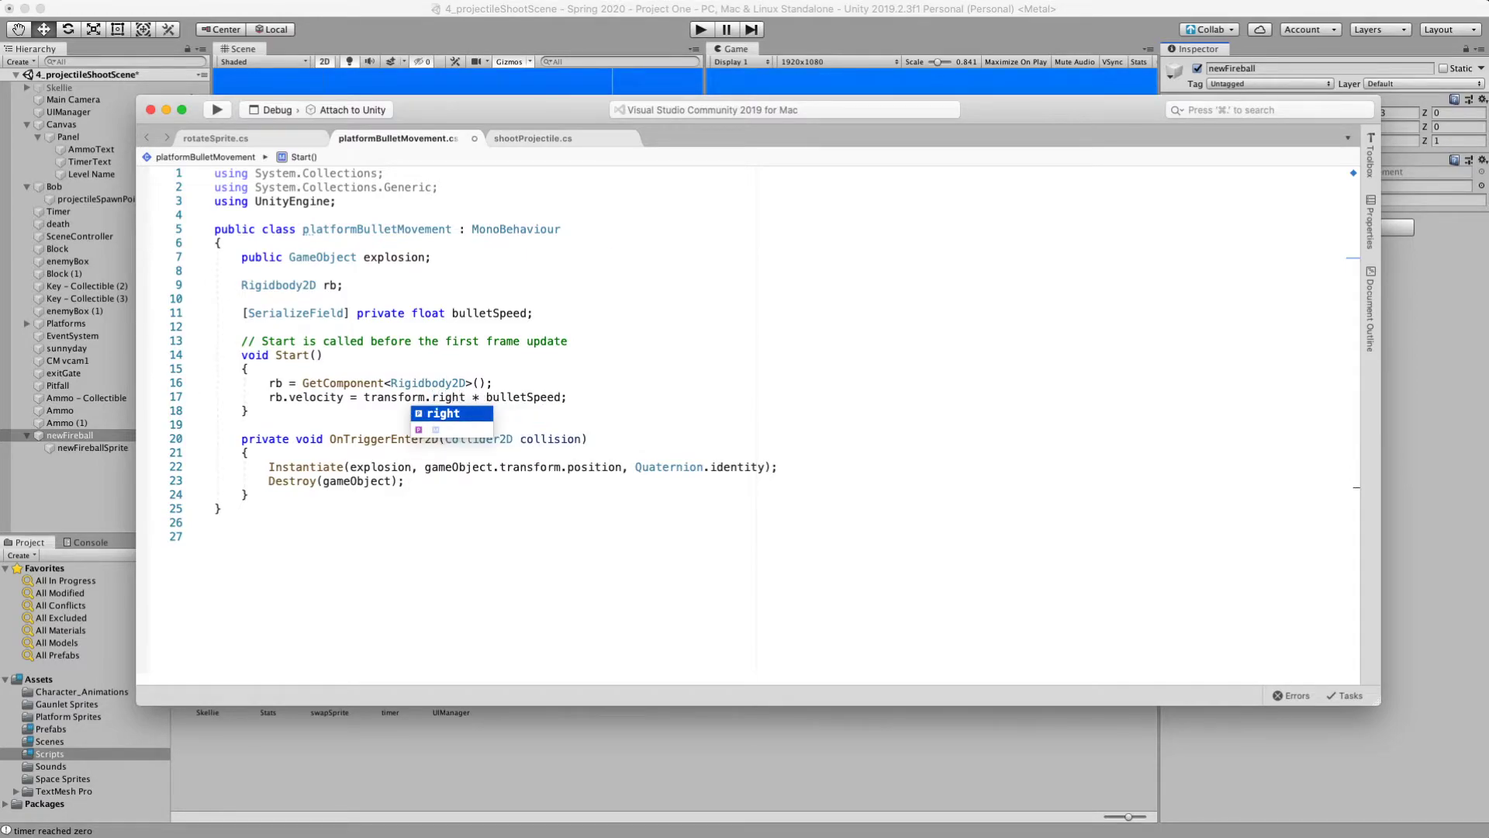
{"action": "key", "text": "super+Tab"}
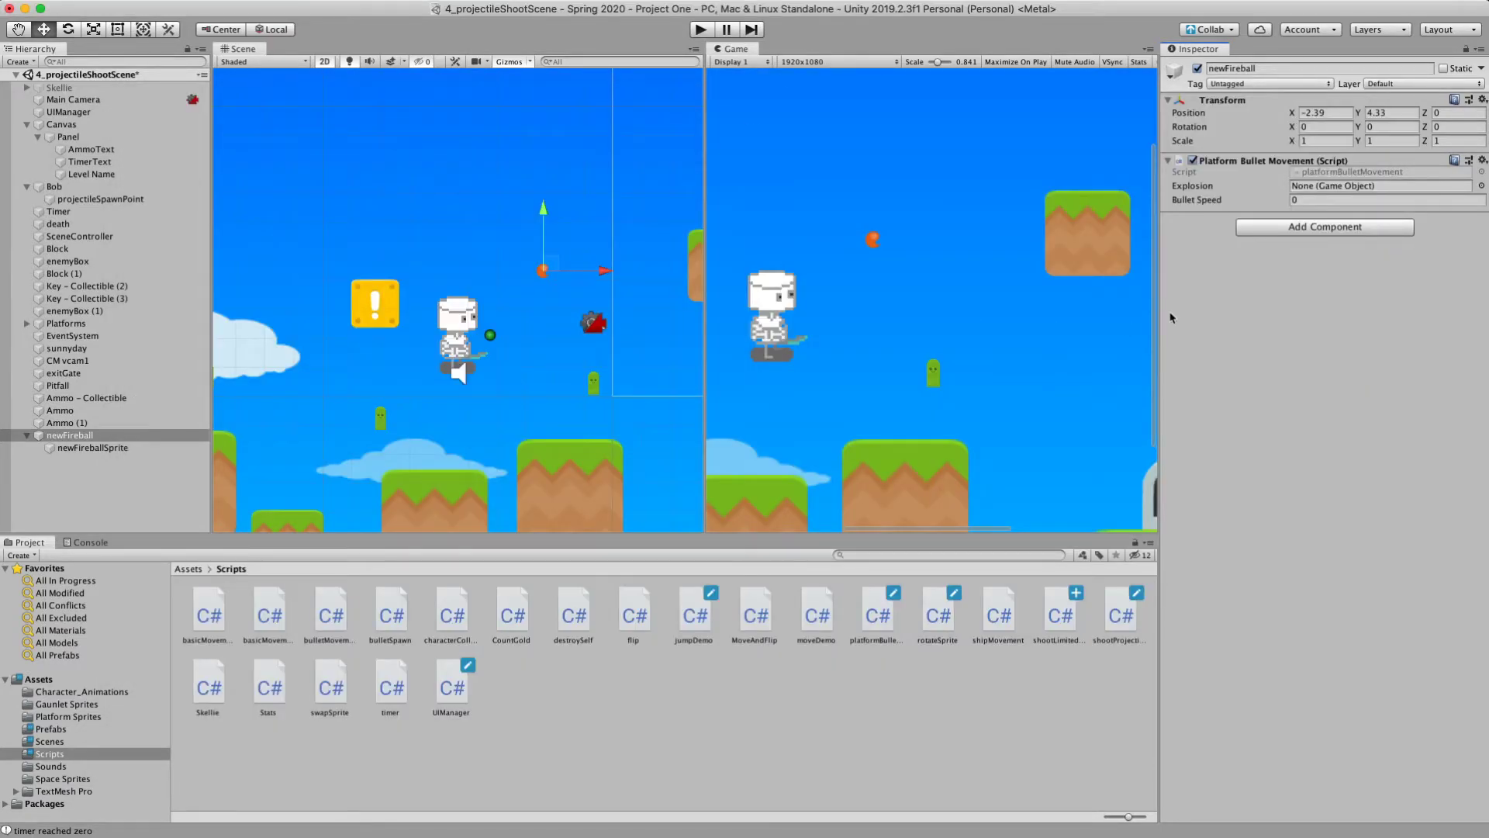
{"action": "key", "text": "super+Tab"}
{"action": "left_click", "coordinate": [440, 397]}
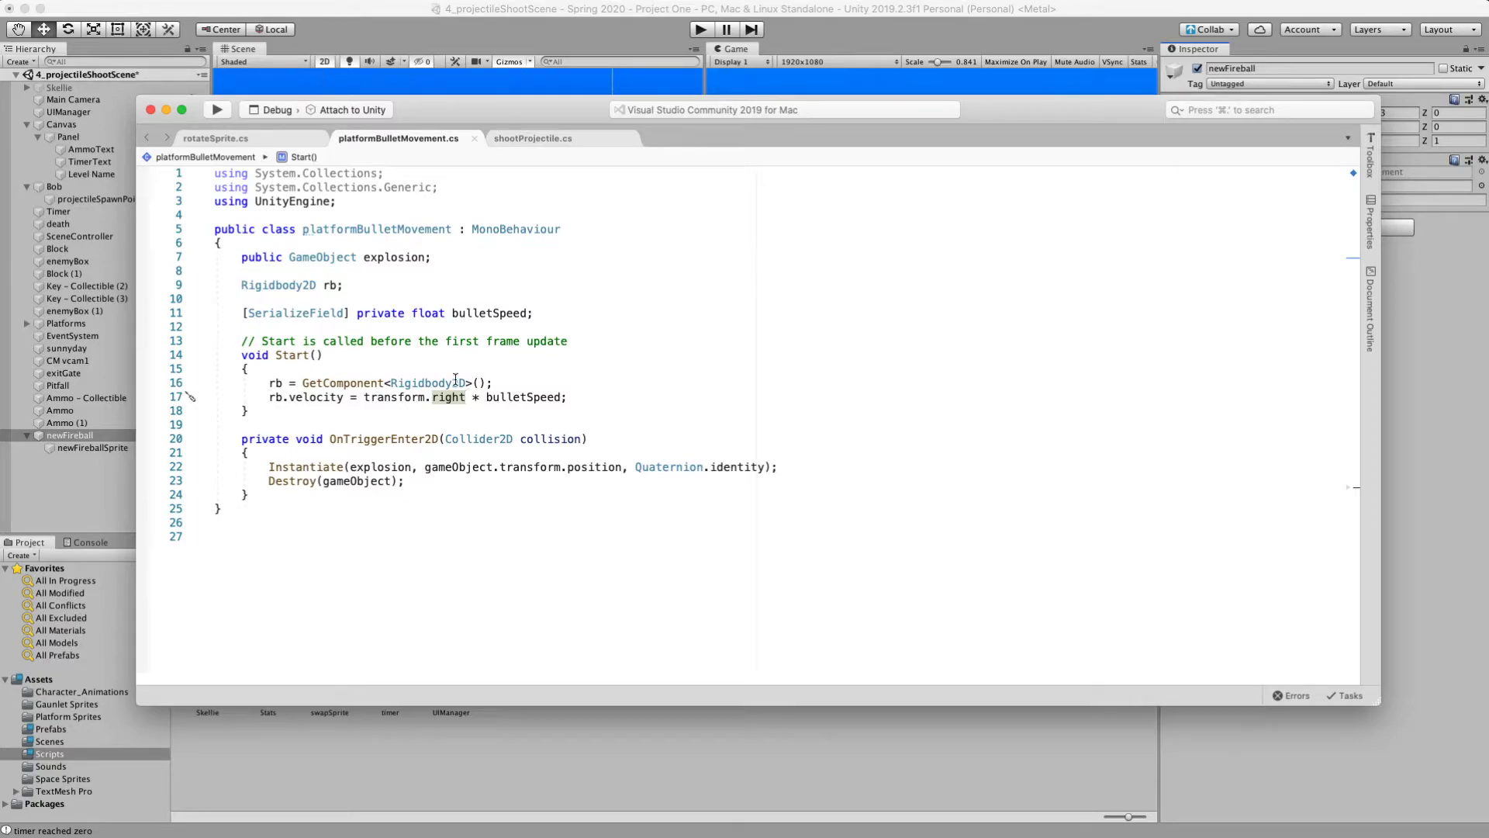
- Switch to Unity, set newFireball's Bullet Speed to 10 and briefly start and stop Play mode
{"action": "left_click", "coordinate": [889, 78]}
{"action": "left_click", "coordinate": [1316, 201]}
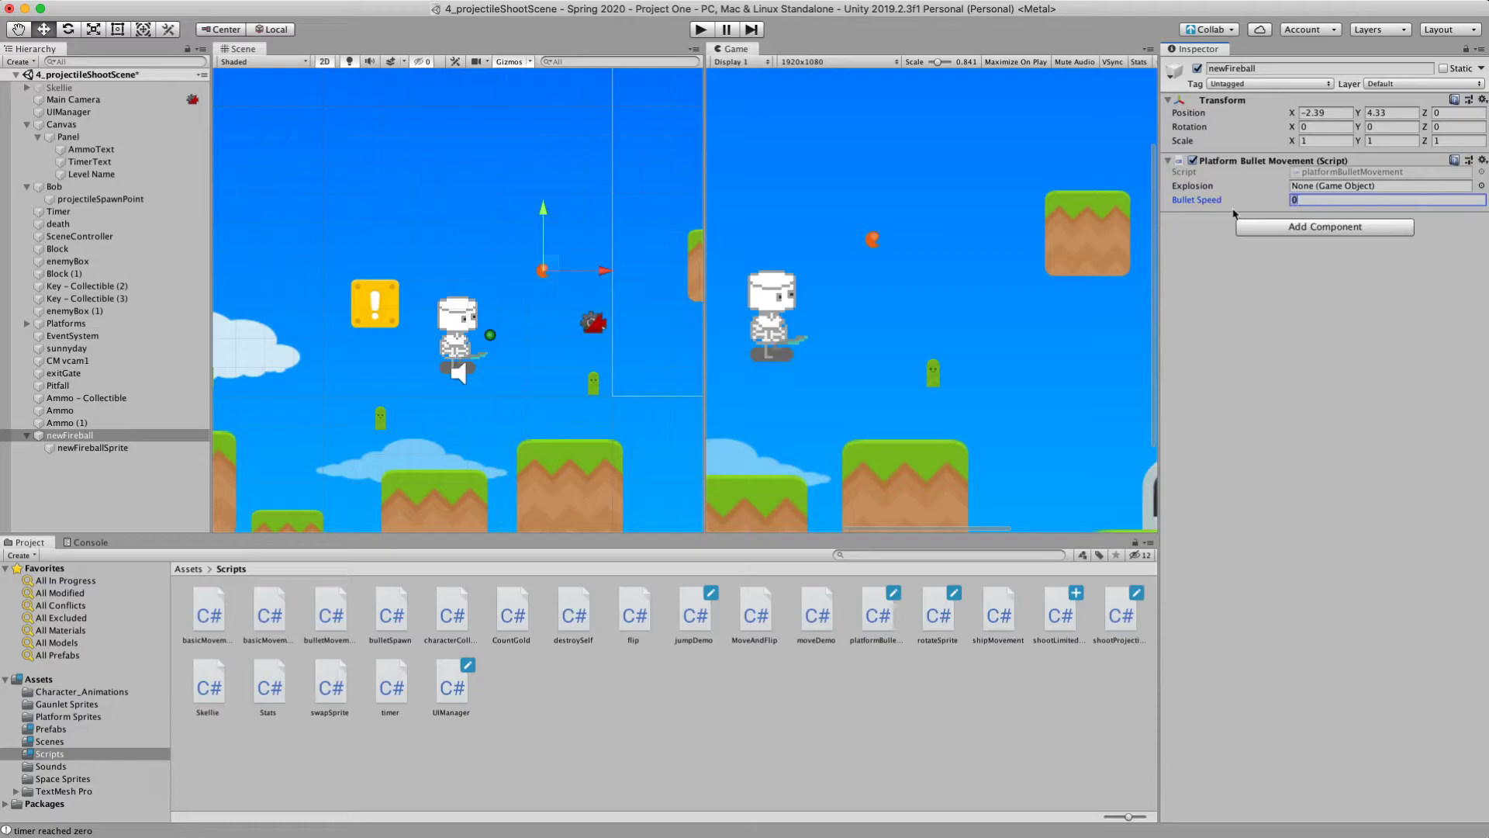
{"action": "type", "text": "10"}
{"action": "left_click", "coordinate": [703, 33]}
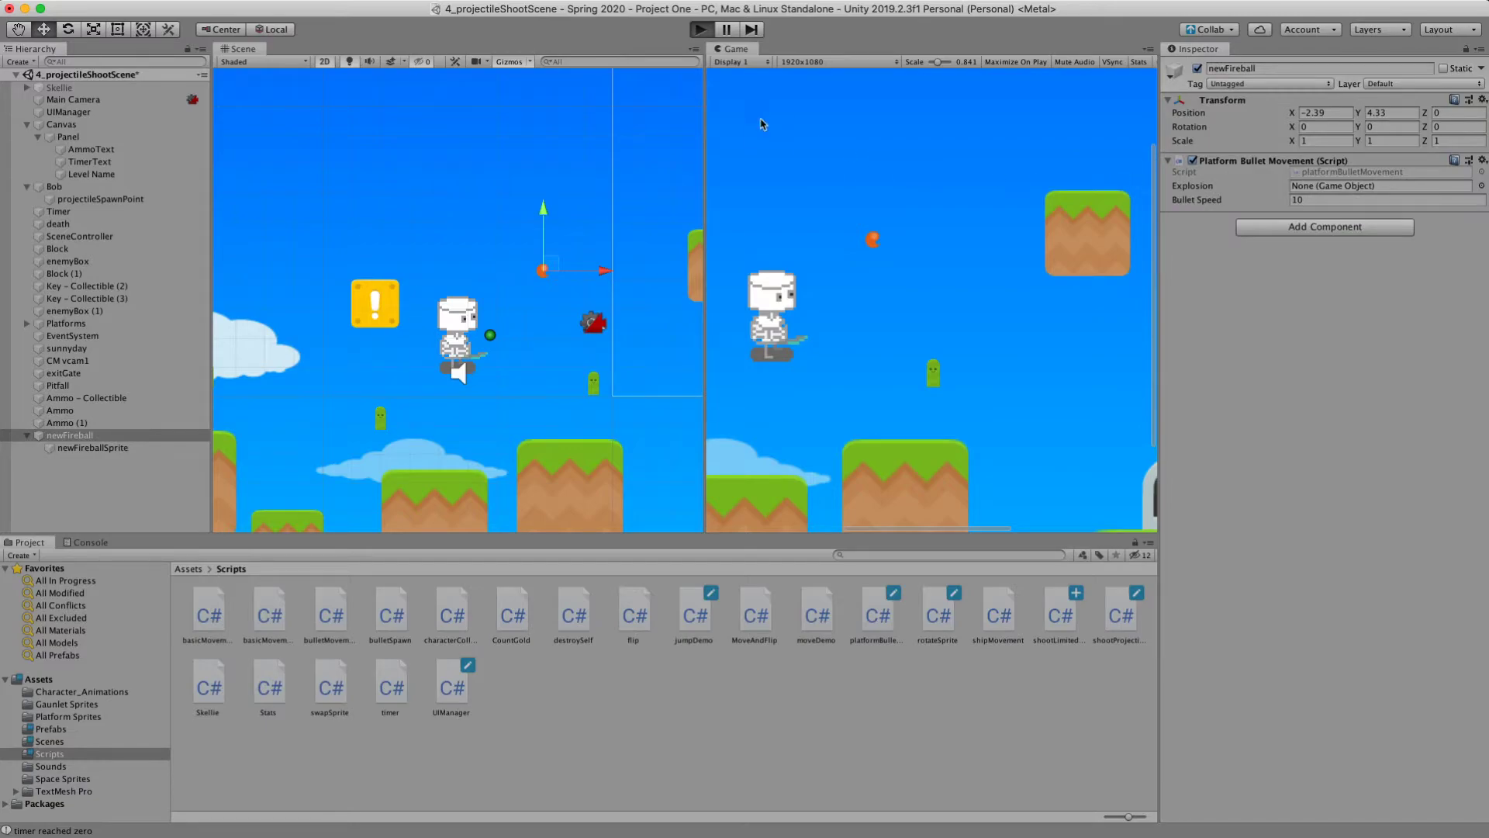
{"action": "left_click", "coordinate": [700, 31]}
- Add a Rigidbody 2D component to newFireball with Gravity Scale 0 and save the scene
{"action": "left_click", "coordinate": [1337, 230]}
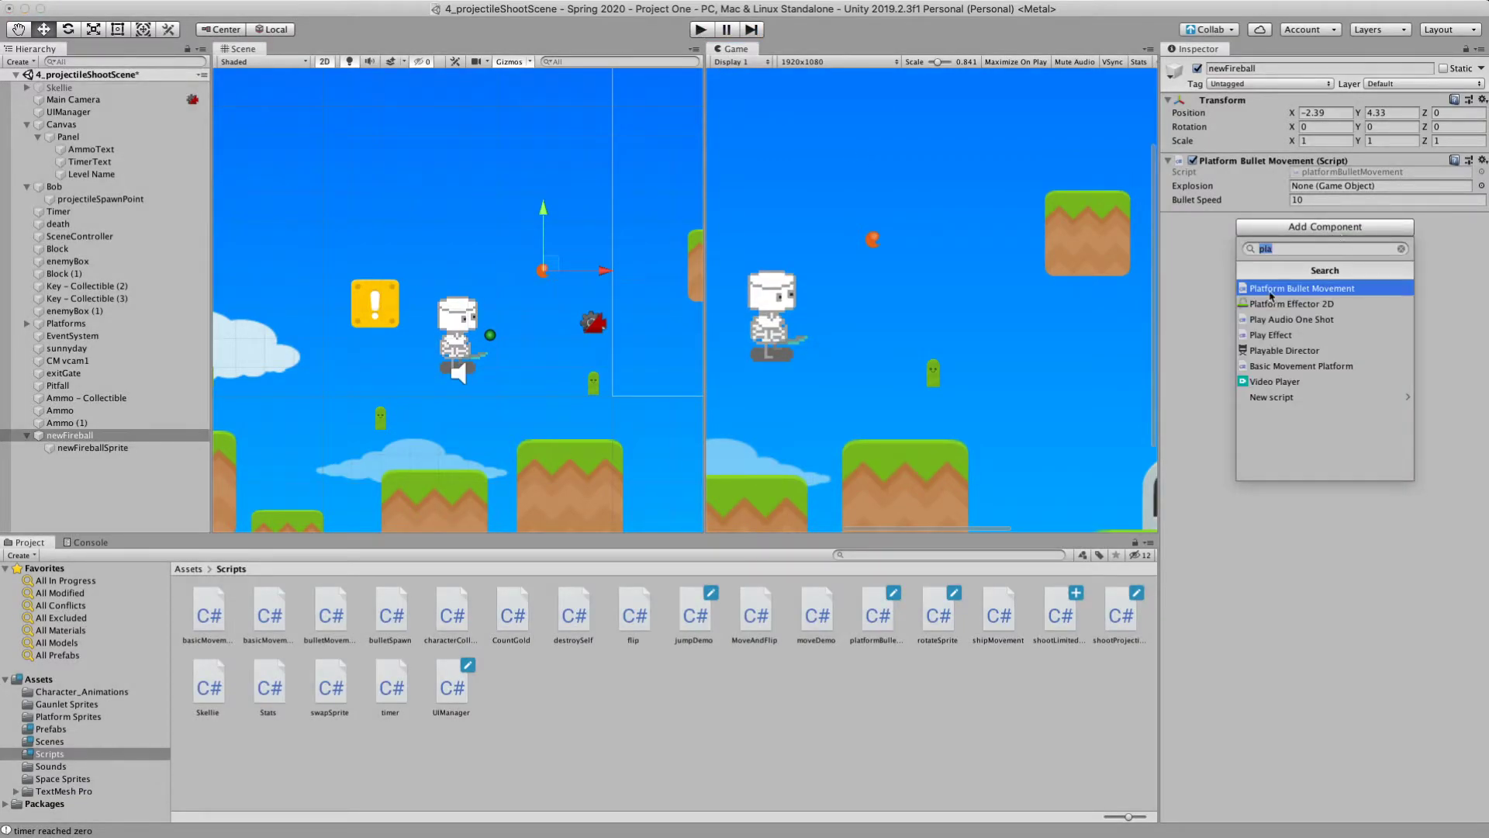
{"action": "type", "text": "rigi"}
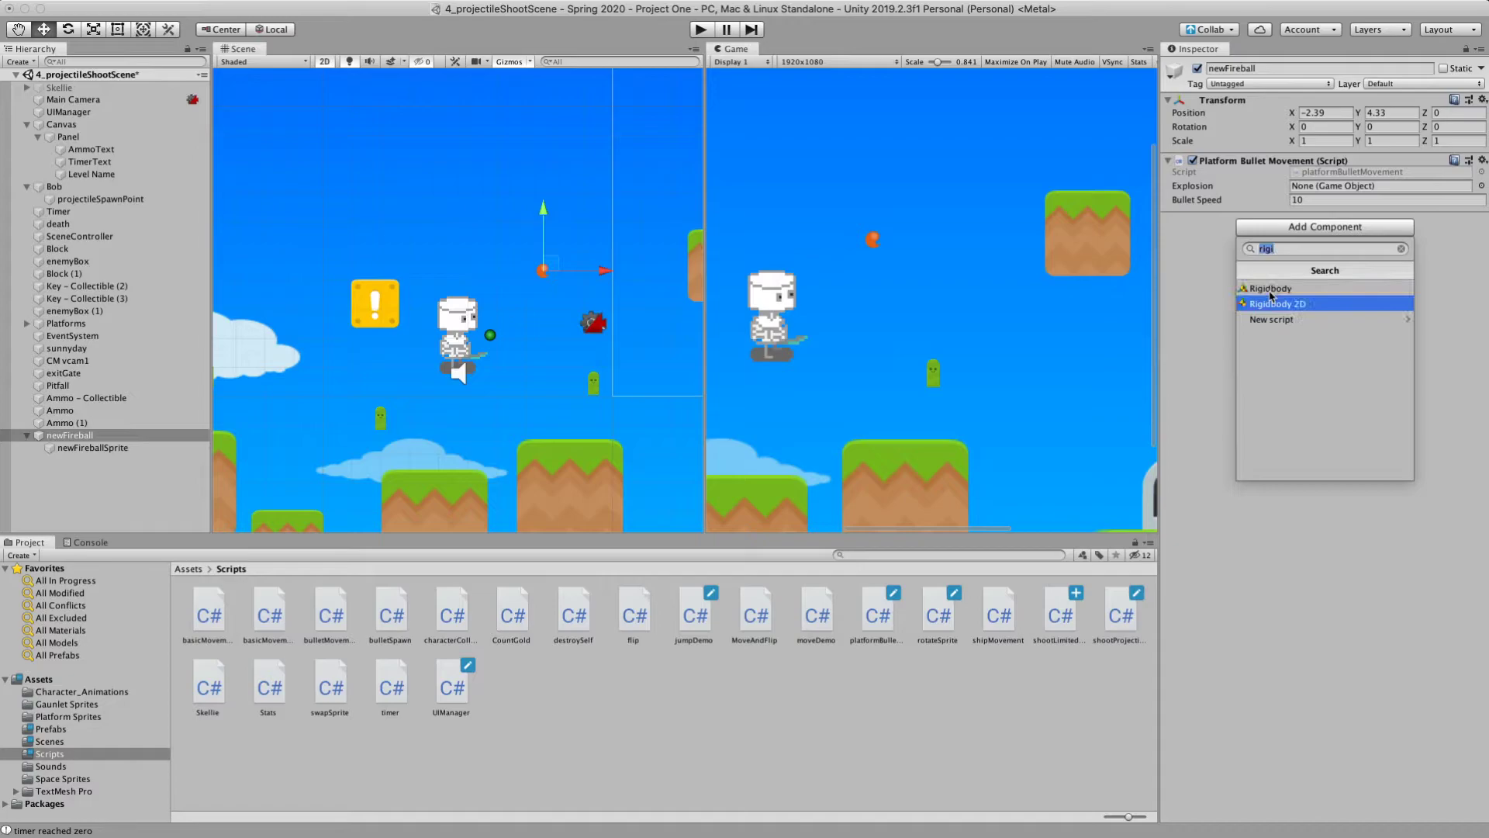
{"action": "left_click", "coordinate": [1271, 297]}
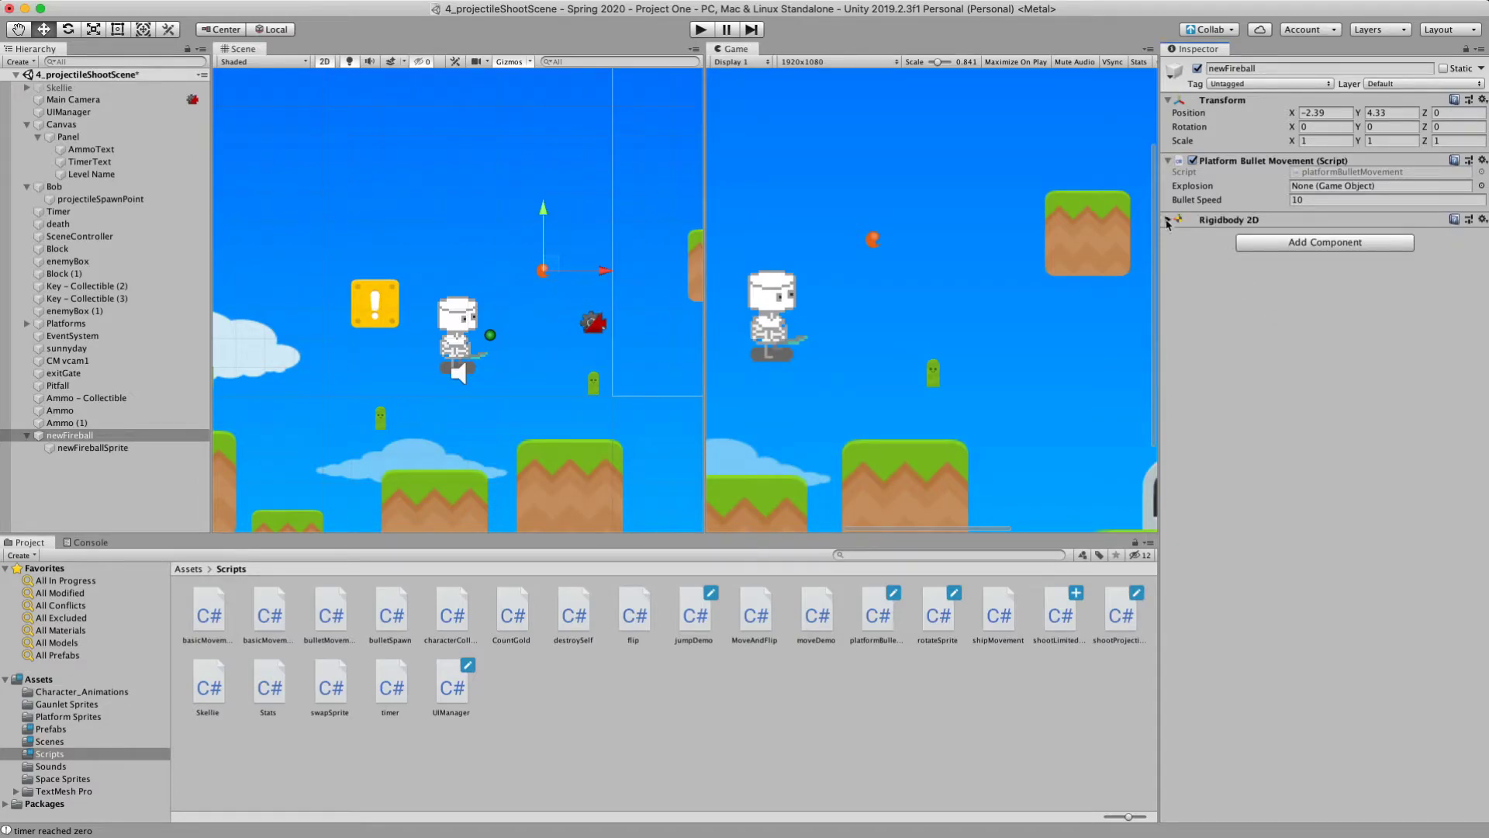
{"action": "left_click", "coordinate": [1167, 220]}
{"action": "left_click", "coordinate": [1306, 329]}
{"action": "type", "text": "0"}
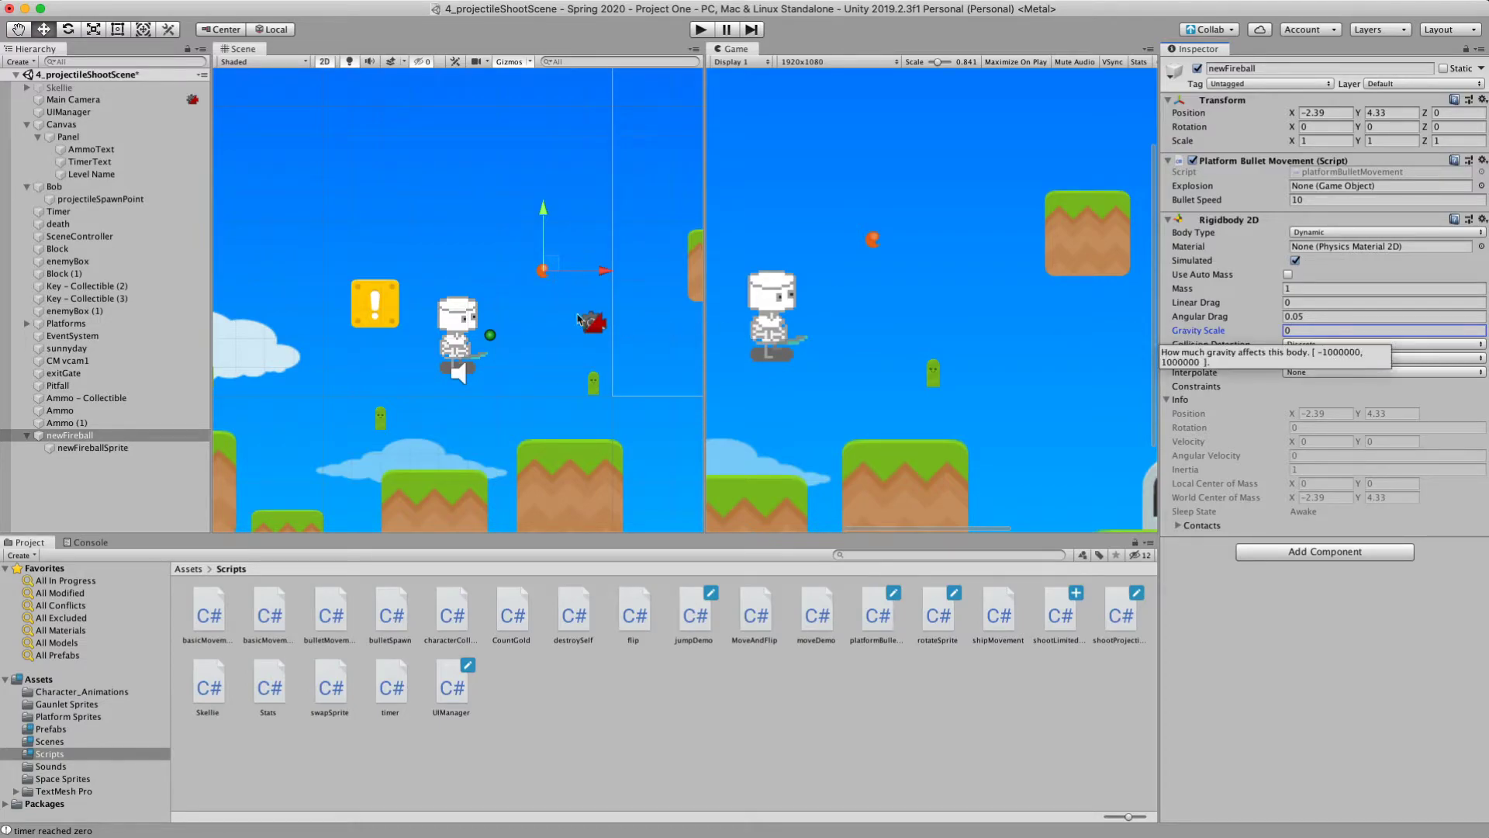
{"action": "key", "text": "super+s"}
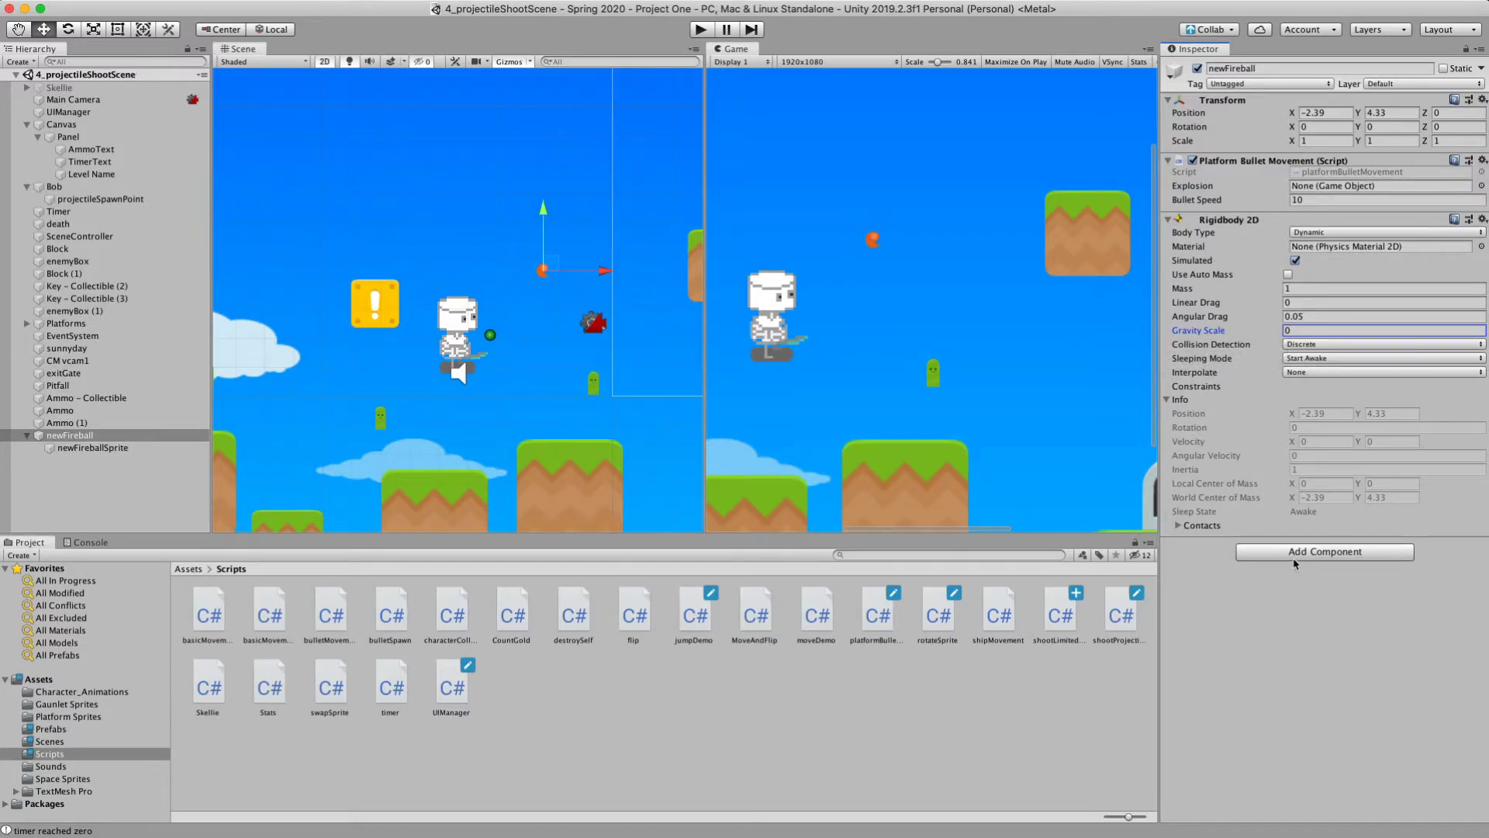
- Add a Circle Collider 2D to newFireball as a trigger and test the fireball's flight in Play mode
{"action": "left_click", "coordinate": [1297, 552]}
{"action": "type", "text": "co"}
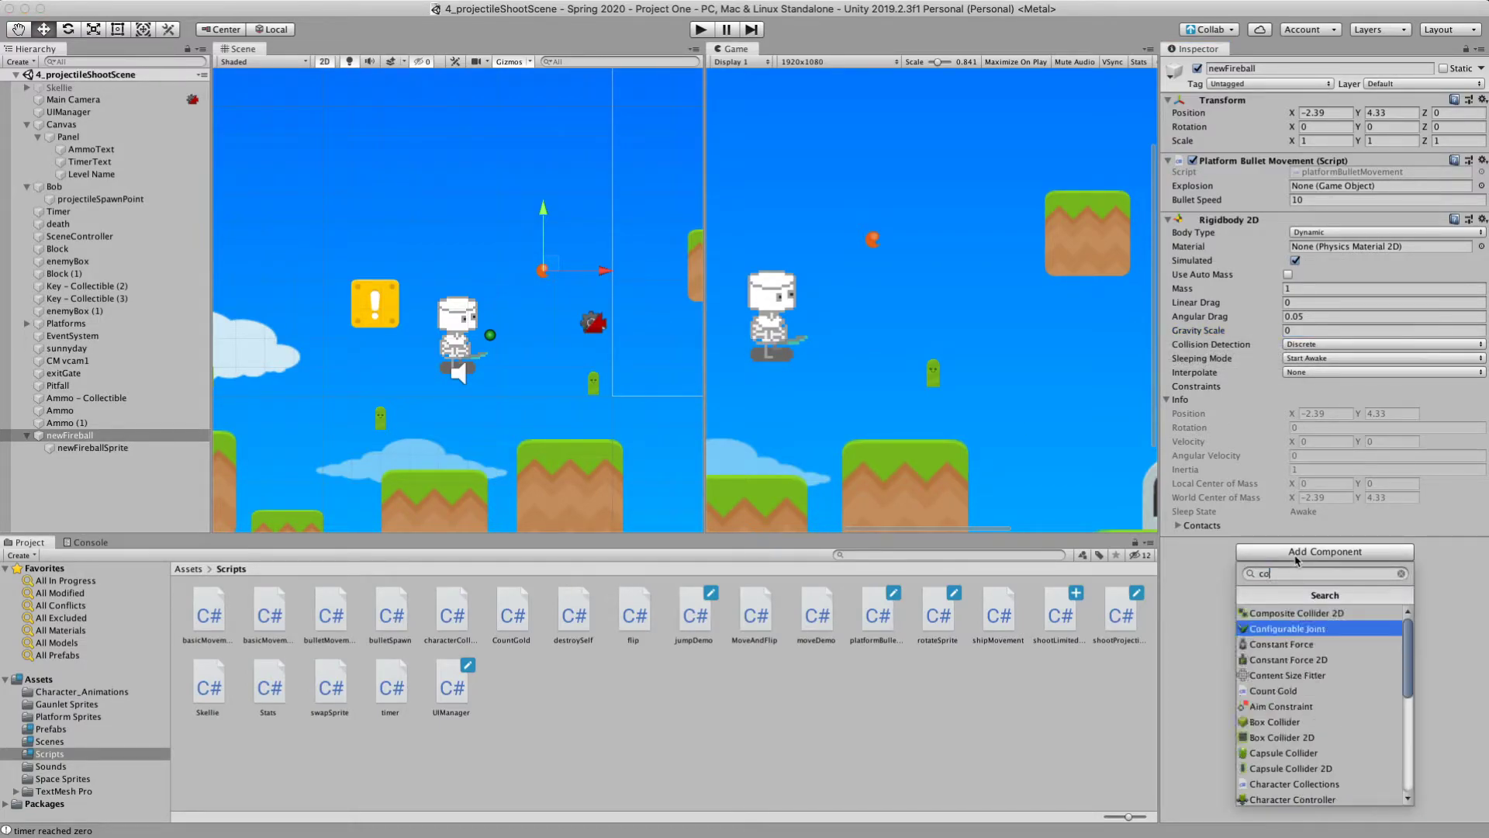
{"action": "key", "text": "BackSpace"}
{"action": "type", "text": "ircl"}
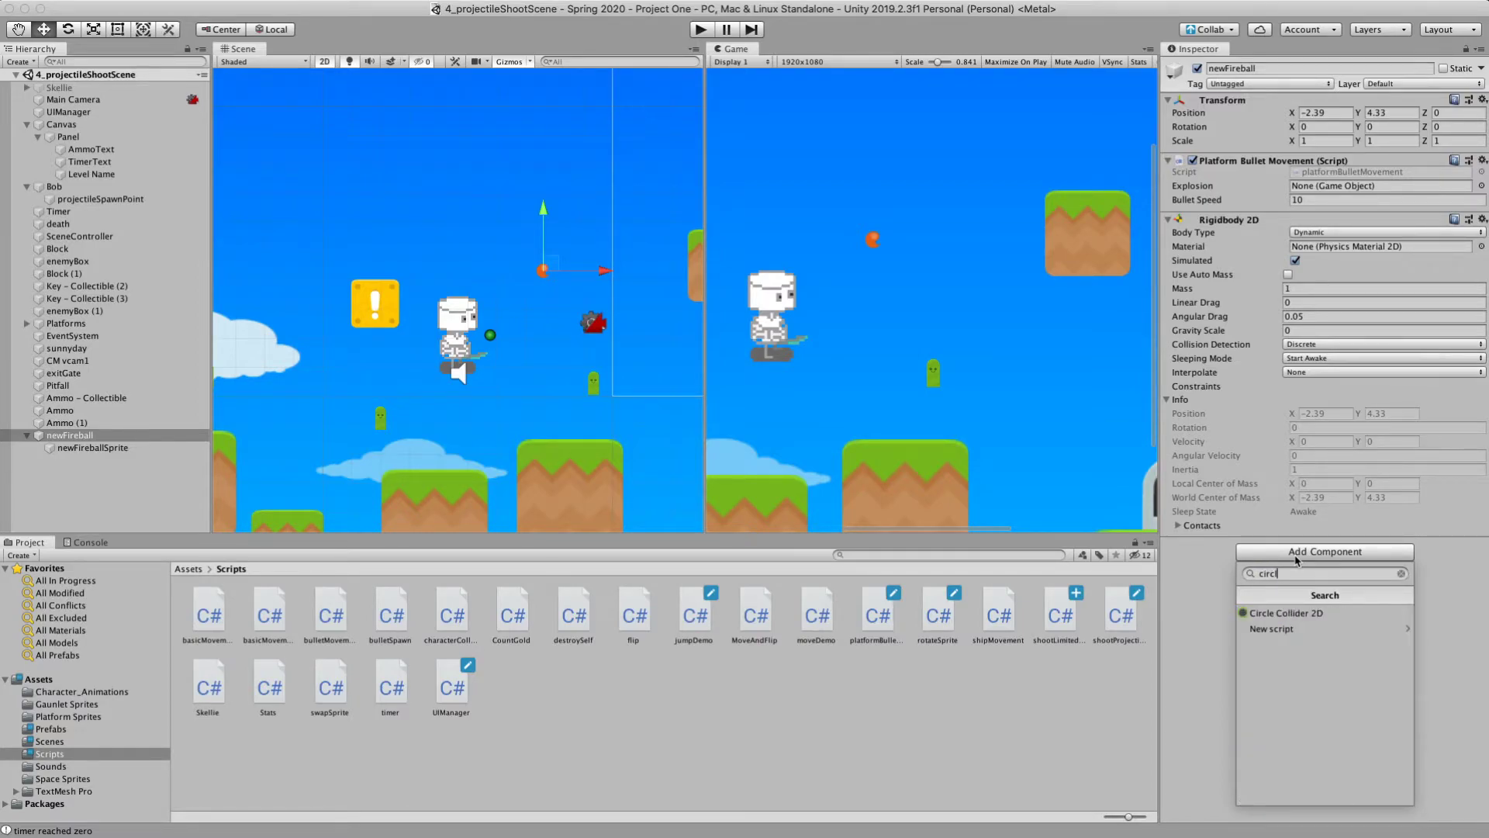
{"action": "key", "text": "Return"}
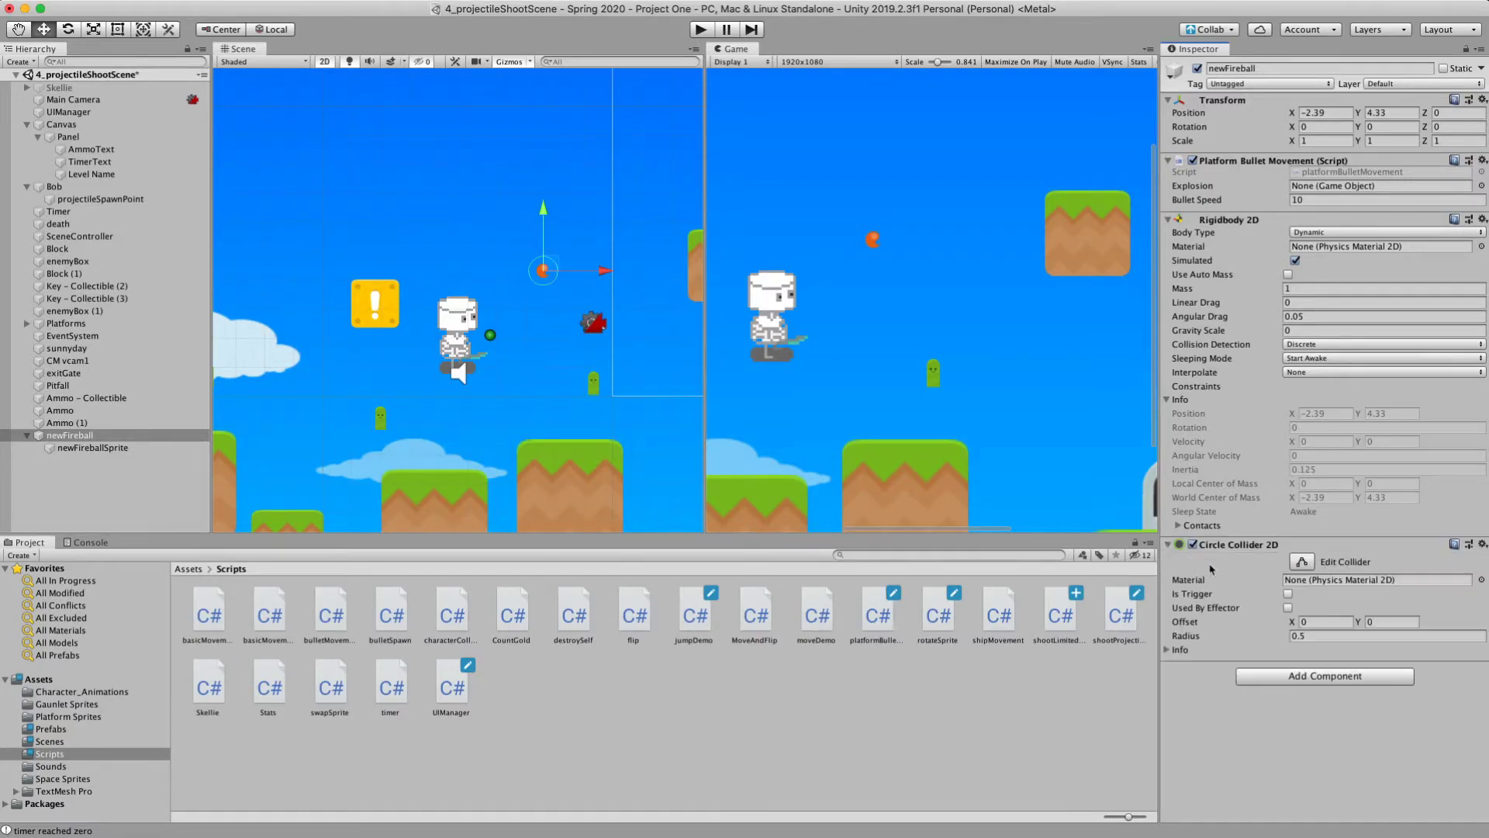
{"action": "left_click", "coordinate": [1288, 594]}
{"action": "left_click", "coordinate": [701, 34]}
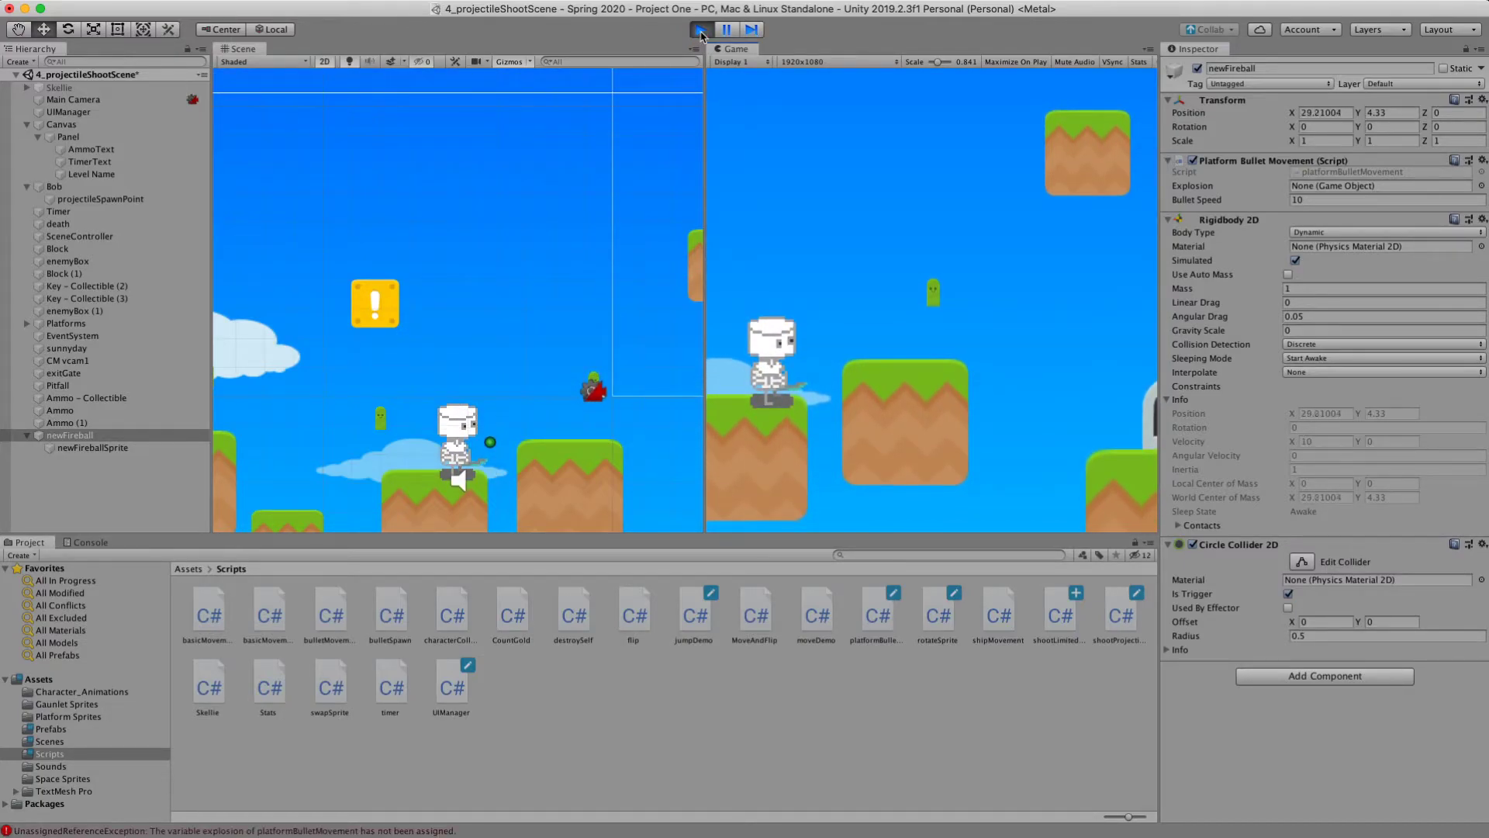
{"action": "left_click", "coordinate": [700, 31]}
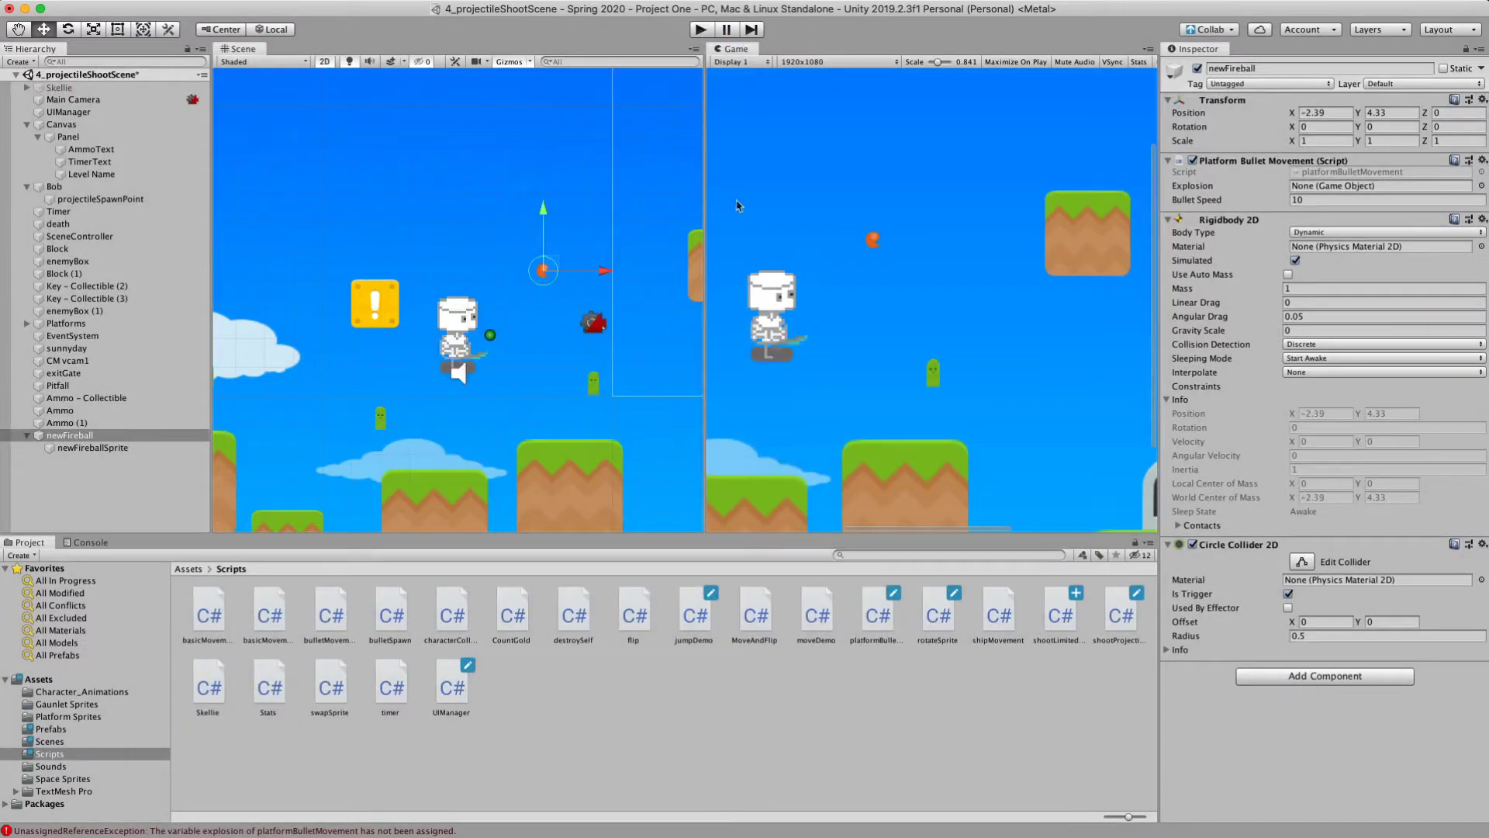
- Reopen newFireball's platformBulletMovement script, examine the explosion code in OnTriggerEnter2D and return to Unity
{"action": "left_click", "coordinate": [93, 435]}
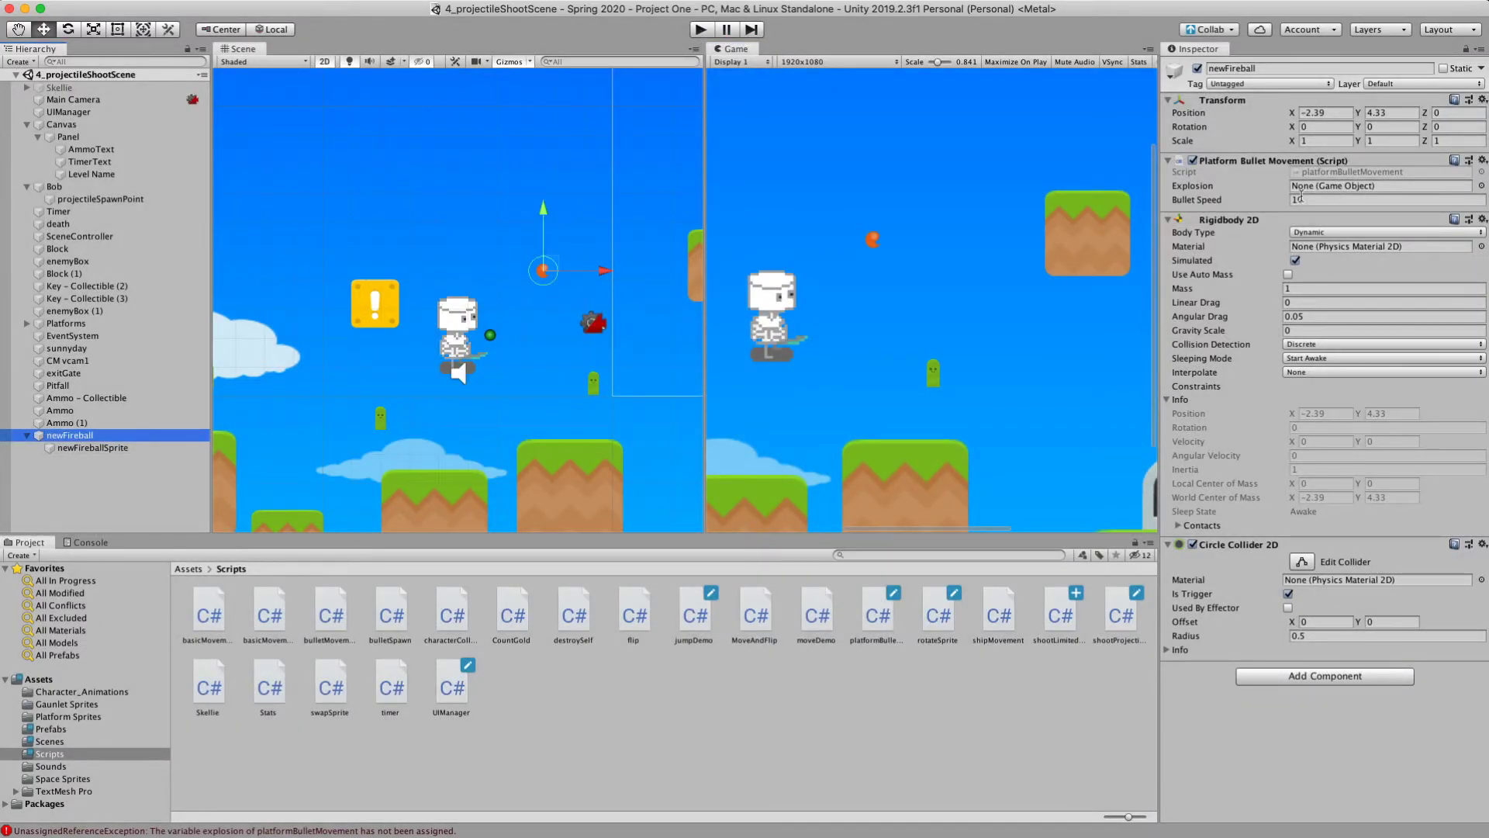
{"action": "double_click", "coordinate": [1312, 172]}
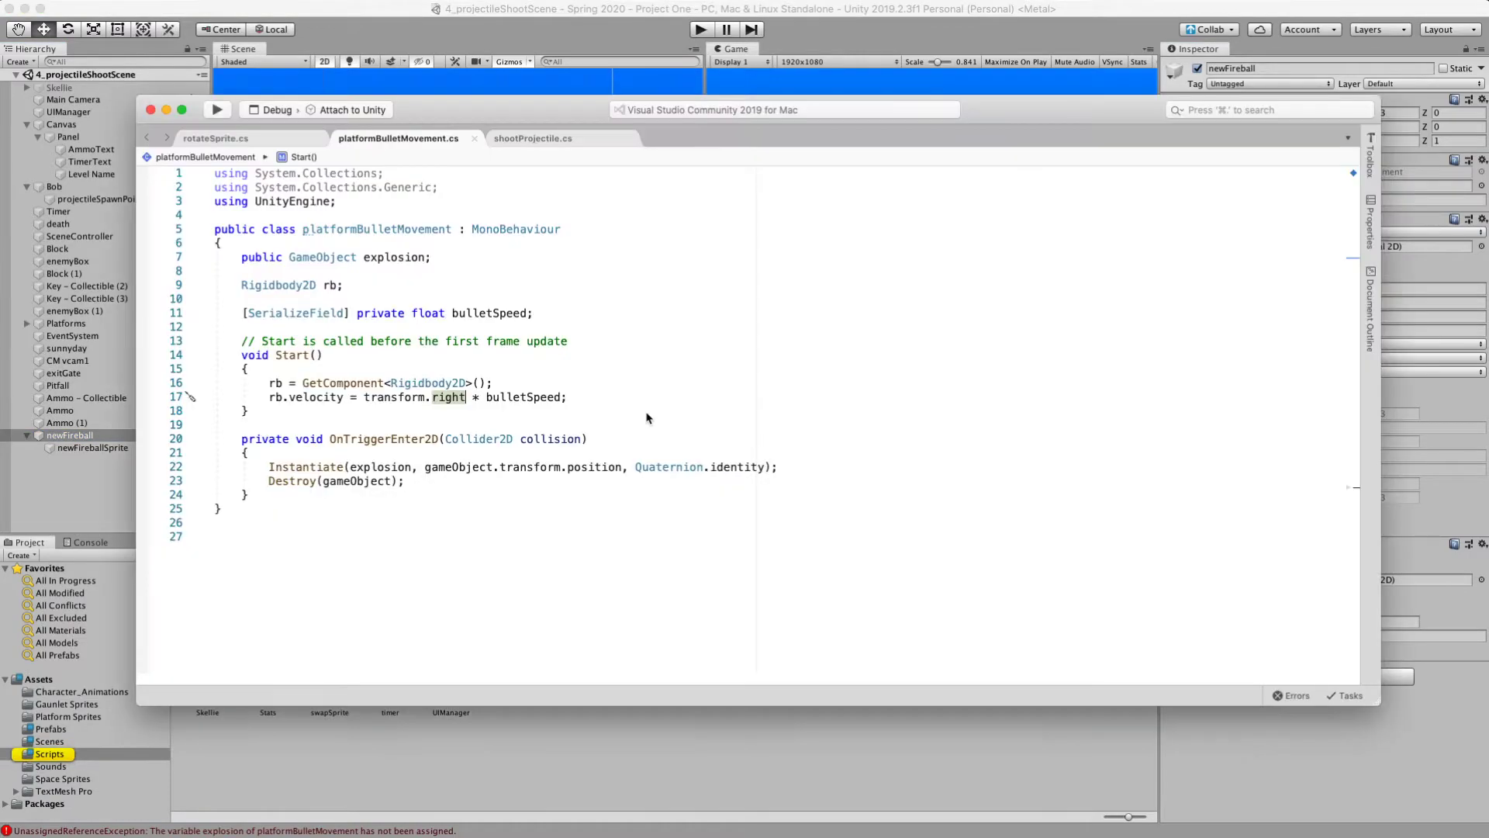
{"action": "left_click", "coordinate": [114, 444]}
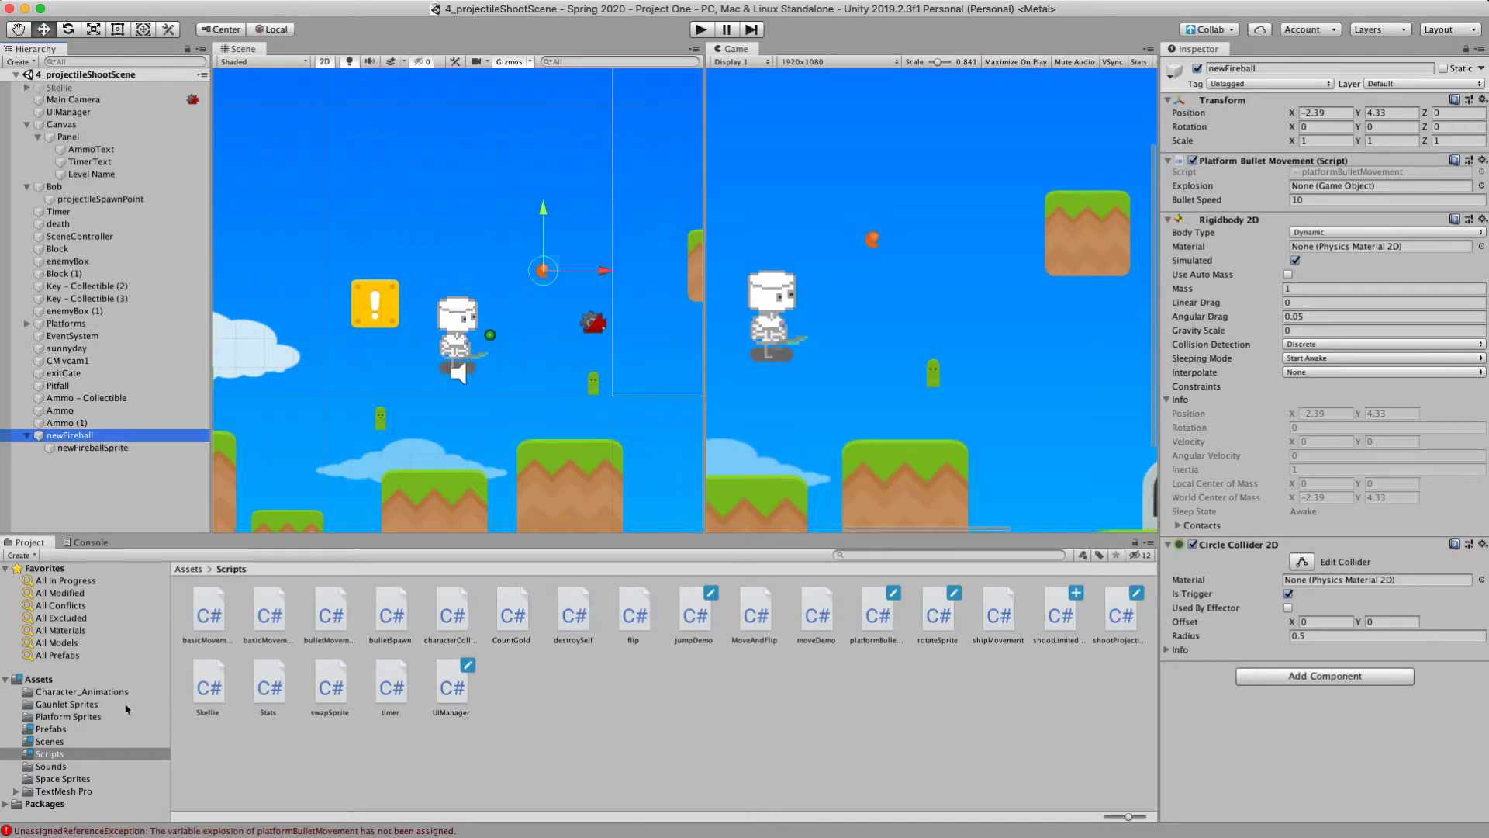
- Find the explosion sprite sheet in the Platform Sprites folder and expand its individual frames
{"action": "left_click", "coordinate": [75, 716]}
{"action": "left_click", "coordinate": [91, 705]}
{"action": "left_click", "coordinate": [121, 692]}
{"action": "left_click", "coordinate": [114, 705]}
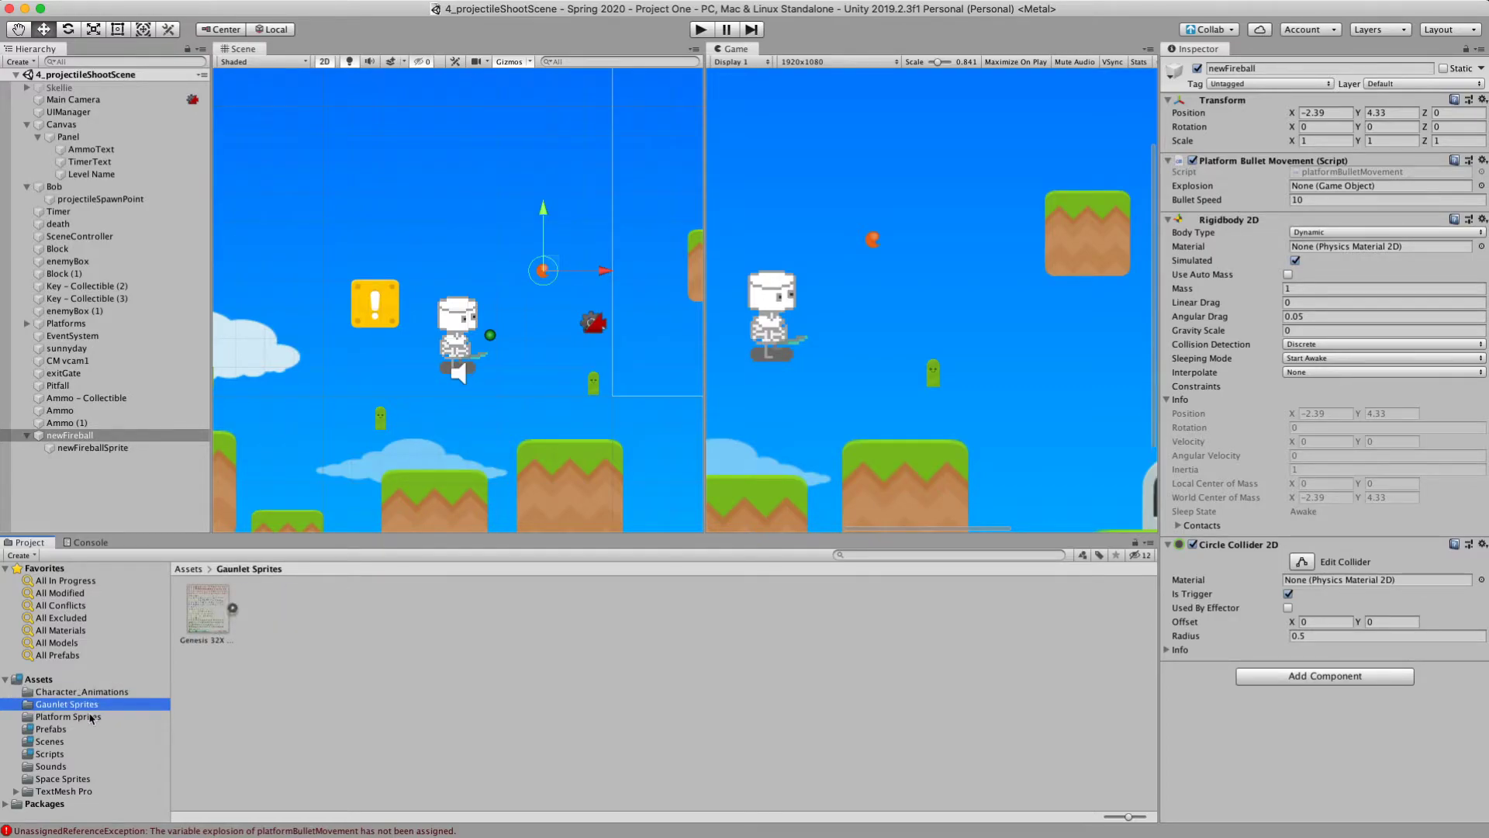
{"action": "left_click", "coordinate": [91, 717]}
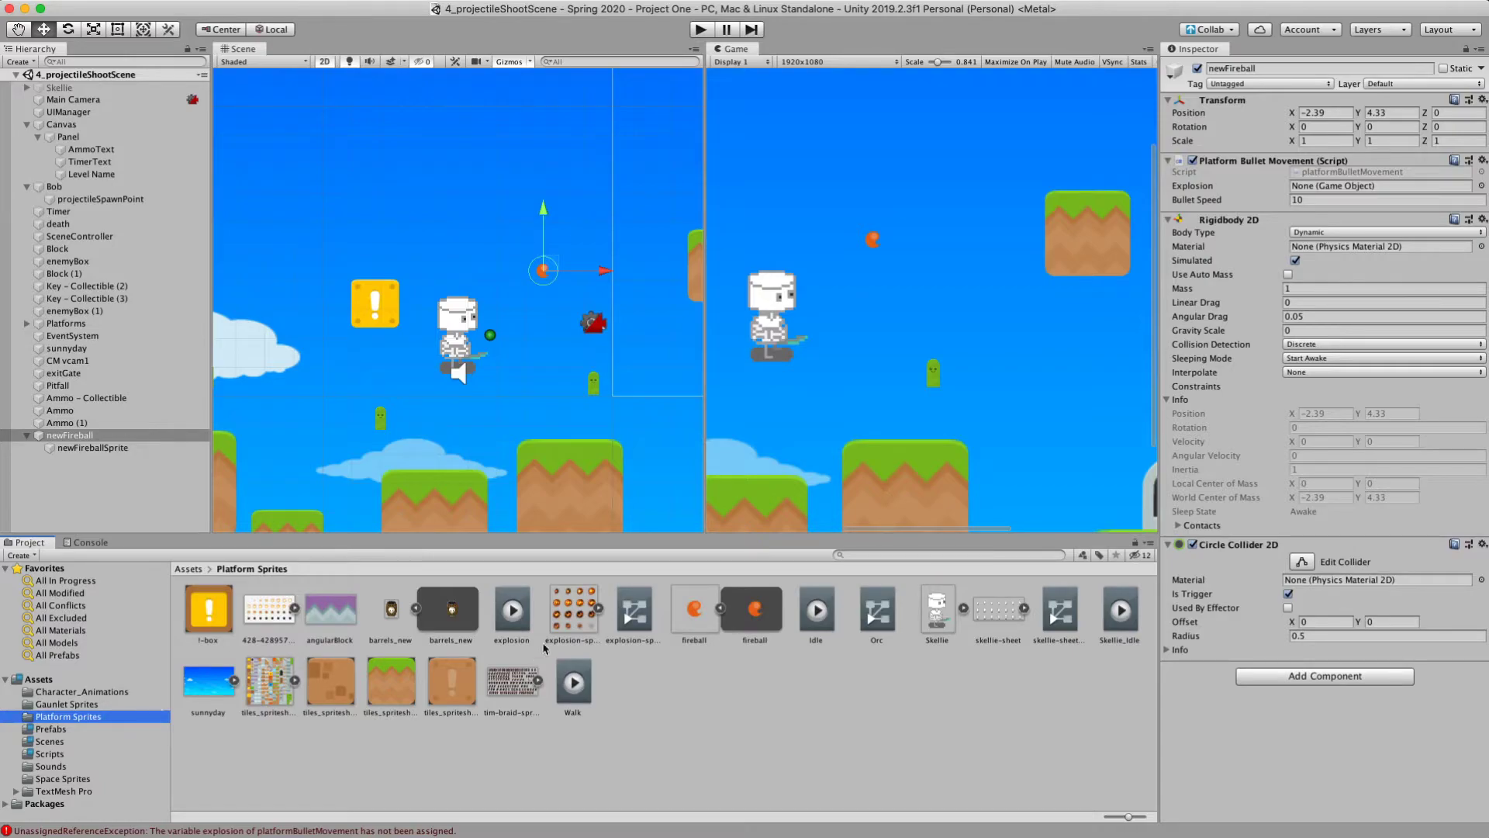
{"action": "left_click", "coordinate": [599, 610]}
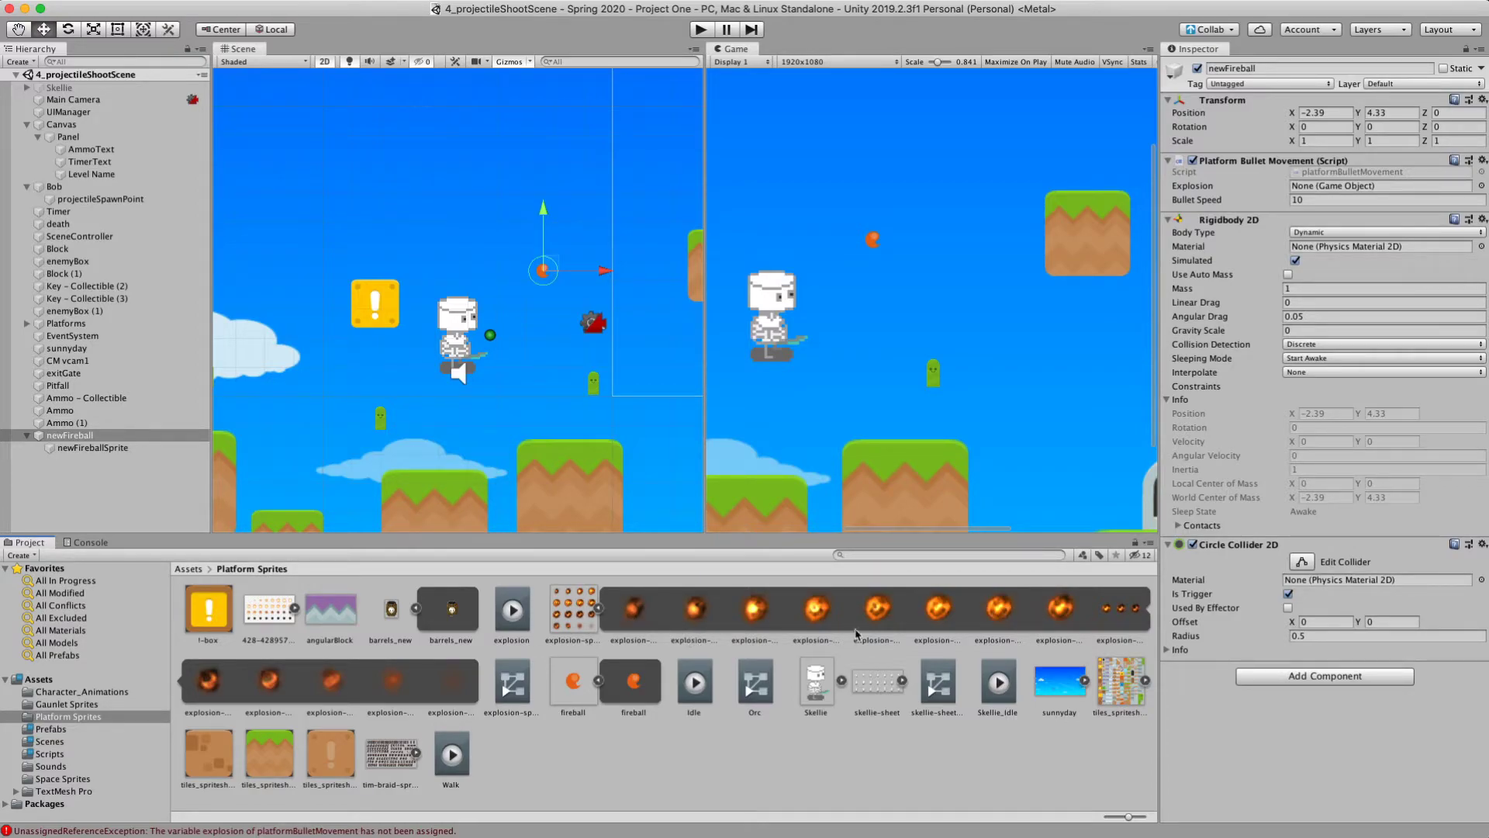
- Place 13 explosion frames, skipping the one with three small fireballs, as one object in the scene below and right of Bob
{"action": "left_click", "coordinate": [636, 616]}
{"action": "left_click", "coordinate": [1056, 618], "text": "shift"}
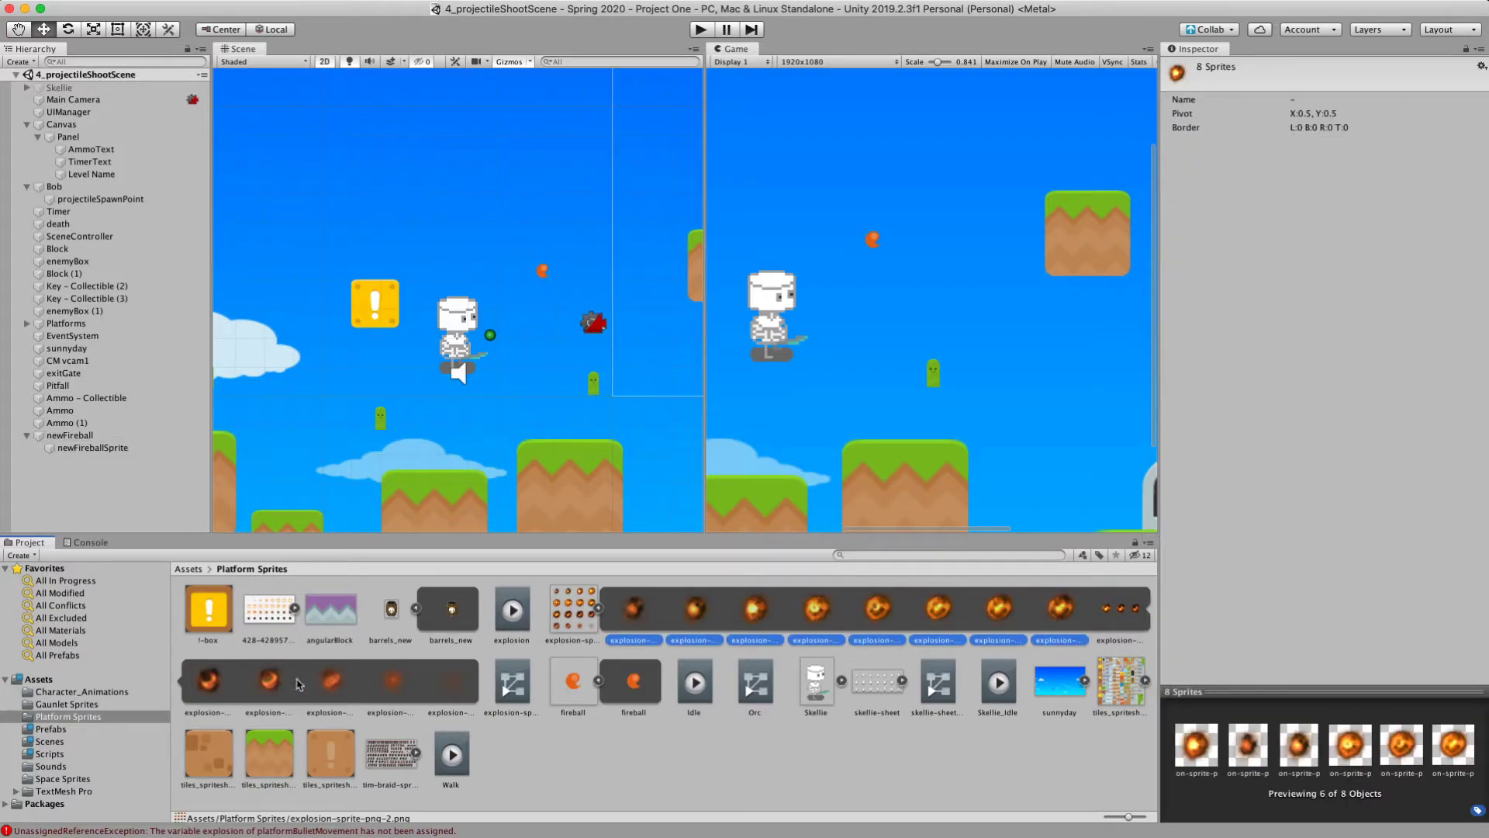
{"action": "left_click", "coordinate": [211, 686], "text": "shift"}
{"action": "left_click", "coordinate": [269, 683], "text": "shift"}
{"action": "left_click", "coordinate": [331, 683], "text": "shift"}
{"action": "left_click", "coordinate": [392, 682], "text": "shift"}
{"action": "left_click", "coordinate": [456, 687], "text": "shift"}
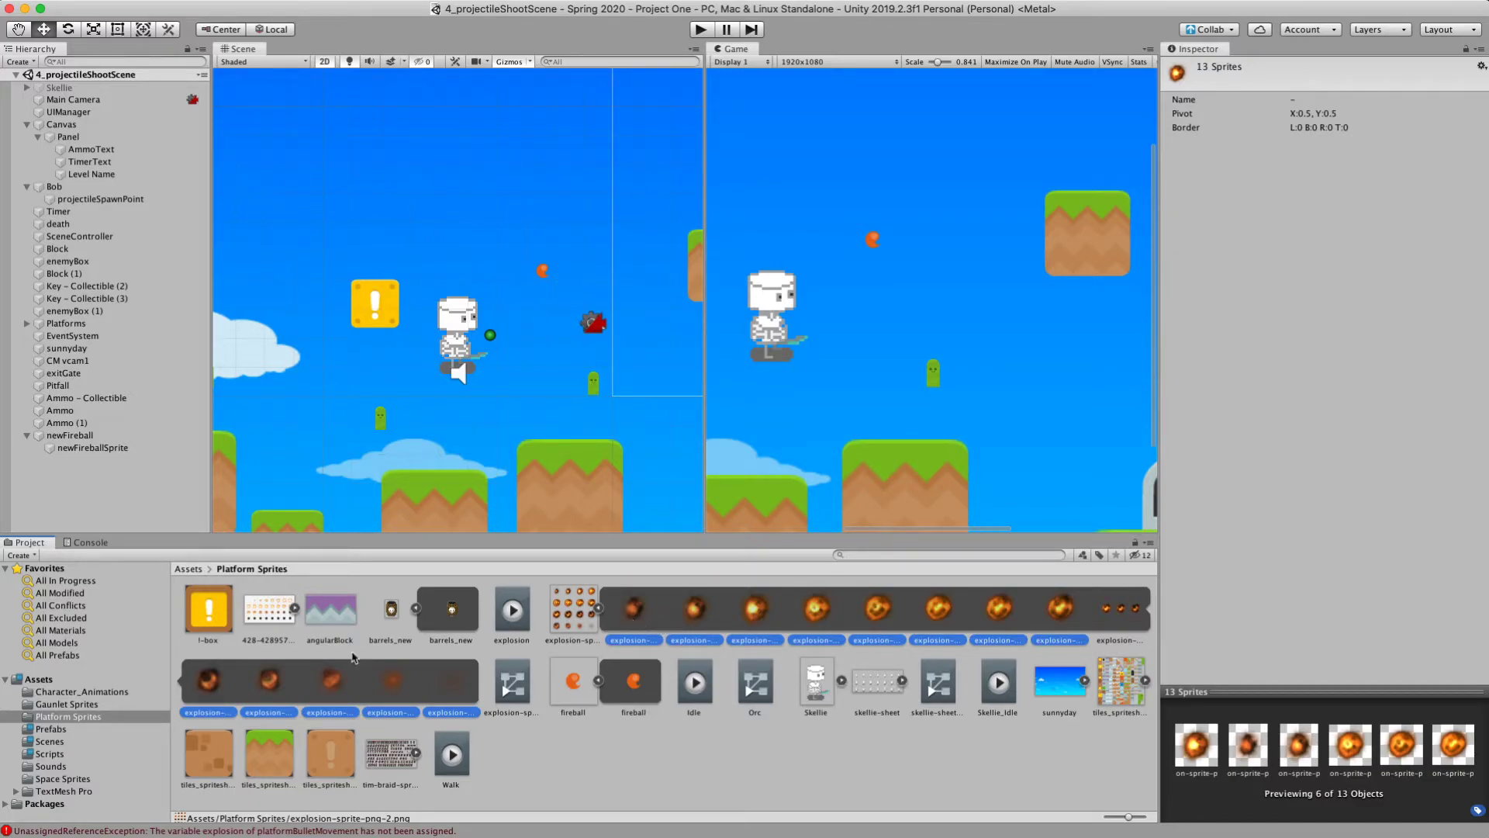
{"action": "left_click_drag", "start_coordinate": [630, 620], "coordinate": [521, 378]}
{"action": "mouse_move", "coordinate": [521, 378]}
{"action": "left_mouse_down"}
{"action": "mouse_move", "coordinate": [128, 382]}
{"action": "mouse_move", "coordinate": [78, 357]}
{"action": "mouse_move", "coordinate": [69, 282]}
{"action": "mouse_move", "coordinate": [155, 329]}
{"action": "mouse_move", "coordinate": [519, 392]}
{"action": "left_mouse_up"}
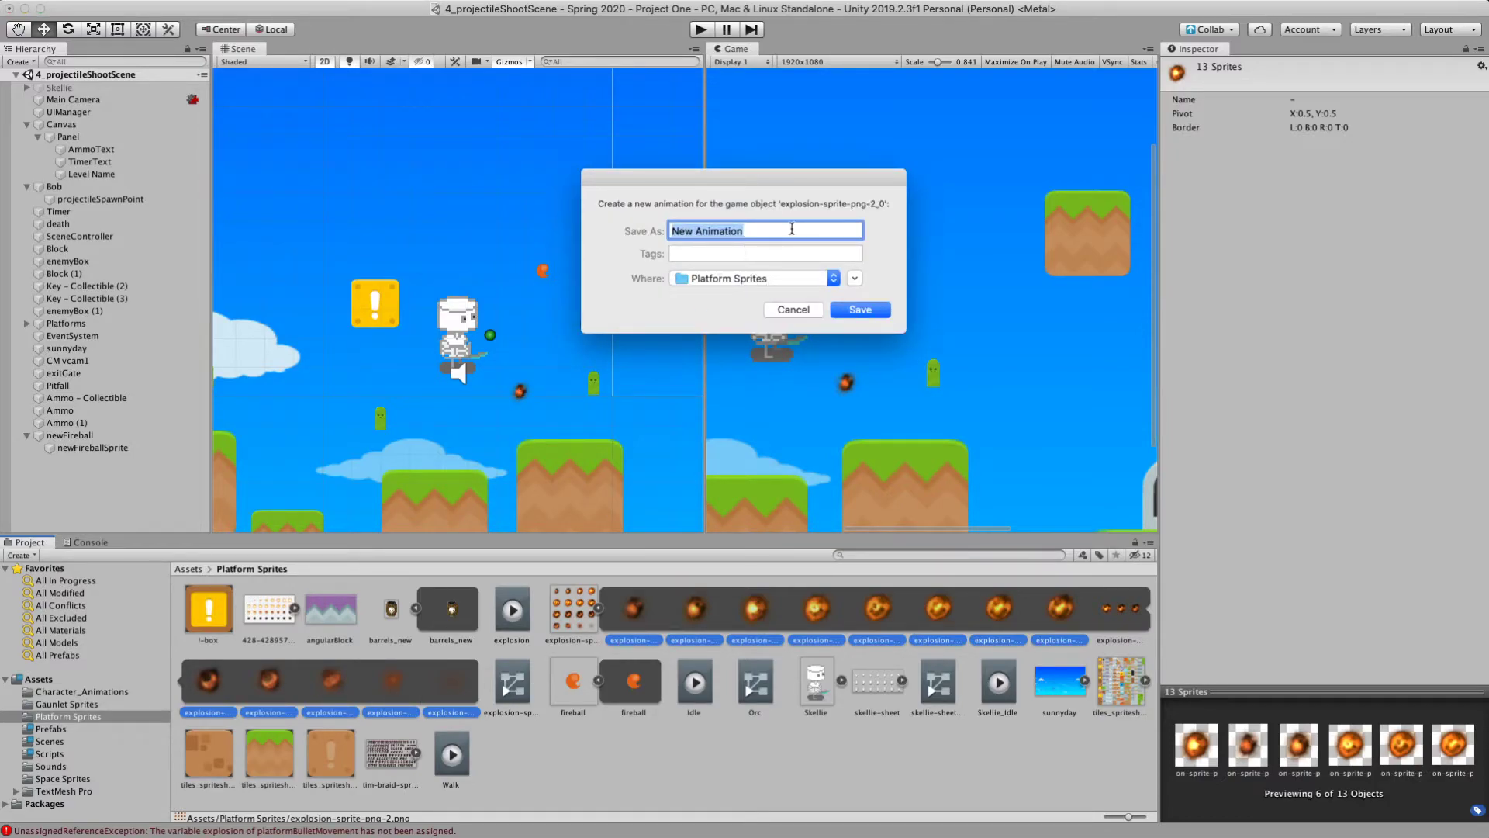
- Save the explosion's new animation as newExplosion in the Platform Sprites folder
{"action": "type", "text": "expl"}
{"action": "key", "text": "BackSpace"}
{"action": "key", "text": "BackSpace"}
{"action": "key", "text": "BackSpace"}
{"action": "type", "text": "newS"}
{"action": "key", "text": "BackSpace"}
{"action": "type", "text": "Explosio"}
{"action": "left_click", "coordinate": [789, 279]}
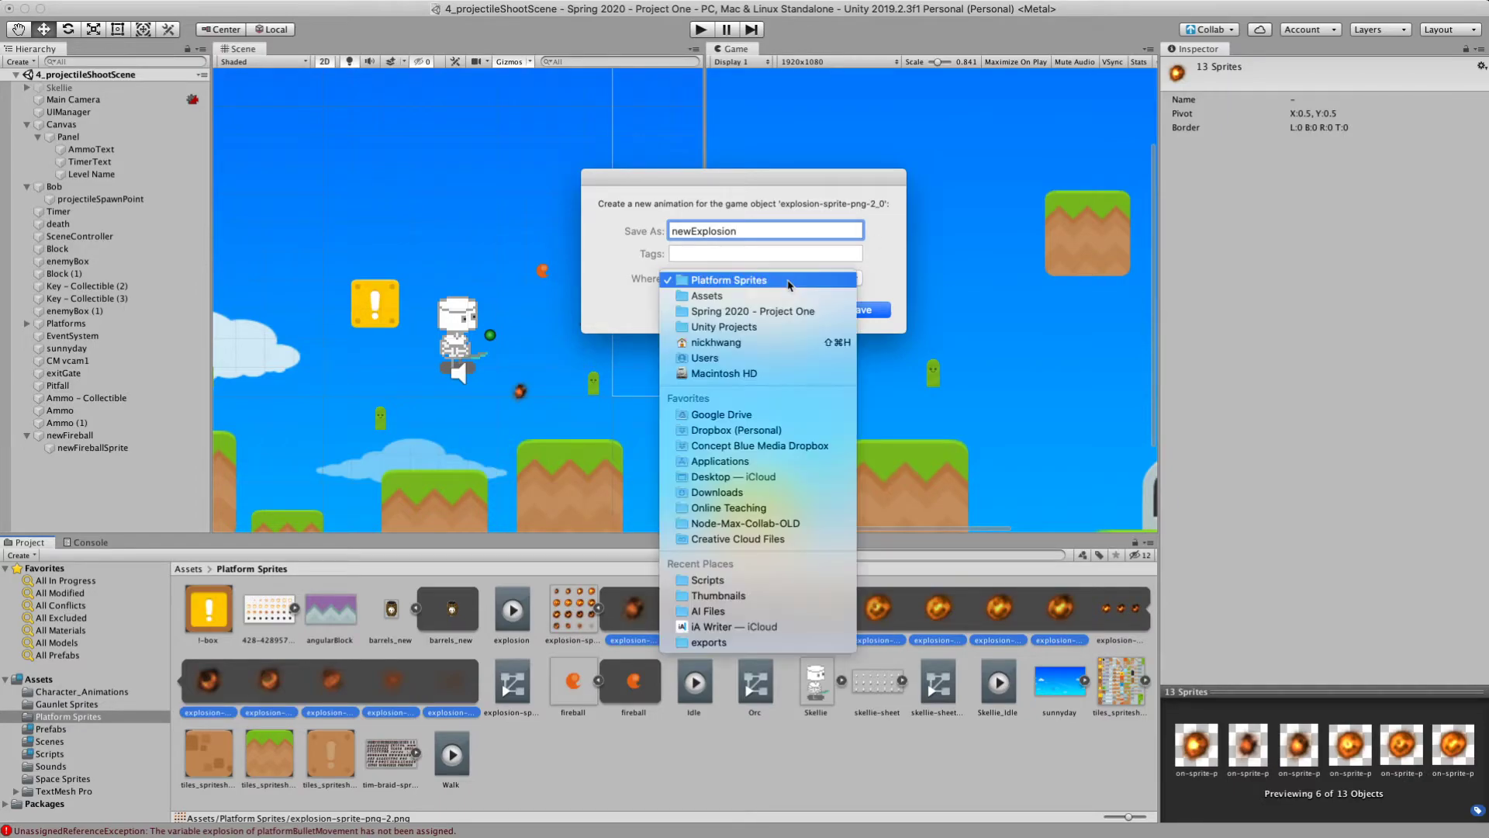
{"action": "left_click", "coordinate": [789, 280]}
{"action": "left_click", "coordinate": [874, 310]}
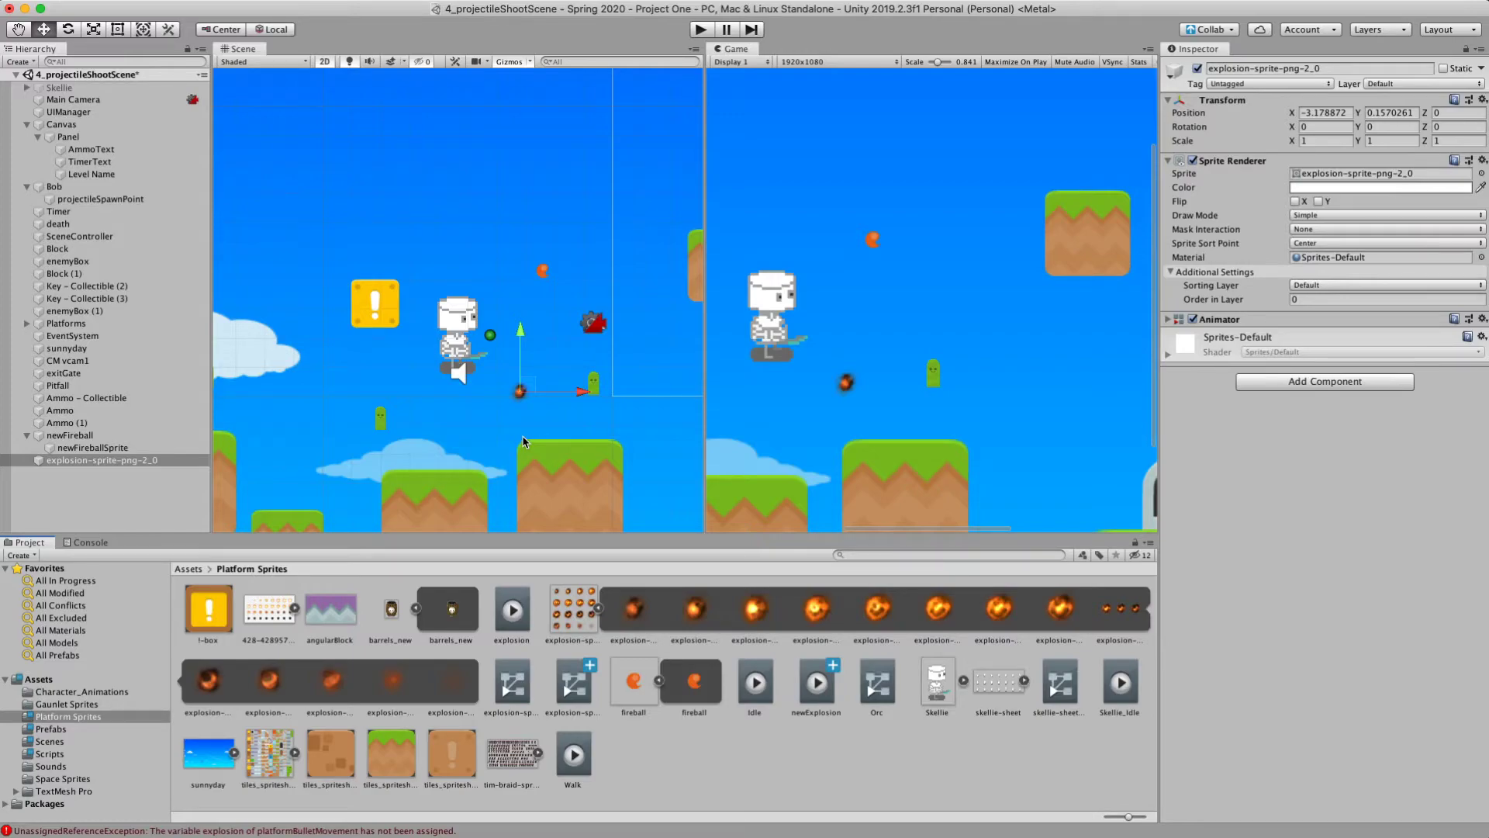
- Rename the new explosion sprite object in the scene hierarchy to newExplosion
{"action": "left_click", "coordinate": [128, 462]}
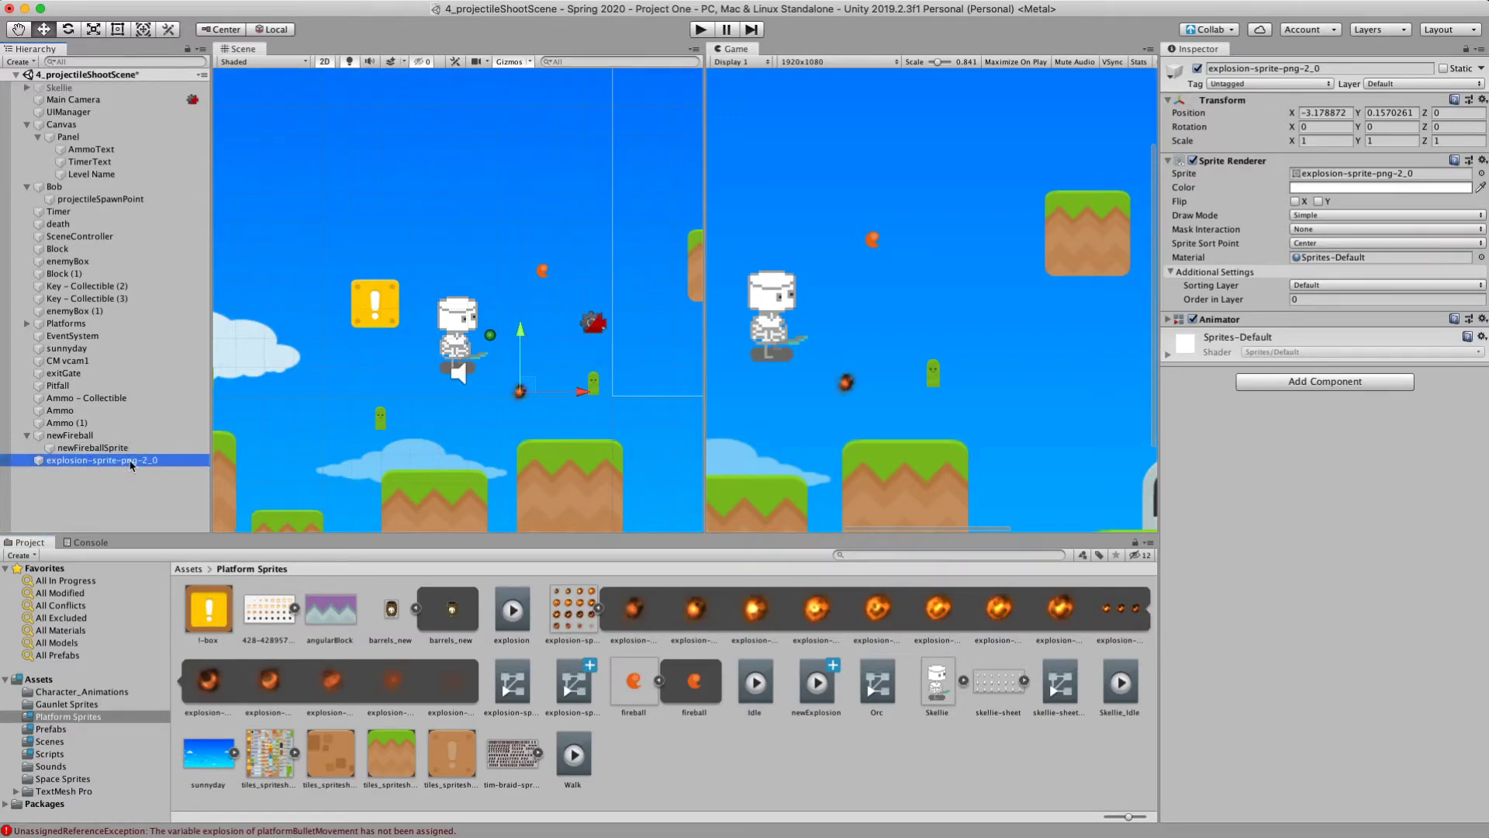
{"action": "key", "text": "Return"}
{"action": "type", "text": "en"}
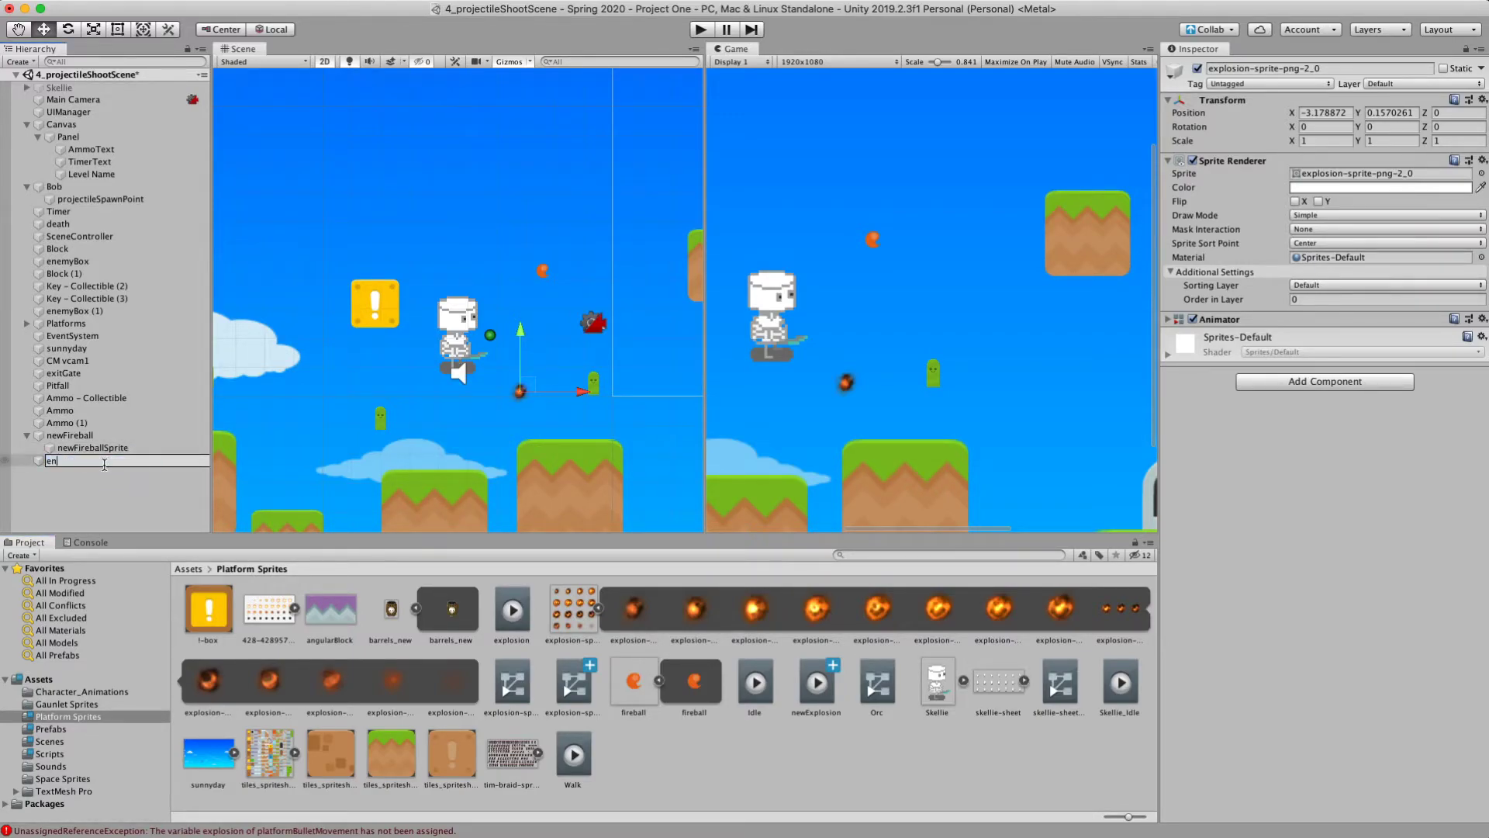
{"action": "type", "text": "wExplosion"}
{"action": "key", "text": "Return"}
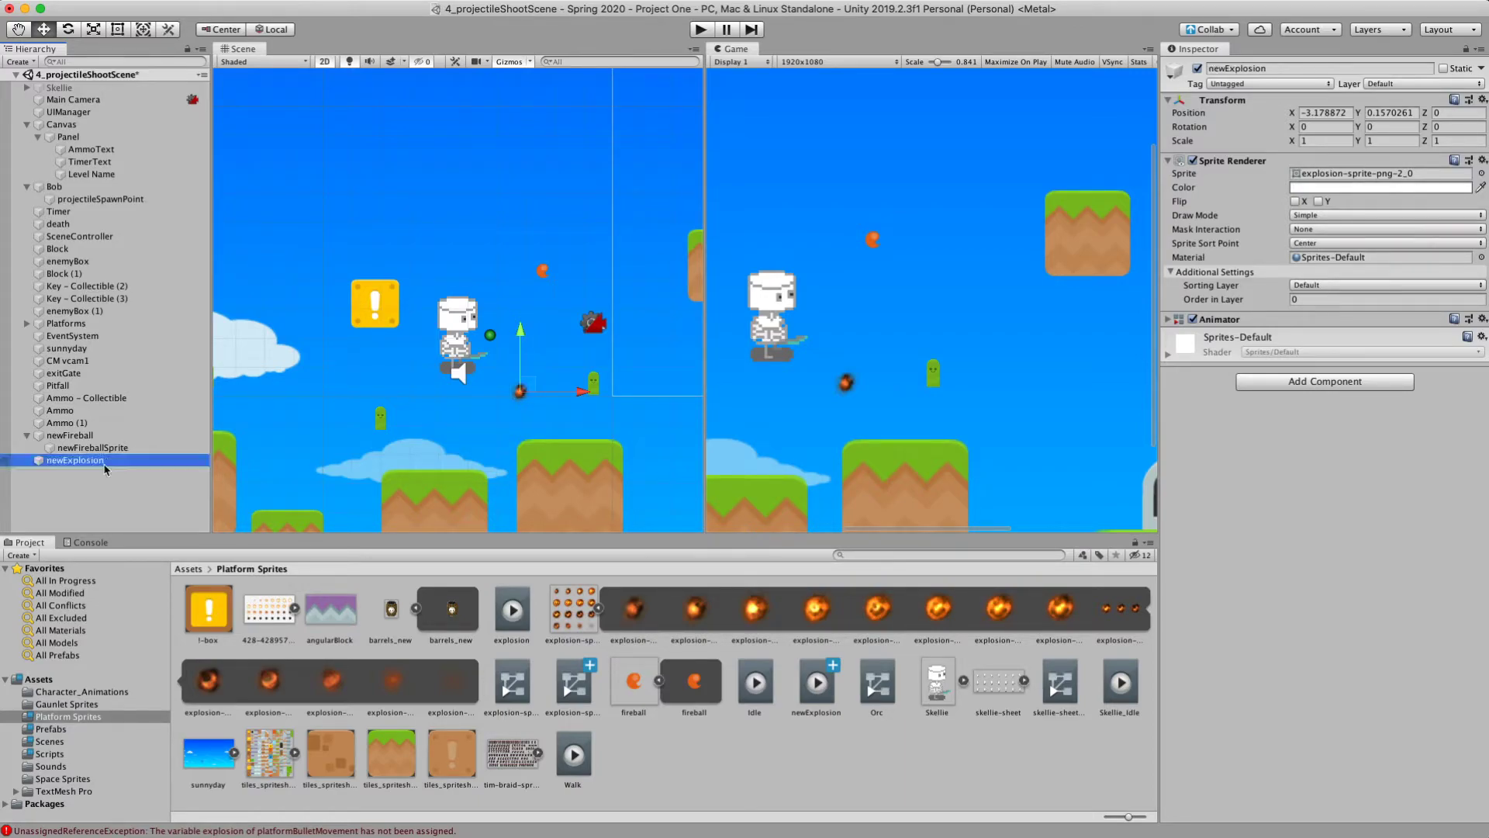
- Open the newExplosion animation timeline, enlarge it and expand its sprite track to examine all explosion frames
{"action": "left_click", "coordinate": [445, 8]}
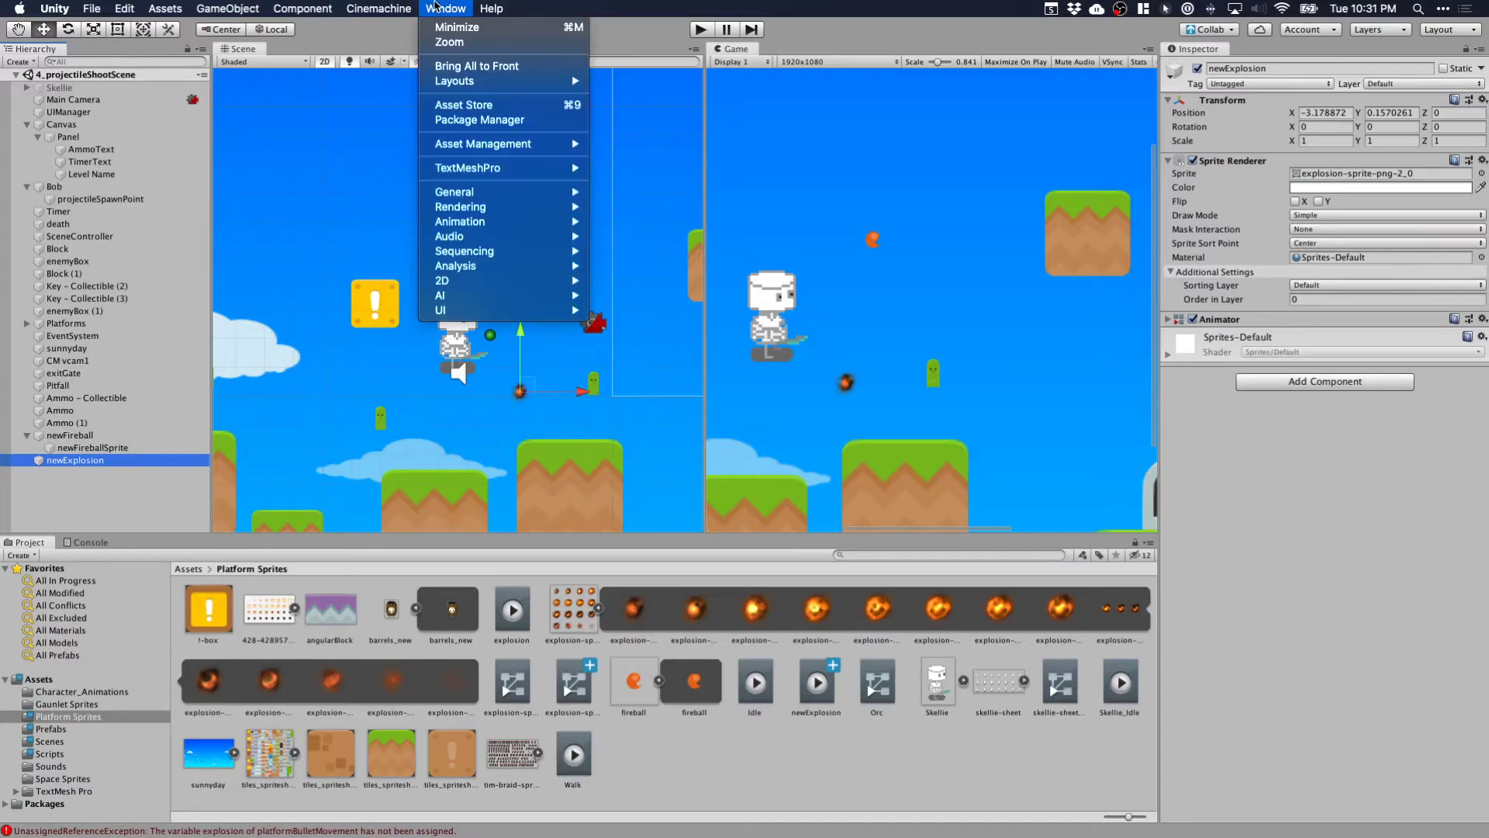
{"action": "mouse_move", "coordinate": [487, 264]}
{"action": "mouse_move", "coordinate": [496, 221]}
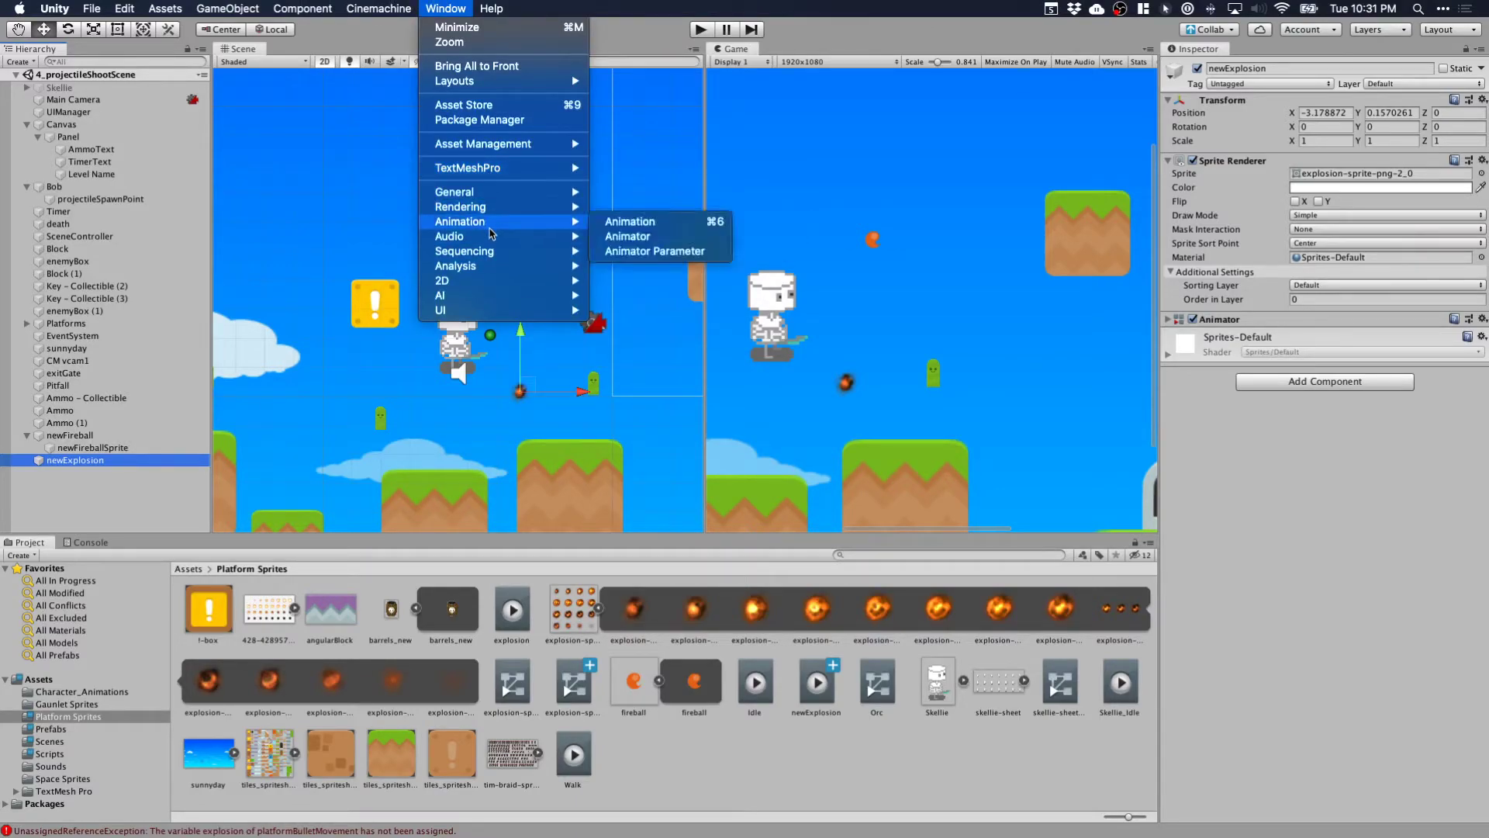
{"action": "left_click", "coordinate": [613, 223]}
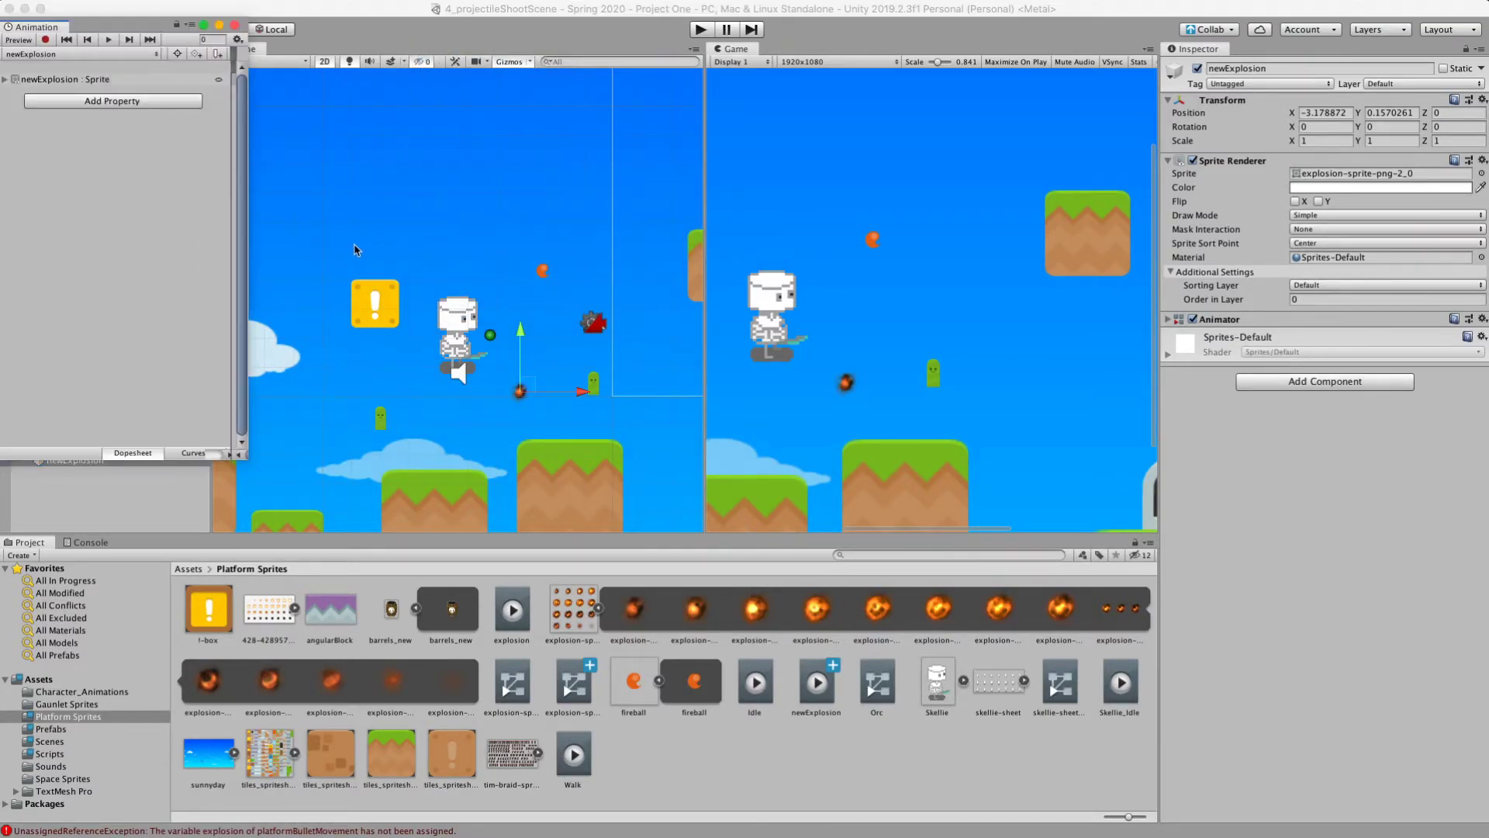
{"action": "left_click_drag", "start_coordinate": [114, 26], "coordinate": [398, 61]}
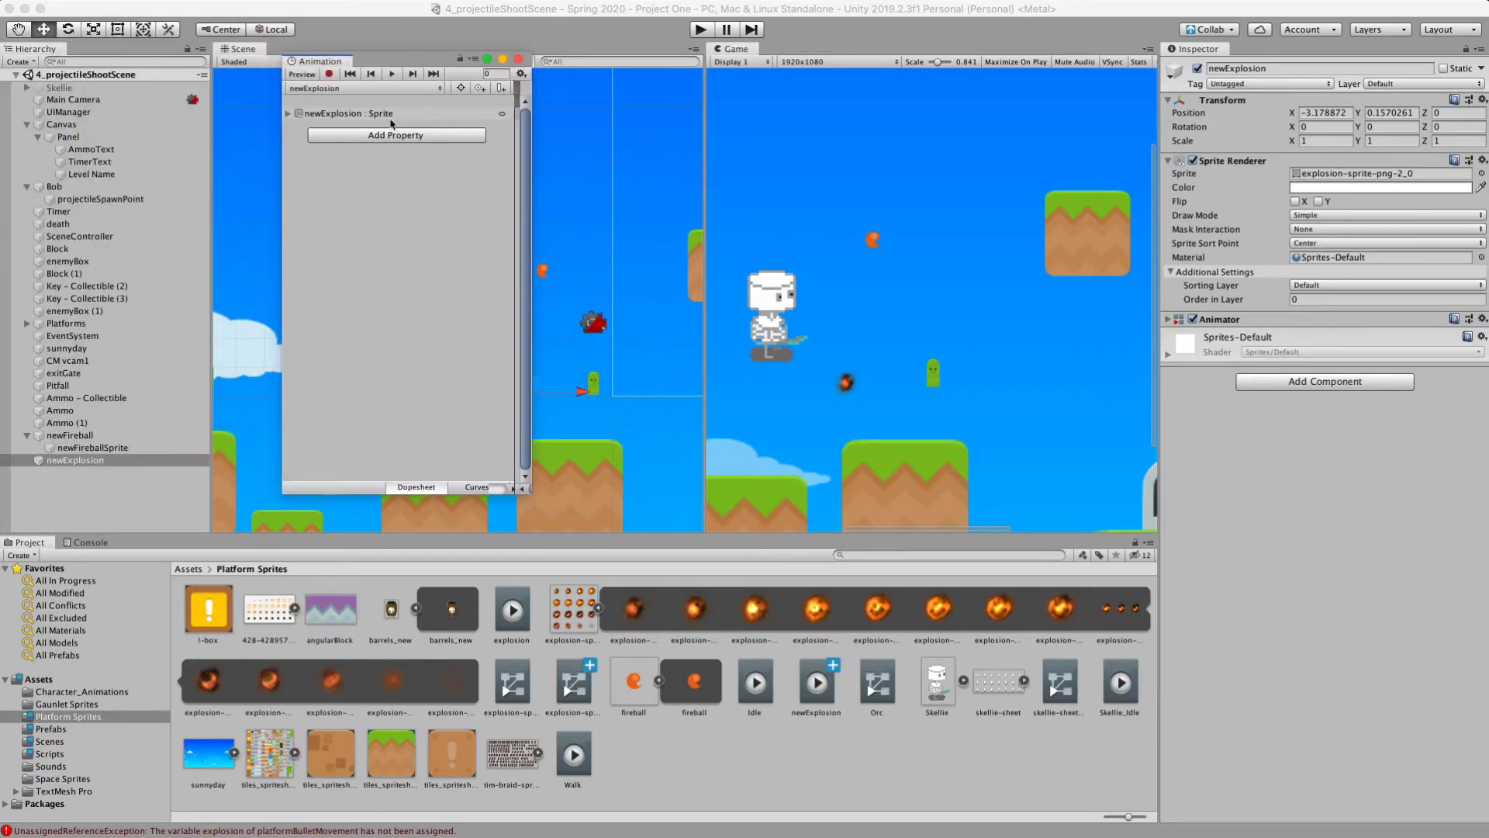
{"action": "left_click_drag", "start_coordinate": [532, 232], "coordinate": [981, 233]}
{"action": "left_click", "coordinate": [288, 115]}
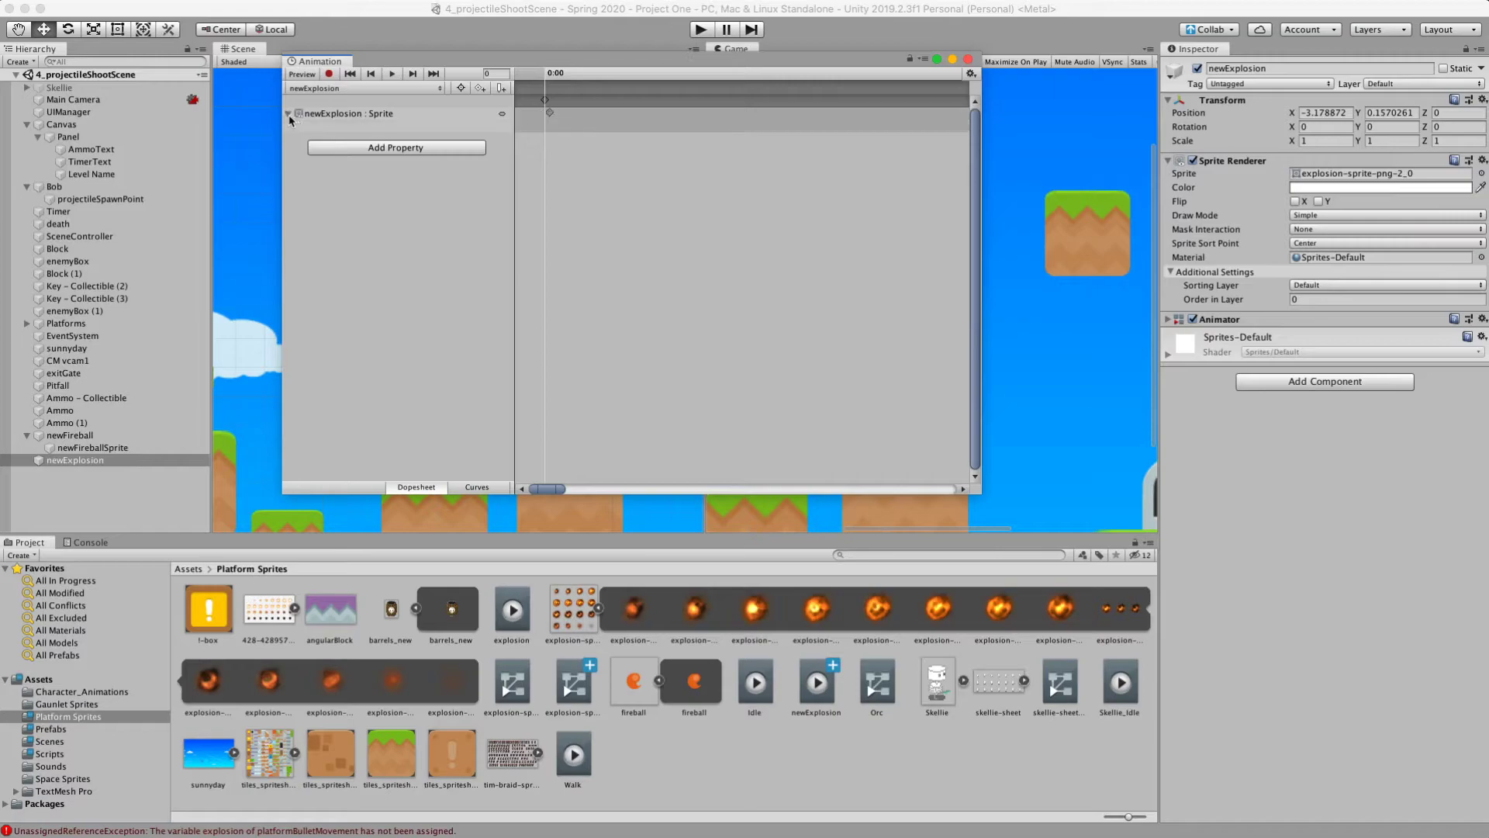
{"action": "left_click_drag", "start_coordinate": [567, 488], "coordinate": [997, 472]}
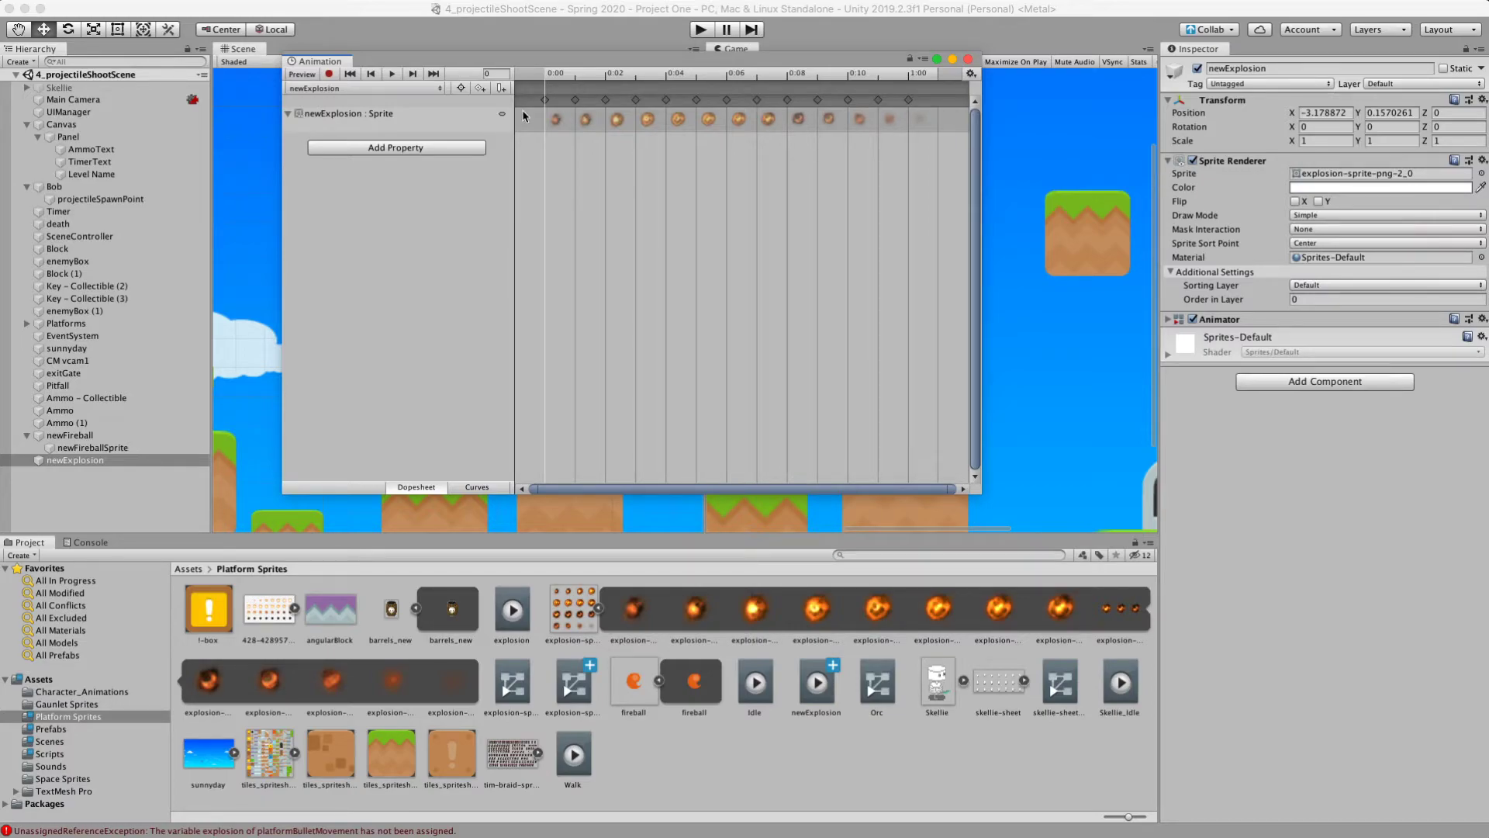
- Preview the newExplosion animation in the scene, stop playback and close the animation timeline
{"action": "left_click_drag", "start_coordinate": [392, 59], "coordinate": [728, 477]}
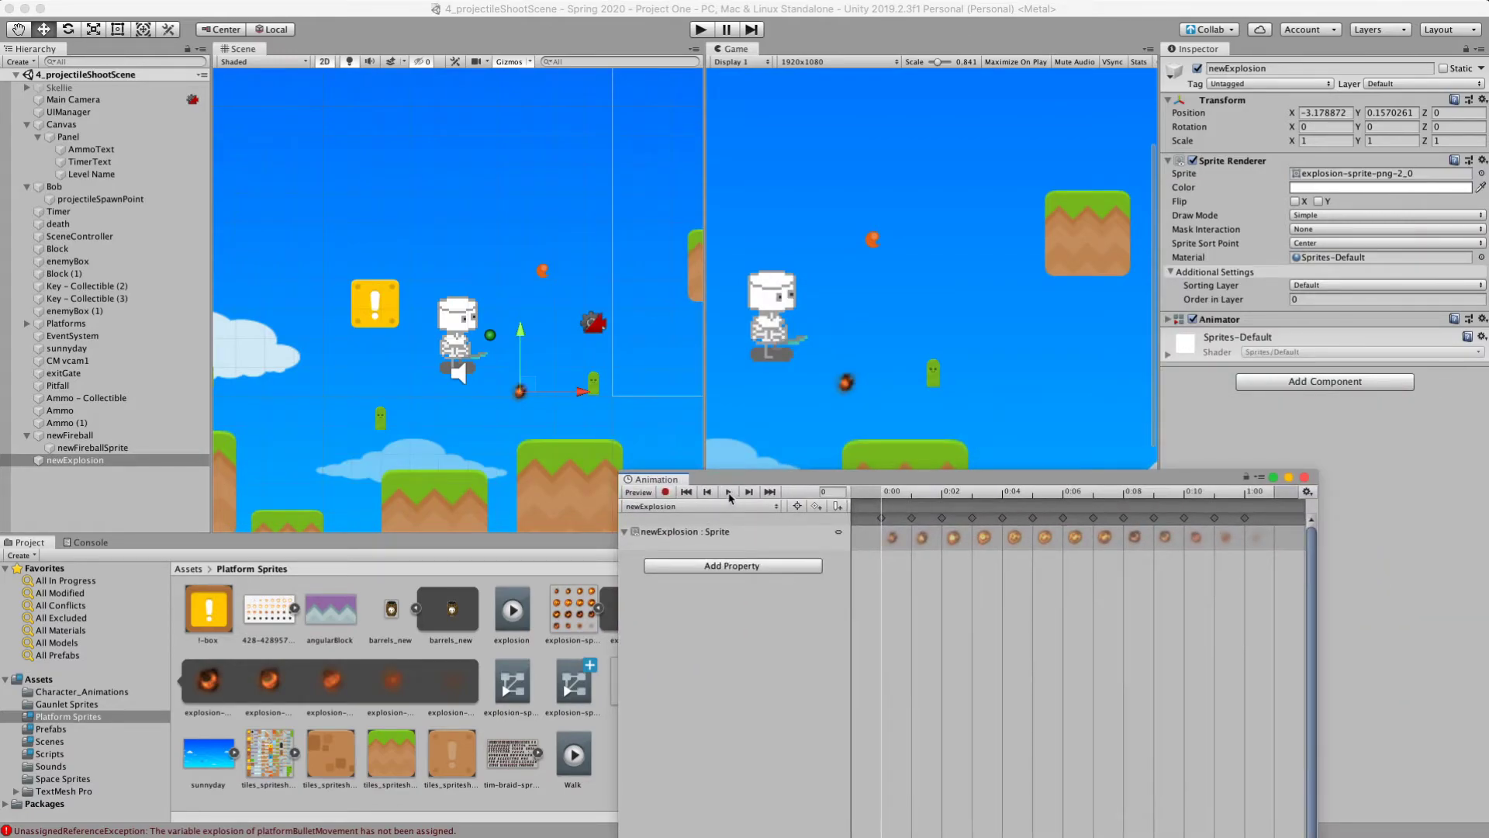
{"action": "left_click", "coordinate": [689, 494]}
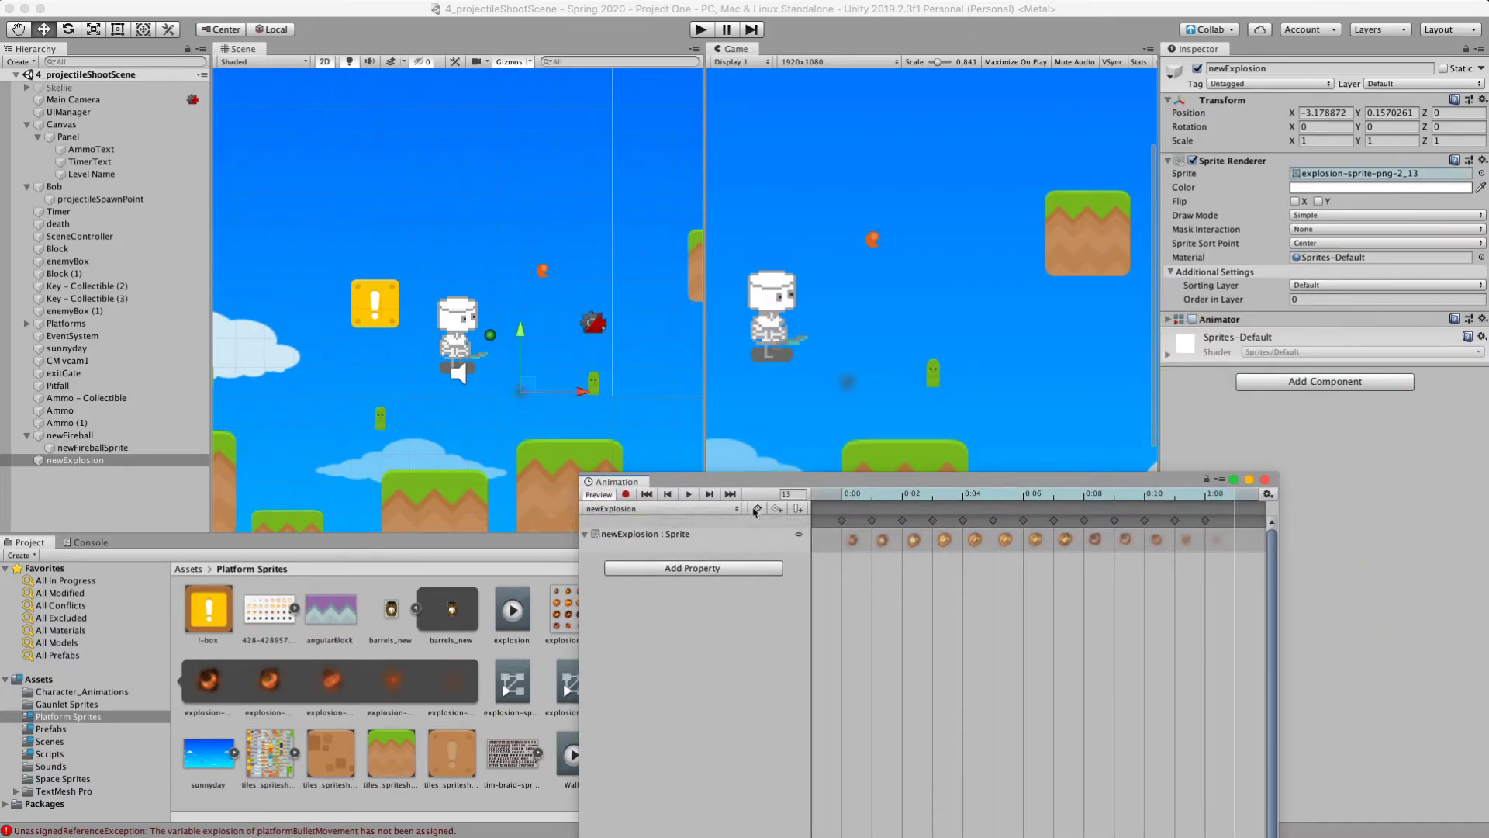
{"action": "left_click", "coordinate": [690, 498]}
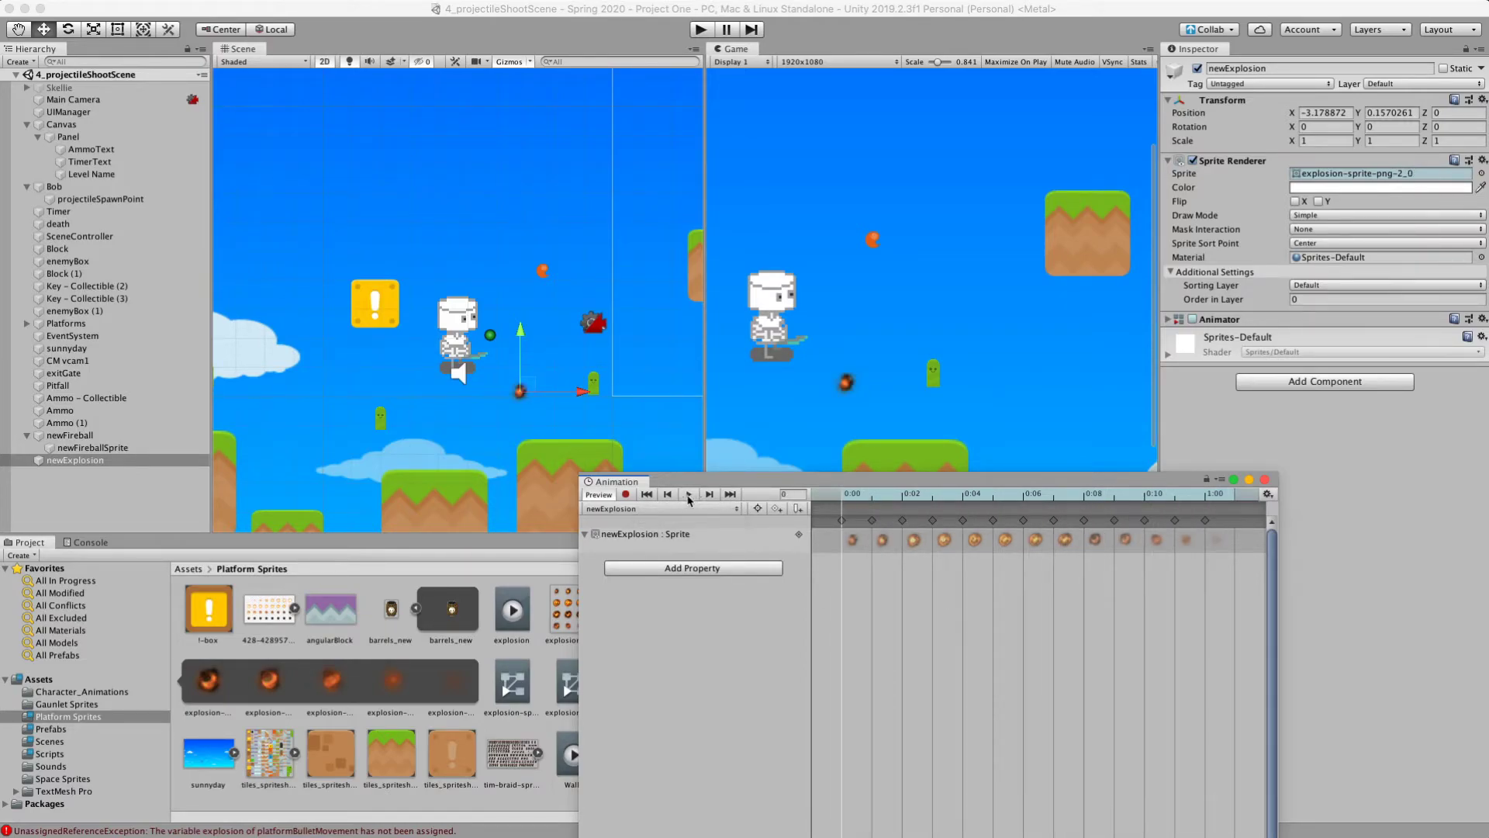
{"action": "left_click", "coordinate": [1264, 480]}
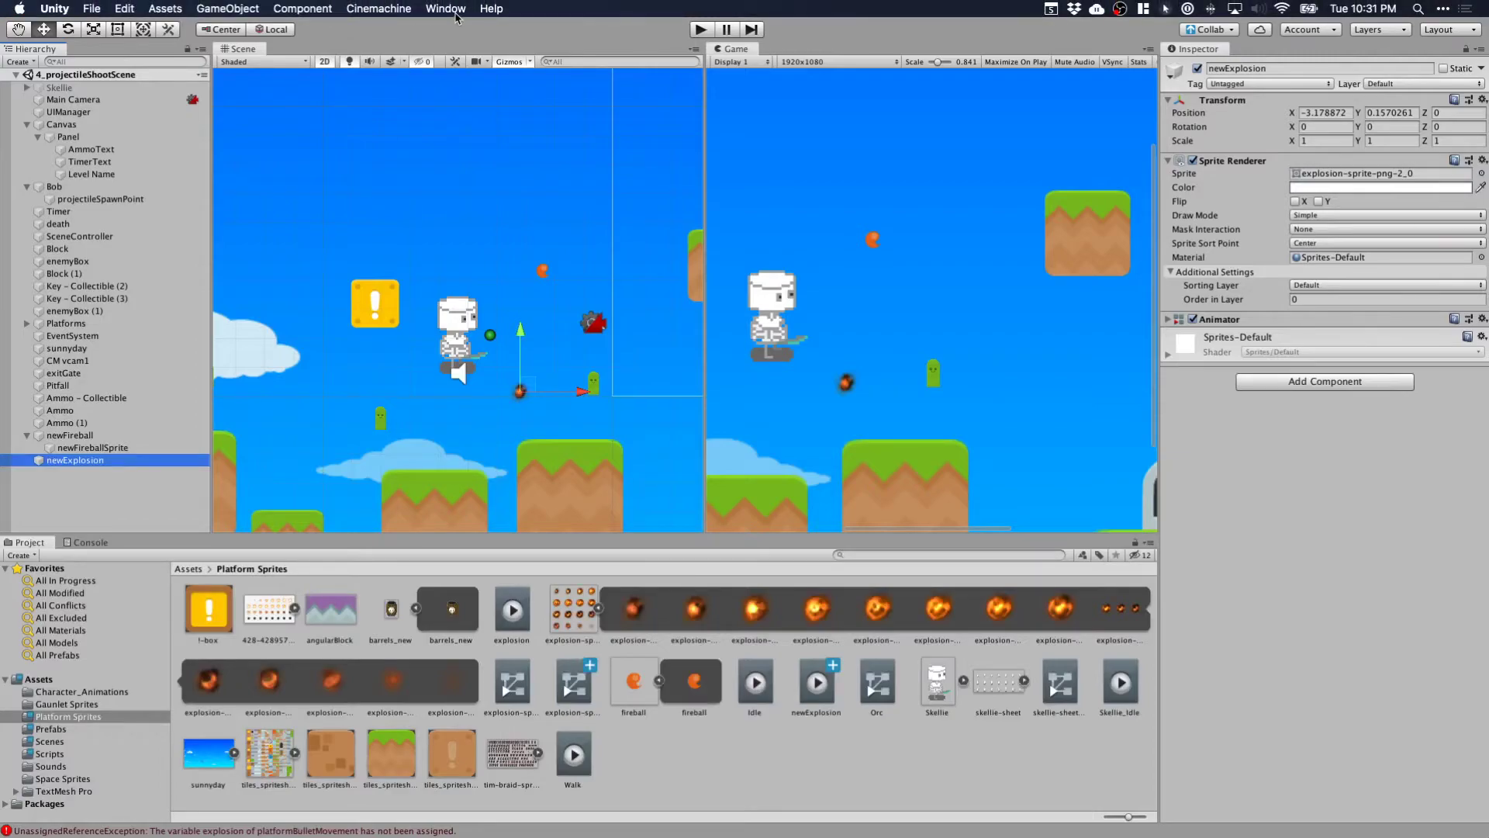
{"action": "left_click", "coordinate": [446, 9]}
{"action": "mouse_move", "coordinate": [469, 229]}
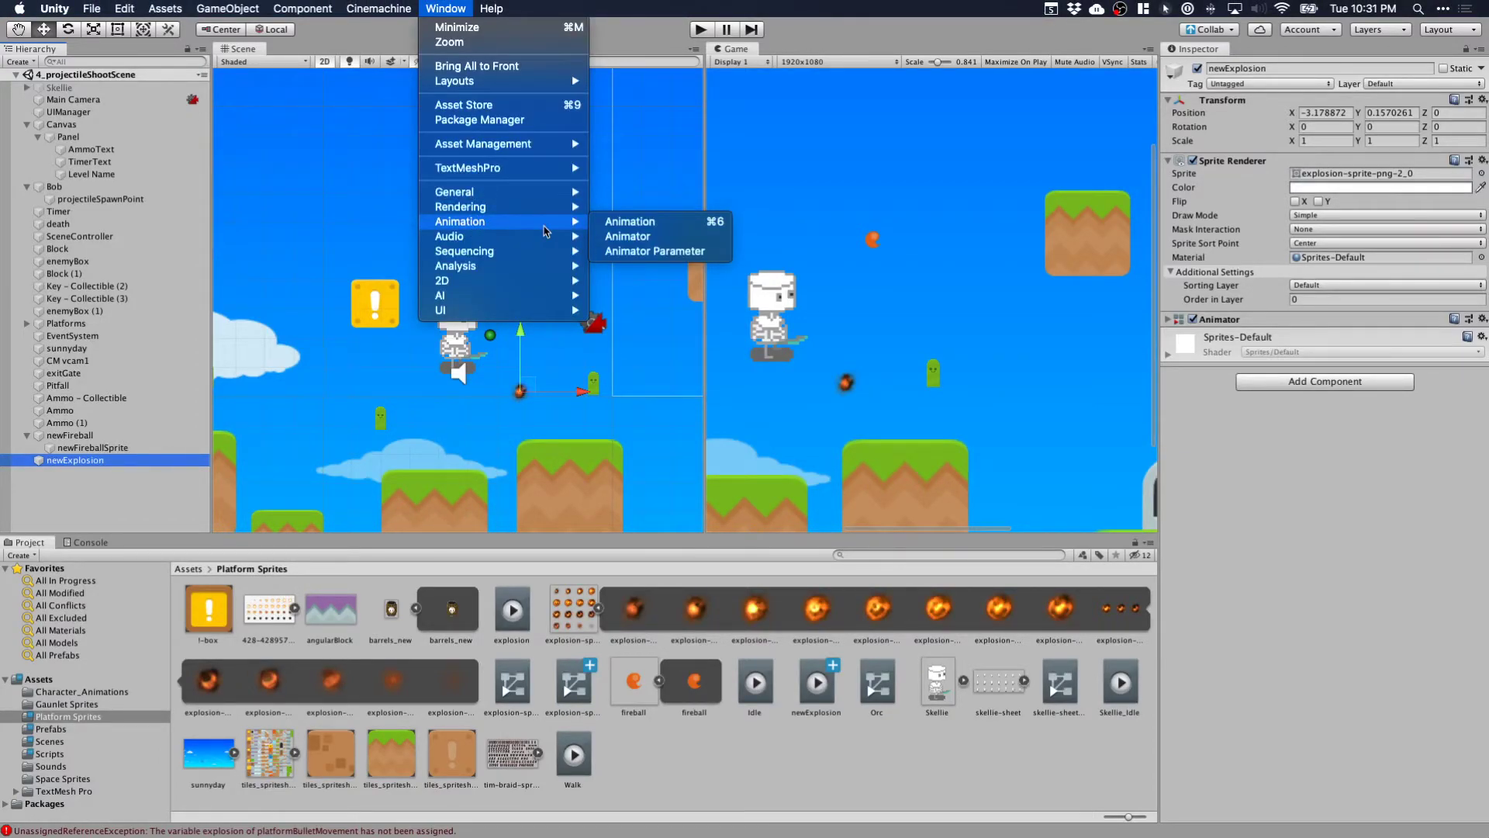
{"action": "left_click", "coordinate": [447, 407]}
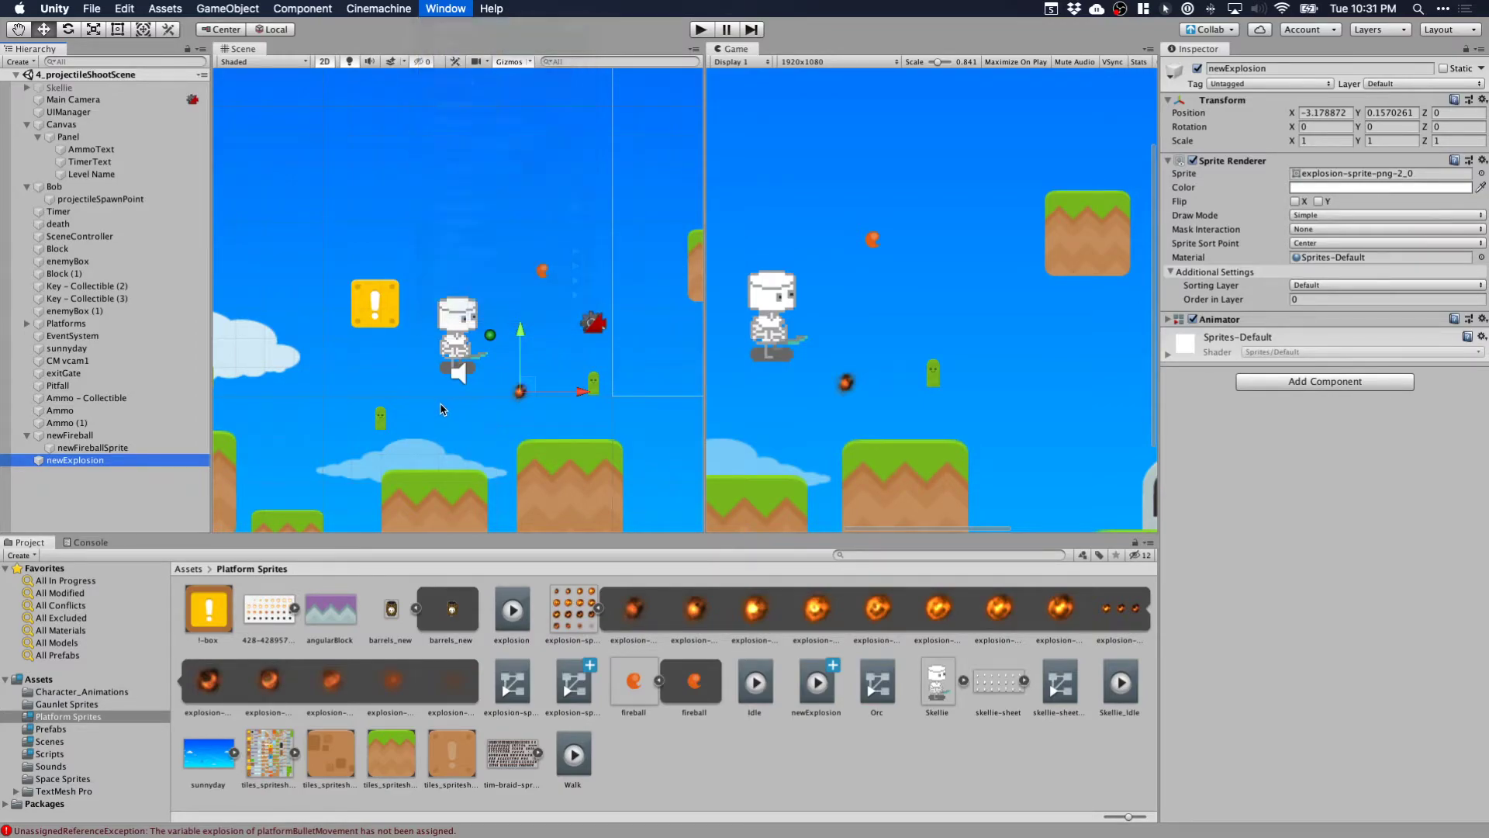
{"action": "key", "text": "Return"}
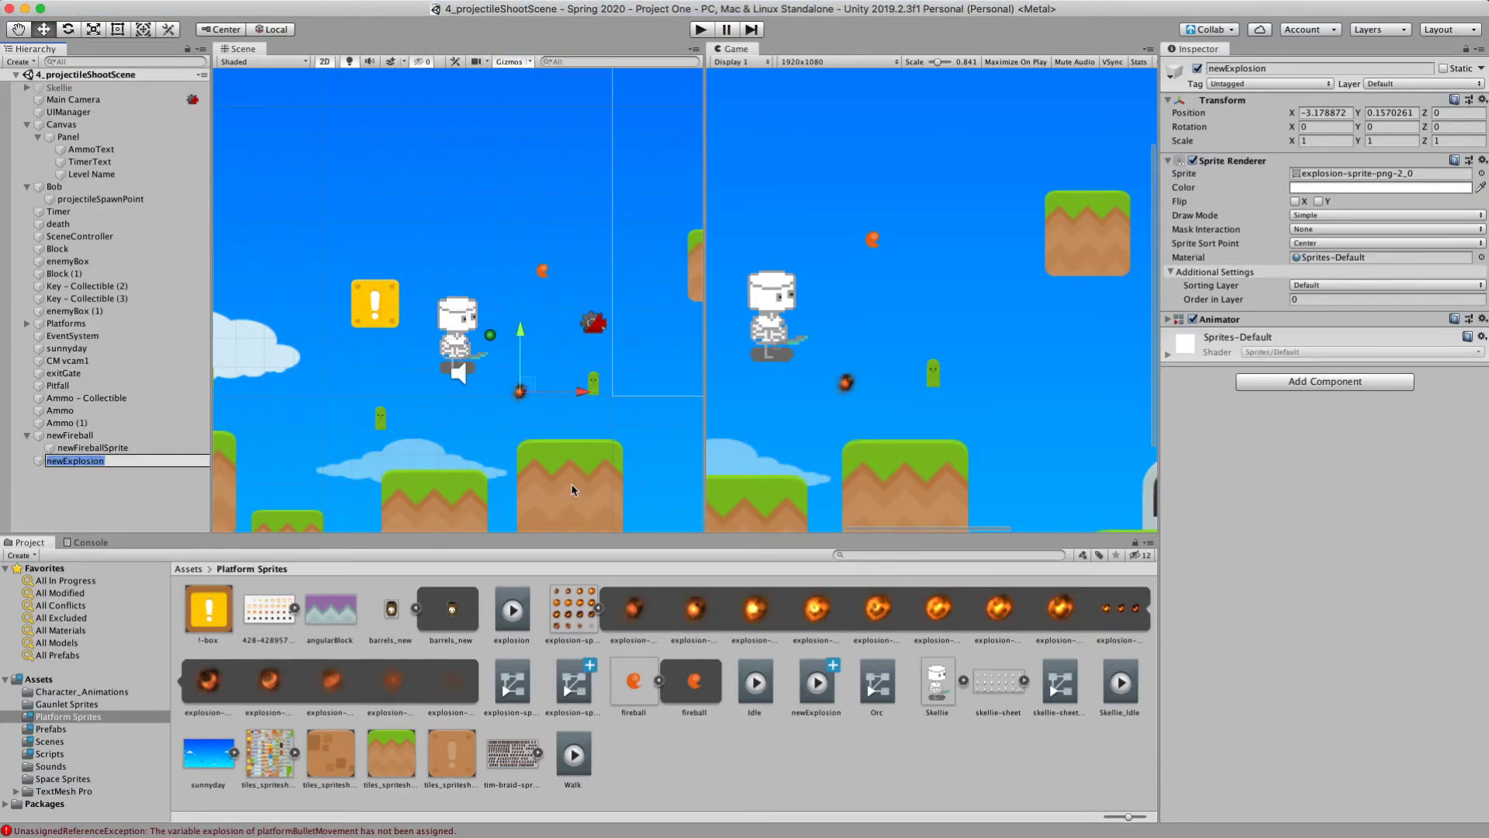
{"action": "key", "text": "Return"}
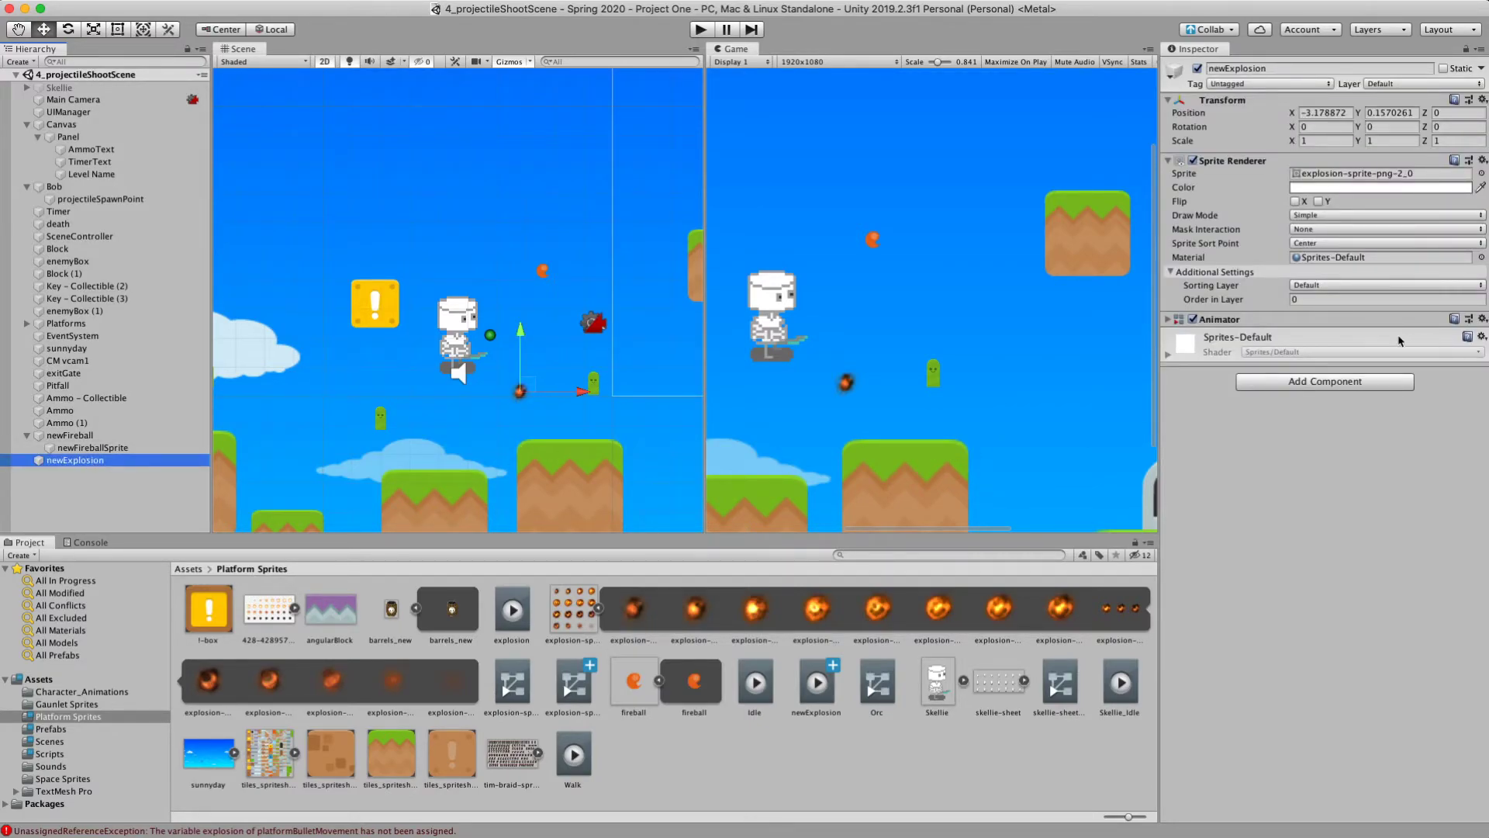
- Add the Destroy Self script component to the newExplosion object
{"action": "left_click", "coordinate": [1330, 385]}
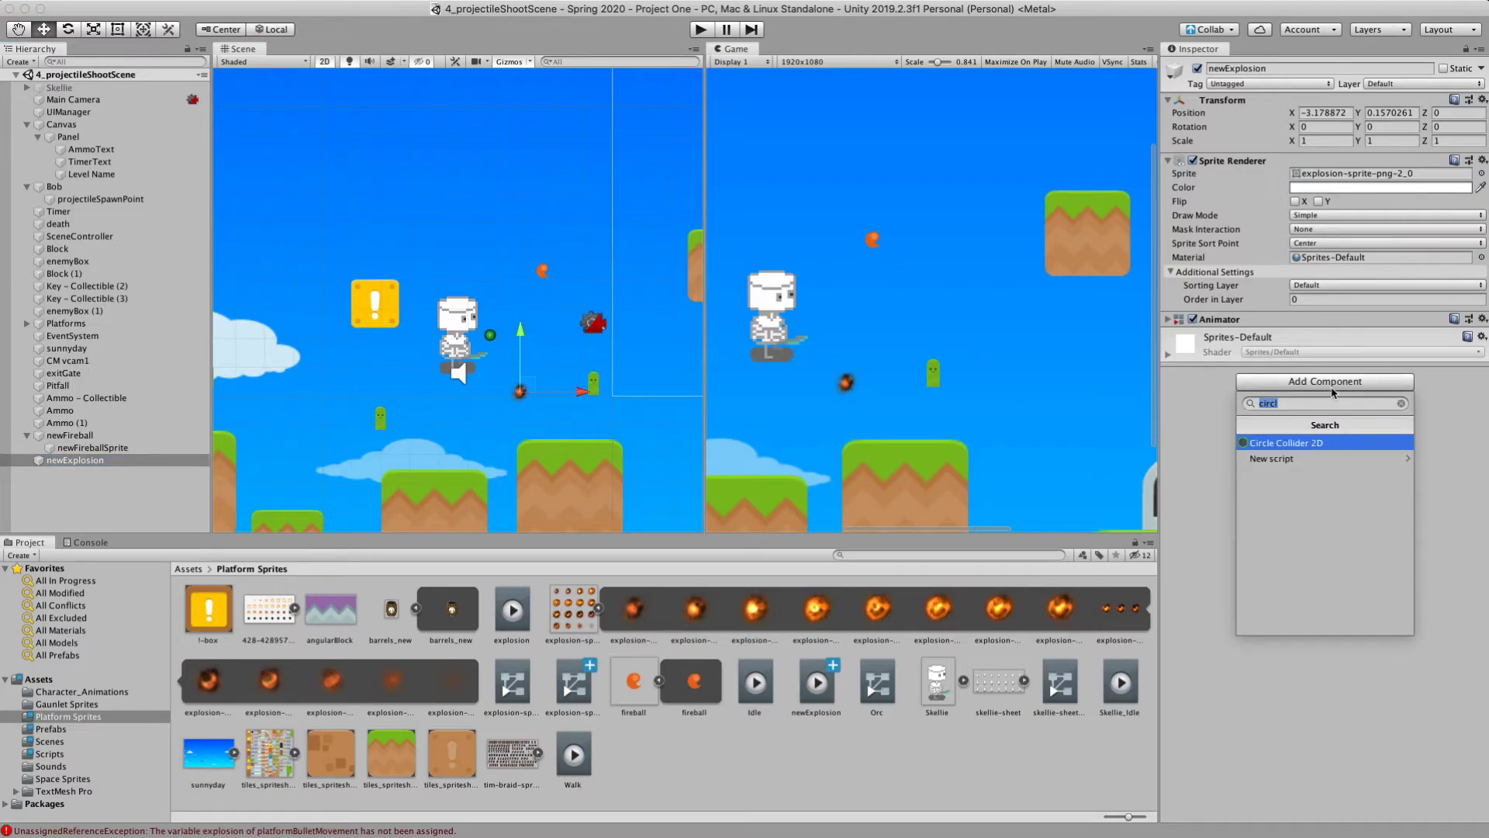
{"action": "type", "text": "Dest"}
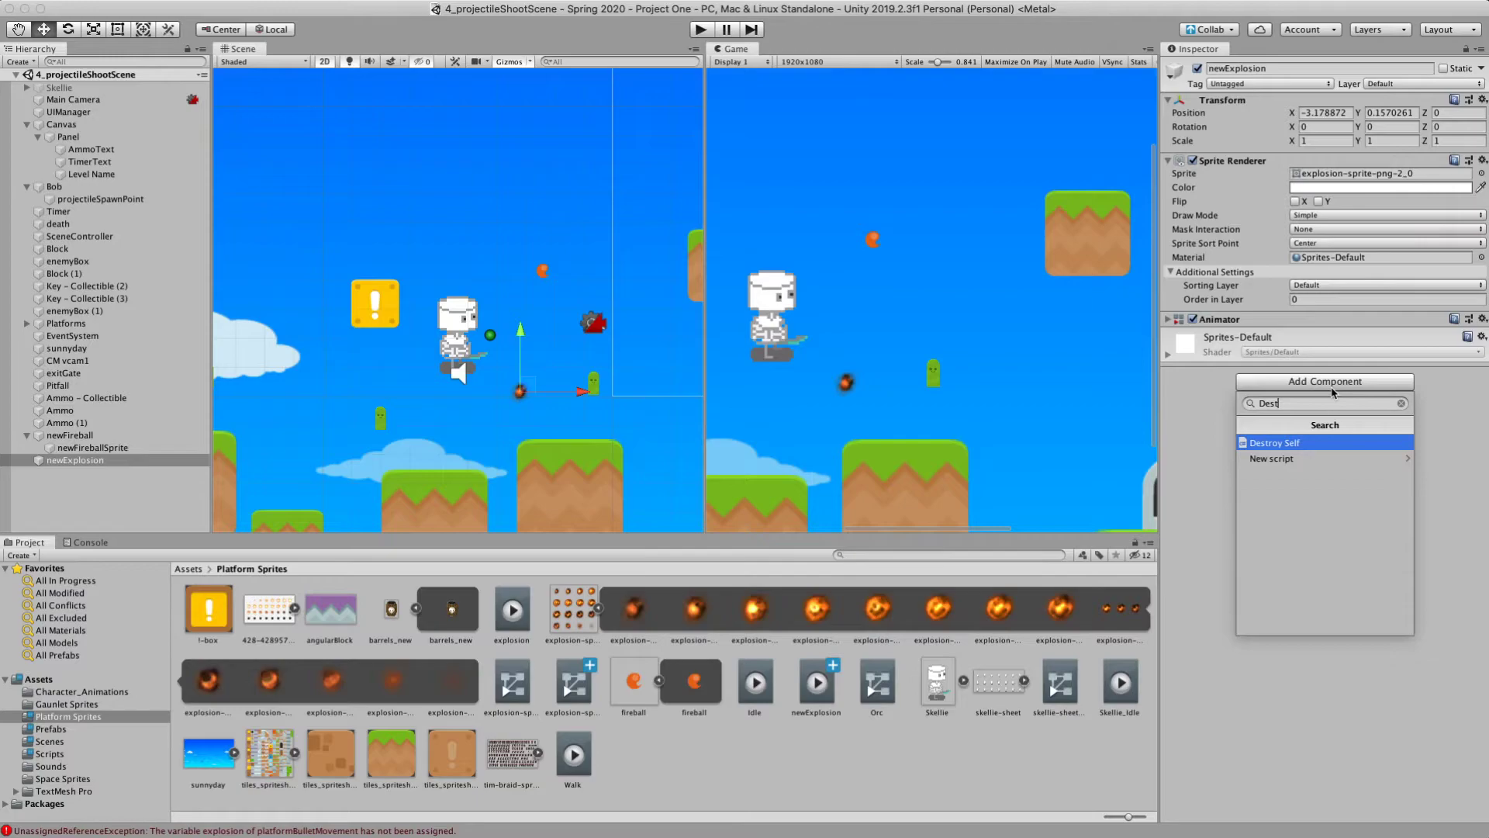
{"action": "key", "text": "Return"}
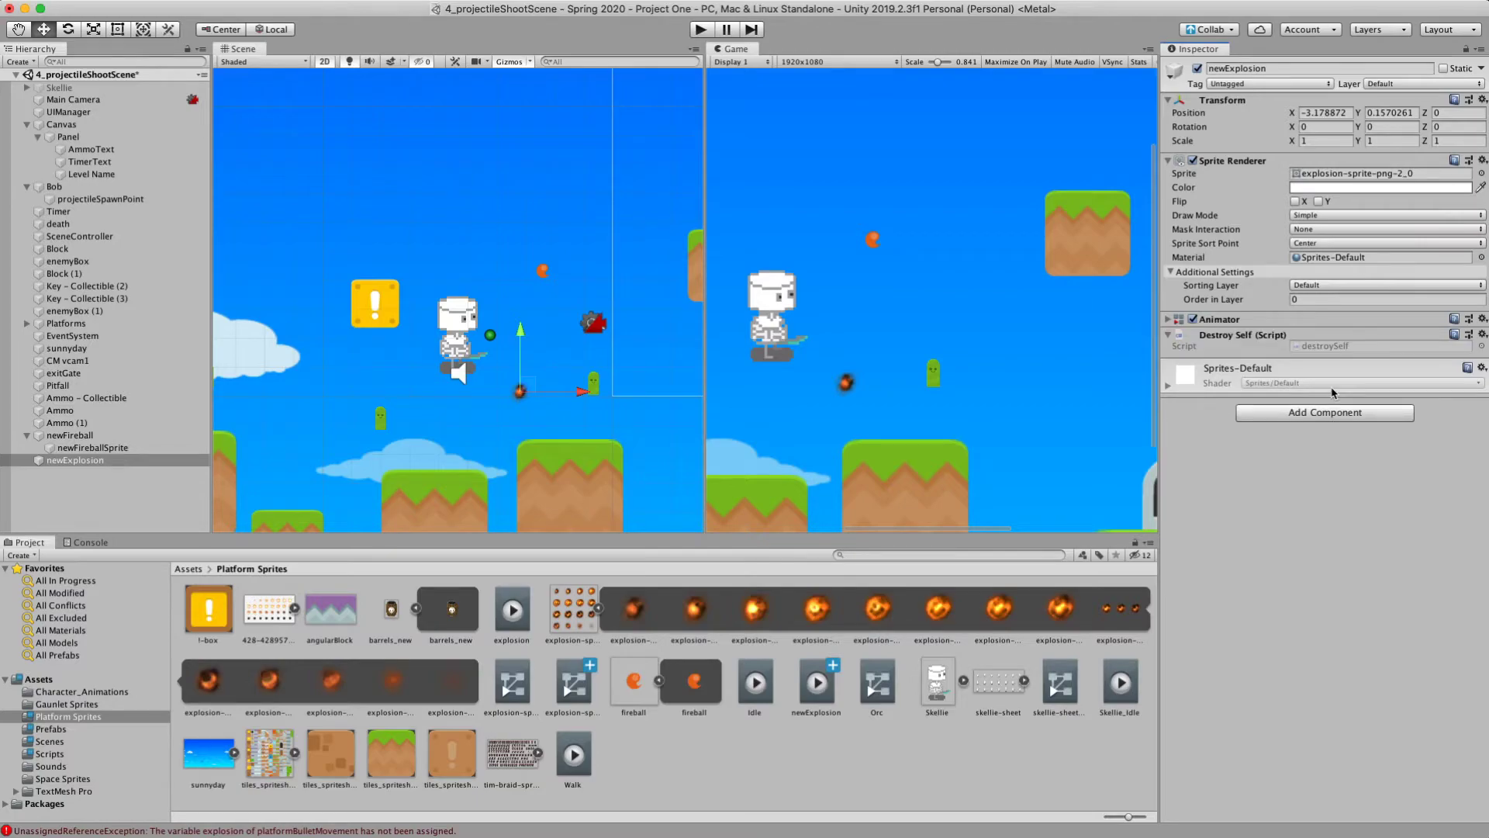
- Remove the MAGD272Demo namespace wrapper from the destroySelf script, unindent the class and return to Unity
{"action": "left_click", "coordinate": [1341, 349]}
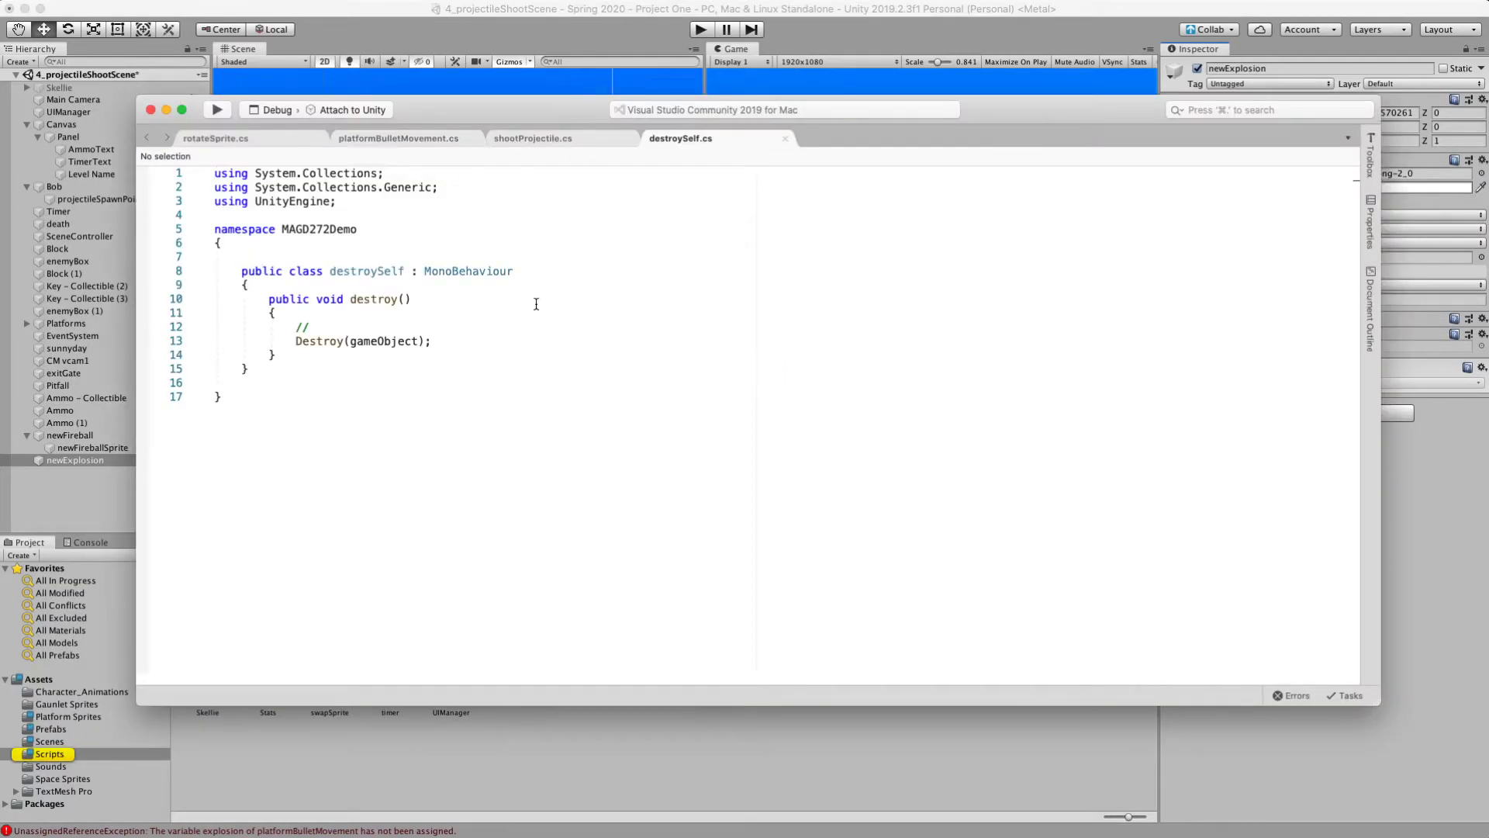
{"action": "left_click_drag", "start_coordinate": [254, 257], "coordinate": [211, 228]}
{"action": "key", "text": "BackSpace"}
{"action": "key", "text": "BackSpace"}
{"action": "left_click_drag", "start_coordinate": [256, 326], "coordinate": [151, 228]}
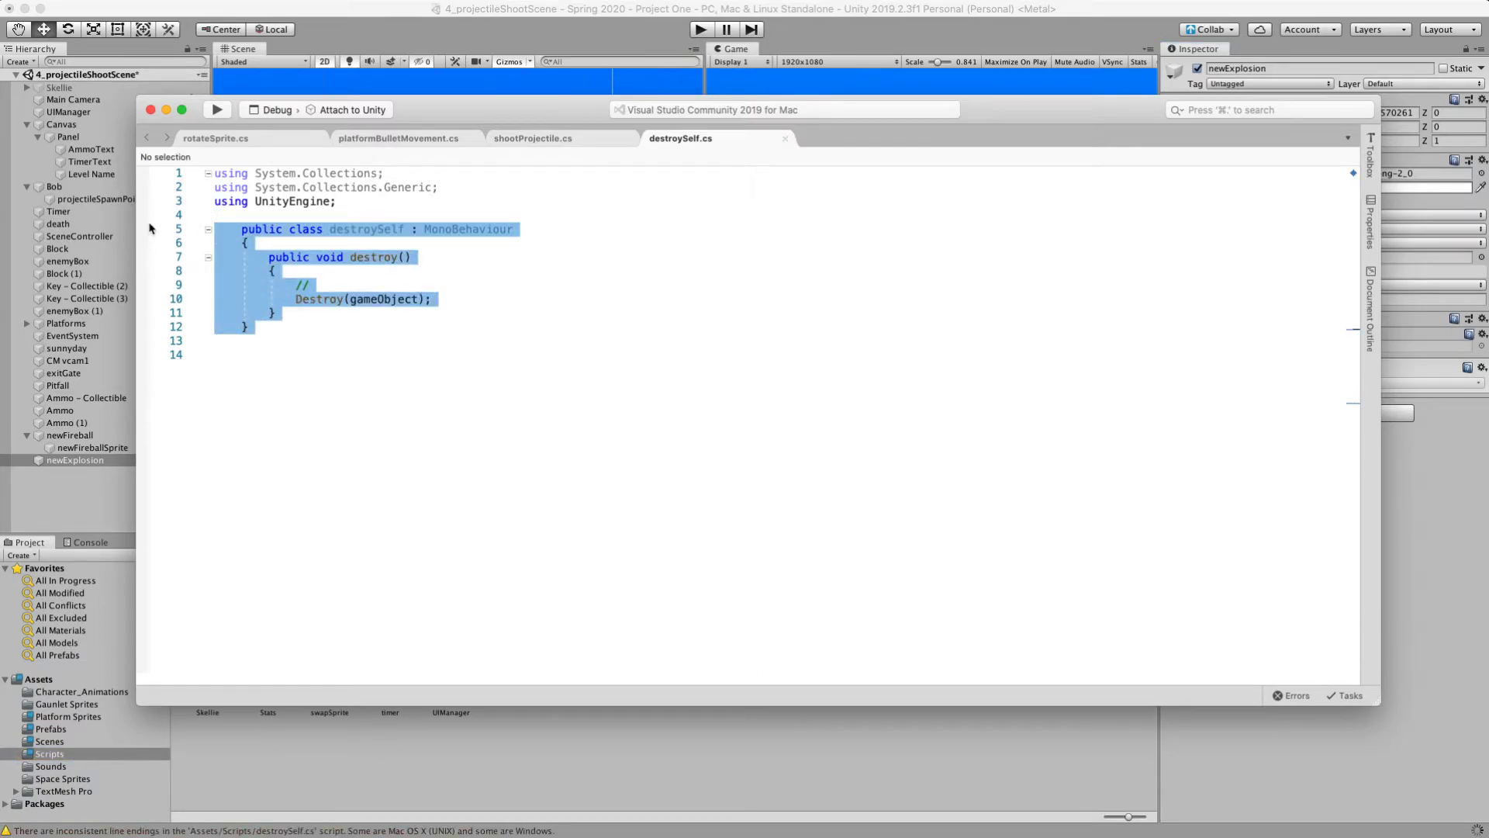
{"action": "key", "text": "shift+Tab"}
{"action": "left_click", "coordinate": [353, 255]}
{"action": "left_click", "coordinate": [398, 228]}
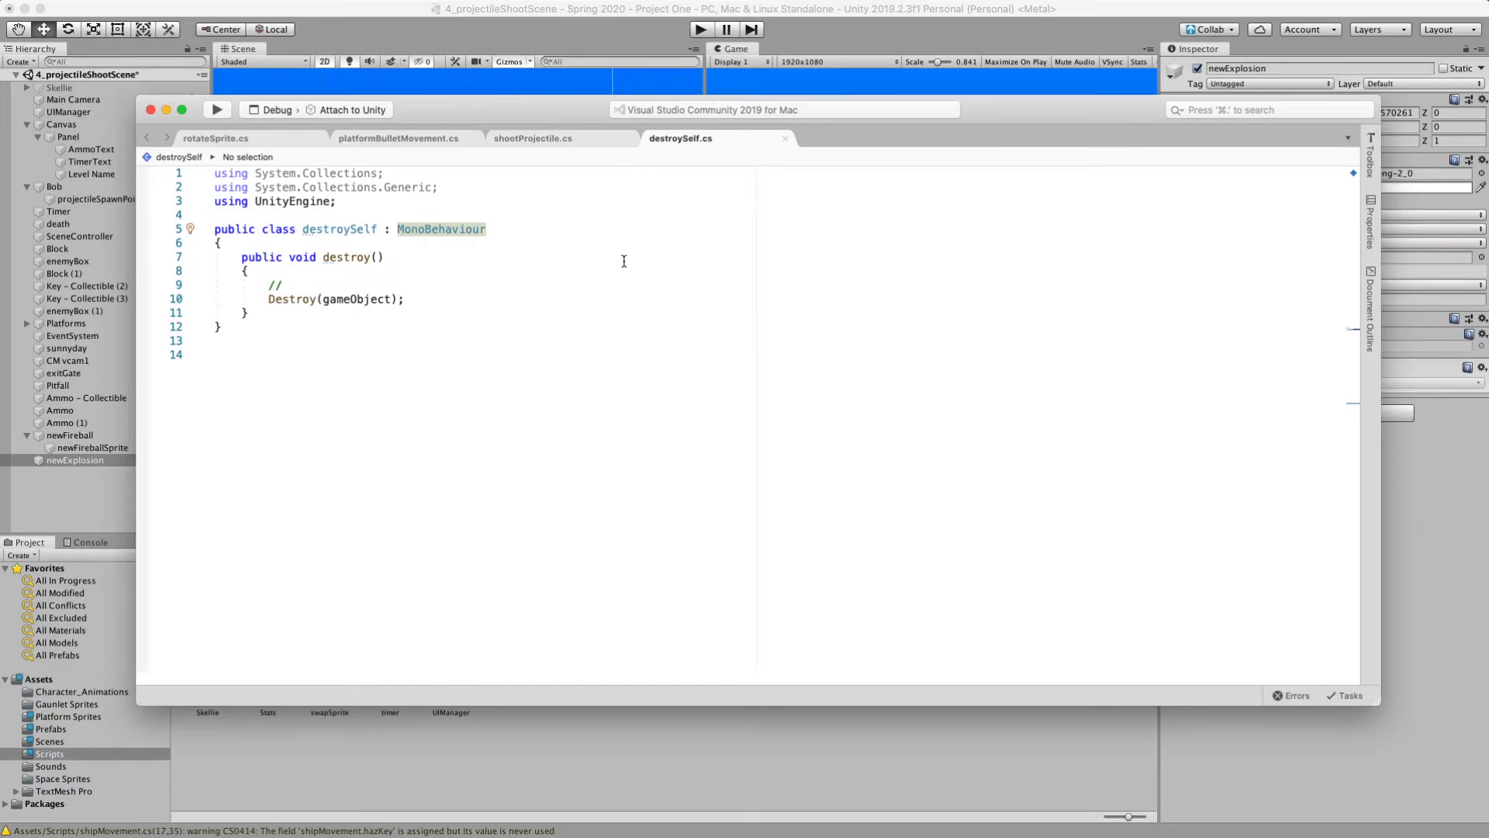
{"action": "left_click", "coordinate": [840, 47]}
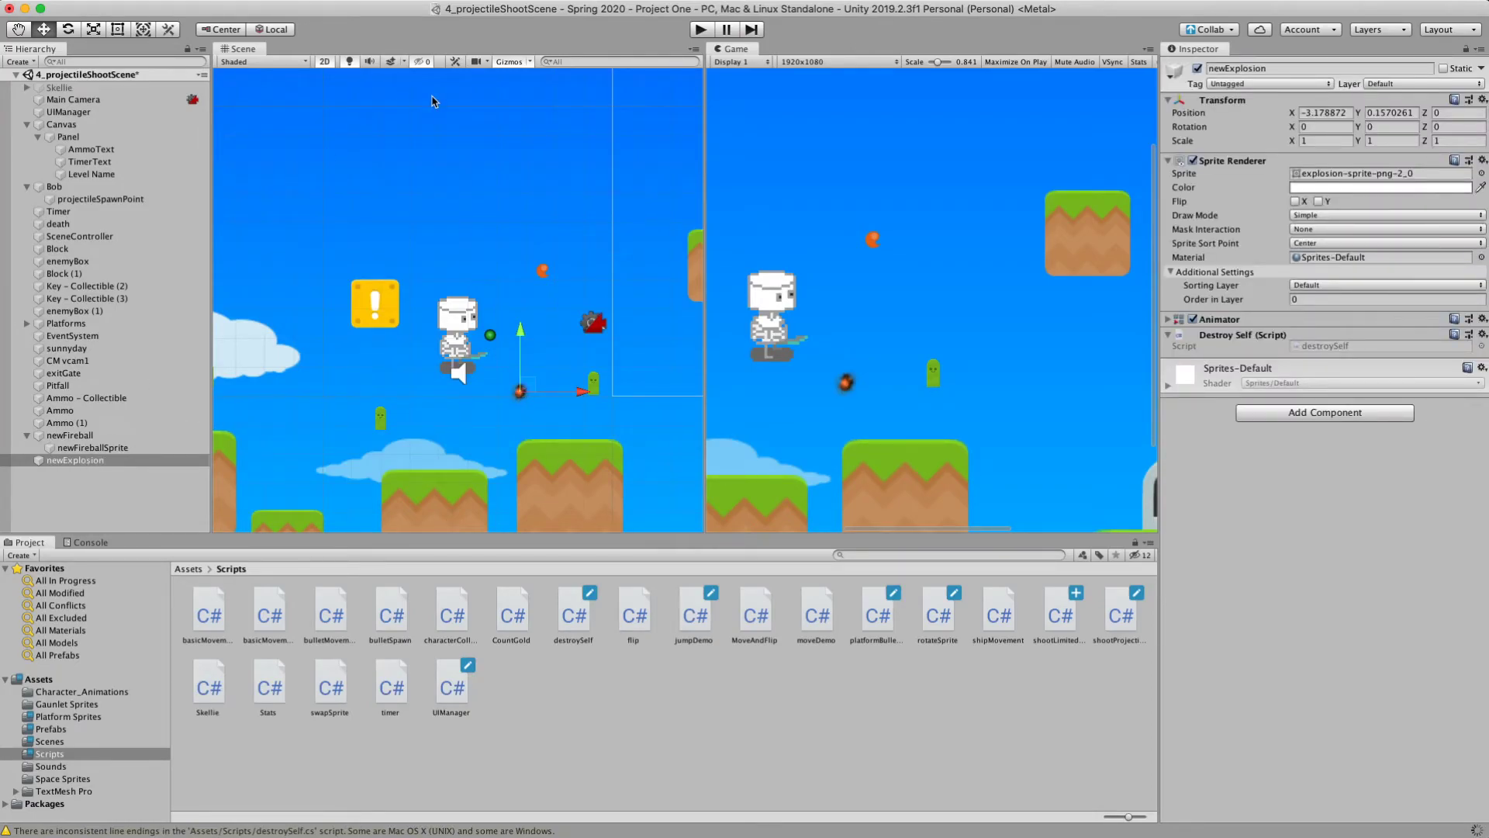
- Open the newExplosion animation timeline again and add an animation event at 0:00
{"action": "left_click", "coordinate": [445, 9]}
{"action": "mouse_move", "coordinate": [378, 9]}
{"action": "mouse_move", "coordinate": [446, 8]}
{"action": "mouse_move", "coordinate": [496, 225]}
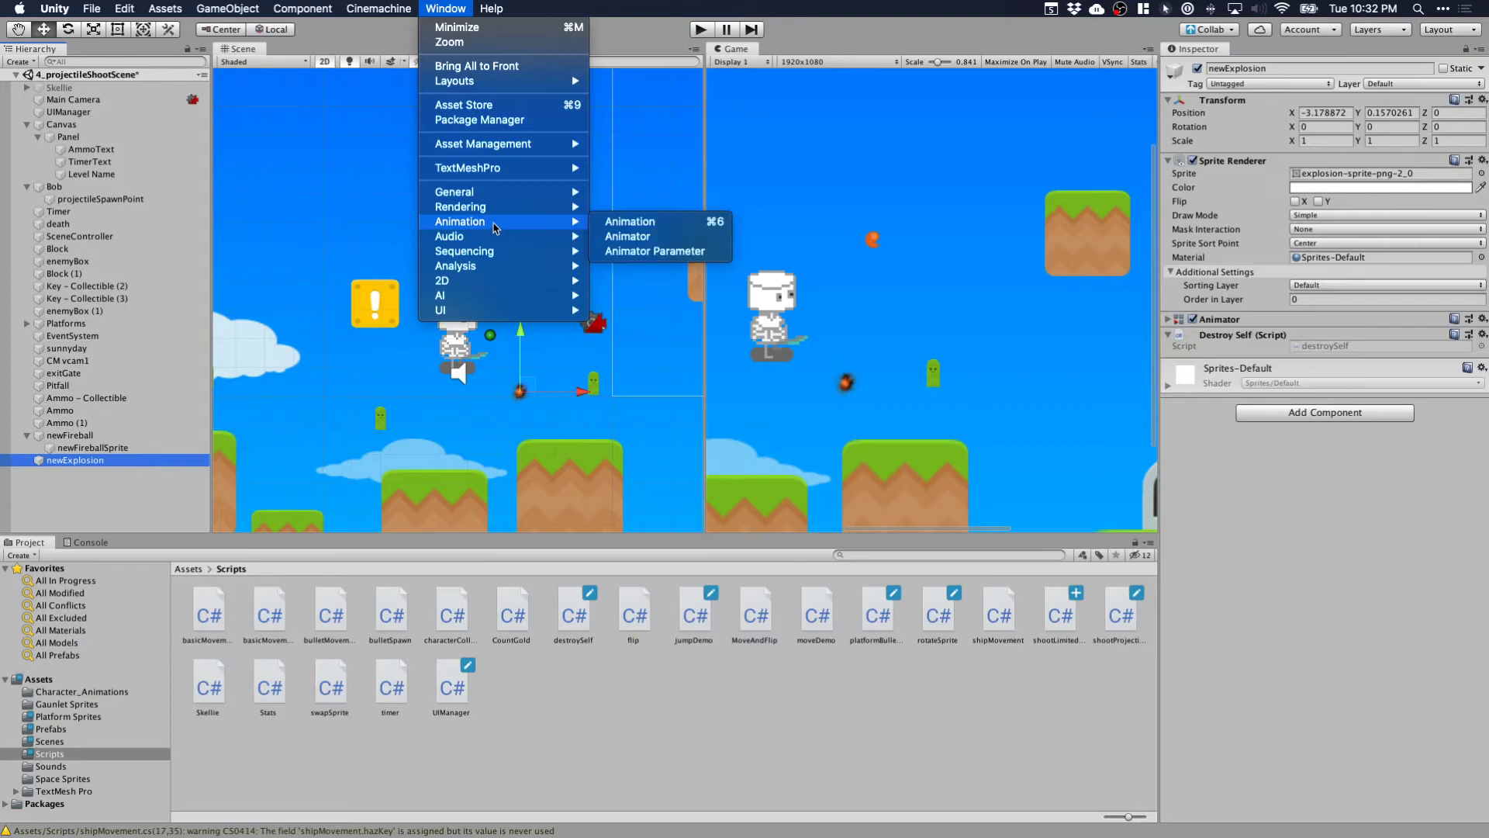
{"action": "left_click", "coordinate": [665, 223]}
{"action": "left_click_drag", "start_coordinate": [809, 444], "coordinate": [512, 254]}
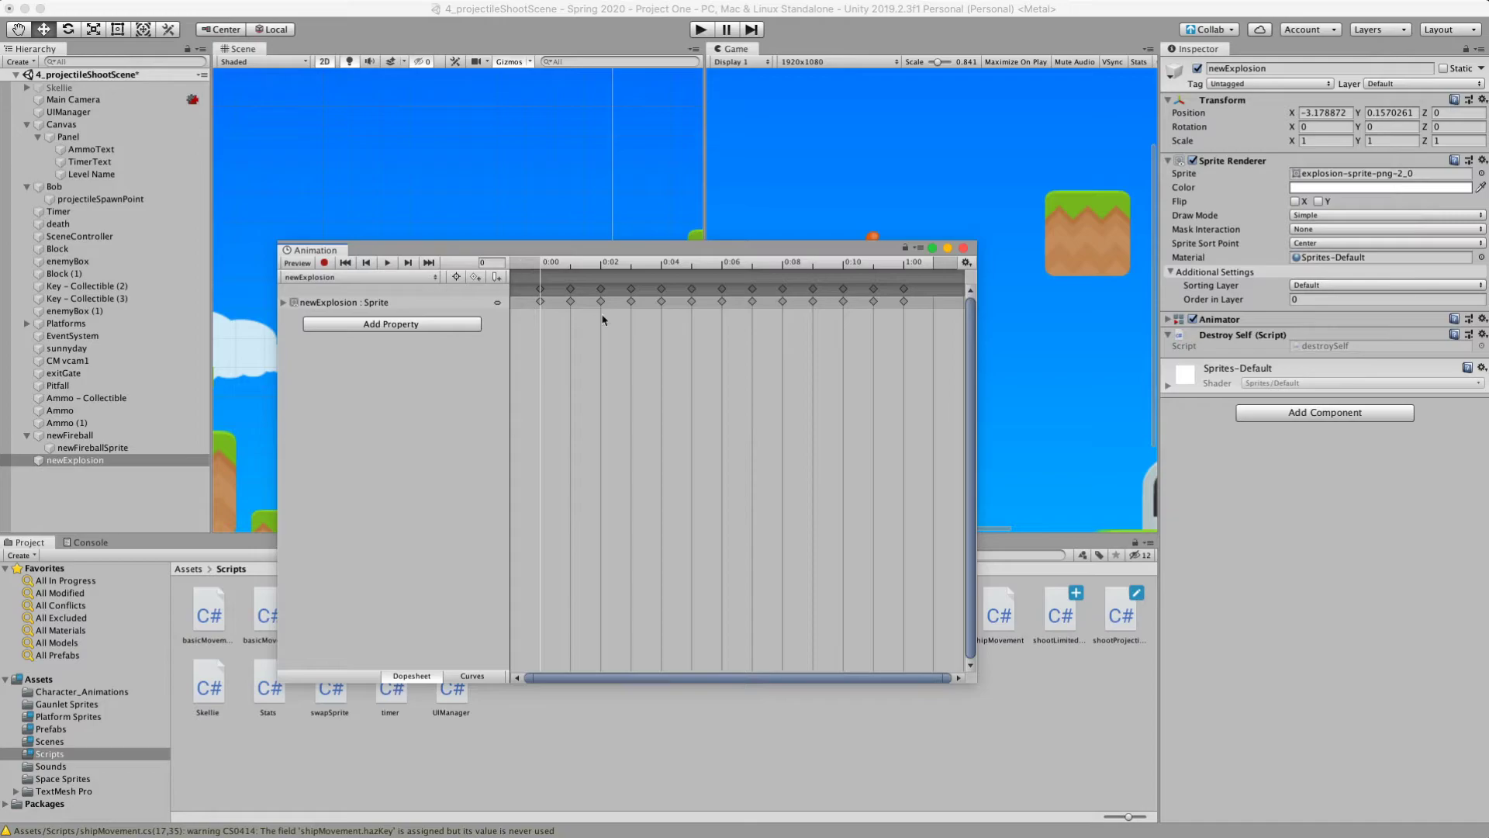
{"action": "left_click", "coordinate": [496, 278]}
- Move the animation event to 1:01, just past the last explosion keyframe
{"action": "left_click_drag", "start_coordinate": [975, 677], "coordinate": [1206, 687]}
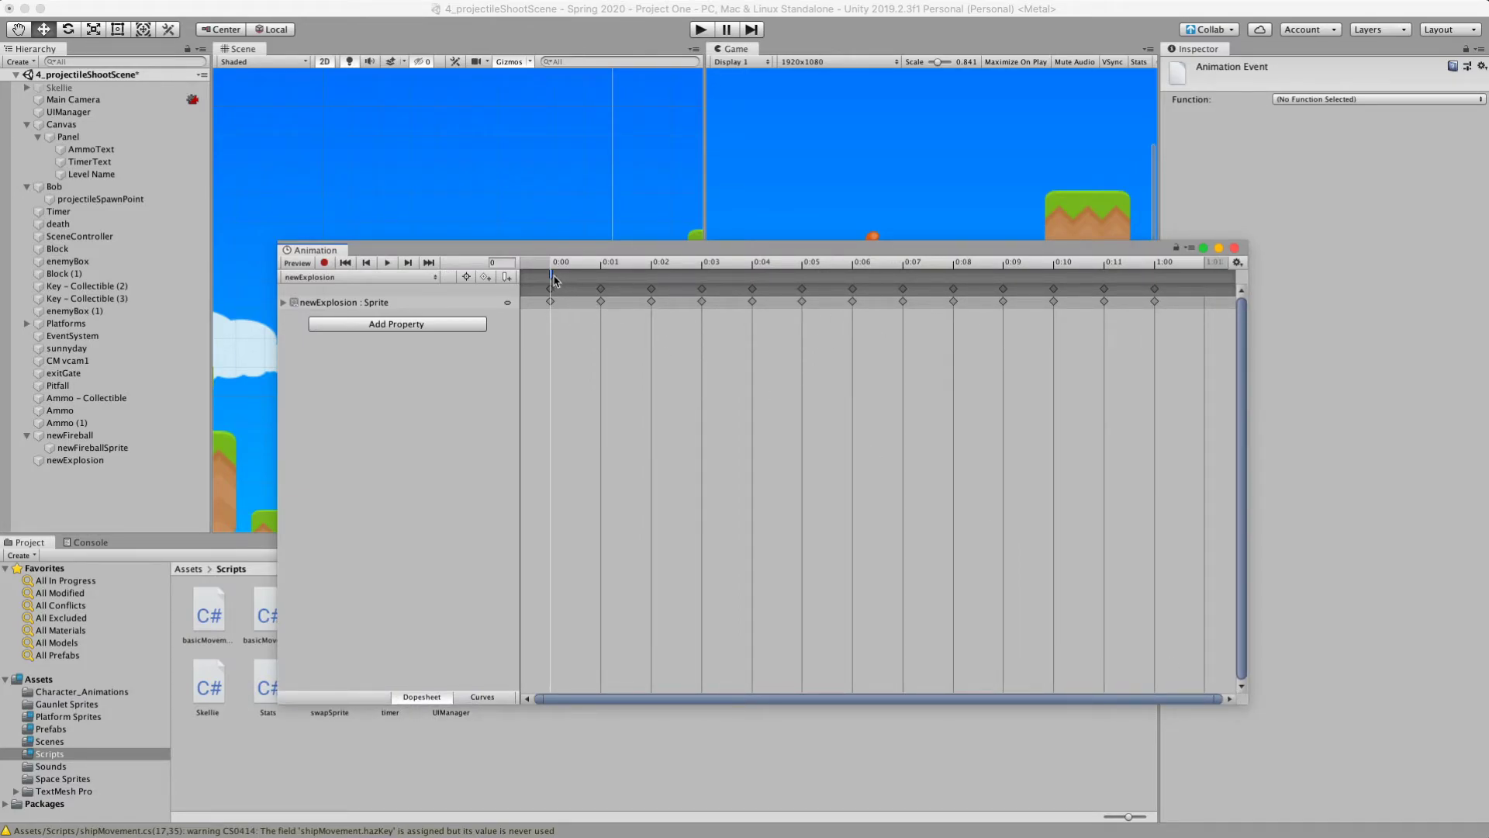
{"action": "left_click_drag", "start_coordinate": [552, 278], "coordinate": [1207, 293]}
{"action": "left_click_drag", "start_coordinate": [1152, 256], "coordinate": [947, 211]}
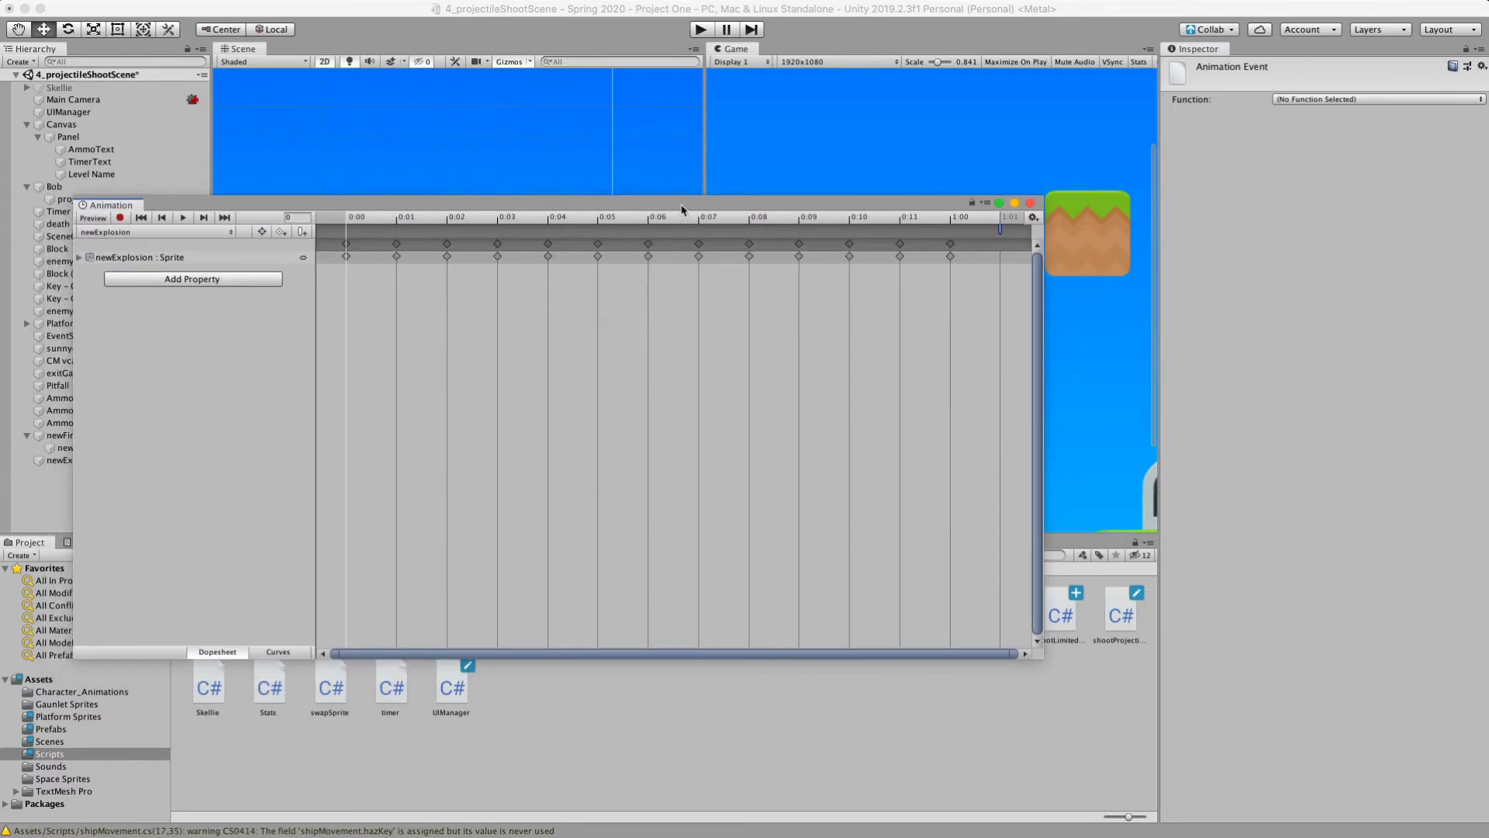
{"action": "left_click_drag", "start_coordinate": [683, 210], "coordinate": [795, 169]}
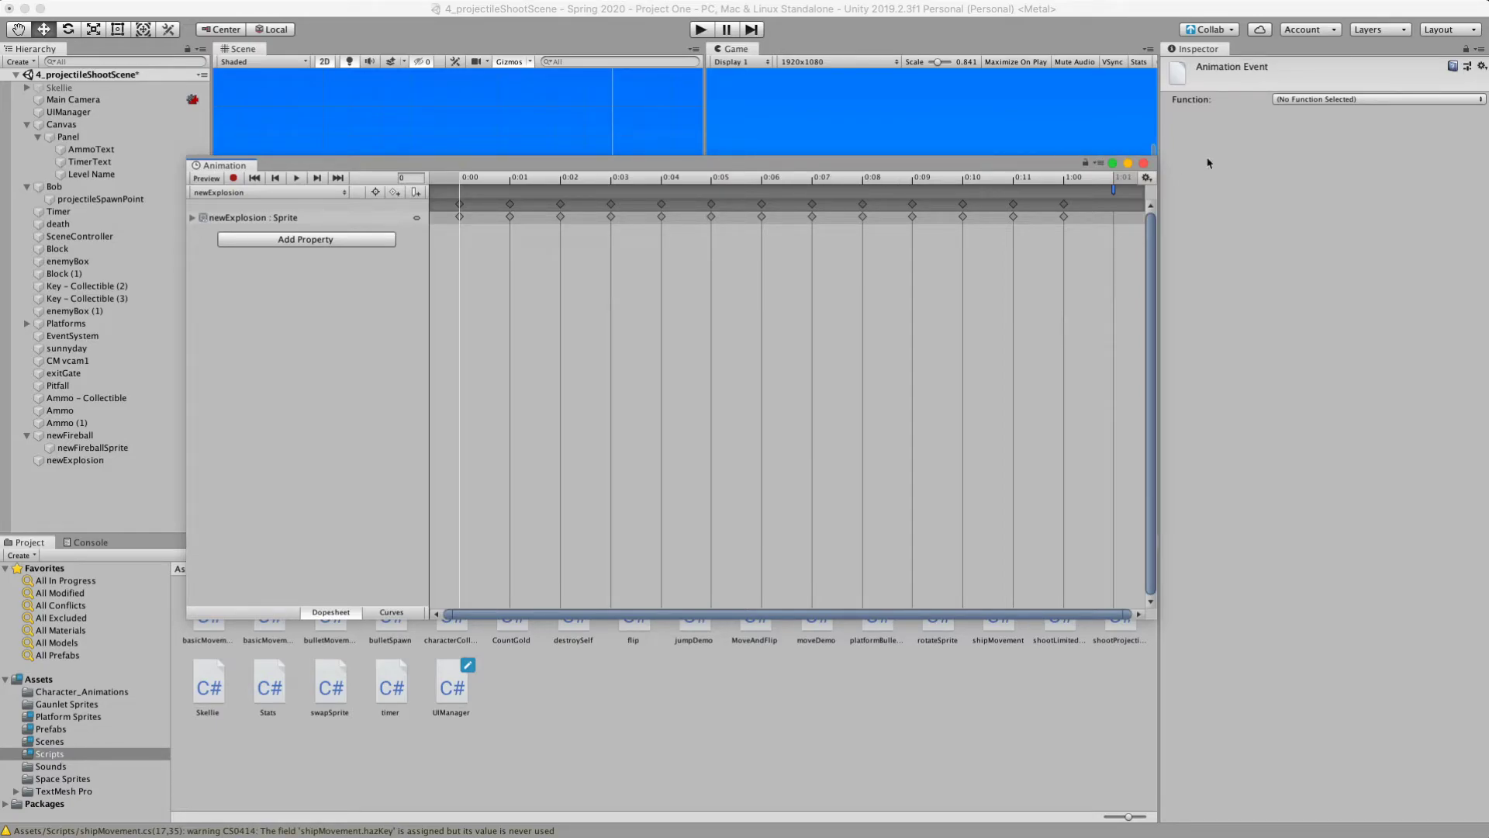
- Set the animation event's function to destroy ( )
{"action": "left_click", "coordinate": [1316, 101]}
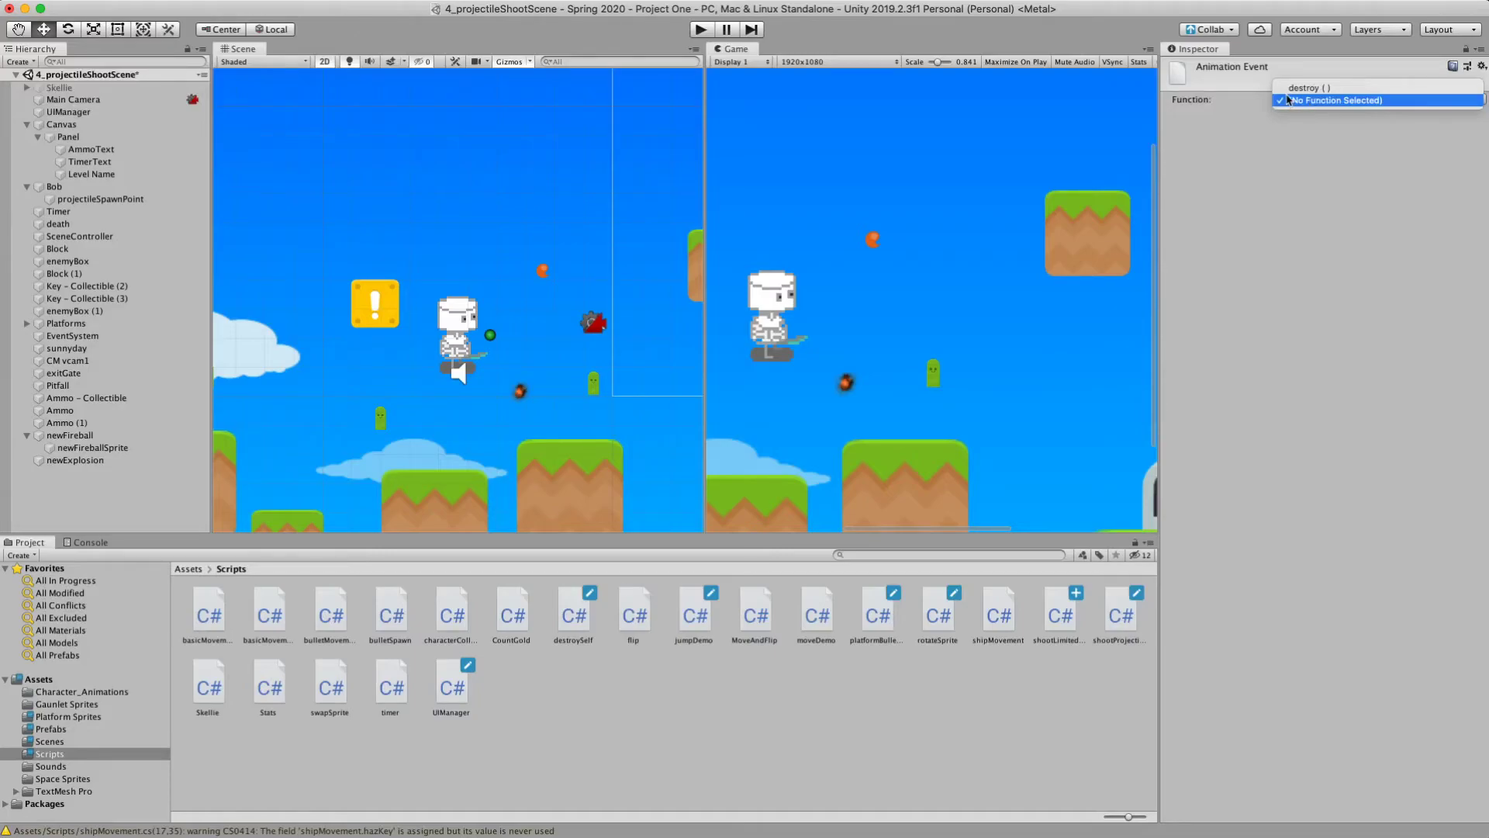
{"action": "left_click", "coordinate": [1199, 101]}
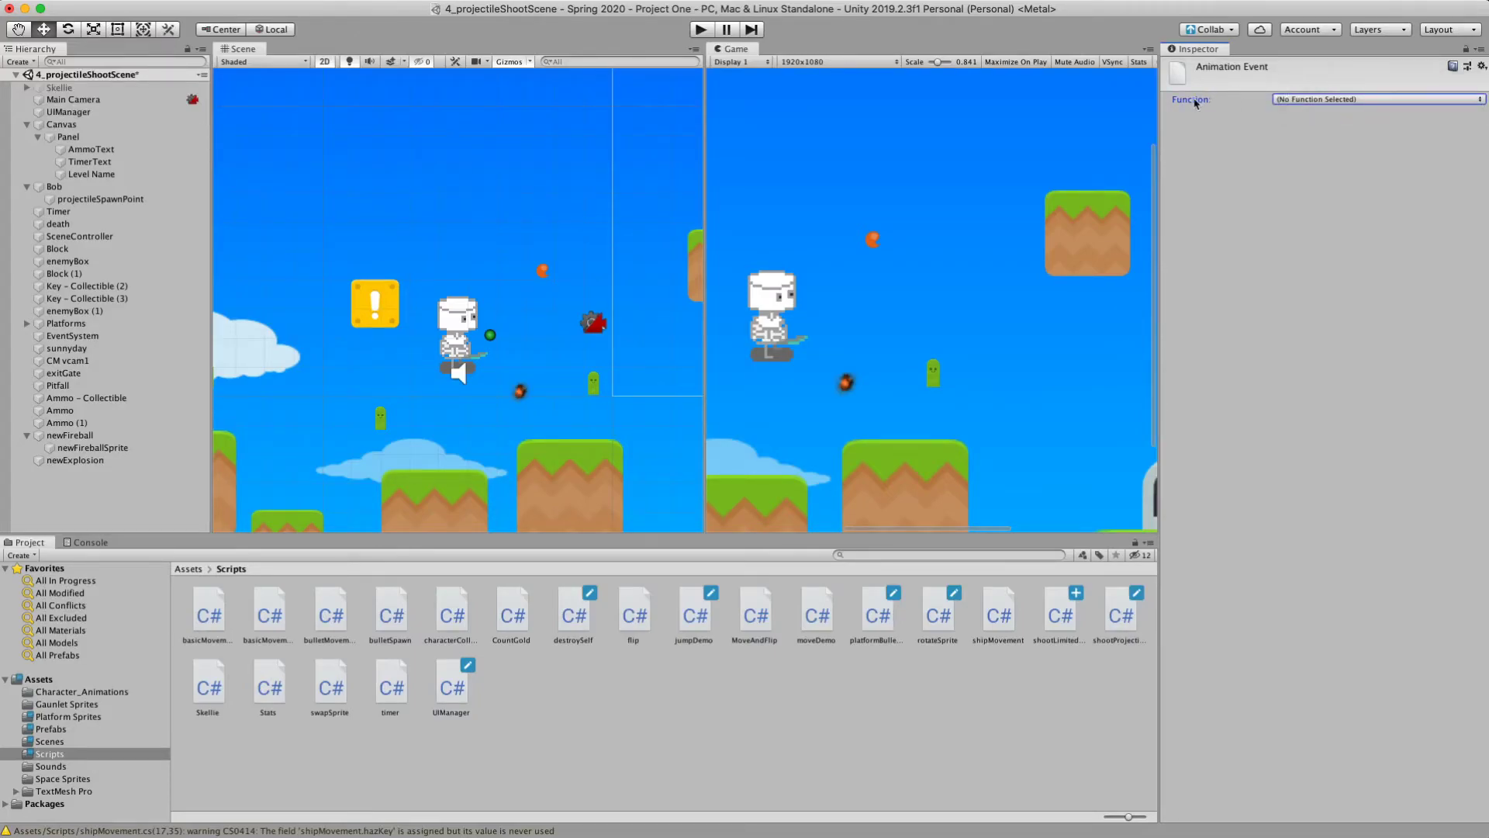
{"action": "left_click", "coordinate": [1309, 101]}
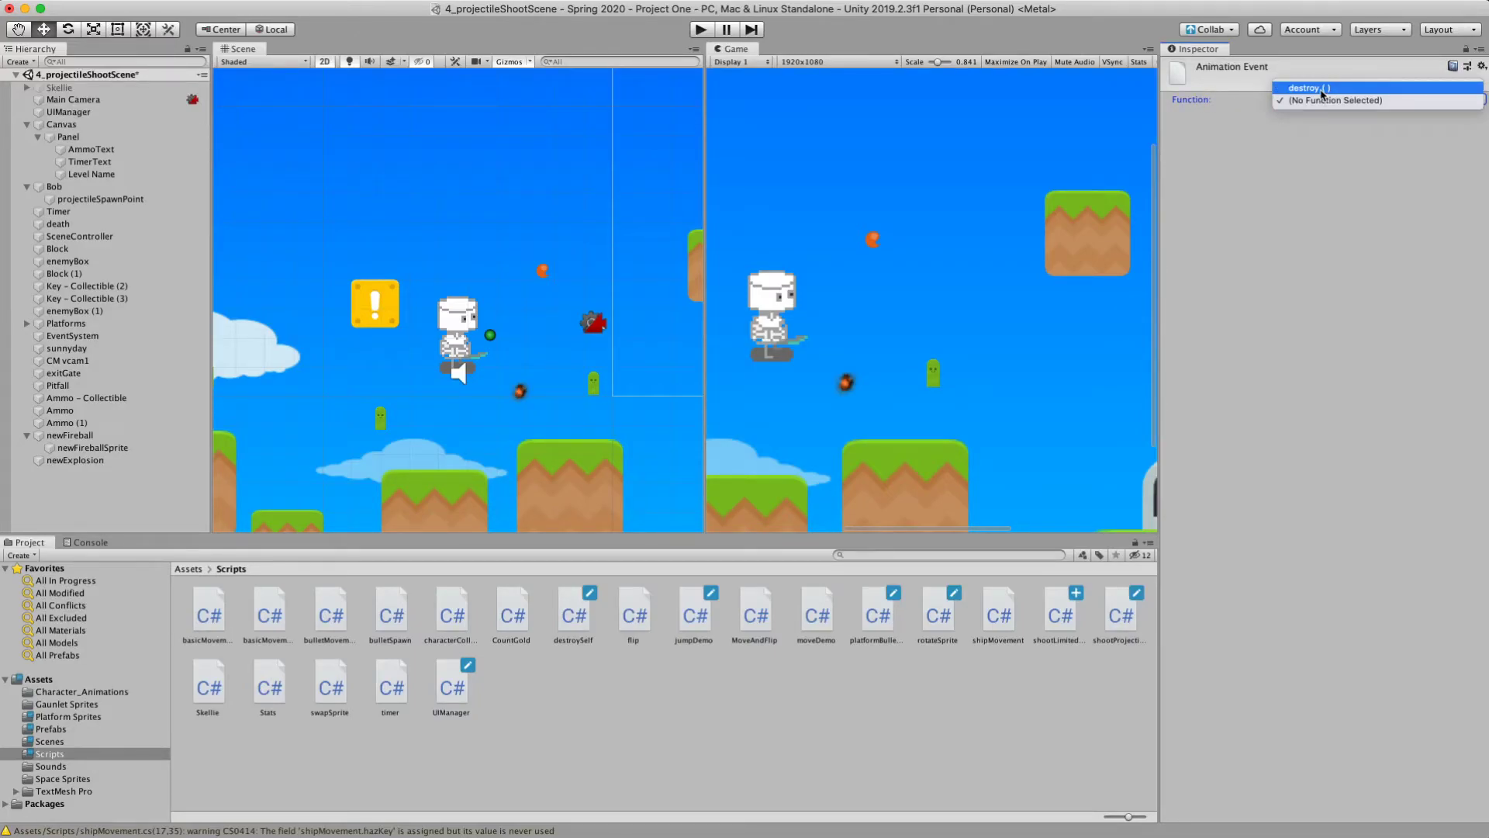
{"action": "left_click", "coordinate": [1321, 90]}
- Reopen the newExplosion animation and check which function is assigned to its event at 1:01
{"action": "left_click", "coordinate": [91, 461]}
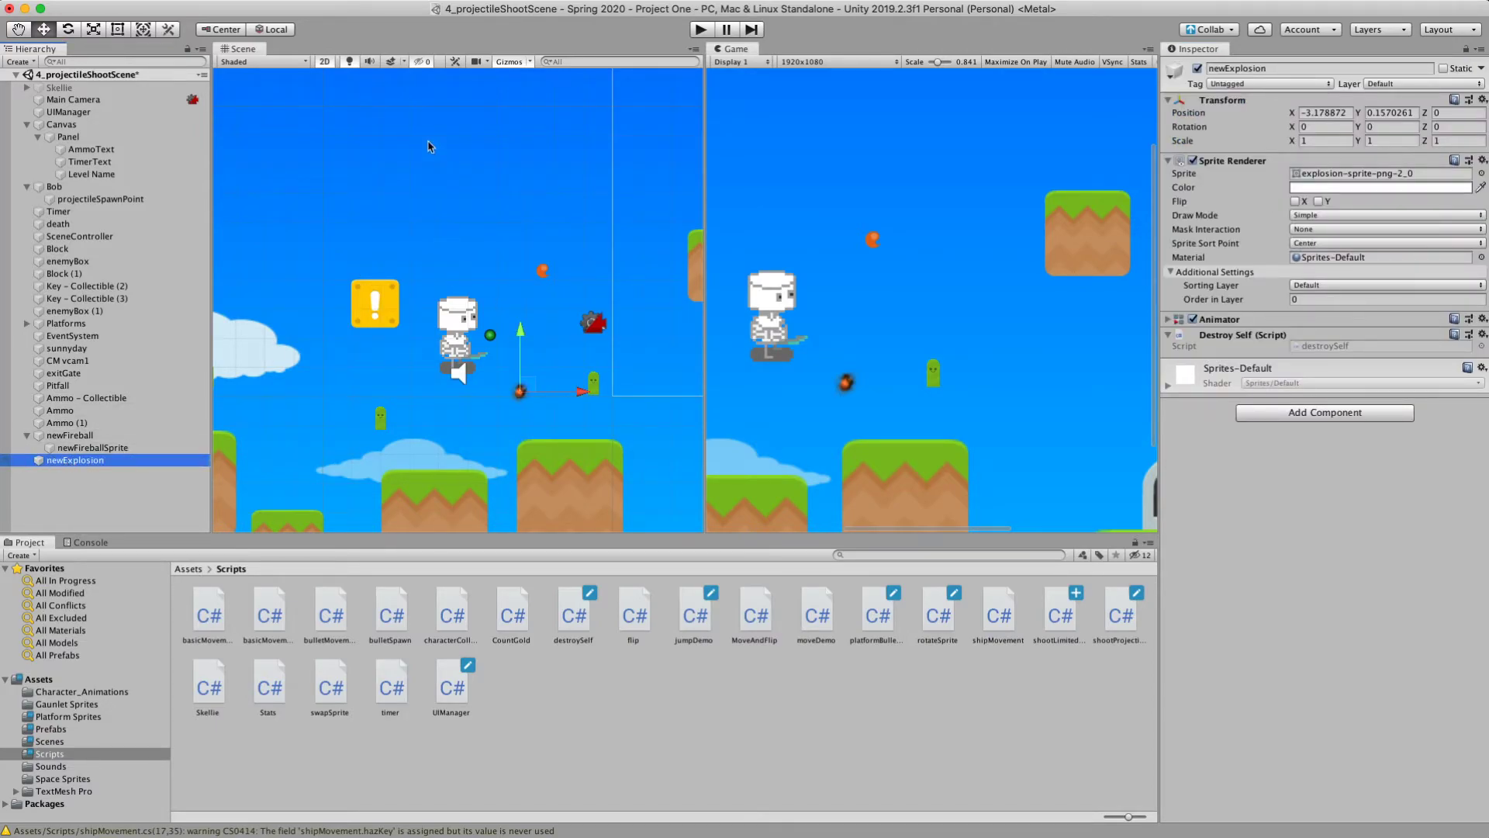
{"action": "mouse_move", "coordinate": [361, 3]}
{"action": "left_click", "coordinate": [445, 9]}
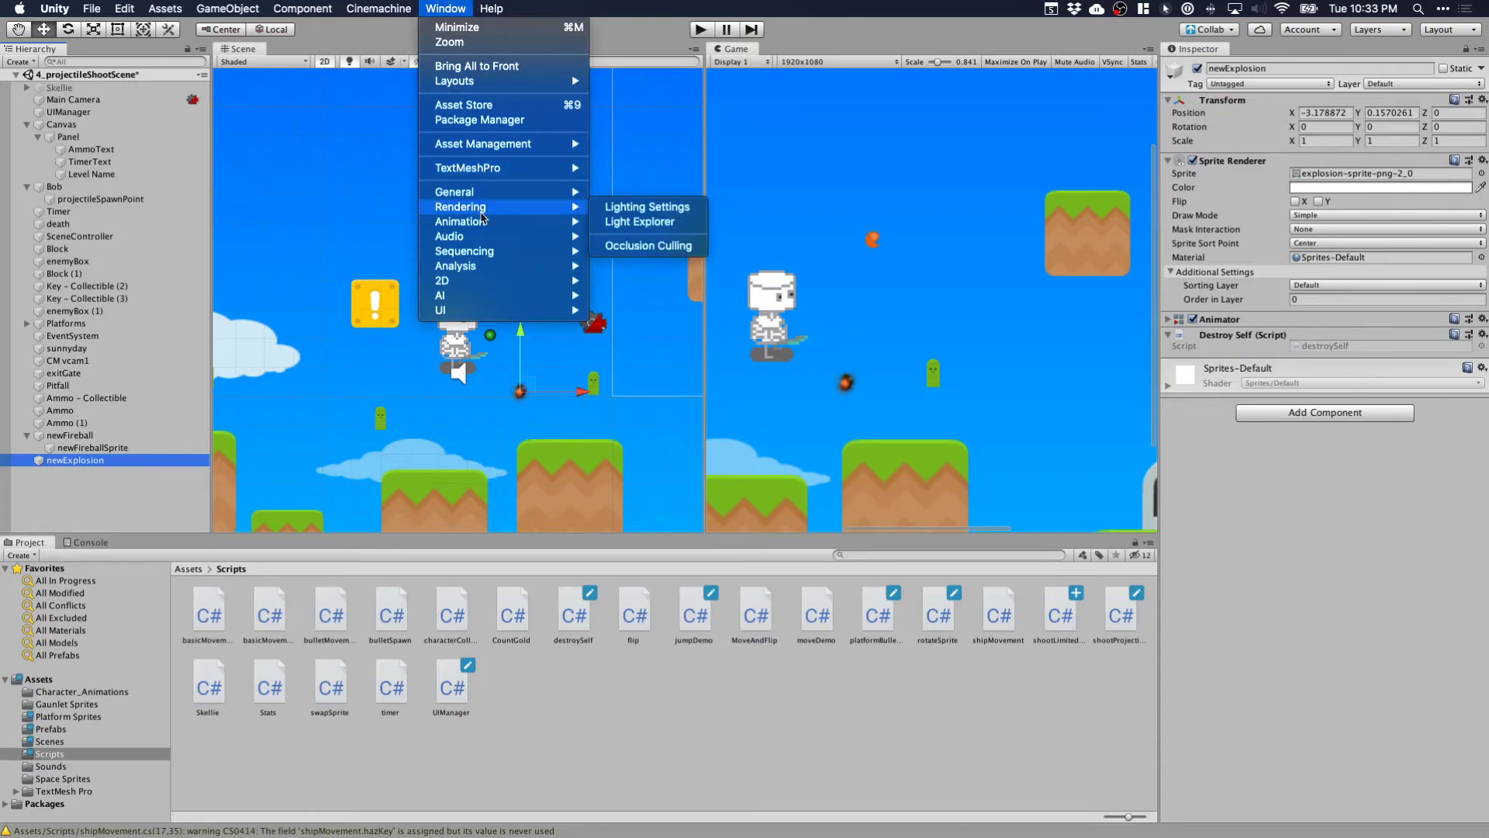
{"action": "mouse_move", "coordinate": [479, 225]}
{"action": "left_click", "coordinate": [629, 222]}
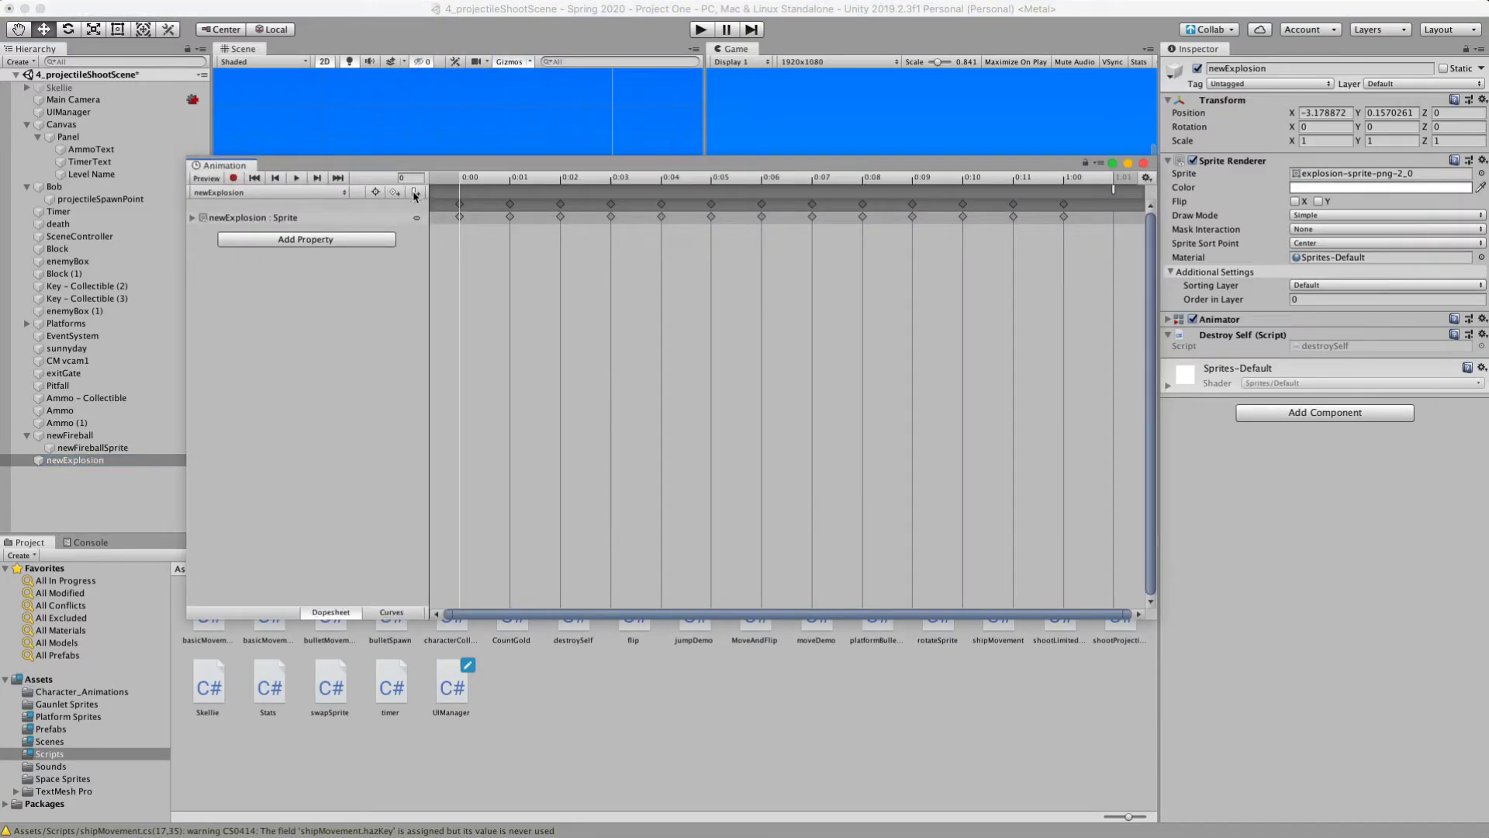
{"action": "left_click", "coordinate": [1114, 196]}
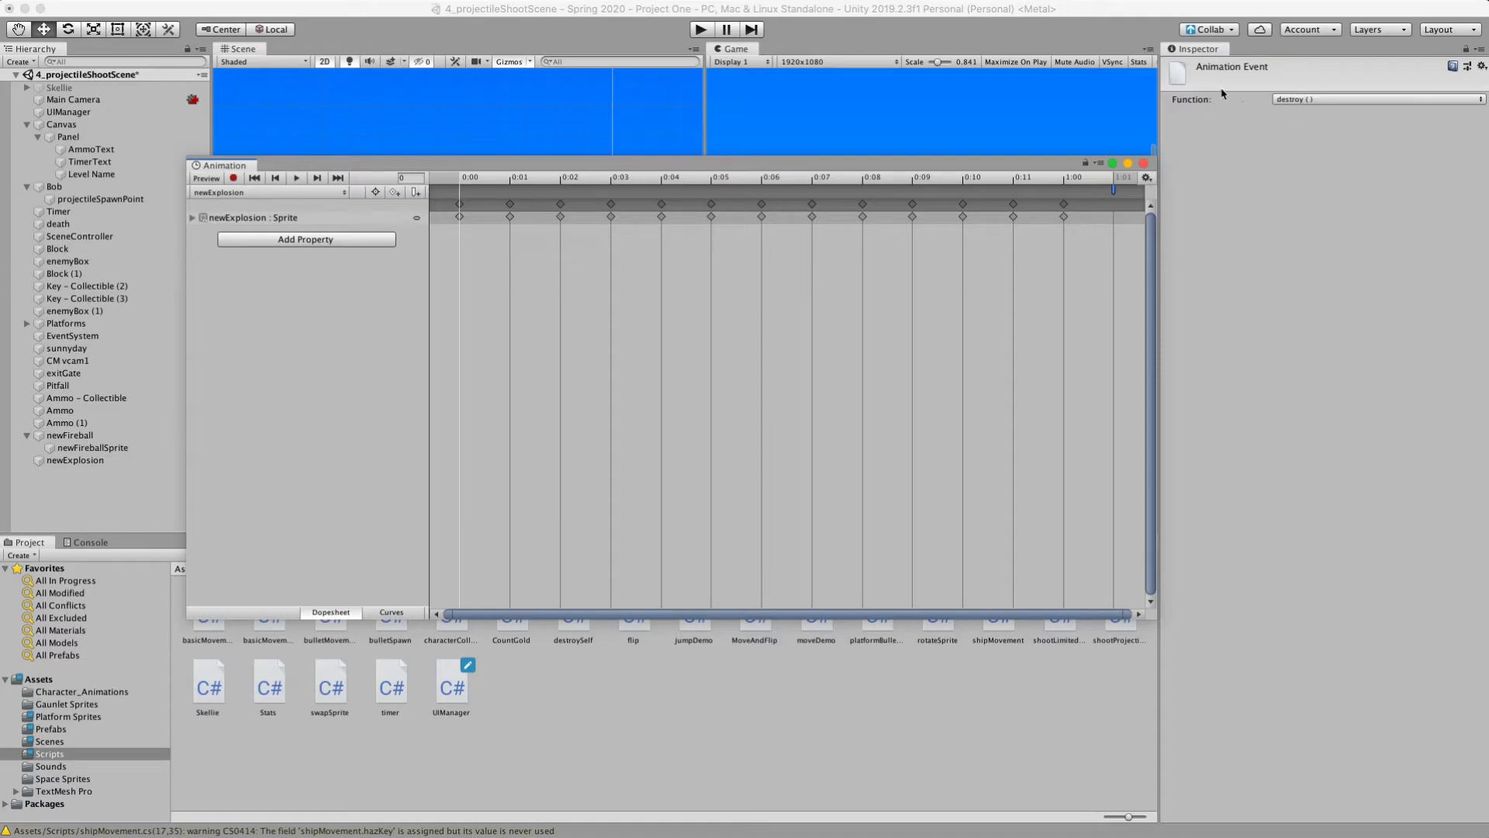
{"action": "left_click", "coordinate": [1347, 100]}
{"action": "left_click", "coordinate": [1307, 102]}
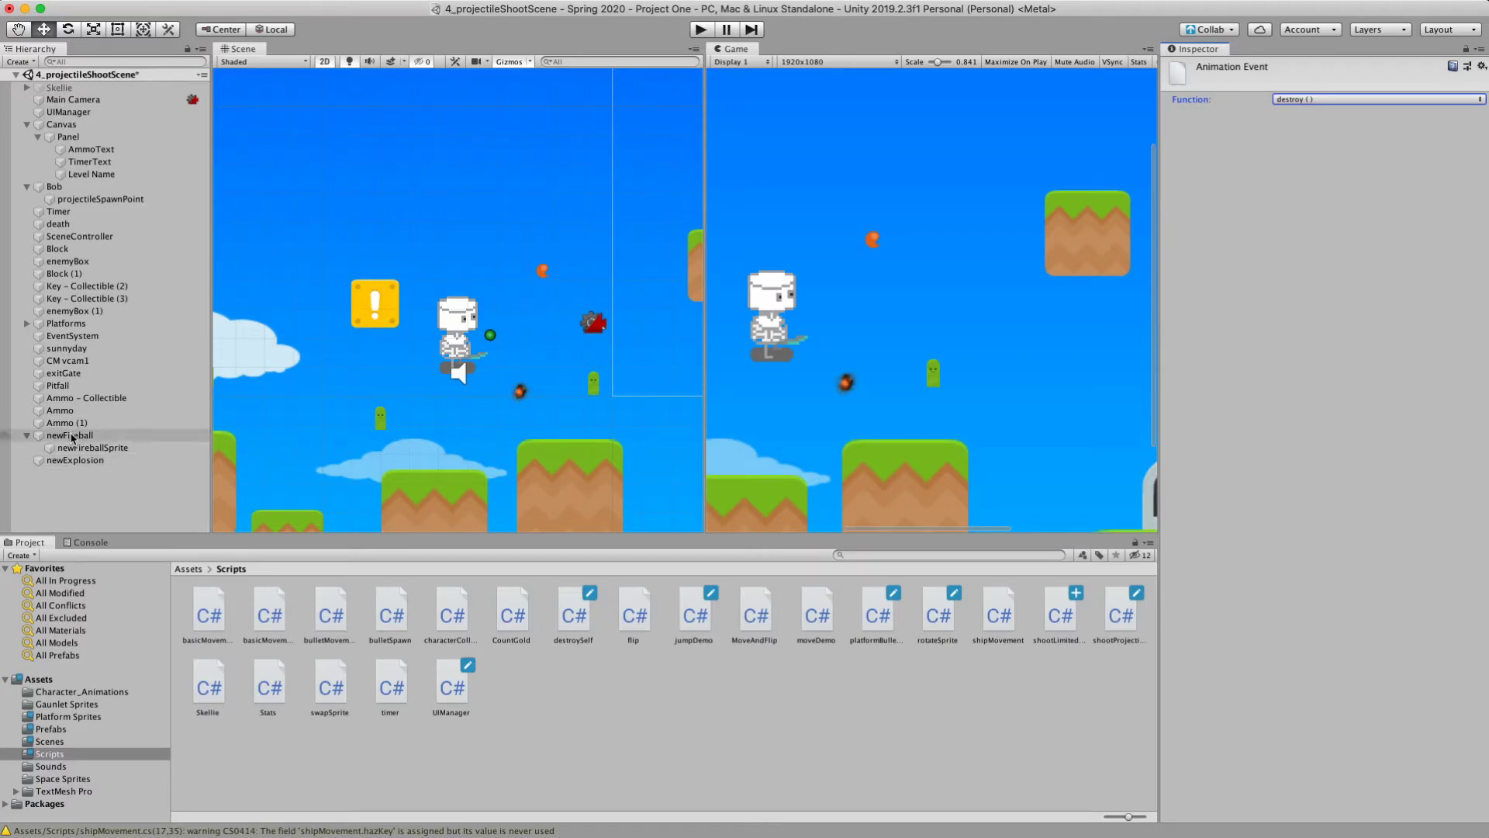
{"action": "left_click", "coordinate": [93, 461]}
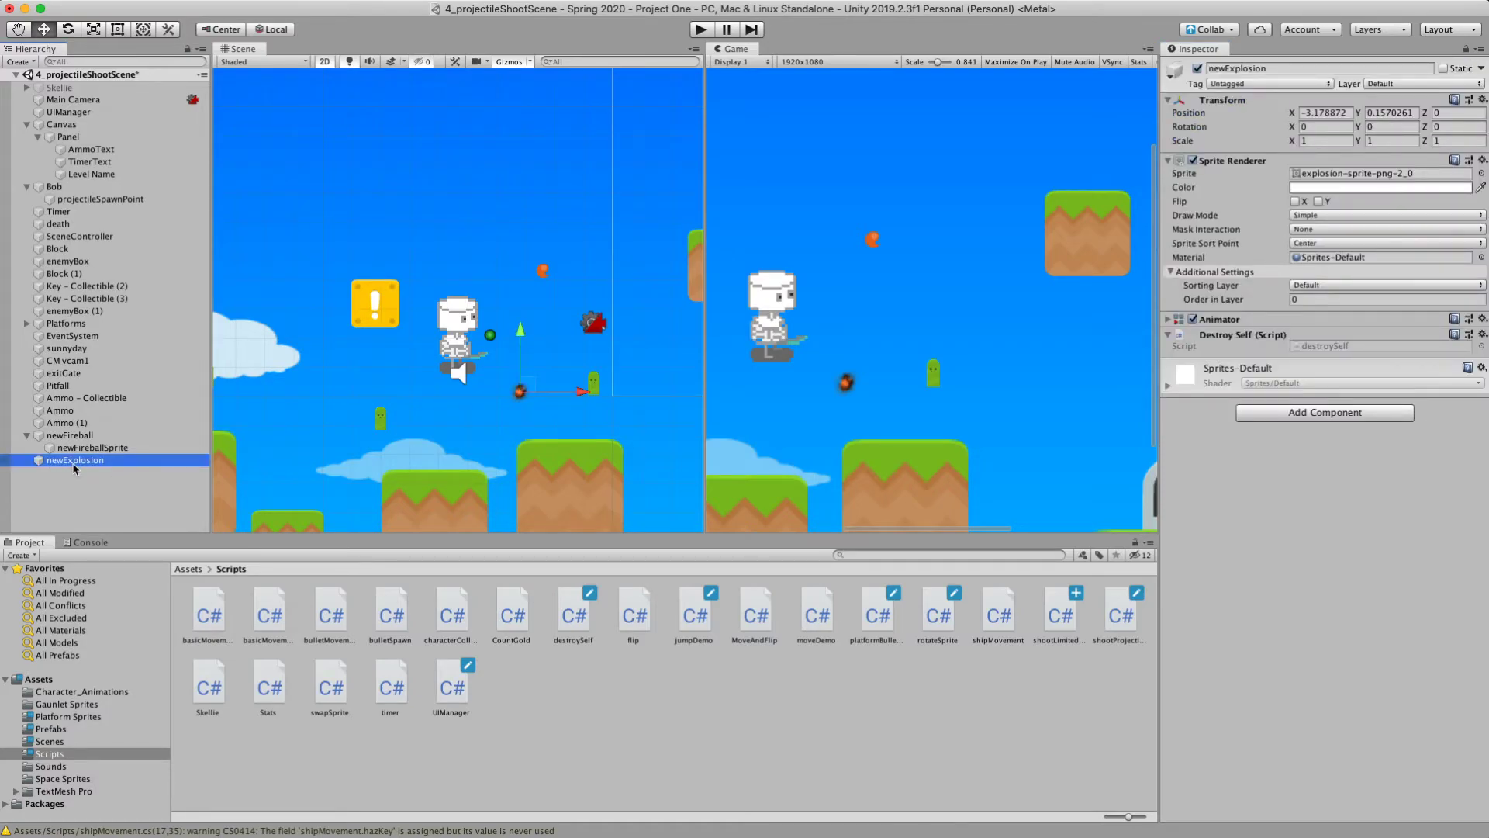
- Playtest newExplosion's self-destruction in the scene, and review the components of newFireballSprite, newExplosion and newFireball
{"action": "left_click", "coordinate": [701, 29]}
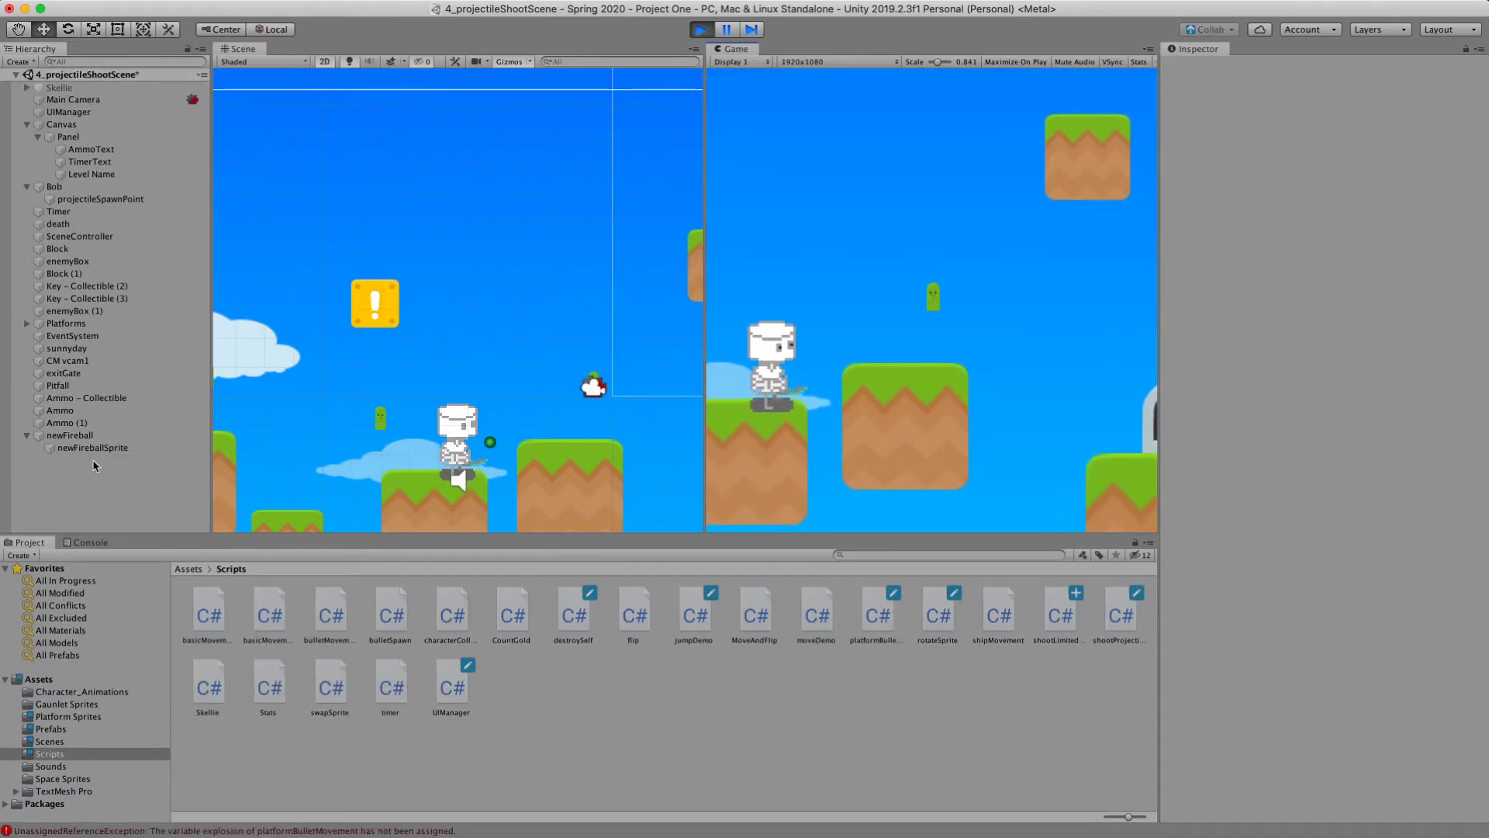
{"action": "left_click", "coordinate": [703, 31]}
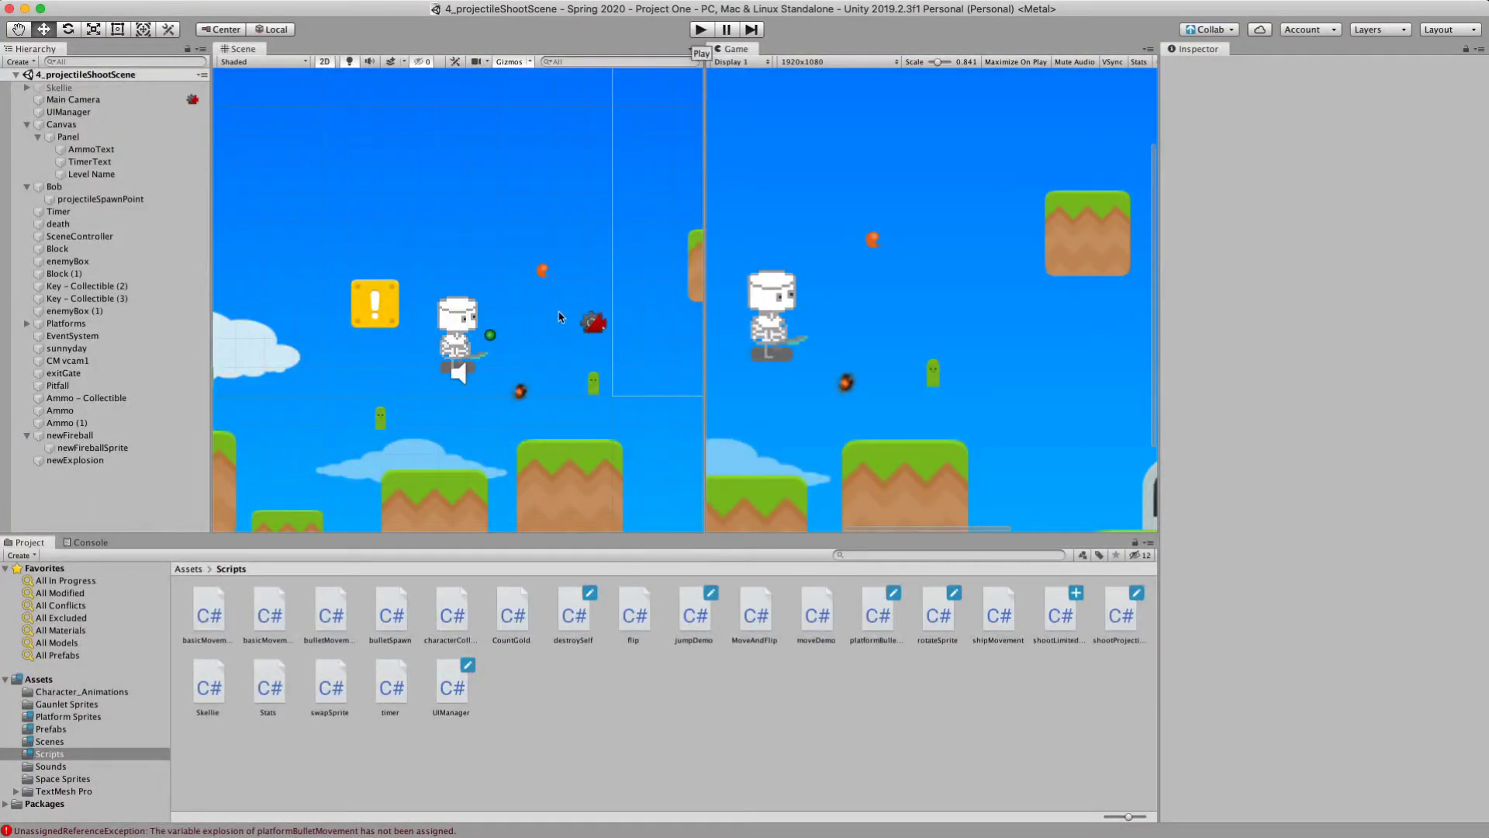
{"action": "left_click", "coordinate": [542, 272]}
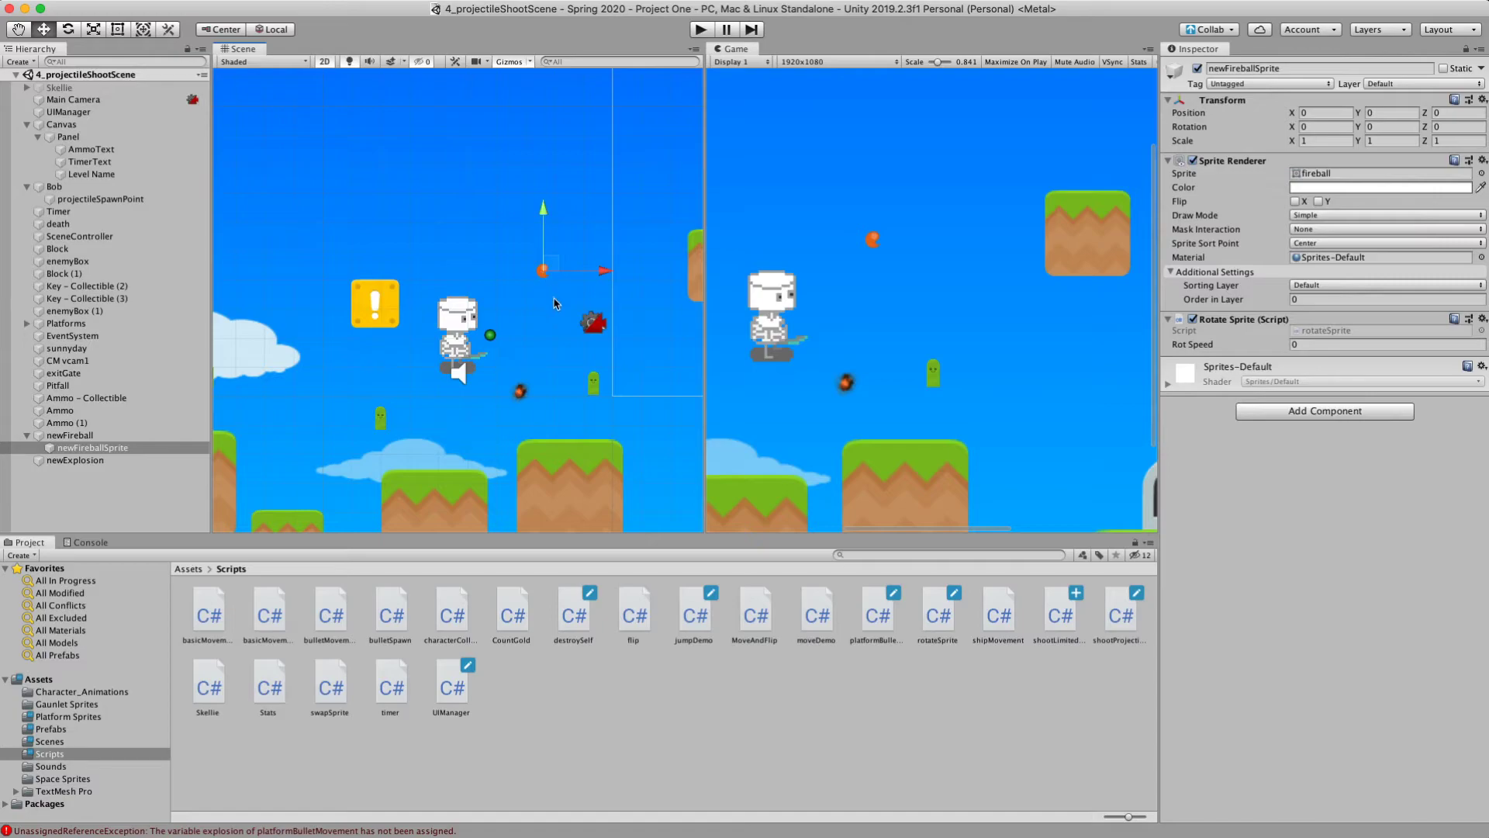
{"action": "left_click", "coordinate": [521, 393]}
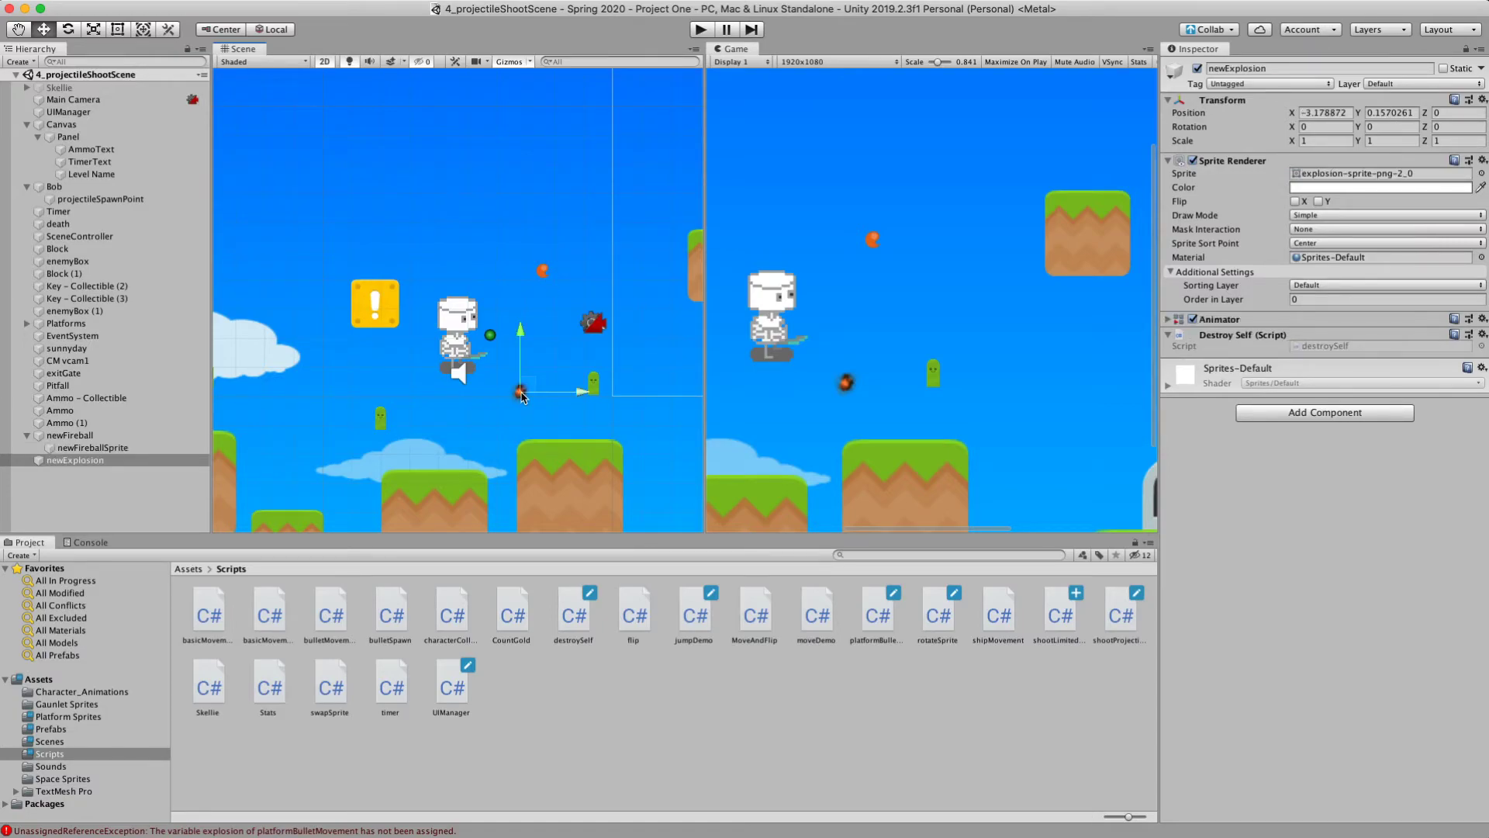
{"action": "left_click", "coordinate": [93, 447]}
{"action": "left_click", "coordinate": [69, 435]}
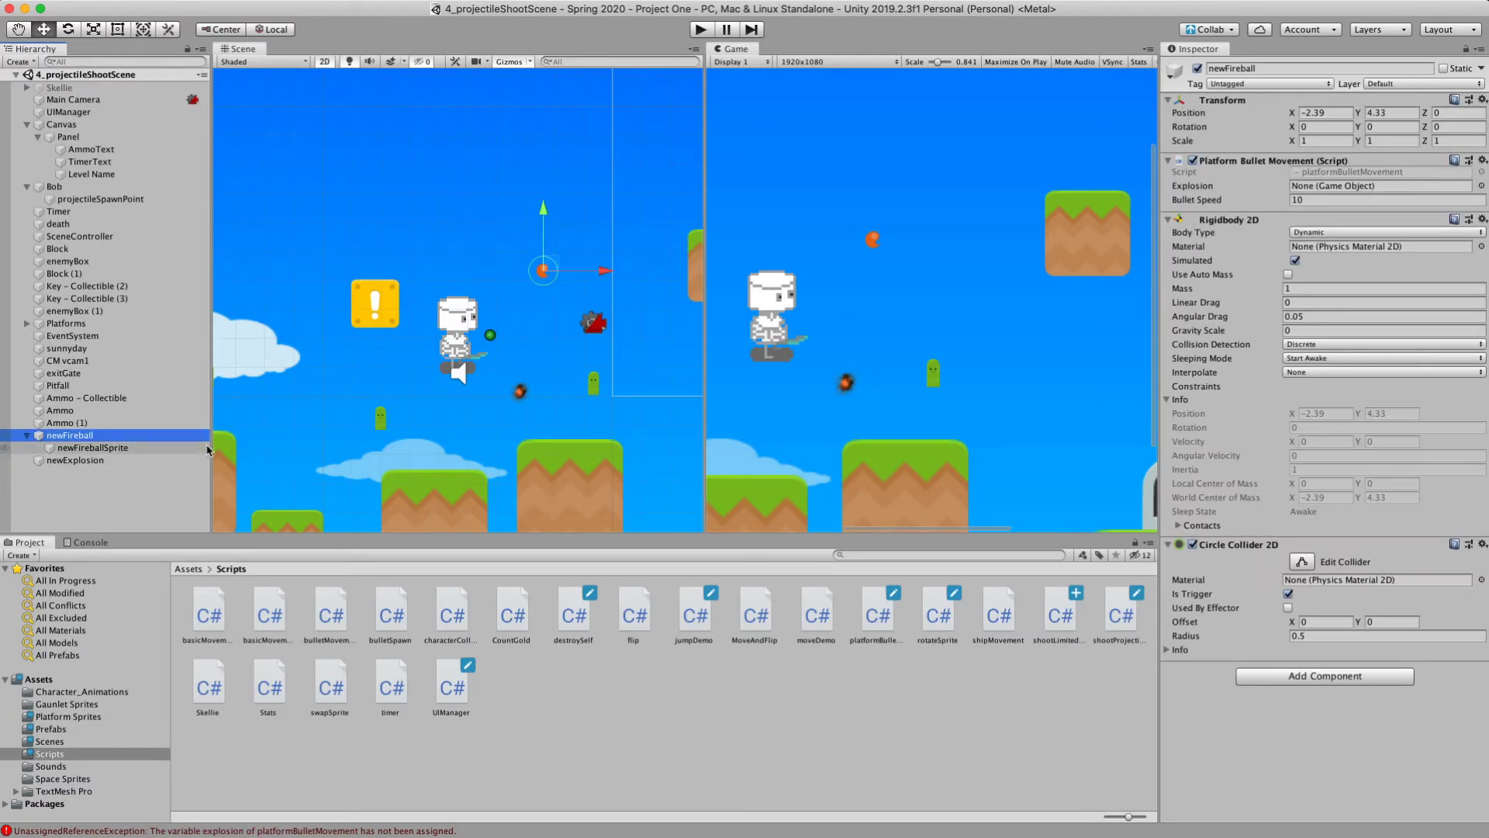
- Save newExplosion as a prefab in the Prefabs folder and delete its instance from the scene
{"action": "left_click", "coordinate": [125, 460]}
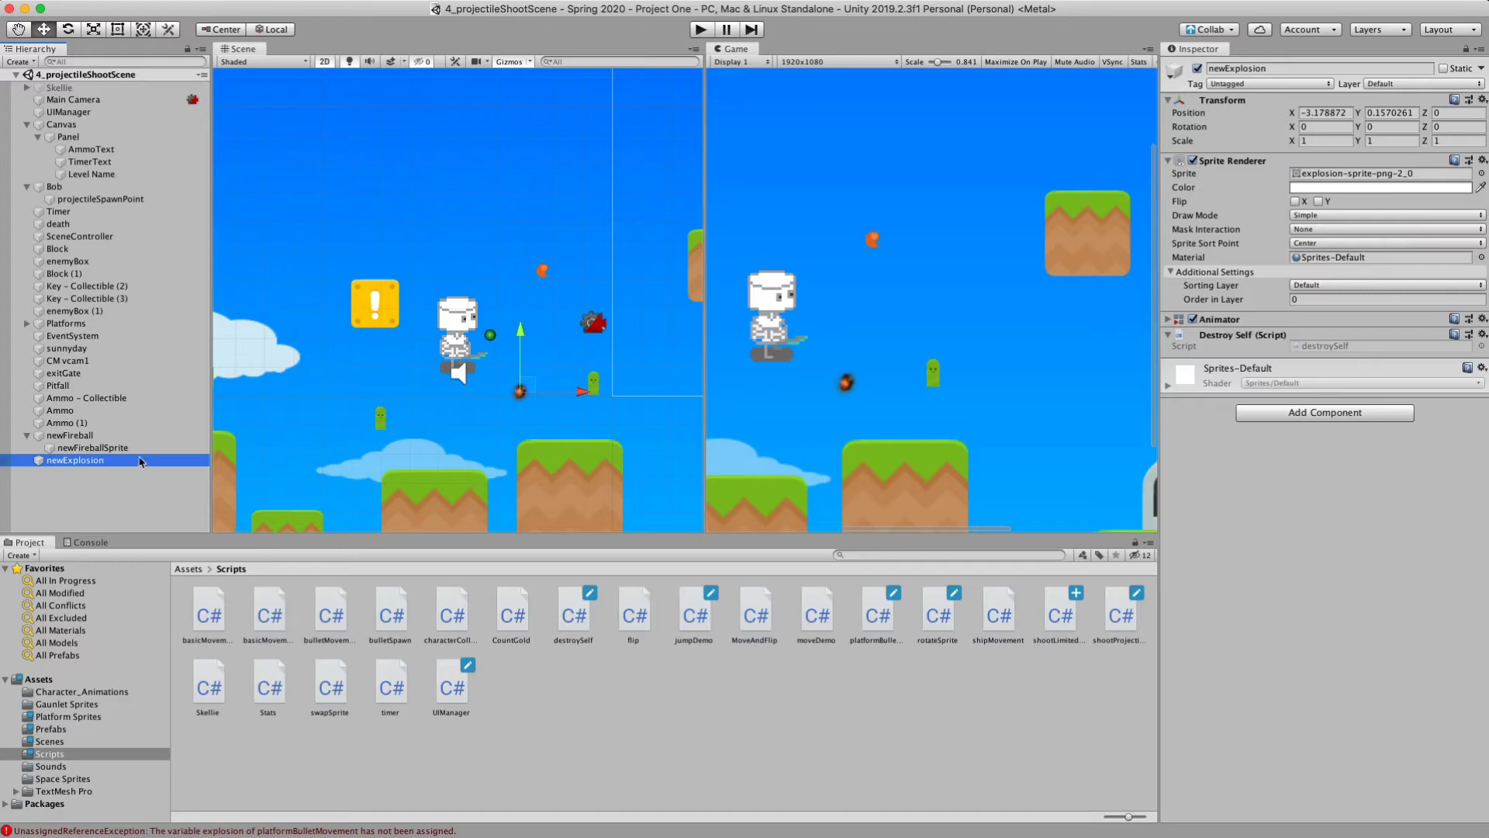
{"action": "left_click_drag", "start_coordinate": [108, 463], "coordinate": [63, 730]}
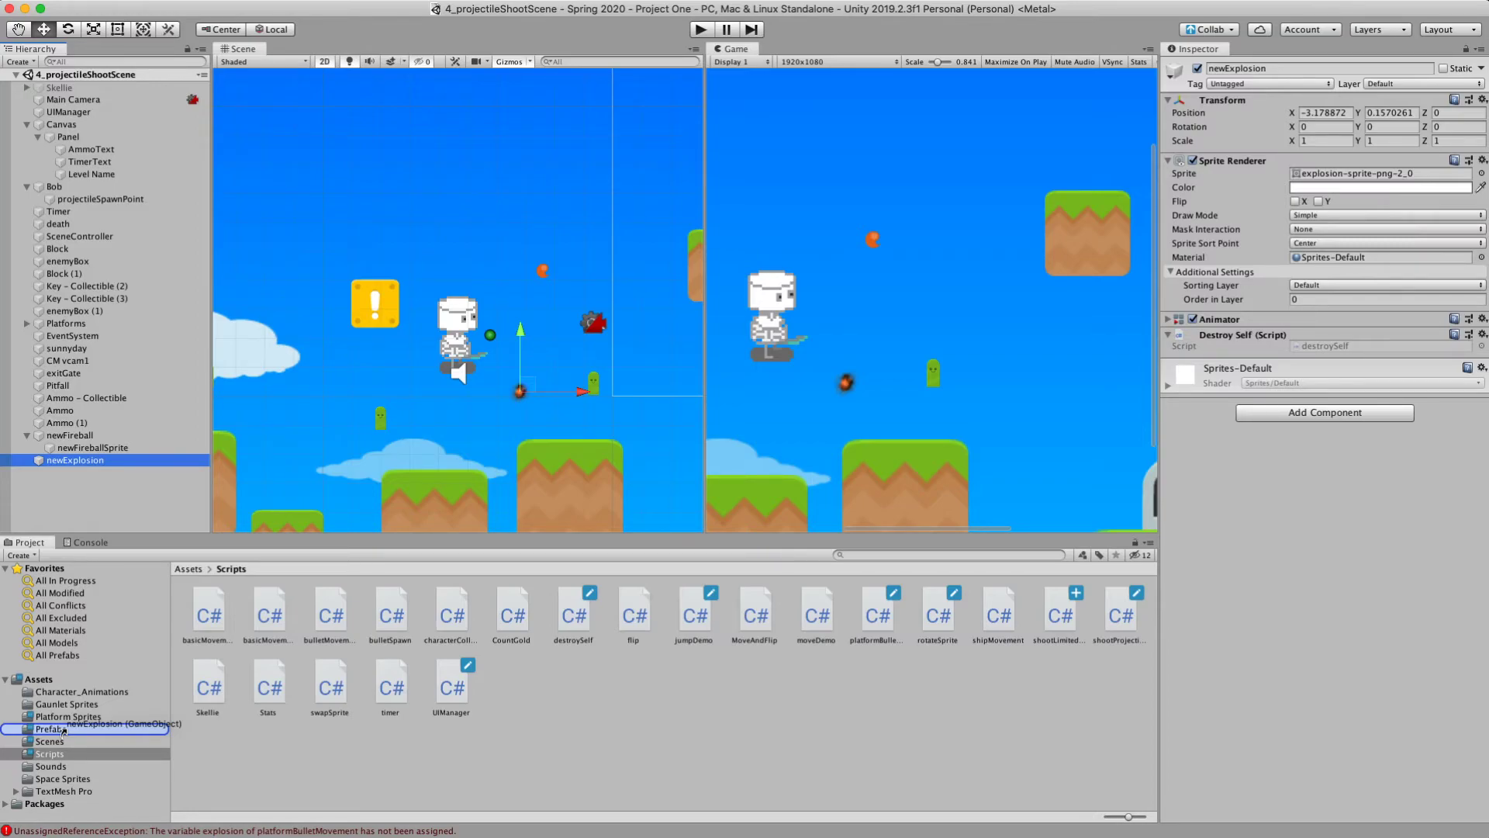
{"action": "left_click_drag", "start_coordinate": [64, 729], "coordinate": [64, 729]}
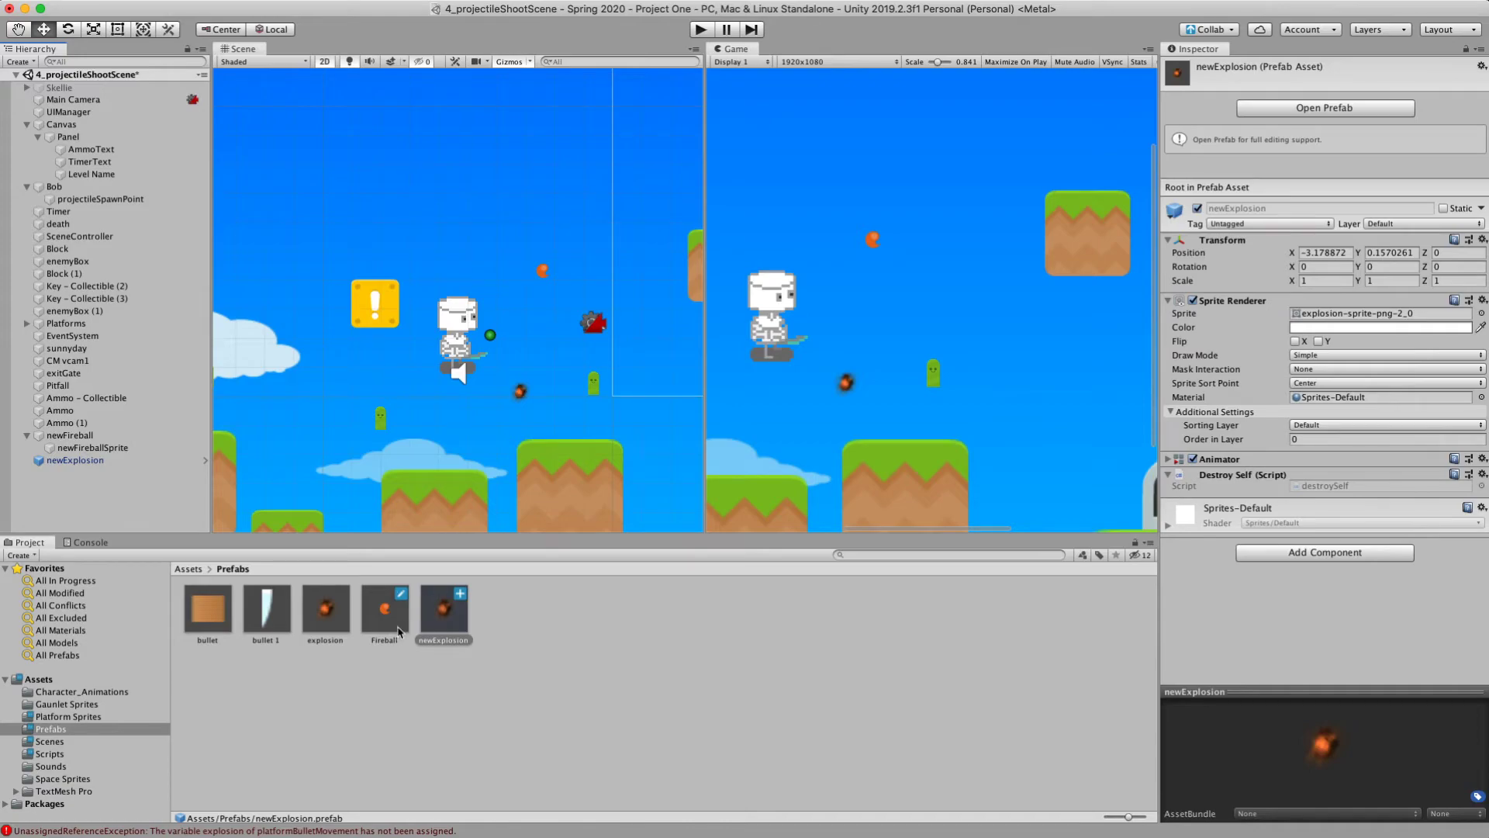
{"action": "left_click", "coordinate": [74, 461]}
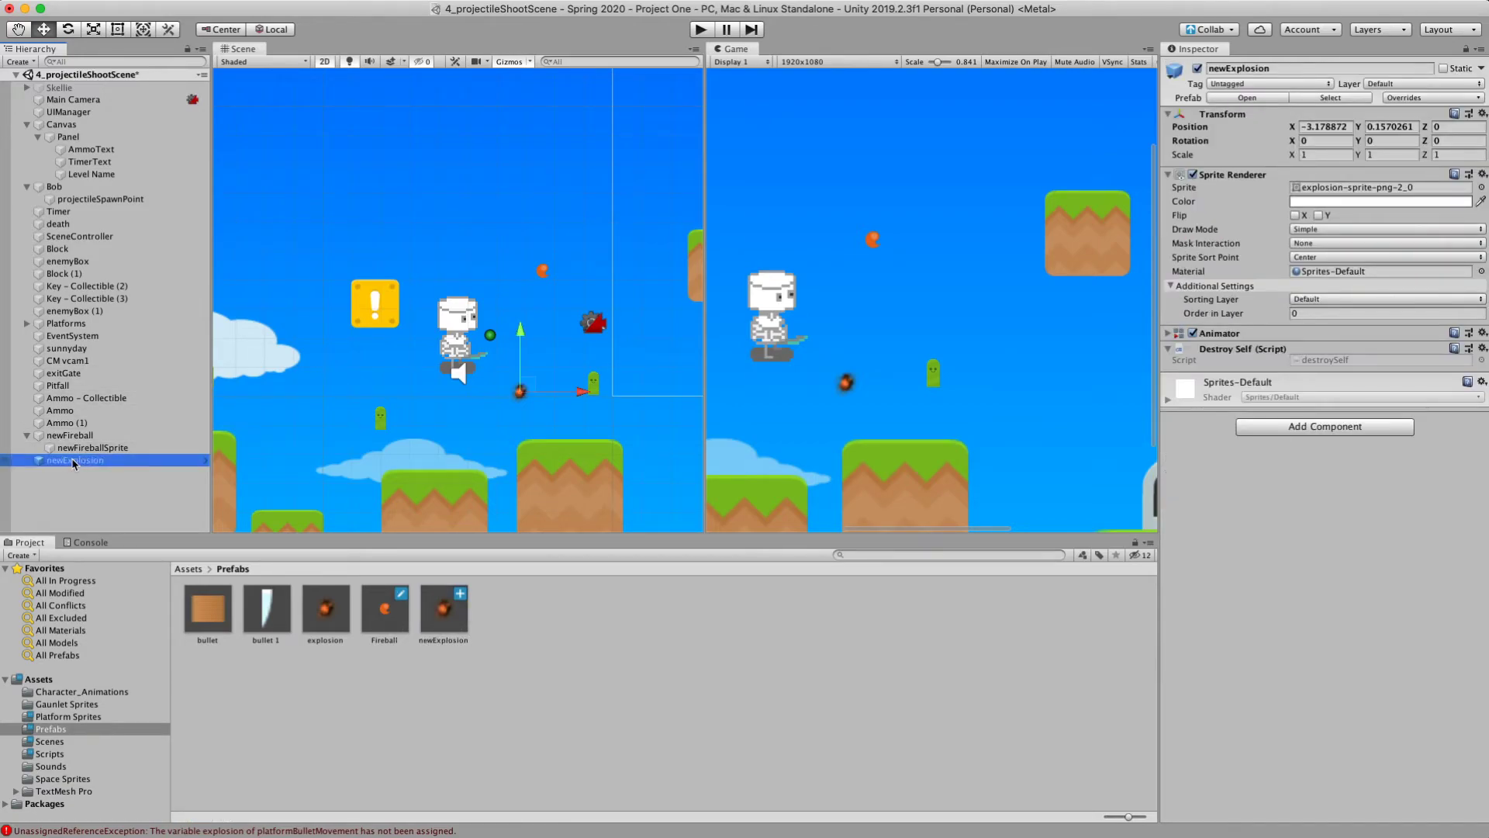
{"action": "key", "text": "super+BackSpace"}
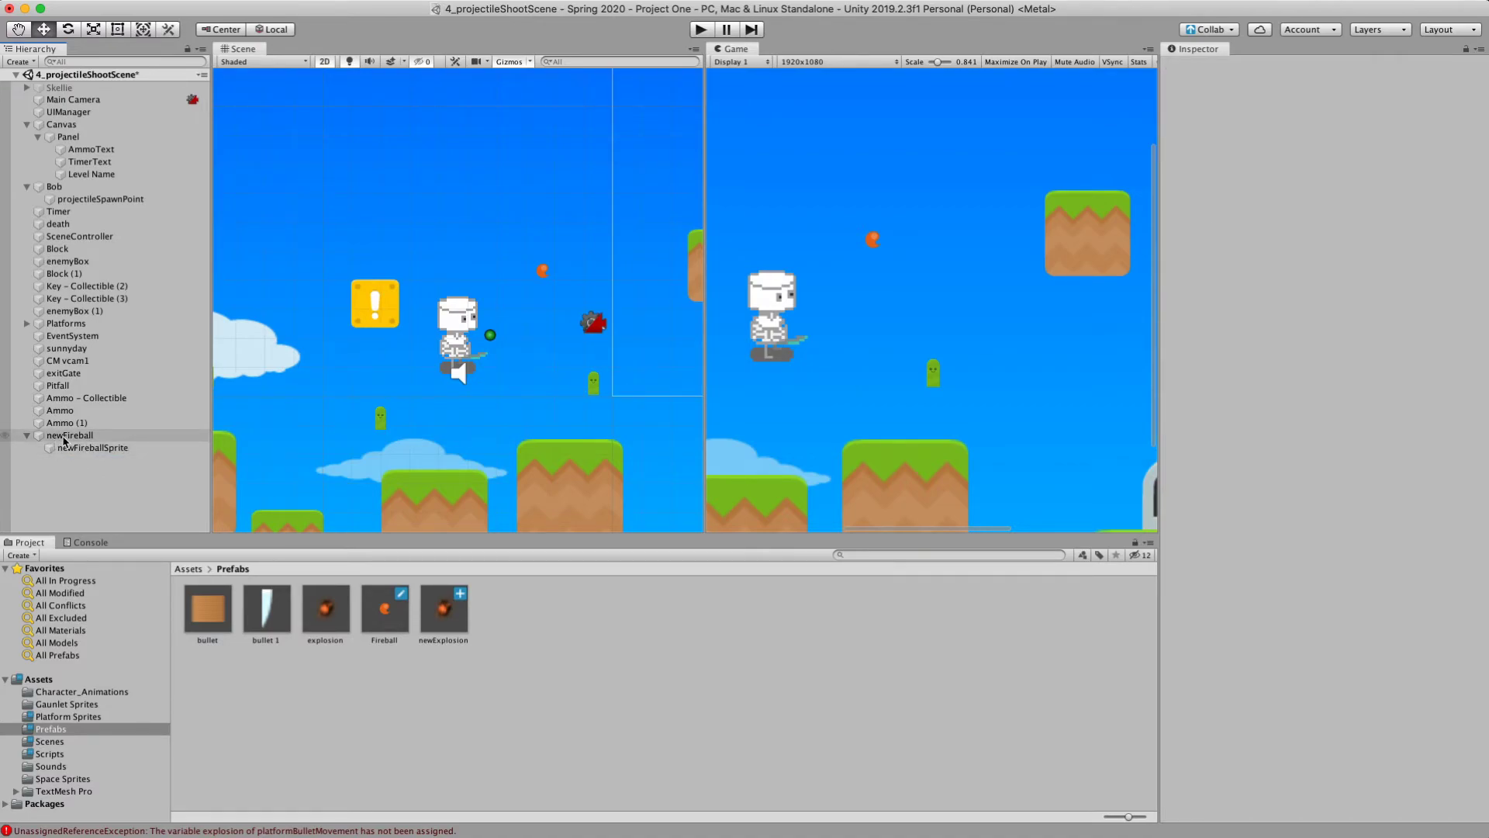
- Save newFireball as a prefab and assign the newExplosion prefab as the Explosion of its Platform Bullet Movement script
{"action": "left_click_drag", "start_coordinate": [62, 441], "coordinate": [543, 673]}
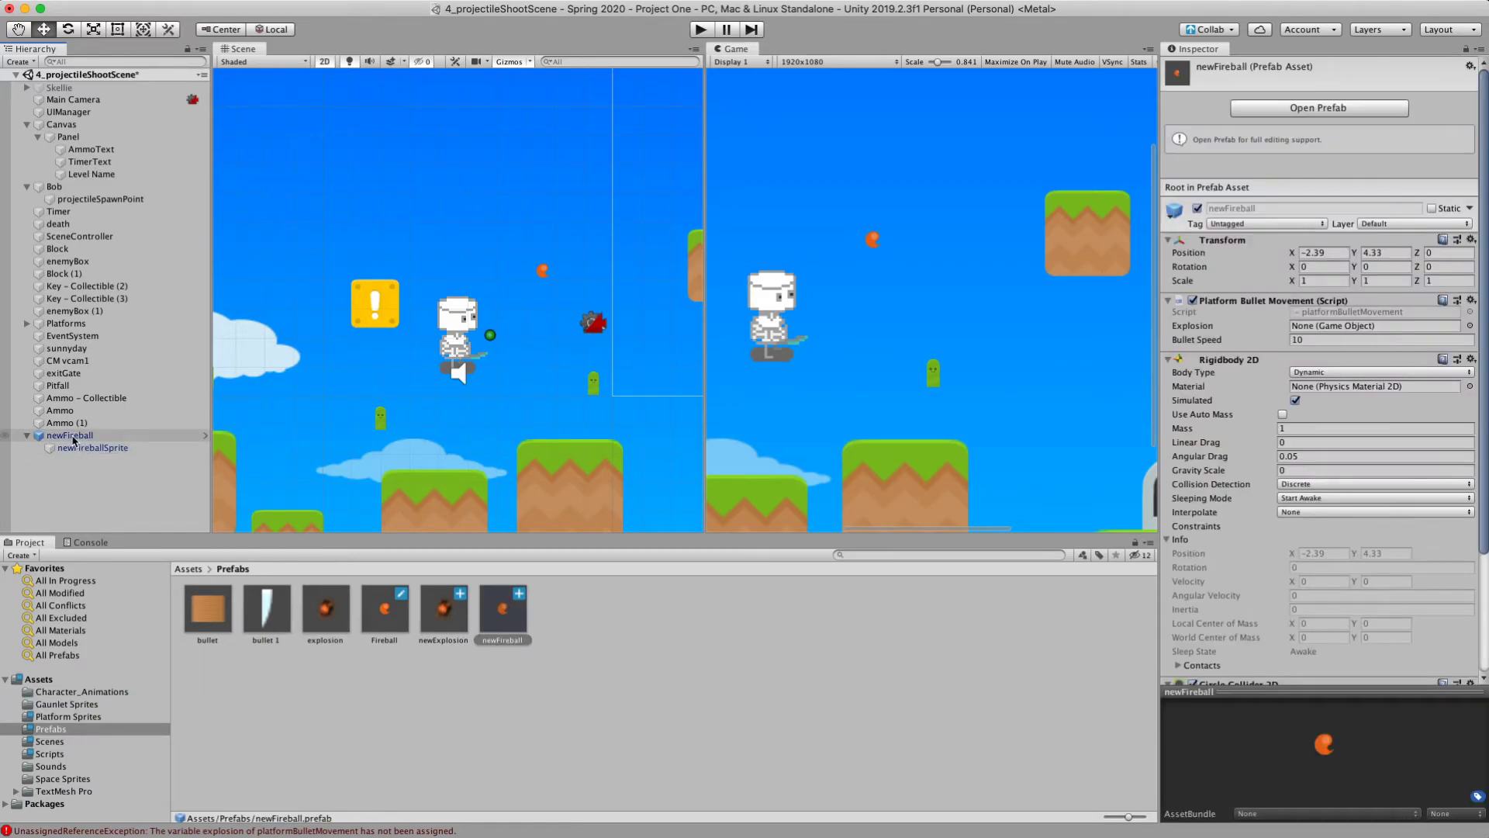
{"action": "double_click", "coordinate": [503, 617]}
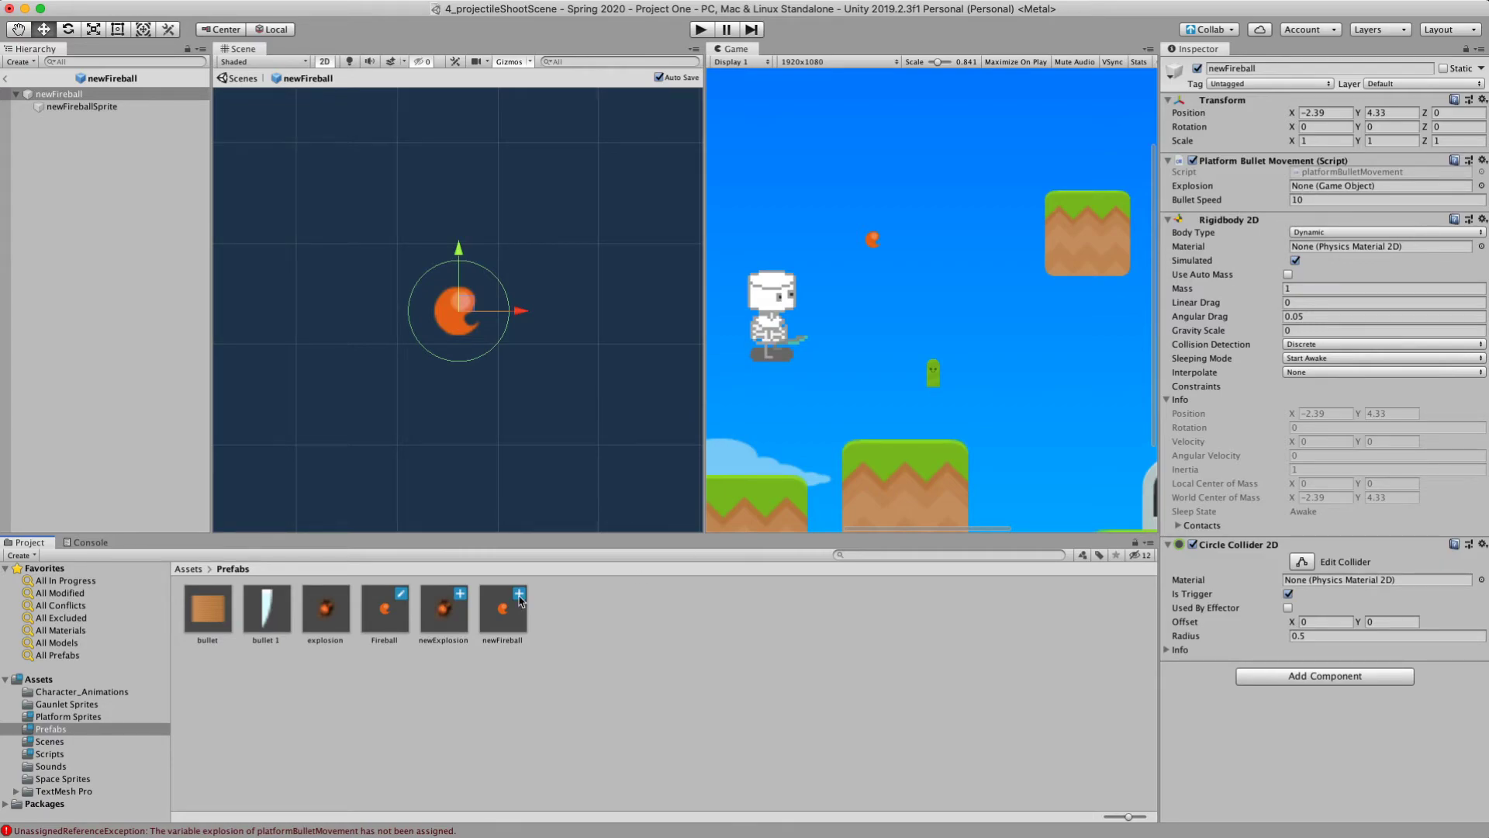
{"action": "left_click_drag", "start_coordinate": [447, 621], "coordinate": [1316, 189]}
{"action": "left_click", "coordinate": [8, 80]}
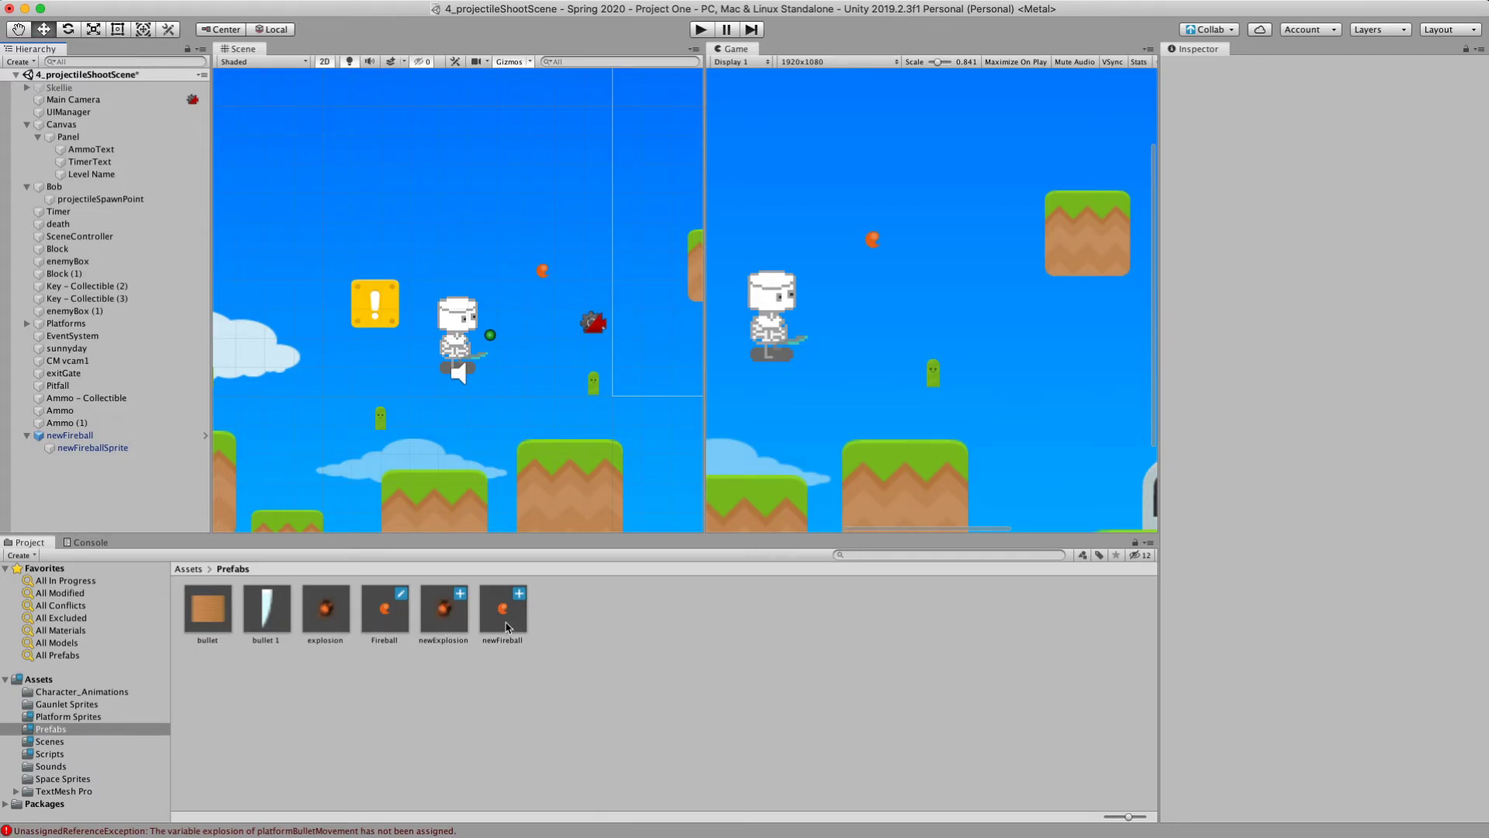
- Review Bob's shootProjectile script and assign the newFireball prefab as its Projectile
{"action": "left_click", "coordinate": [455, 328]}
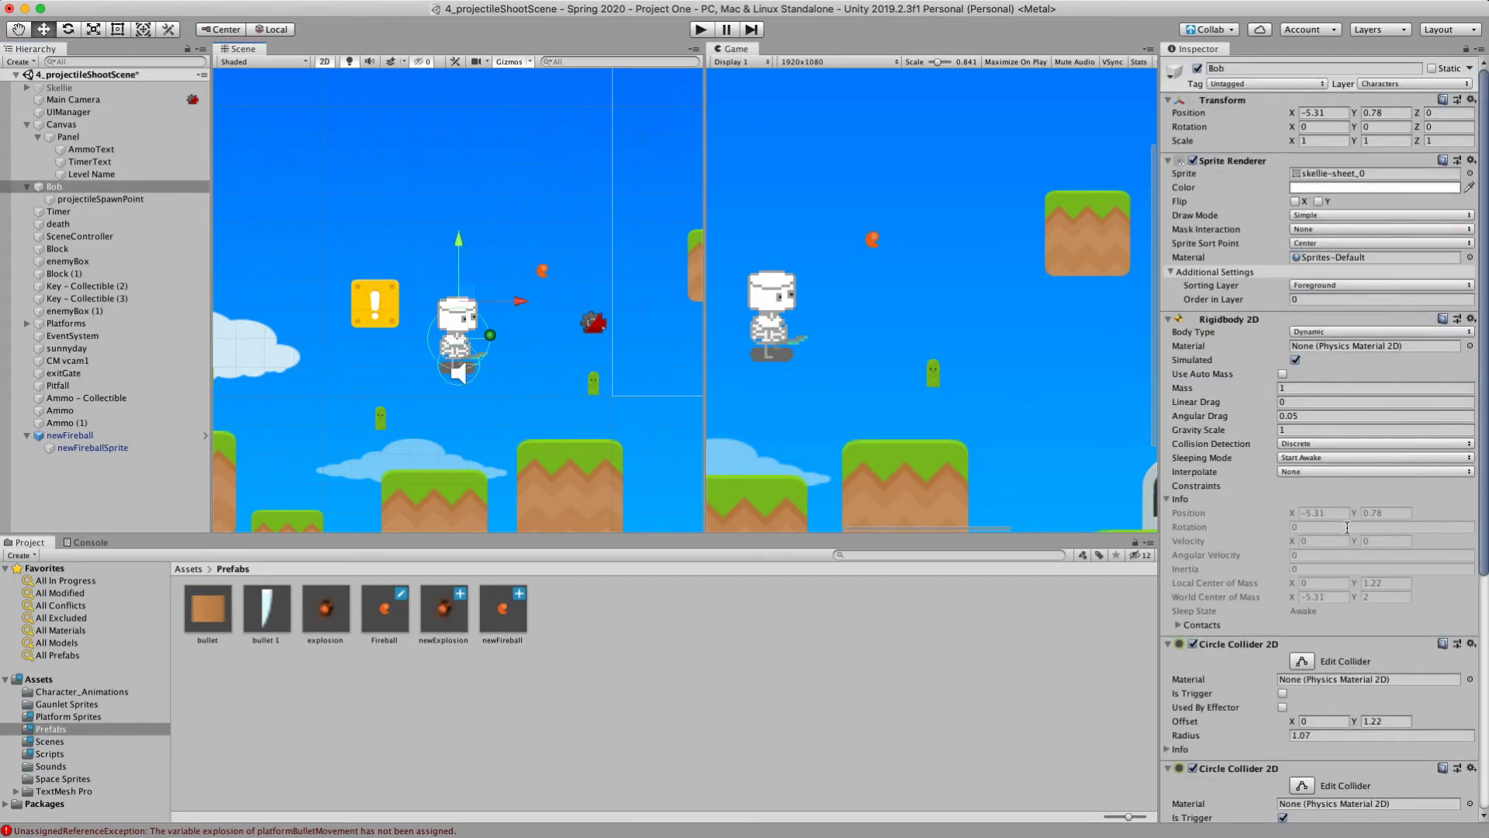
{"action": "scroll", "coordinate": [1346, 528], "scroll_direction": "down", "scroll_amount": 10}
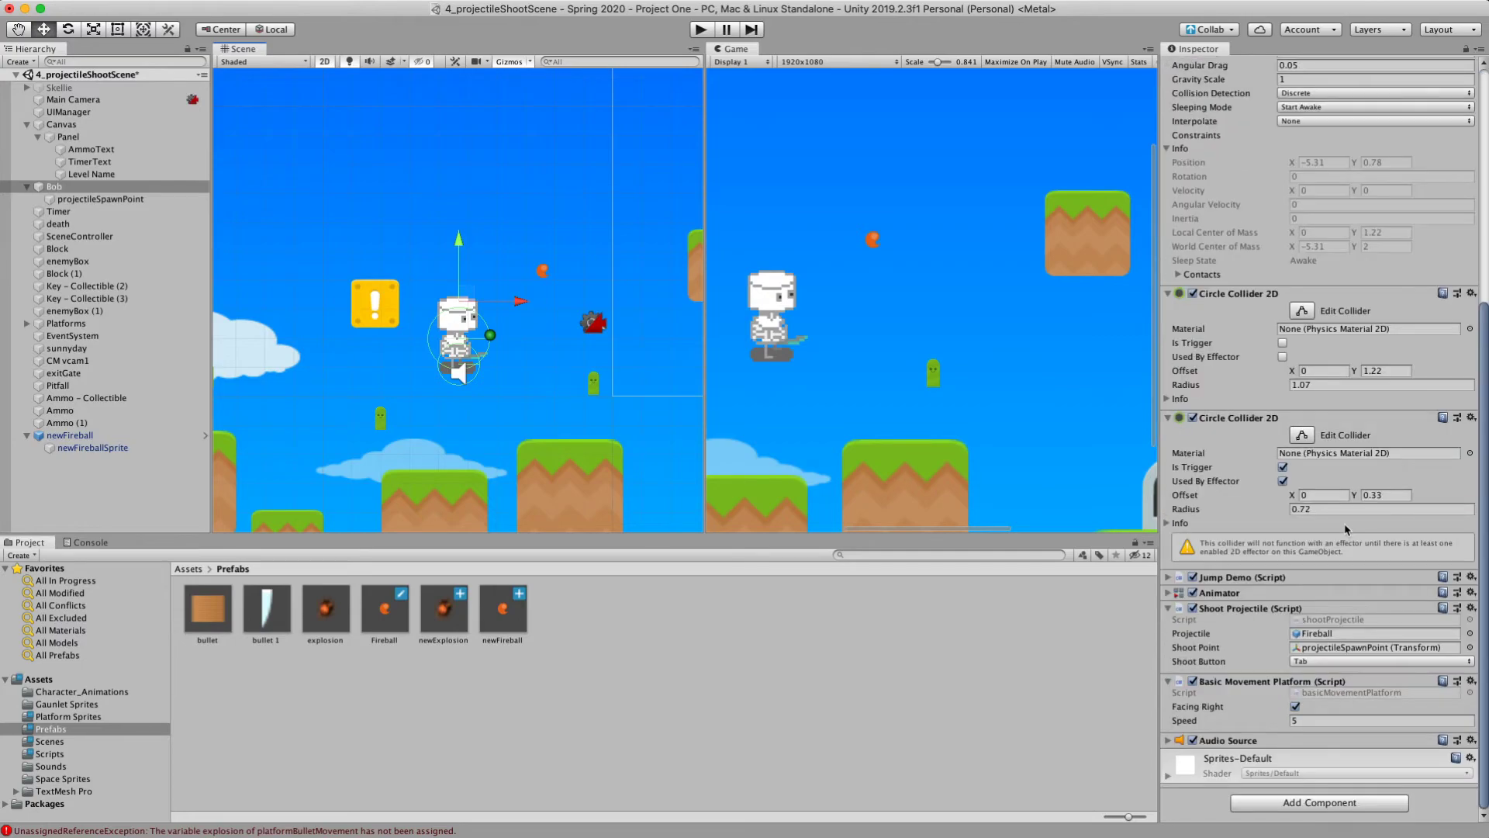
{"action": "double_click", "coordinate": [1340, 620]}
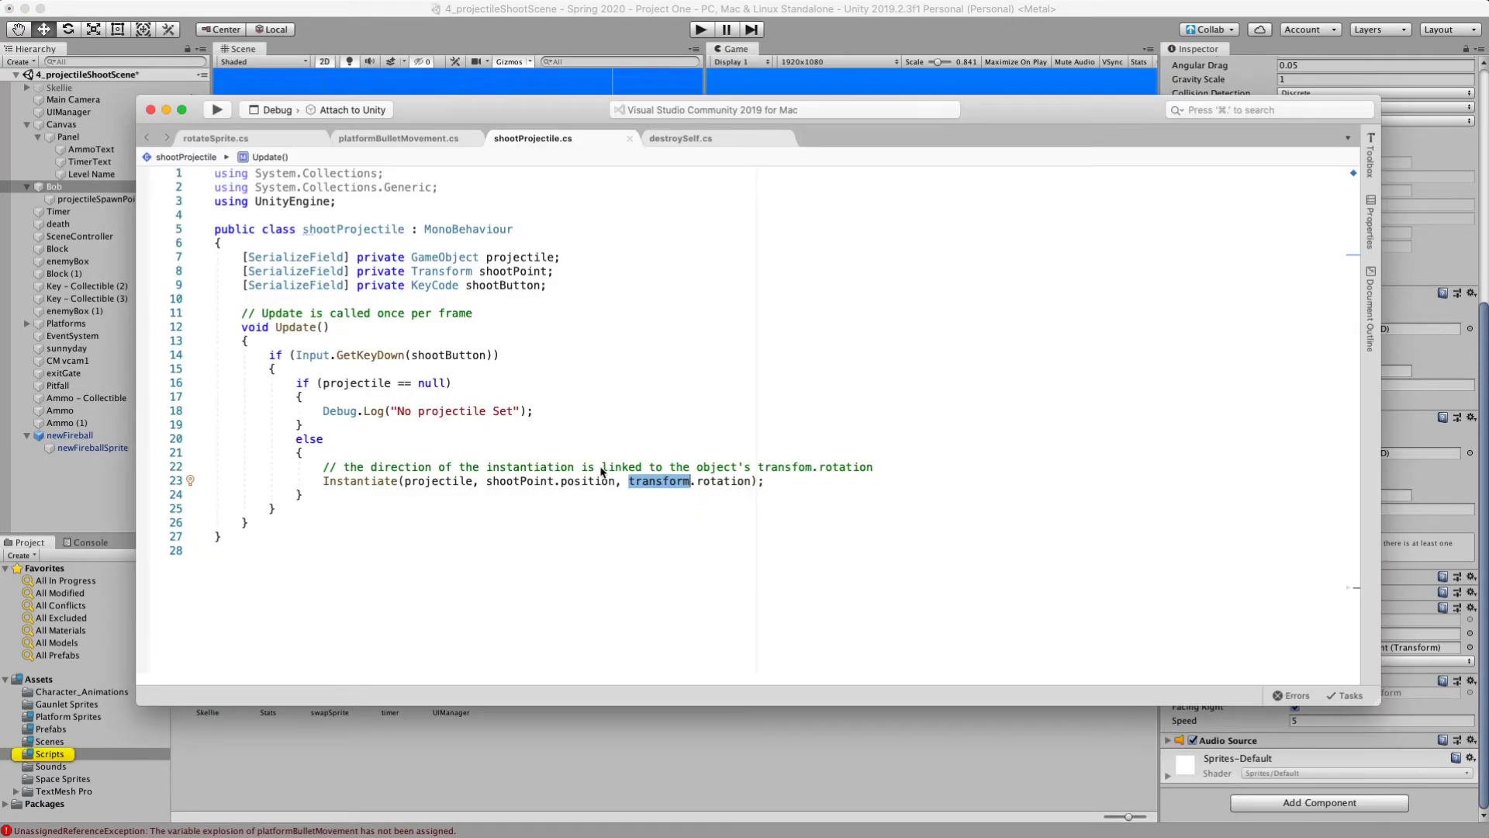
{"action": "left_click", "coordinate": [598, 501]}
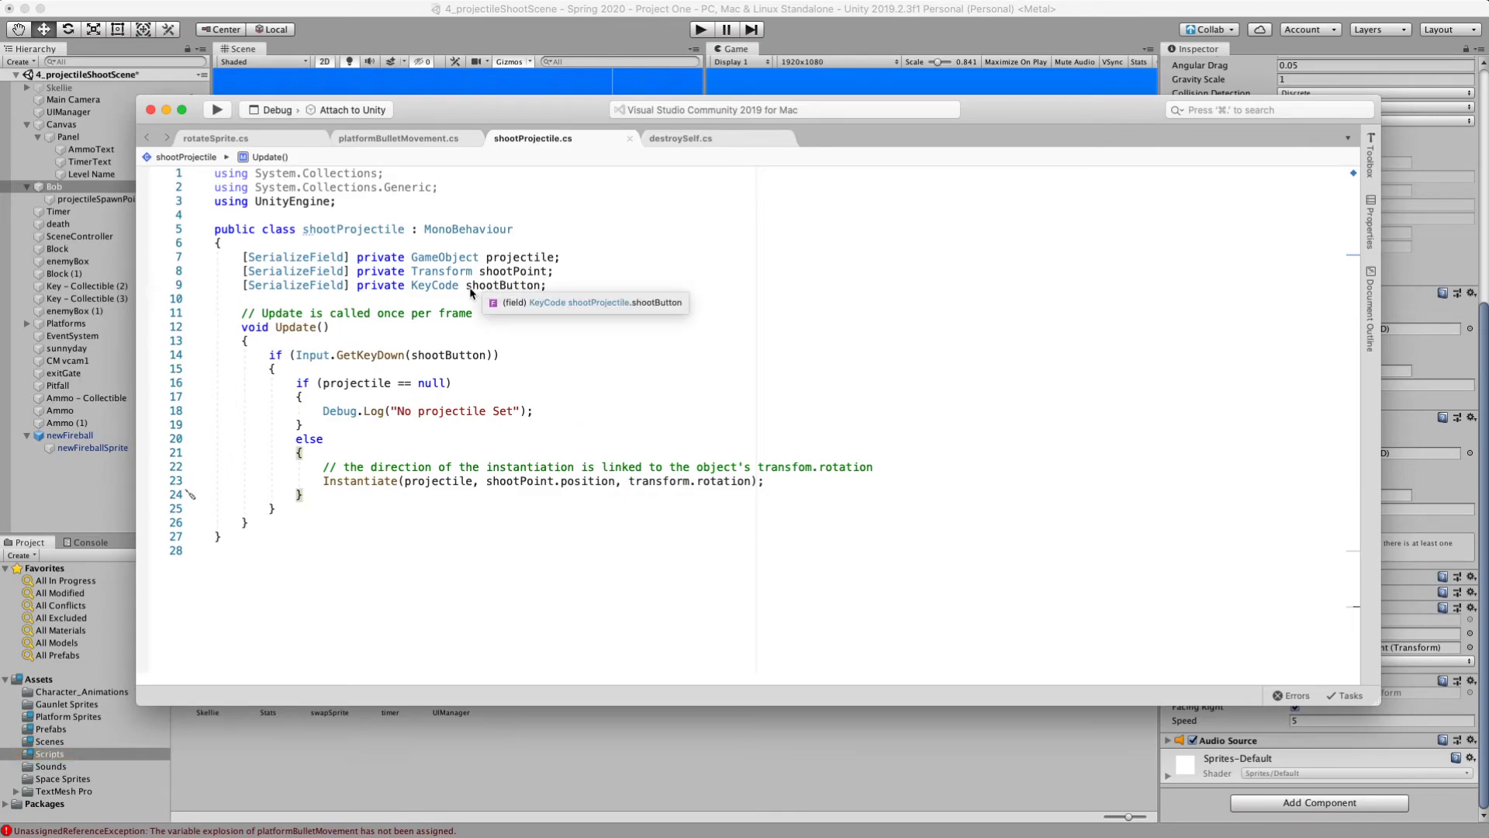
{"action": "left_click_drag", "start_coordinate": [487, 256], "coordinate": [570, 257]}
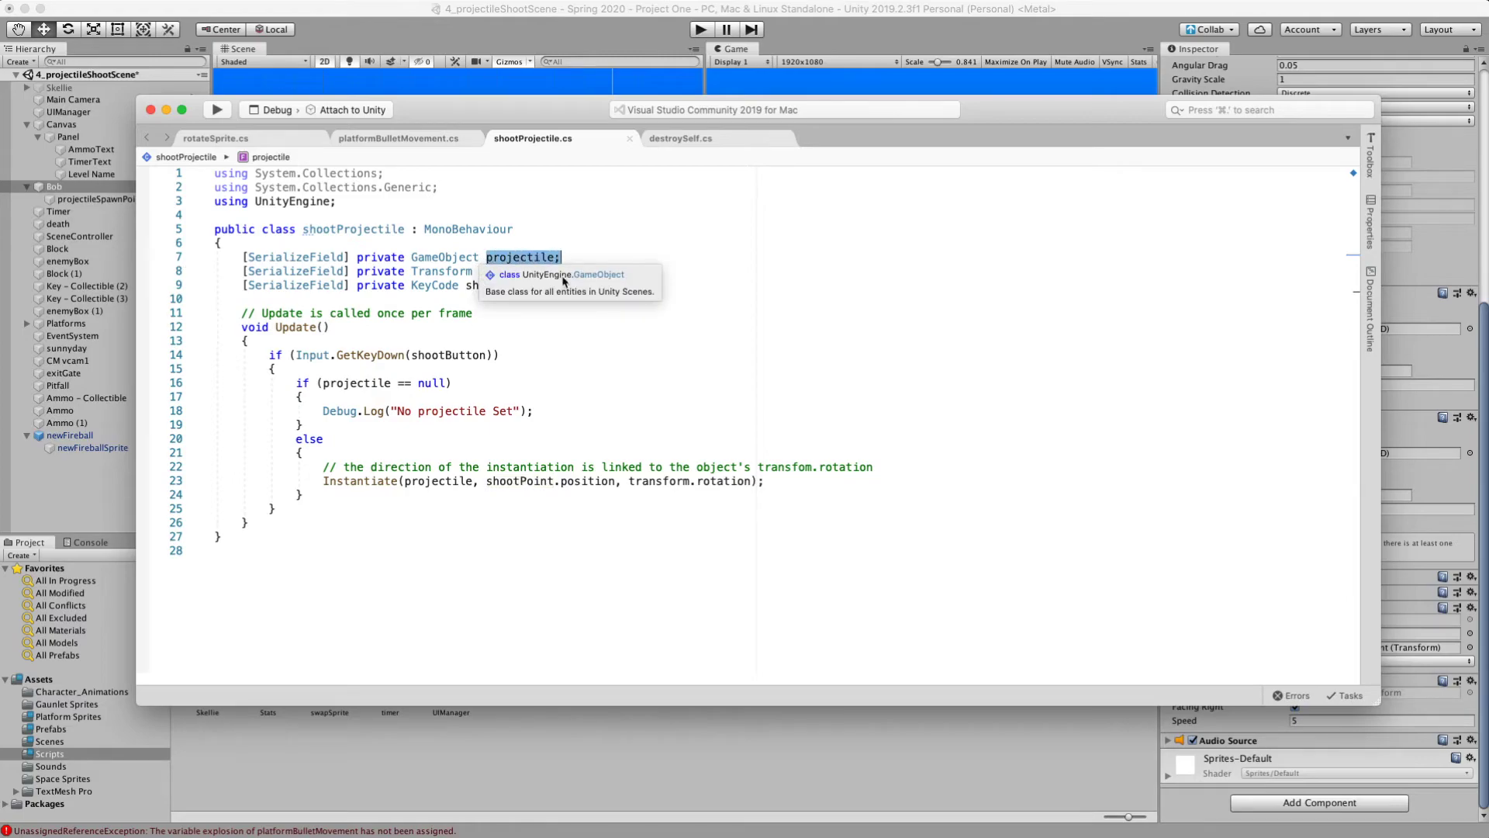
{"action": "key", "text": "super+Tab"}
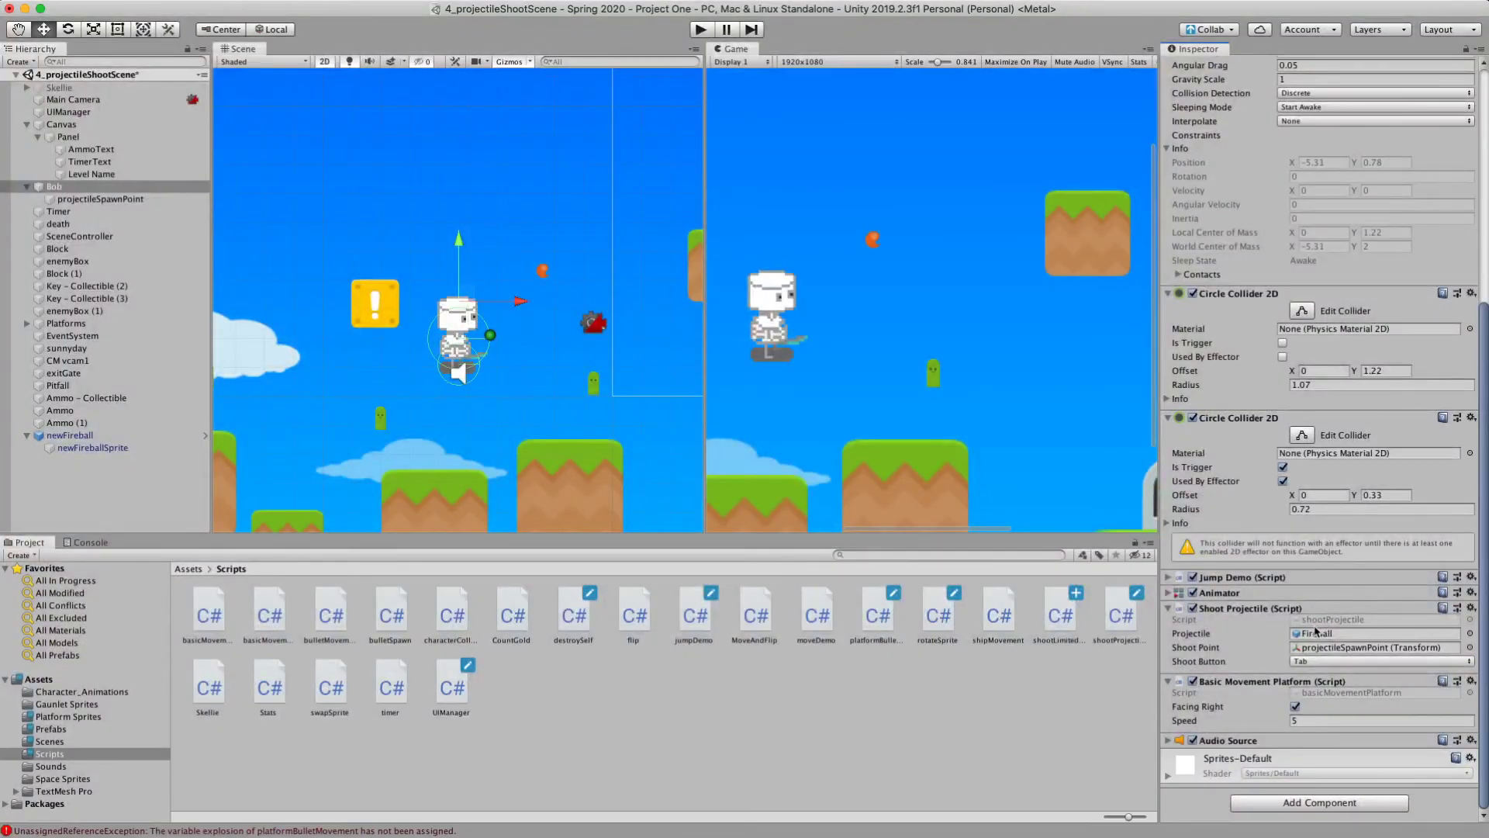
{"action": "left_click", "coordinate": [49, 728]}
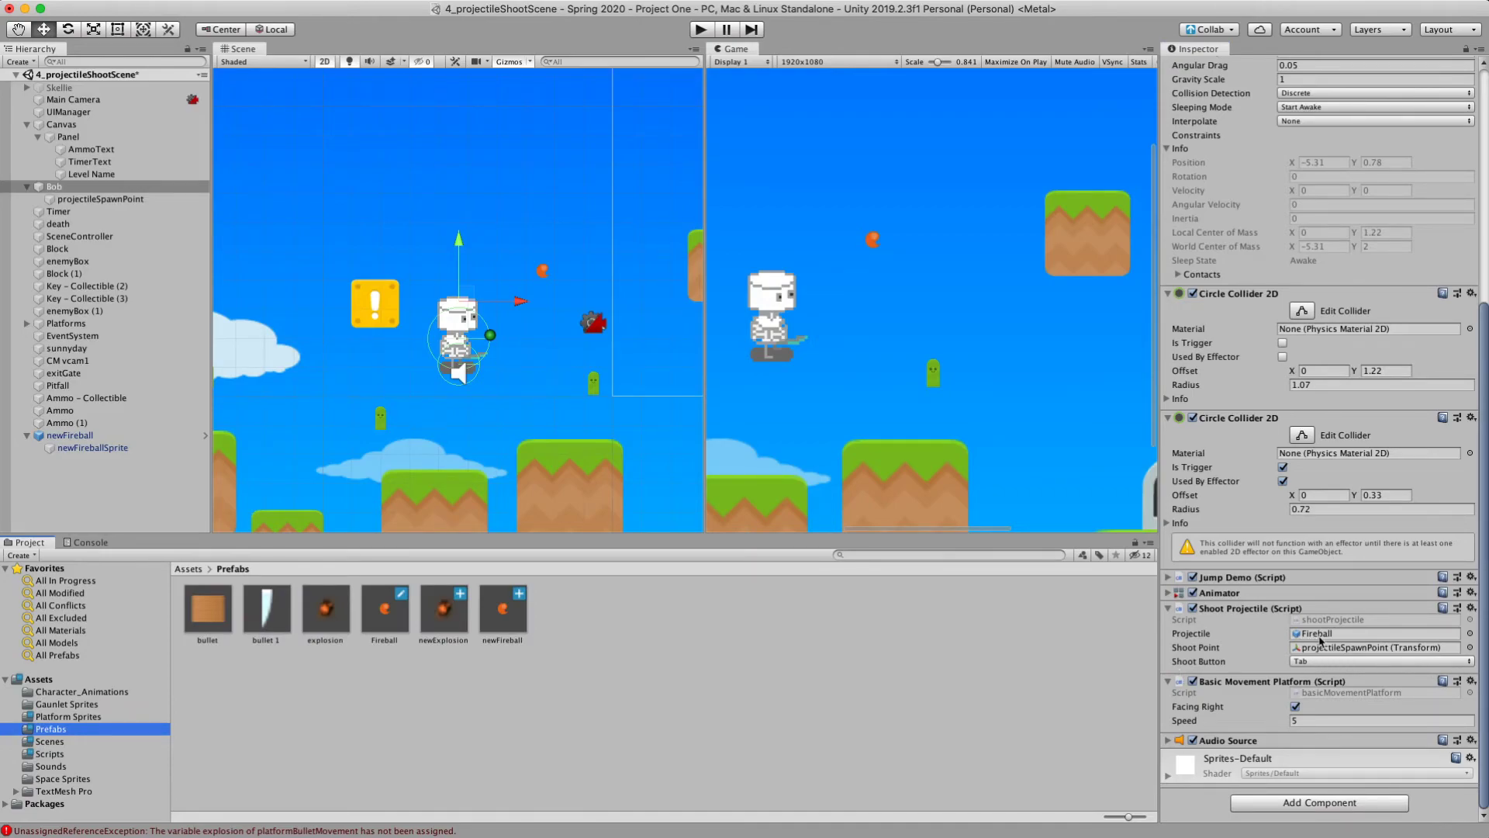
{"action": "left_click_drag", "start_coordinate": [498, 621], "coordinate": [1365, 633]}
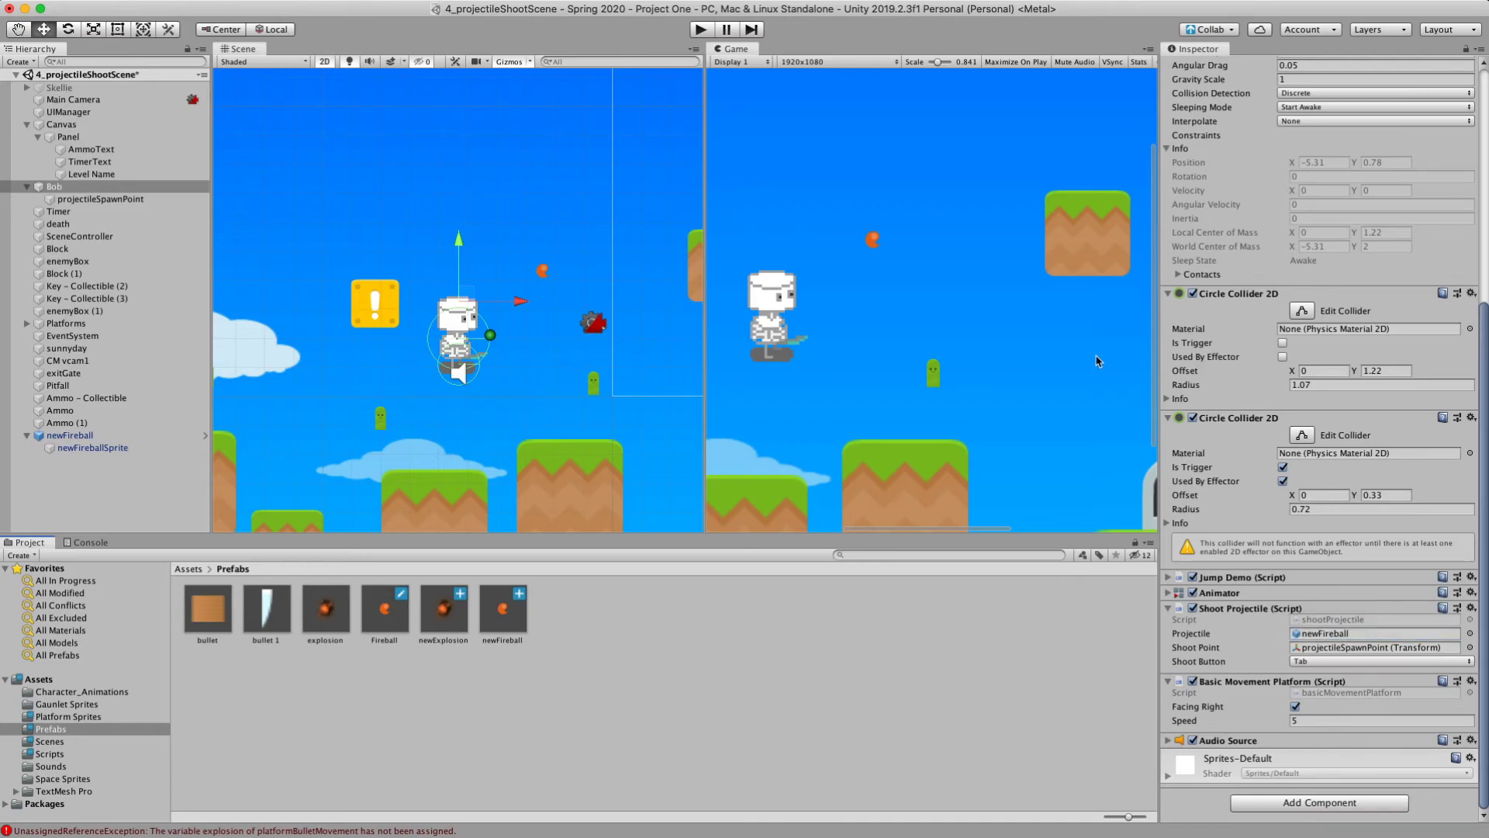
- Playtest the scene by making Bob jump and shoot fireballs, checking the projectile and its explosion
{"action": "left_click", "coordinate": [700, 31]}
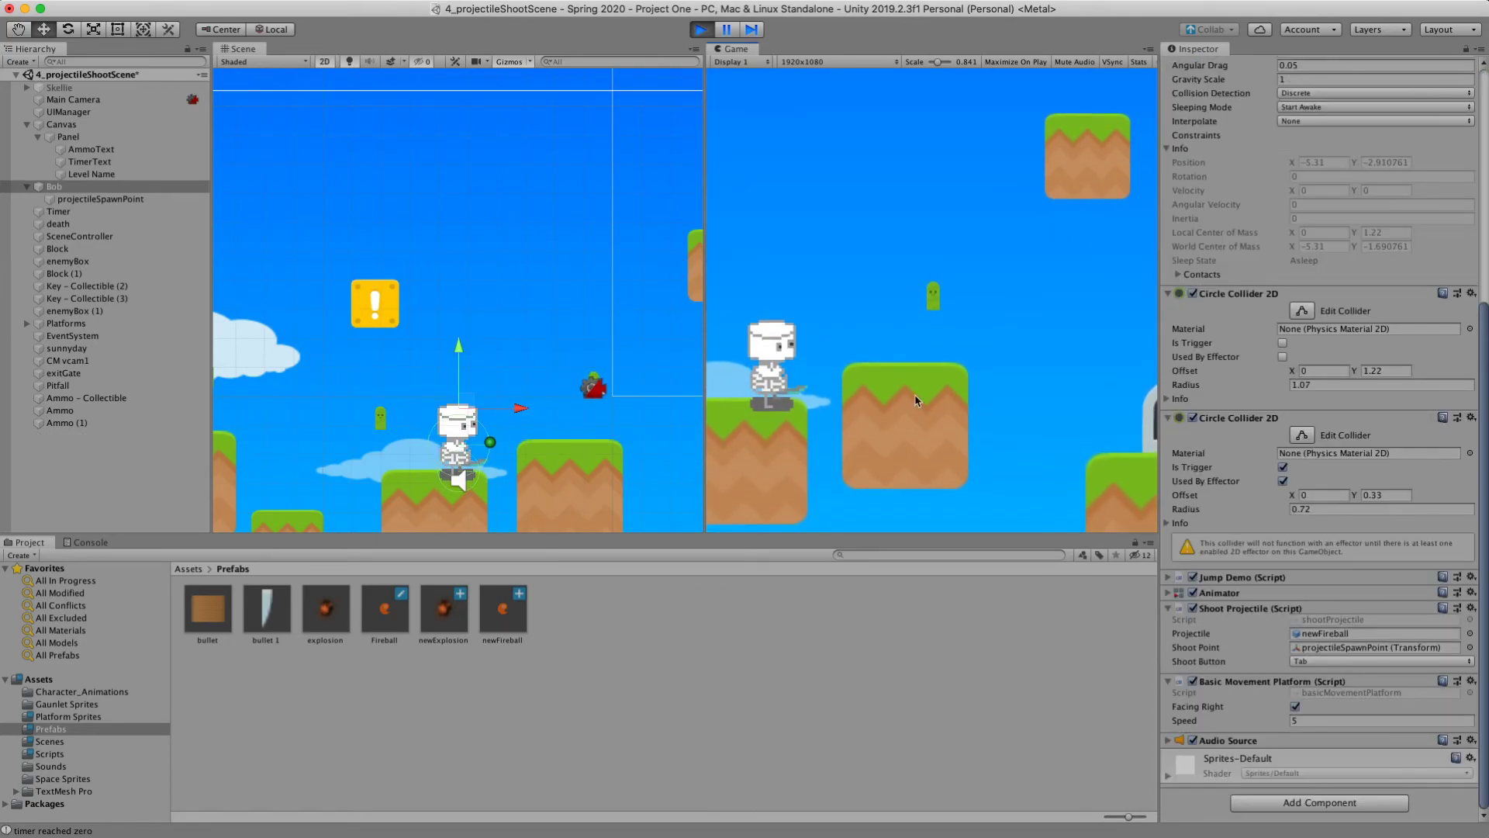
{"action": "left_click", "coordinate": [591, 306]}
{"action": "left_click", "coordinate": [914, 339]}
{"action": "key", "text": "space"}
{"action": "left_click", "coordinate": [825, 412]}
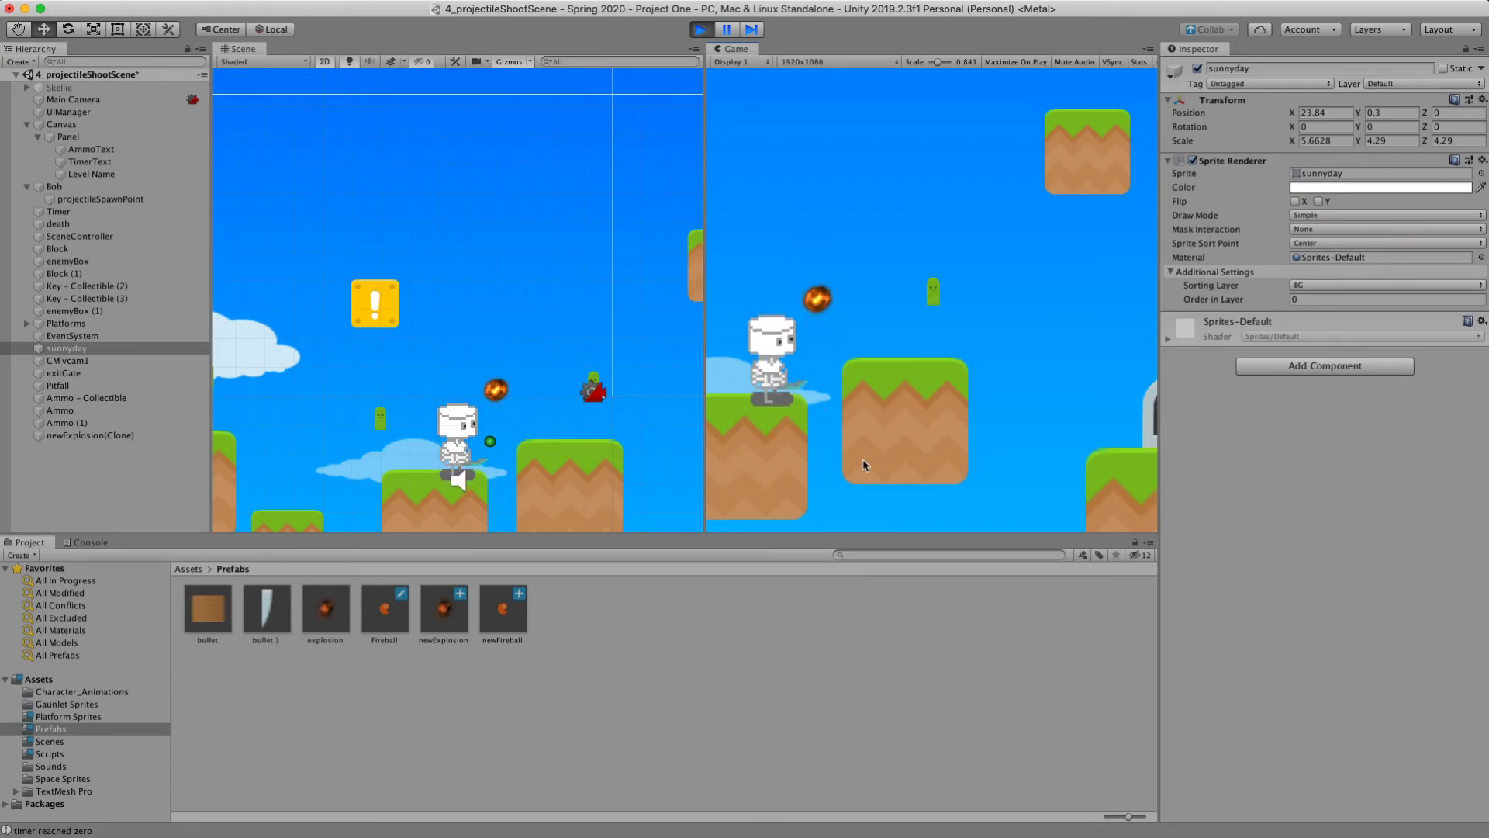
{"action": "key", "text": "space"}
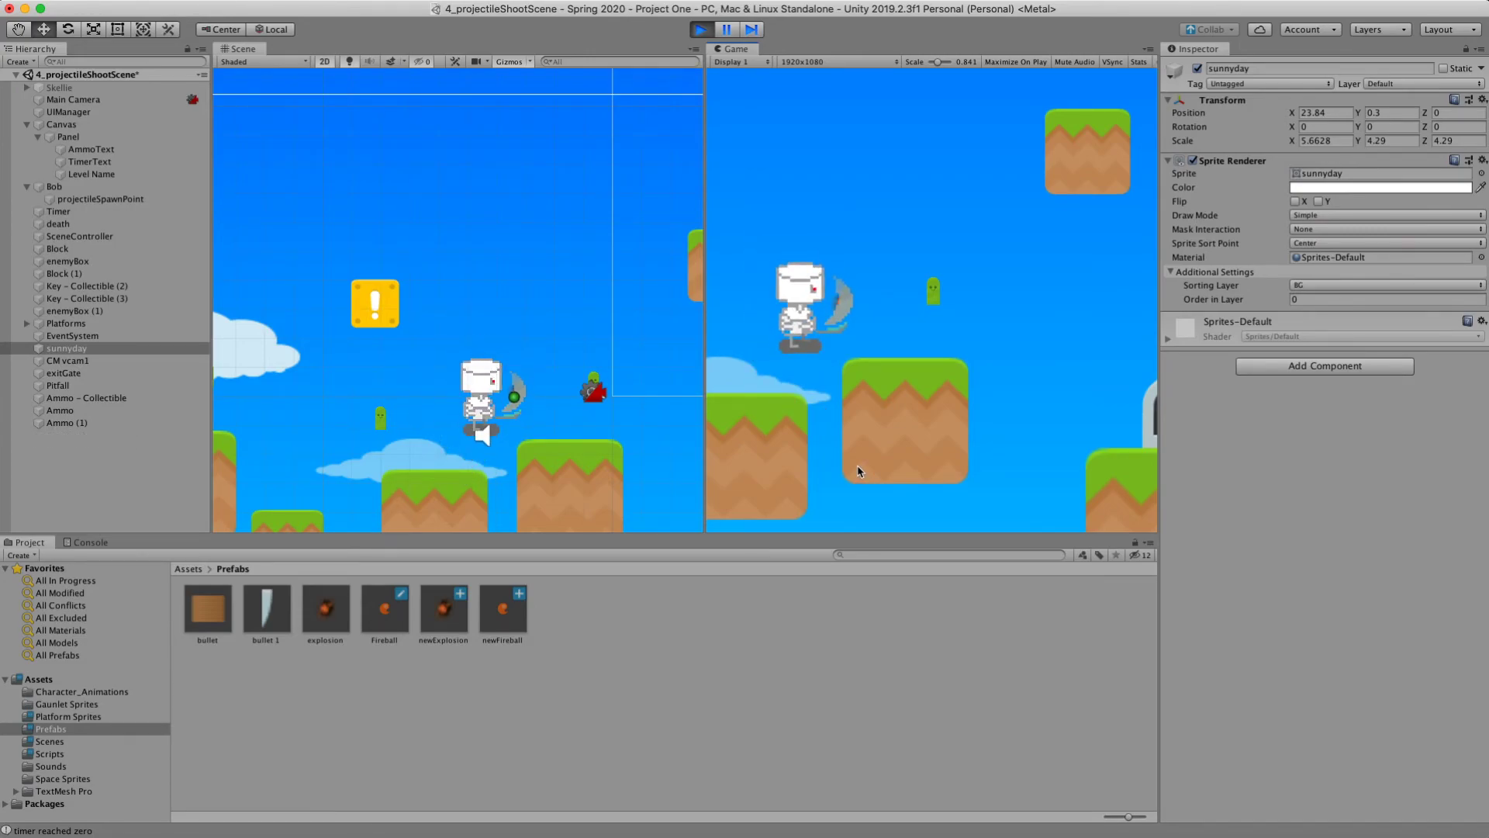
{"action": "left_click", "coordinate": [859, 470]}
{"action": "key", "text": "space"}
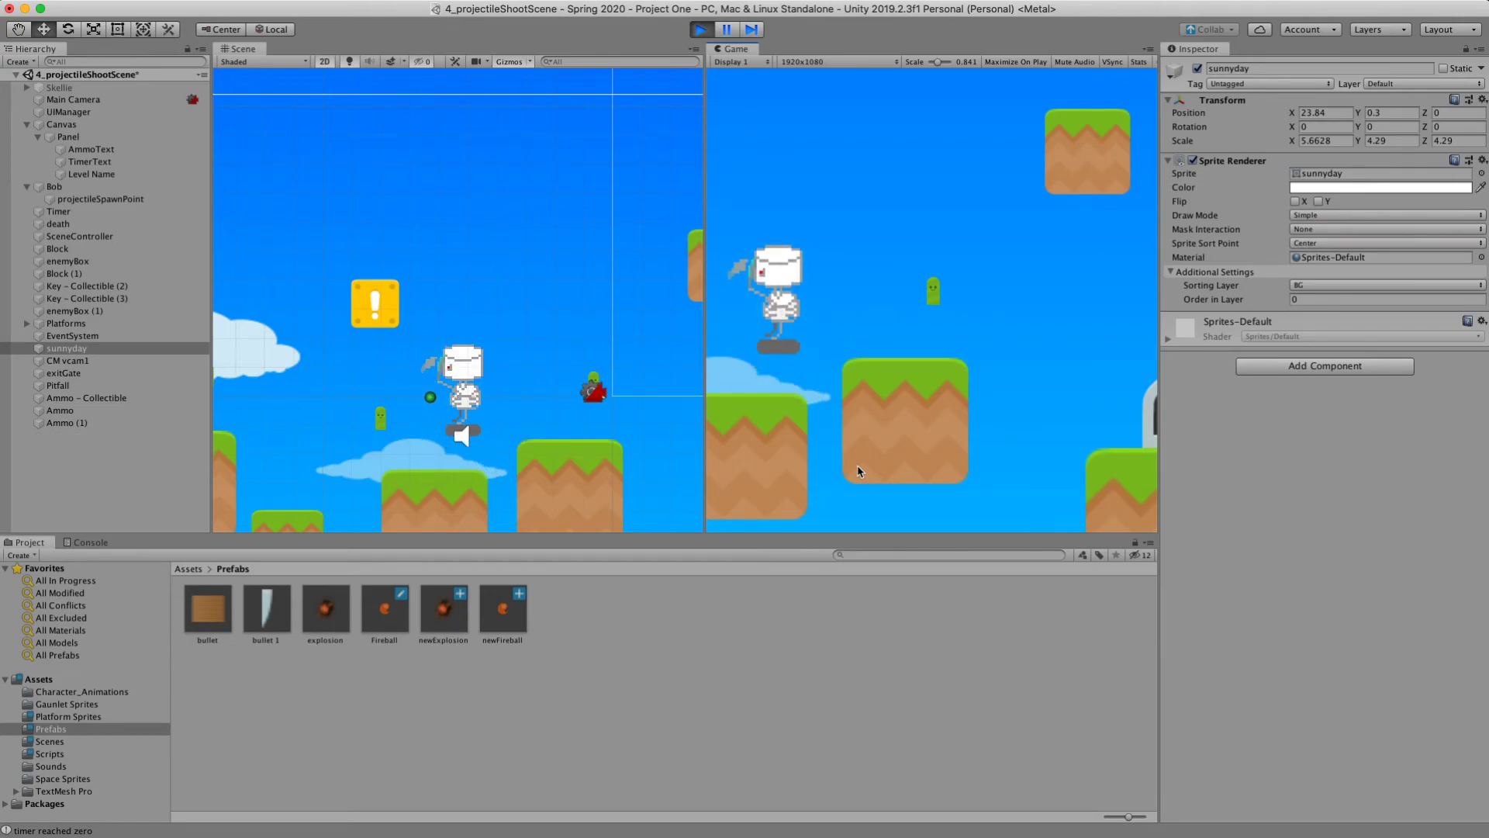
{"action": "key", "text": "space"}
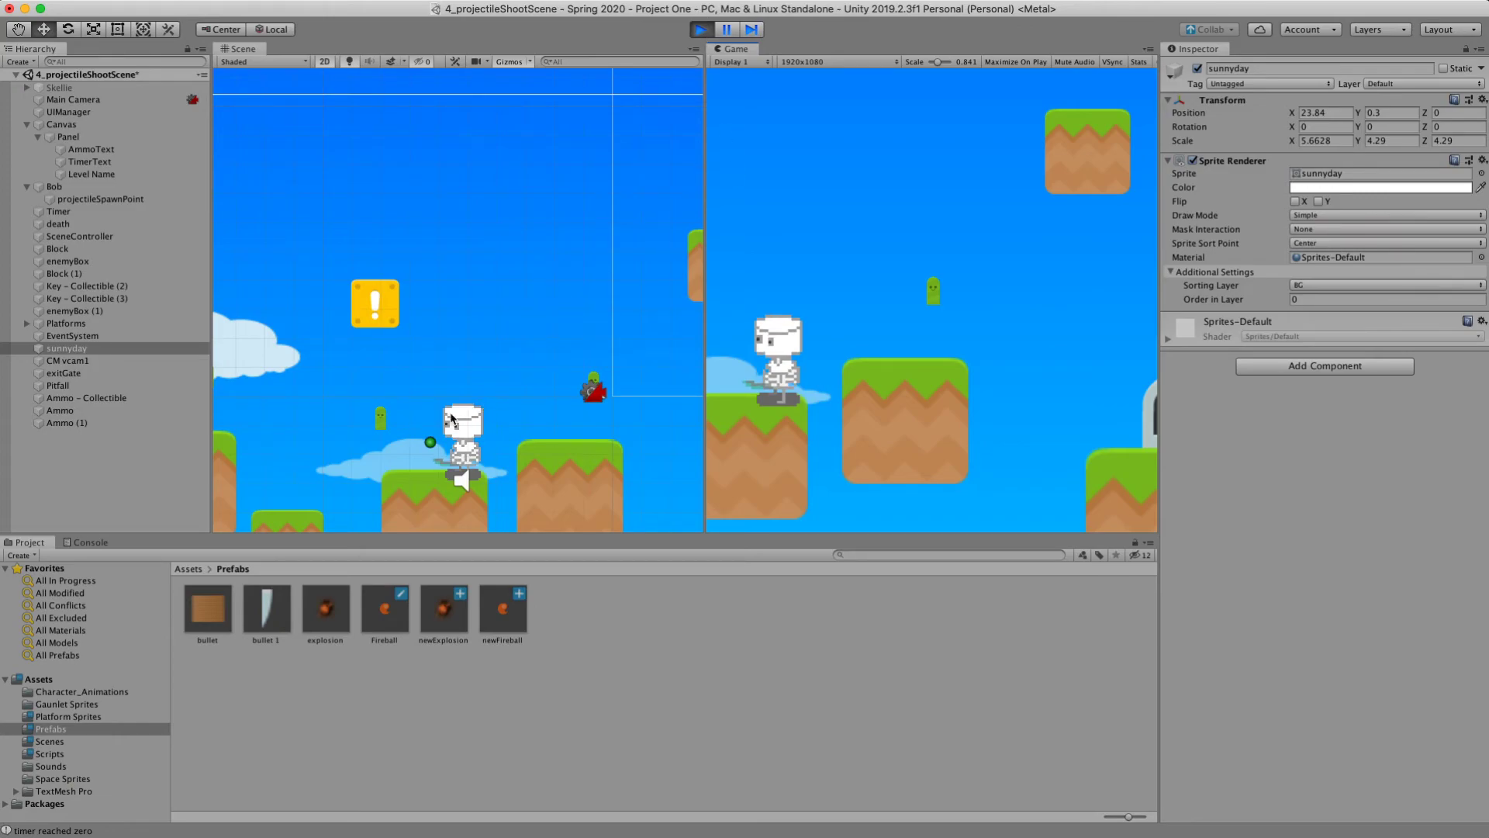
- Try projectileSpawnPoint at different distances from Bob in play mode, such as X 1.151, 1.609 and 1.217, and exit play mode
{"action": "left_click", "coordinate": [93, 200]}
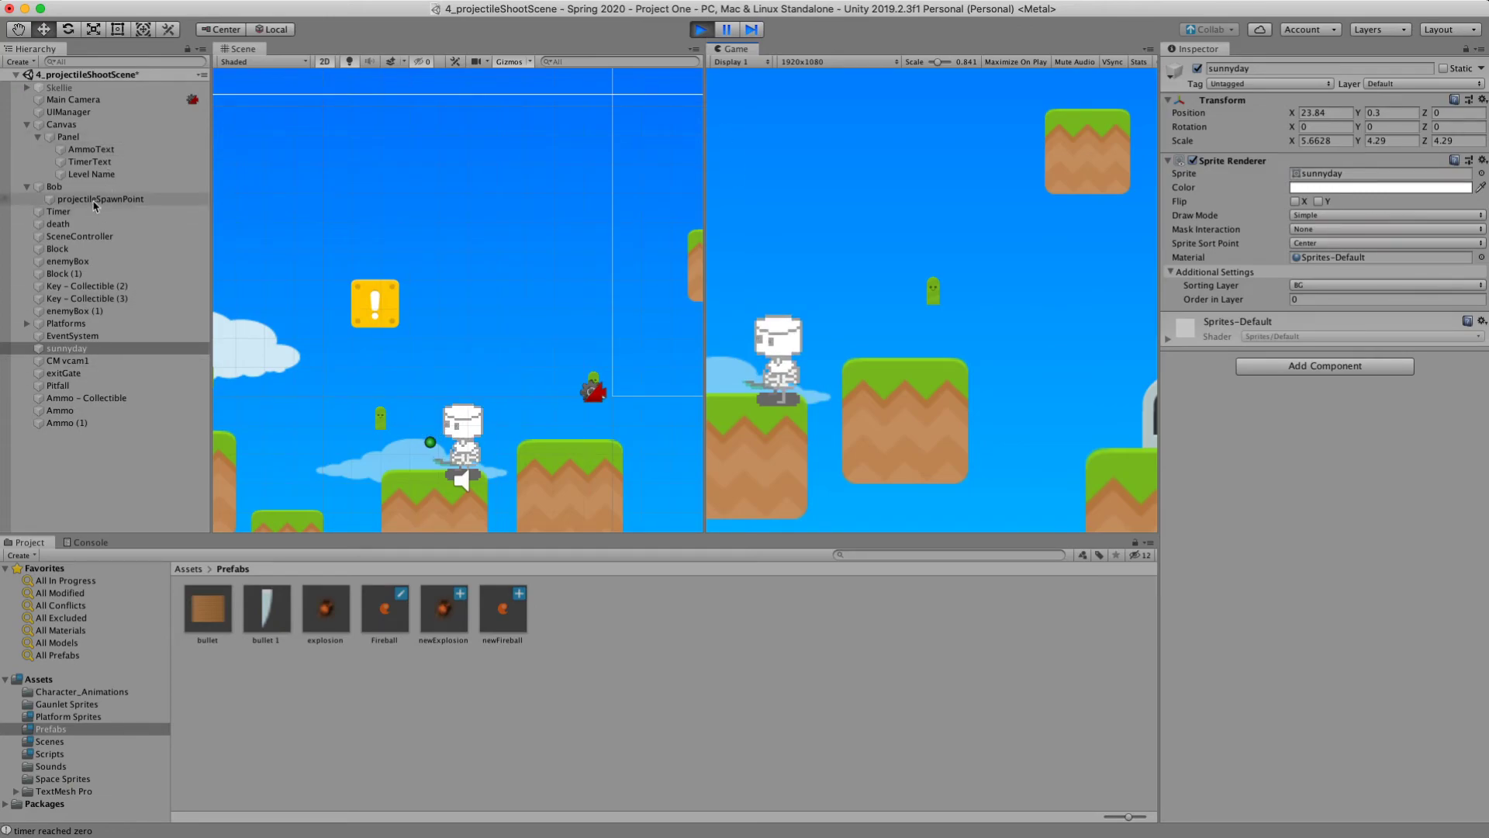
{"action": "left_click", "coordinate": [451, 454]}
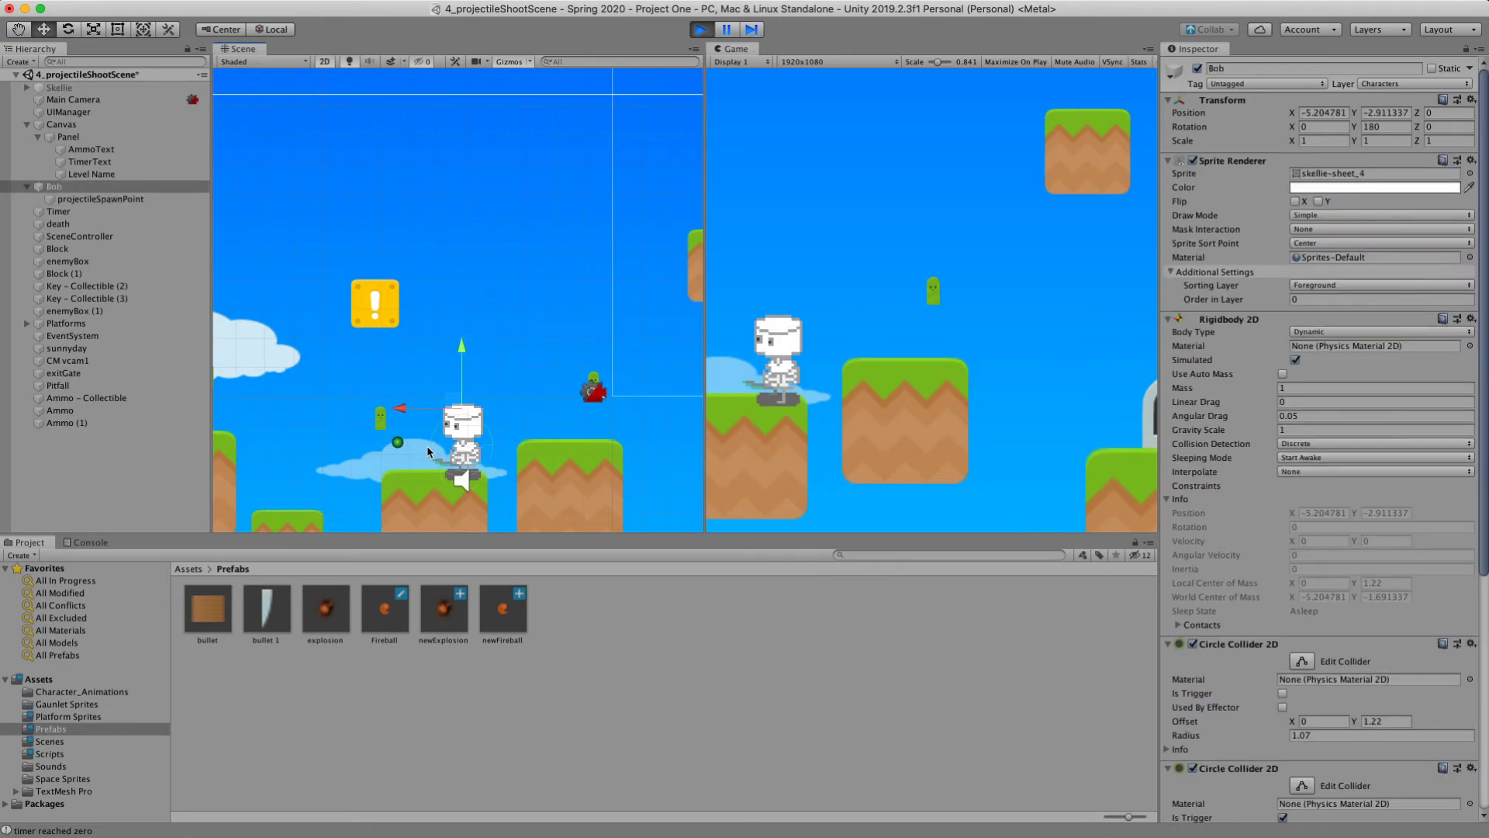
{"action": "scroll", "coordinate": [427, 445], "scroll_direction": "up", "scroll_amount": 5}
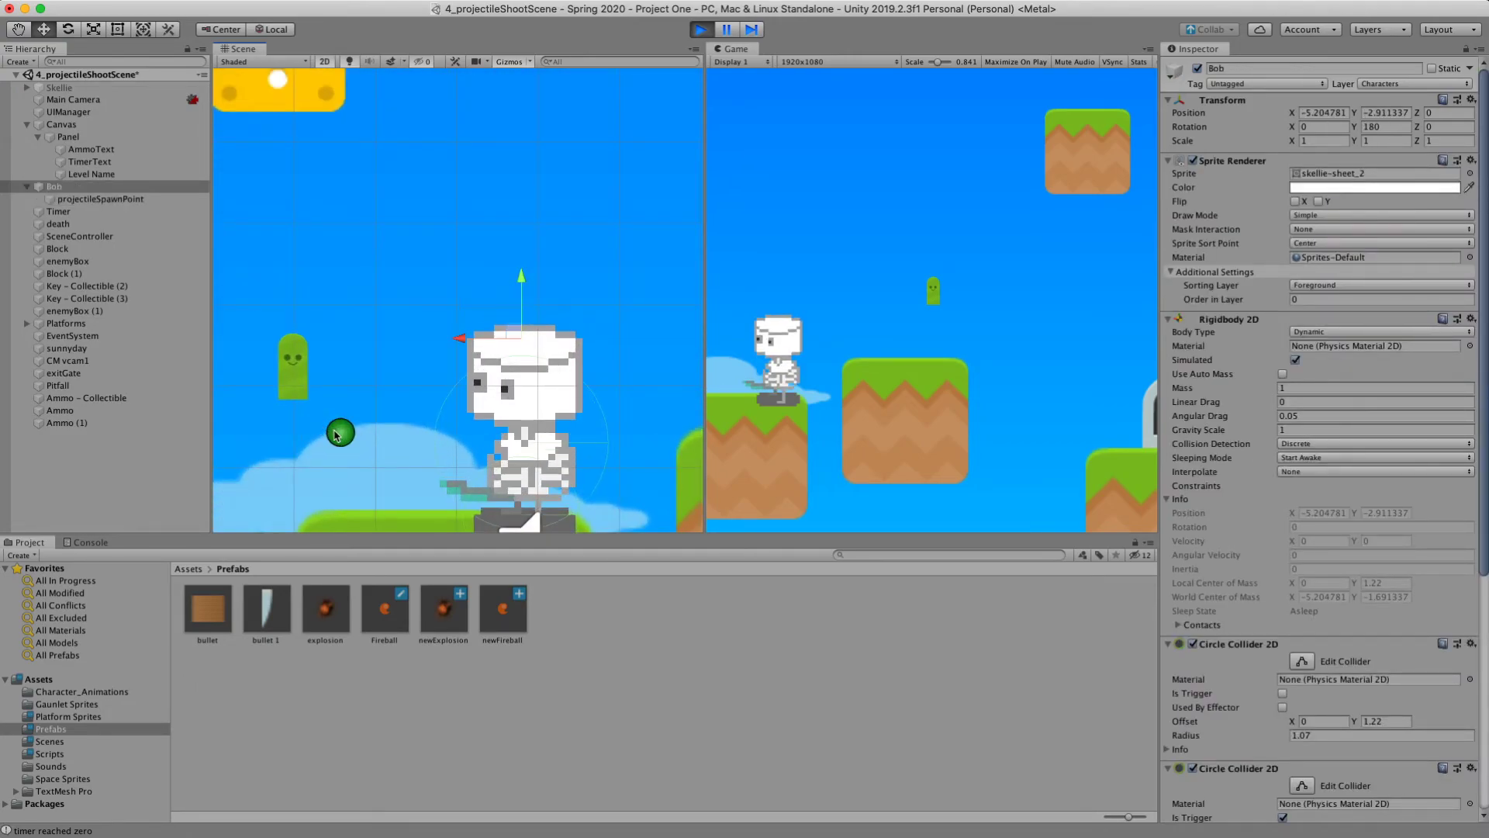
{"action": "left_click", "coordinate": [339, 432]}
{"action": "left_click_drag", "start_coordinate": [283, 435], "coordinate": [372, 437]}
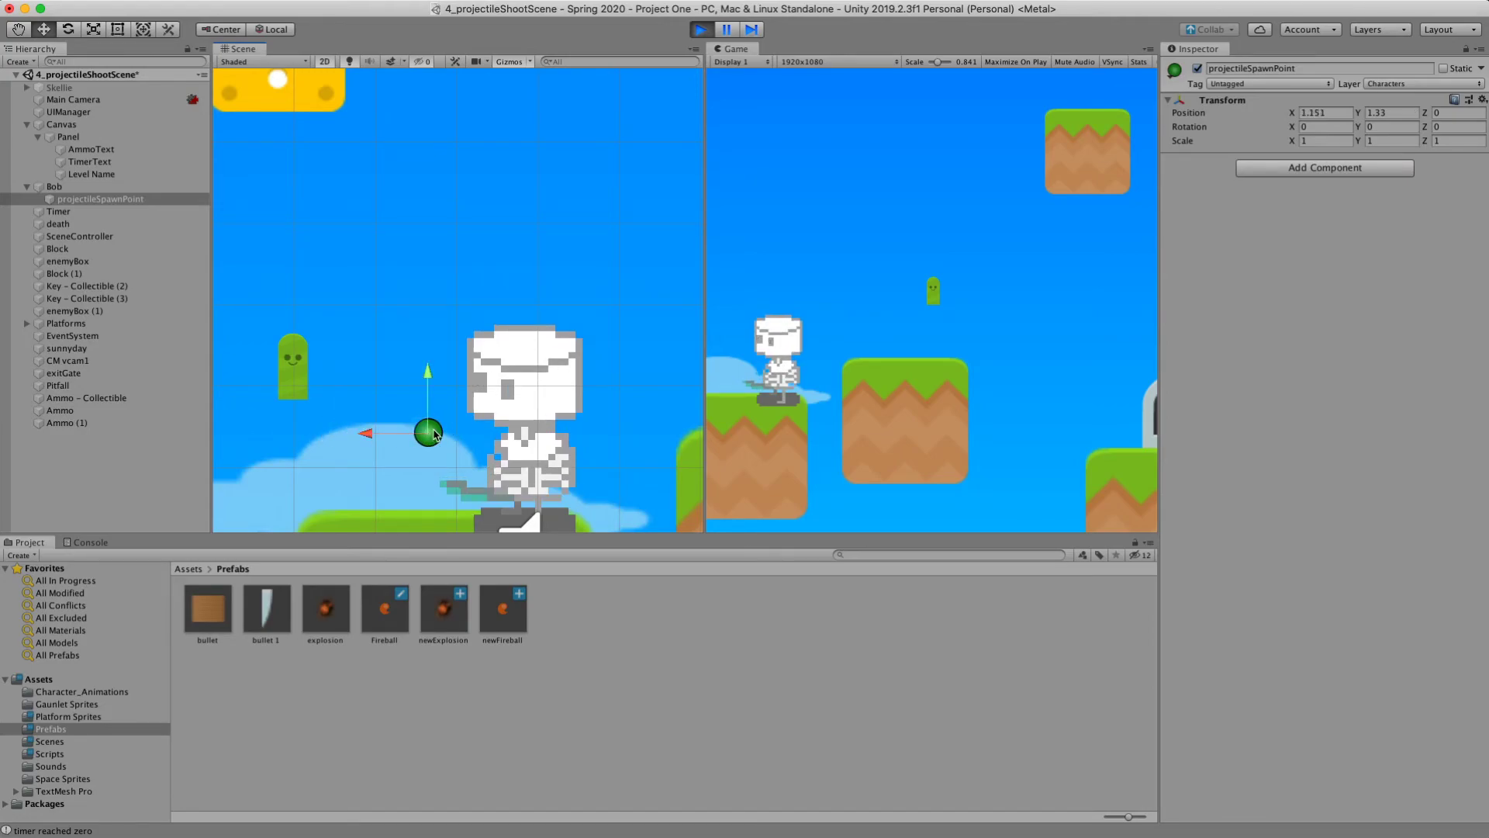
{"action": "left_click_drag", "start_coordinate": [373, 436], "coordinate": [336, 437]}
{"action": "left_click", "coordinate": [825, 218]}
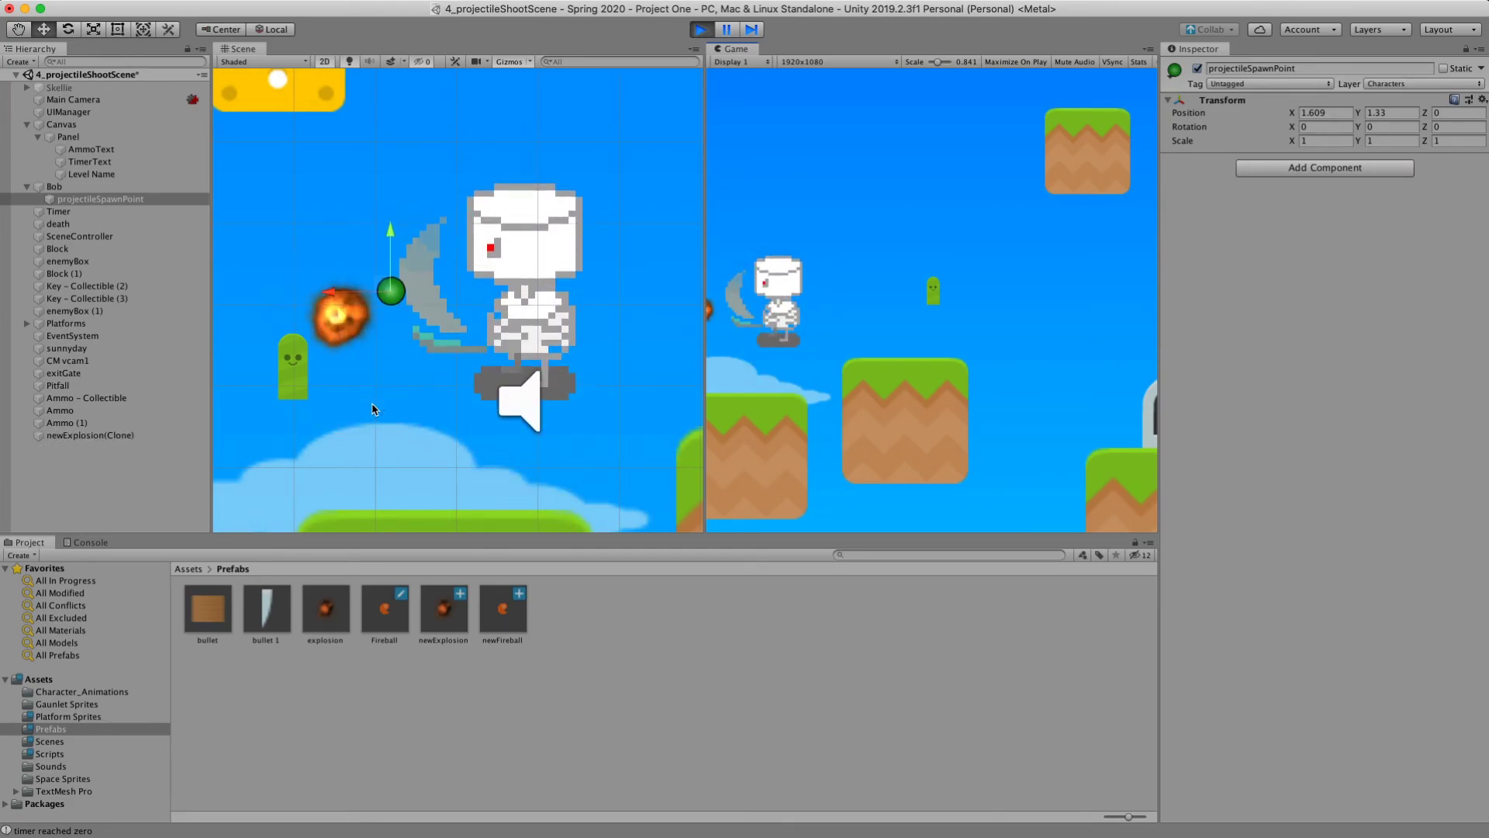
{"action": "left_click_drag", "start_coordinate": [329, 432], "coordinate": [361, 436]}
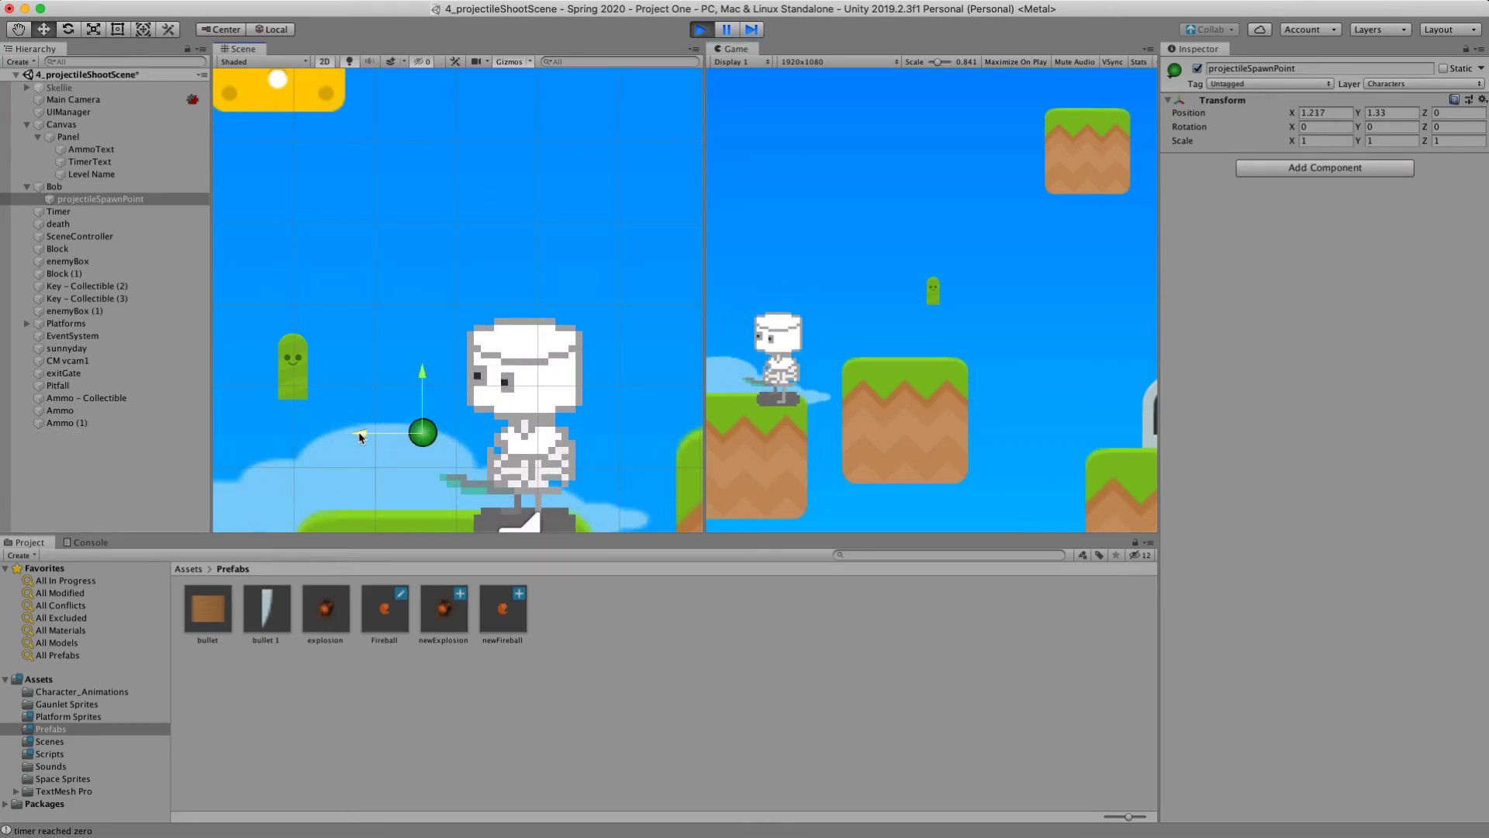
{"action": "left_click", "coordinate": [700, 29]}
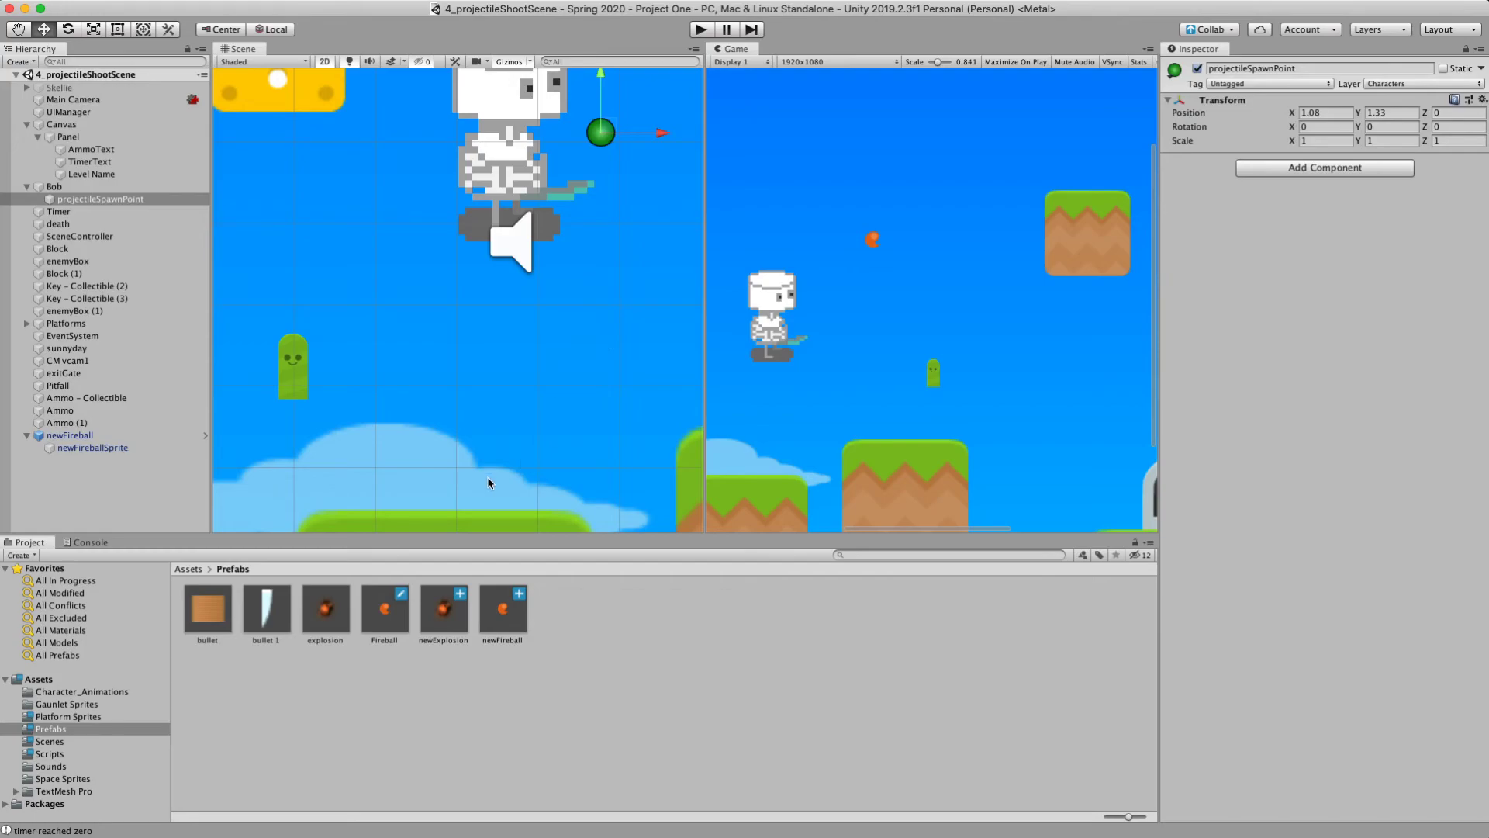
- Review the newFireball prefab's script, Rigidbody 2D and collider settings, and inspect Bob's components
{"action": "left_click", "coordinate": [504, 609]}
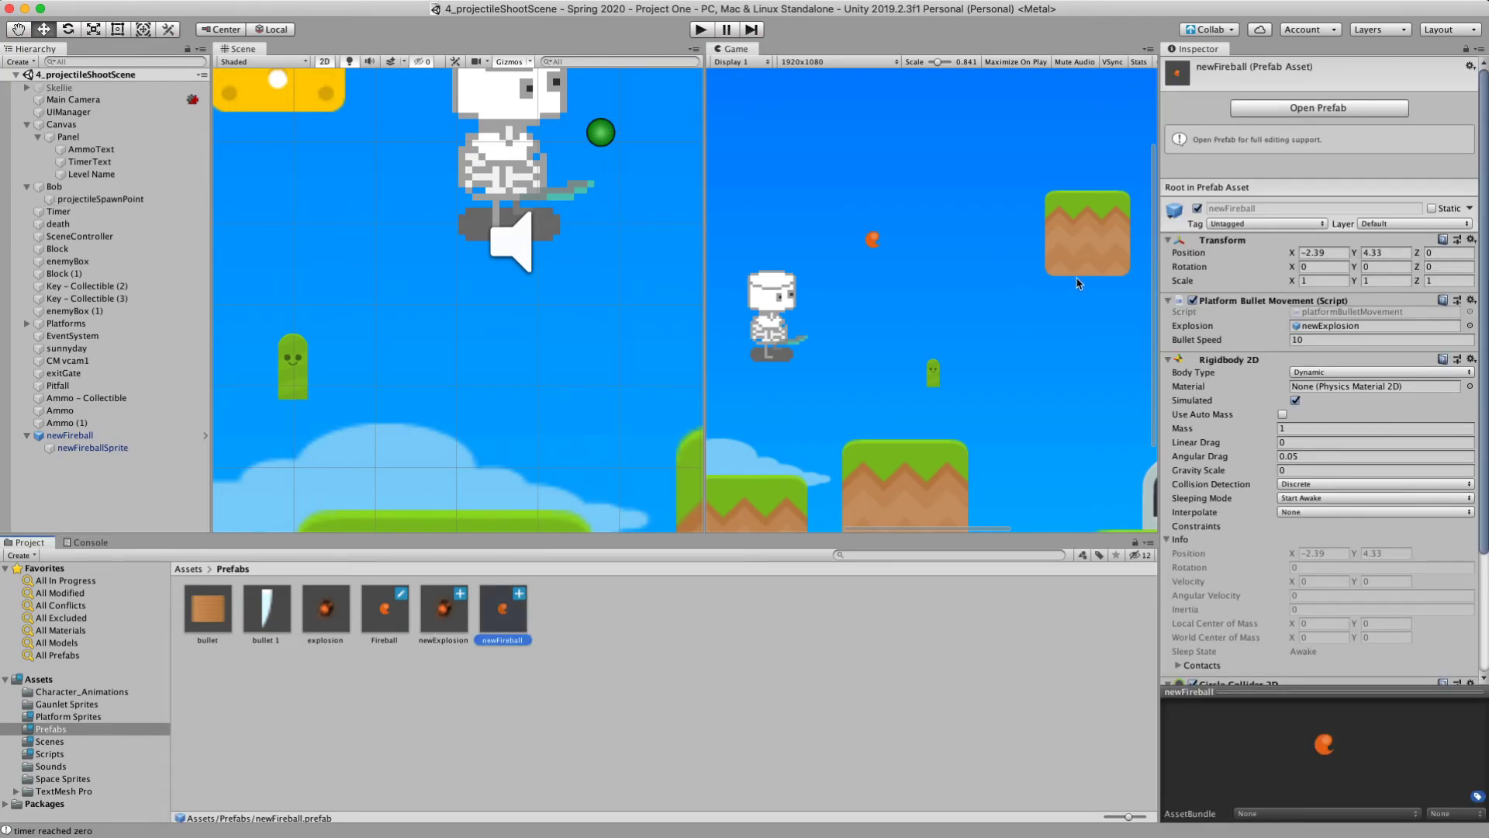
{"action": "left_click", "coordinate": [514, 135]}
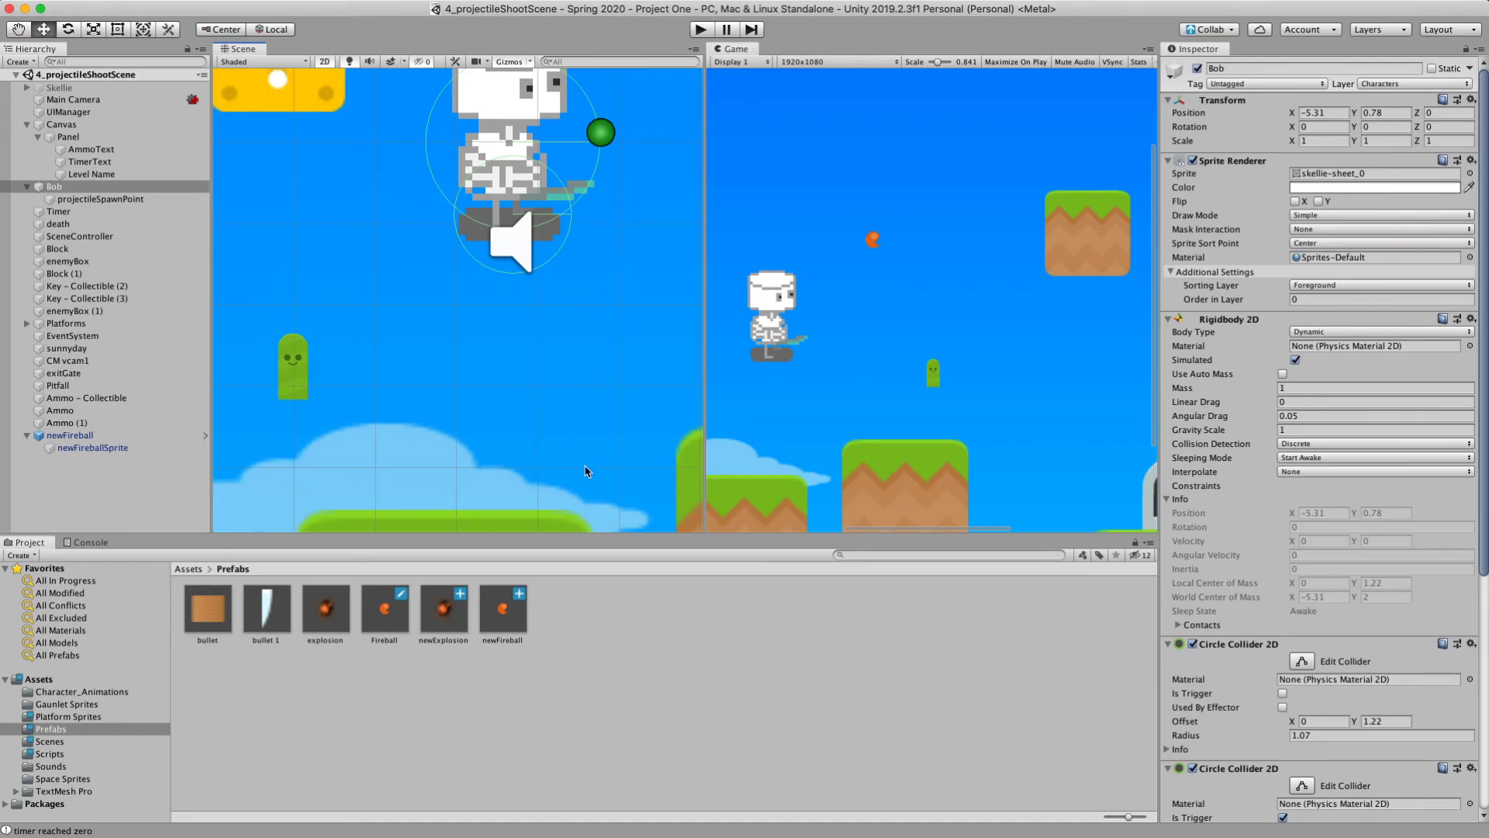
- Compare the layers of Bob and the newFireball prefab, and assign newFireball and its children to the Projectiles layer
{"action": "left_click", "coordinate": [501, 613]}
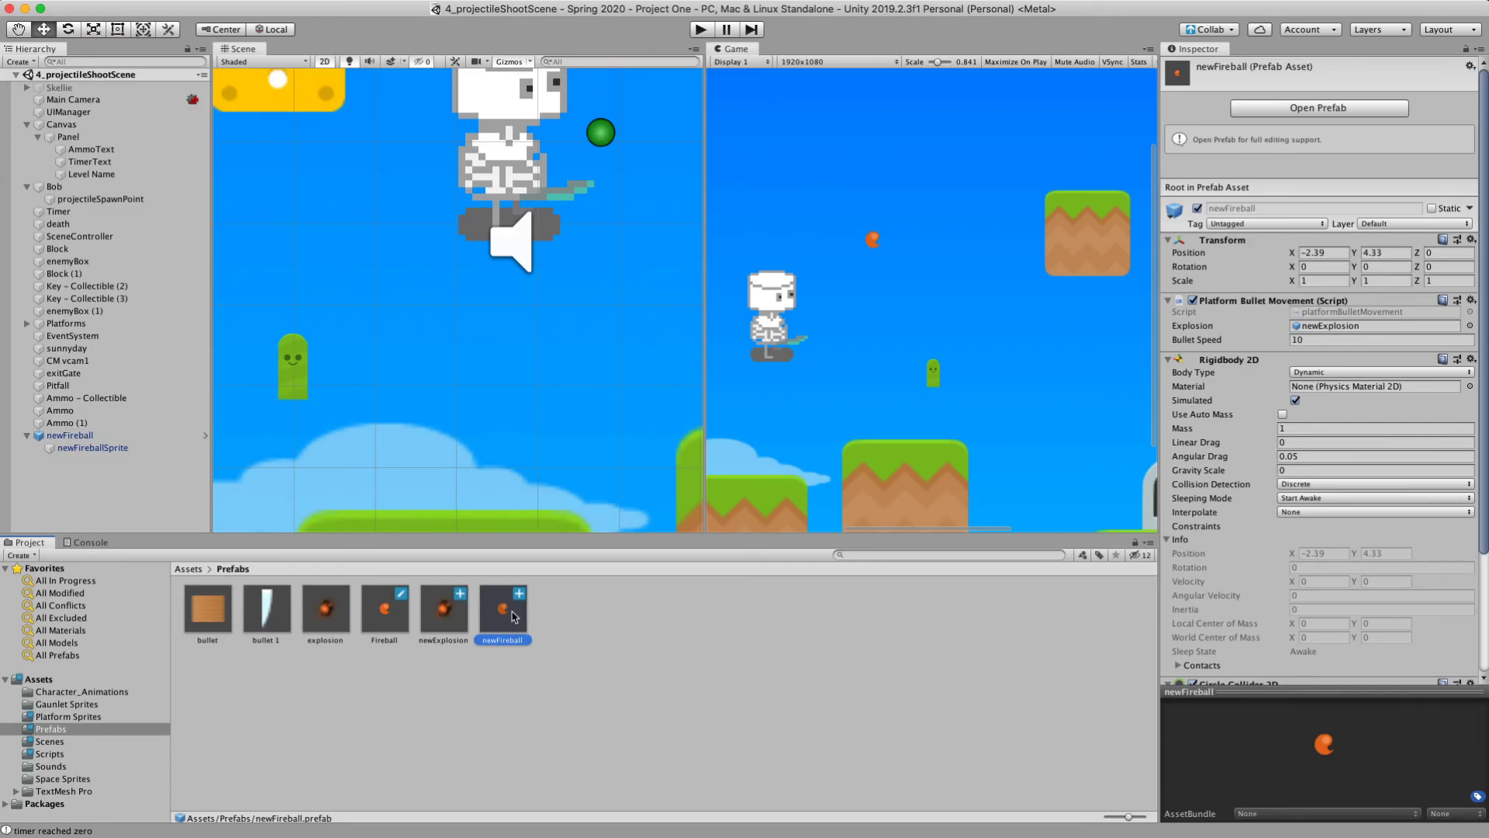
{"action": "left_click", "coordinate": [525, 149]}
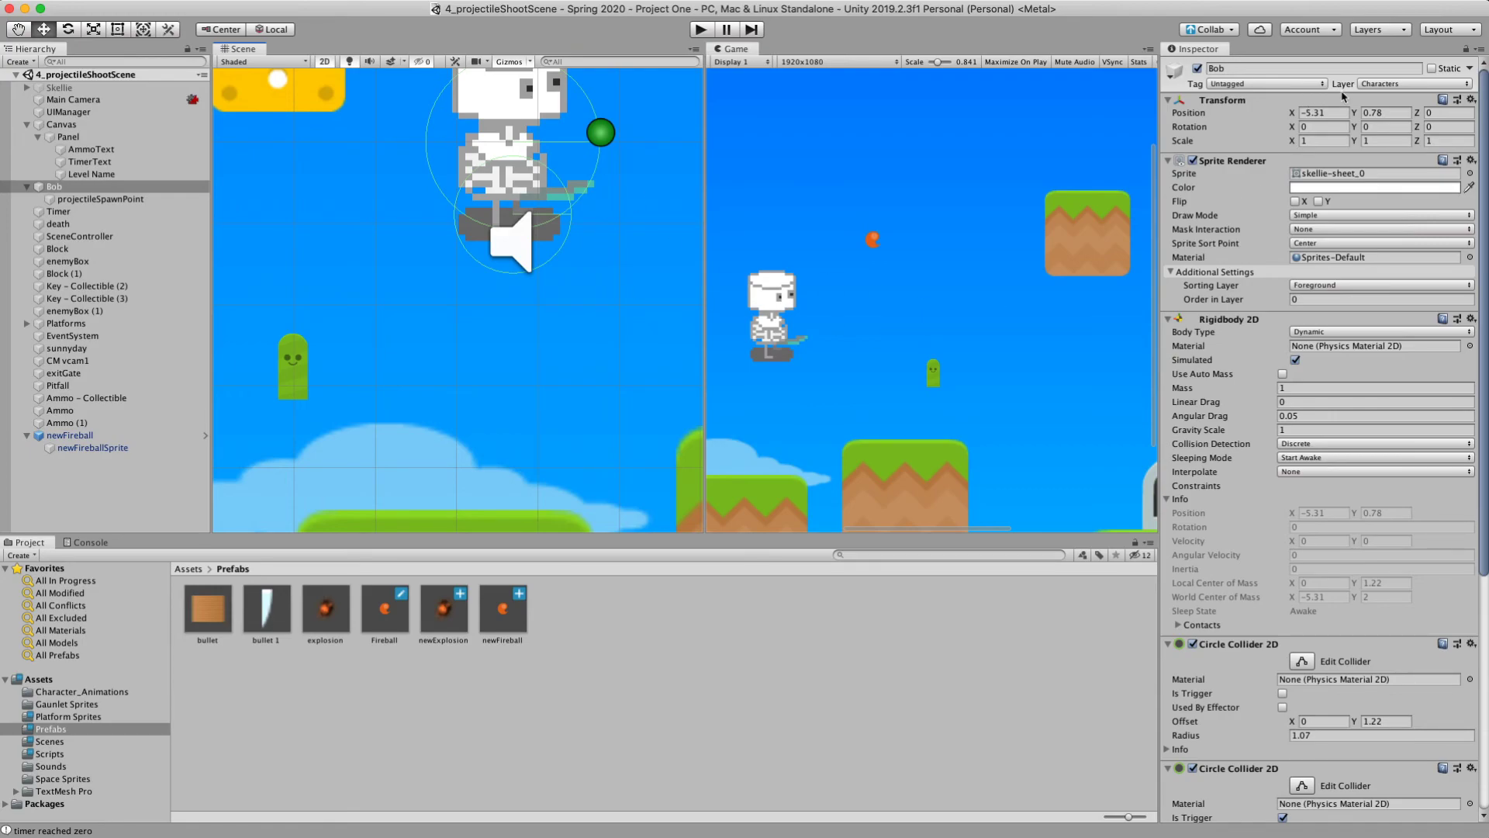
{"action": "left_click", "coordinate": [1394, 85]}
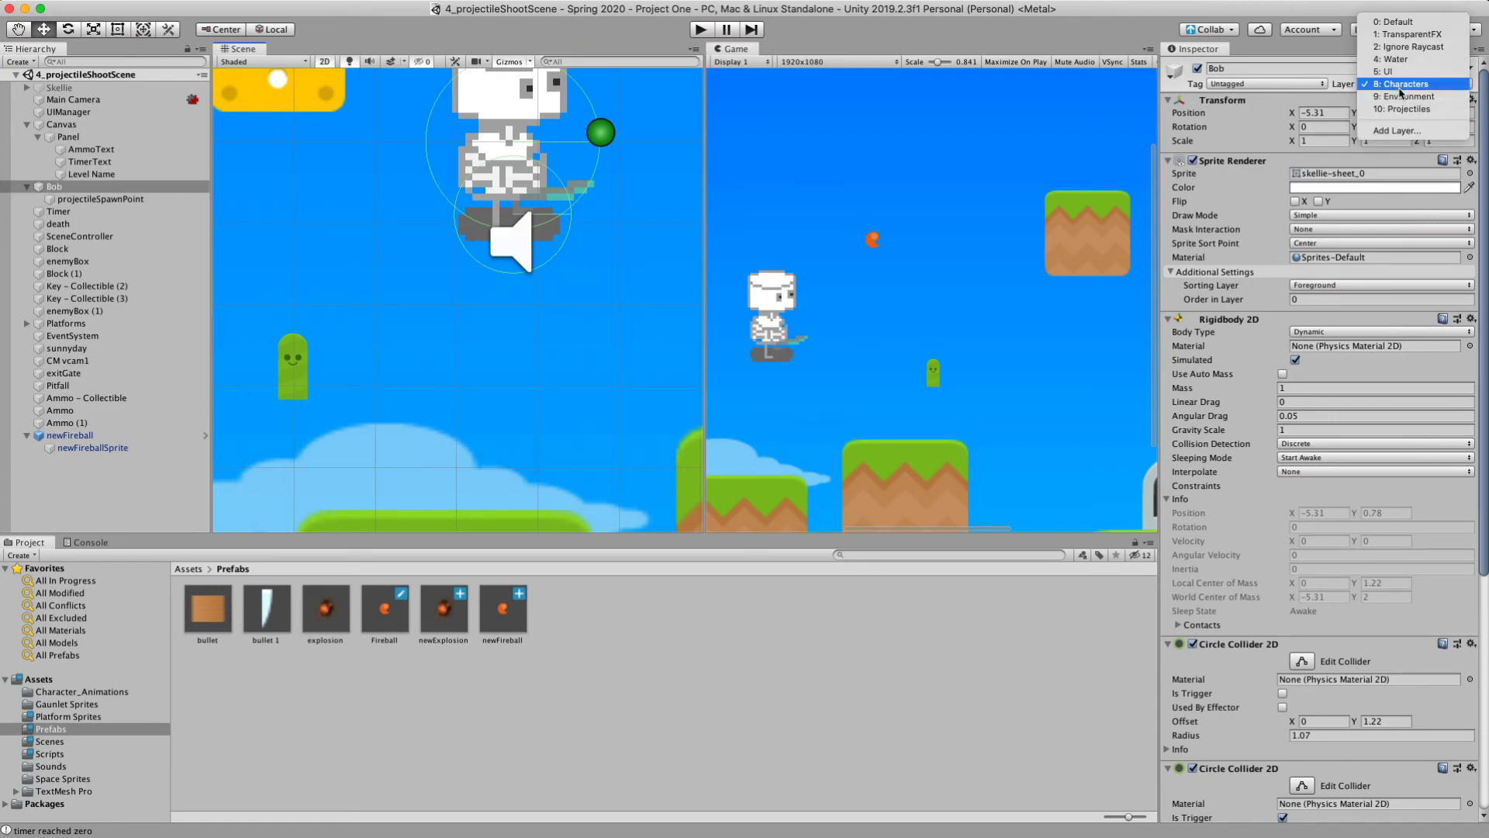
{"action": "left_click", "coordinate": [577, 364]}
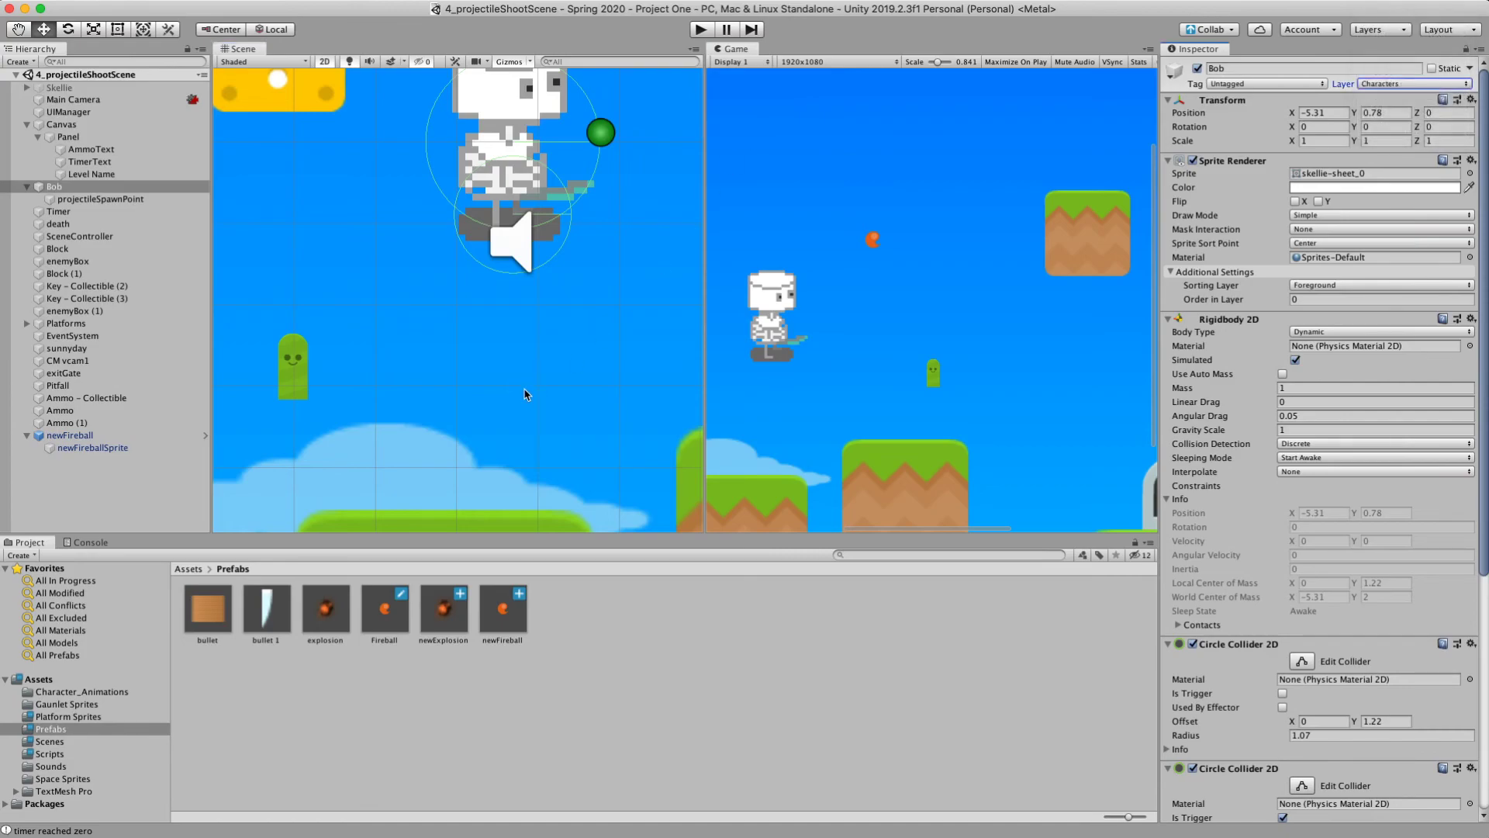
{"action": "left_click", "coordinate": [498, 614]}
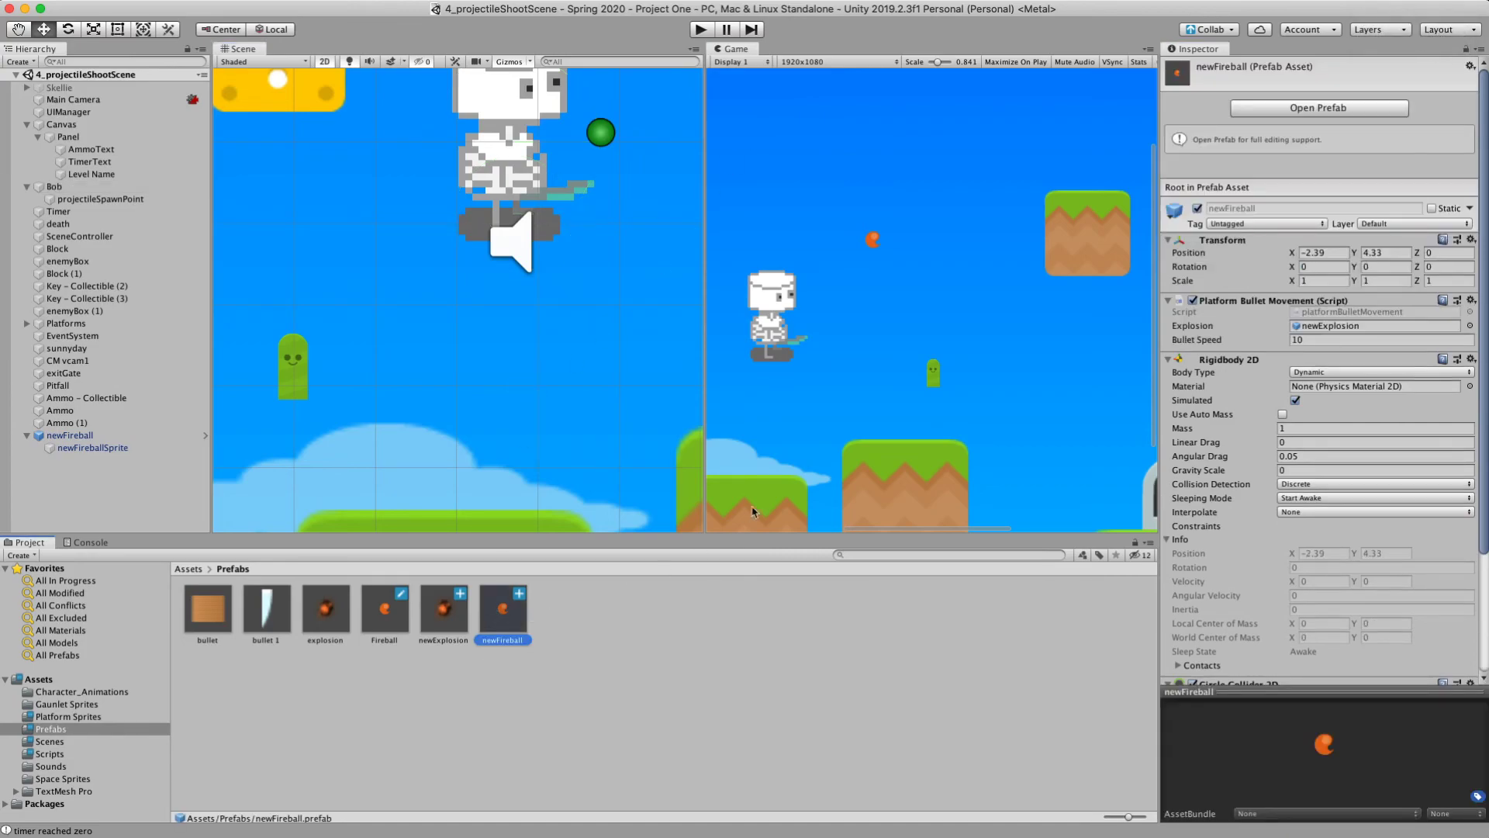
{"action": "left_click", "coordinate": [1411, 222]}
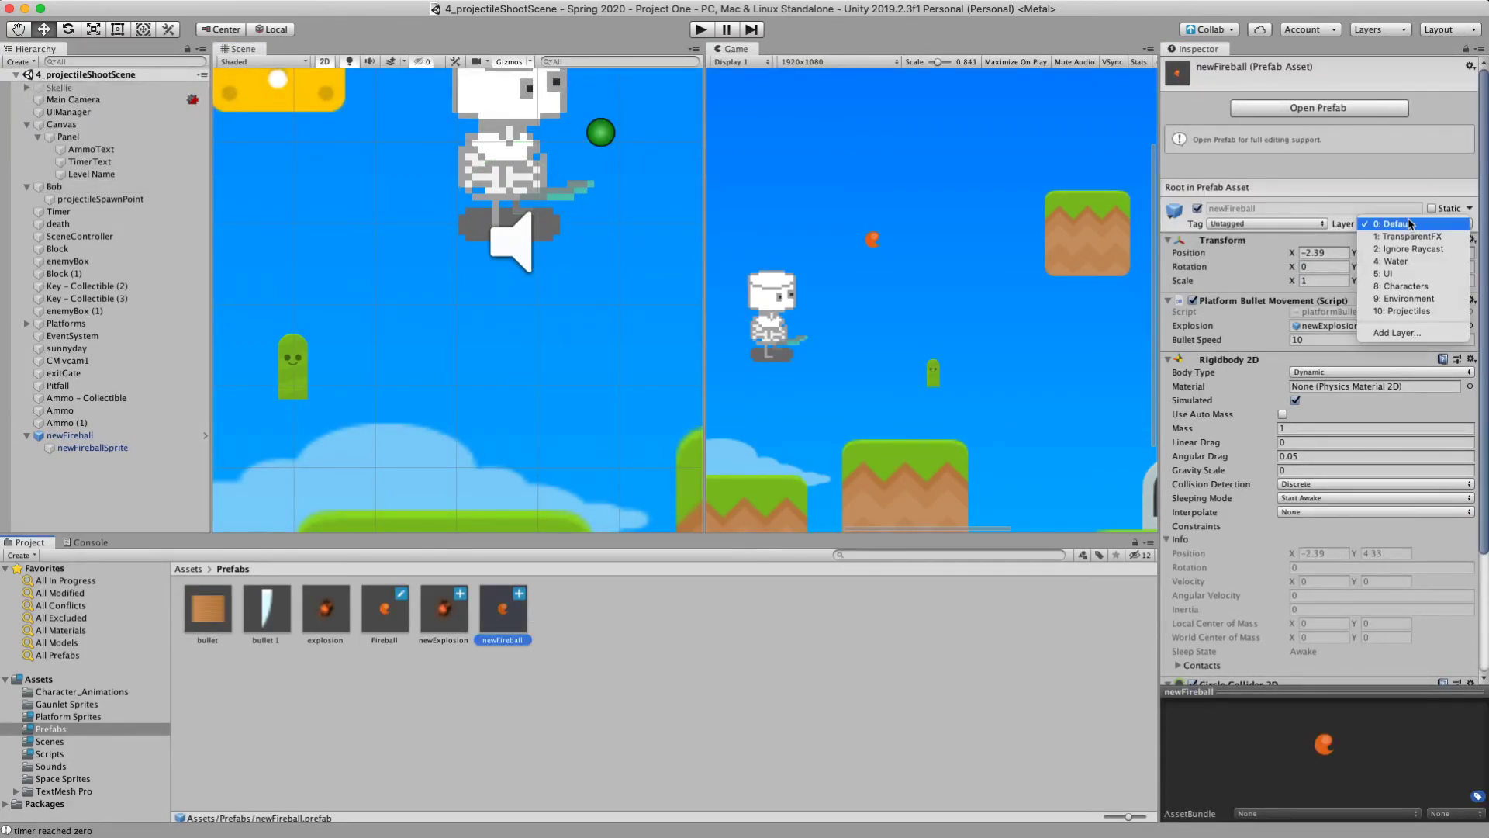
{"action": "left_click", "coordinate": [1410, 311]}
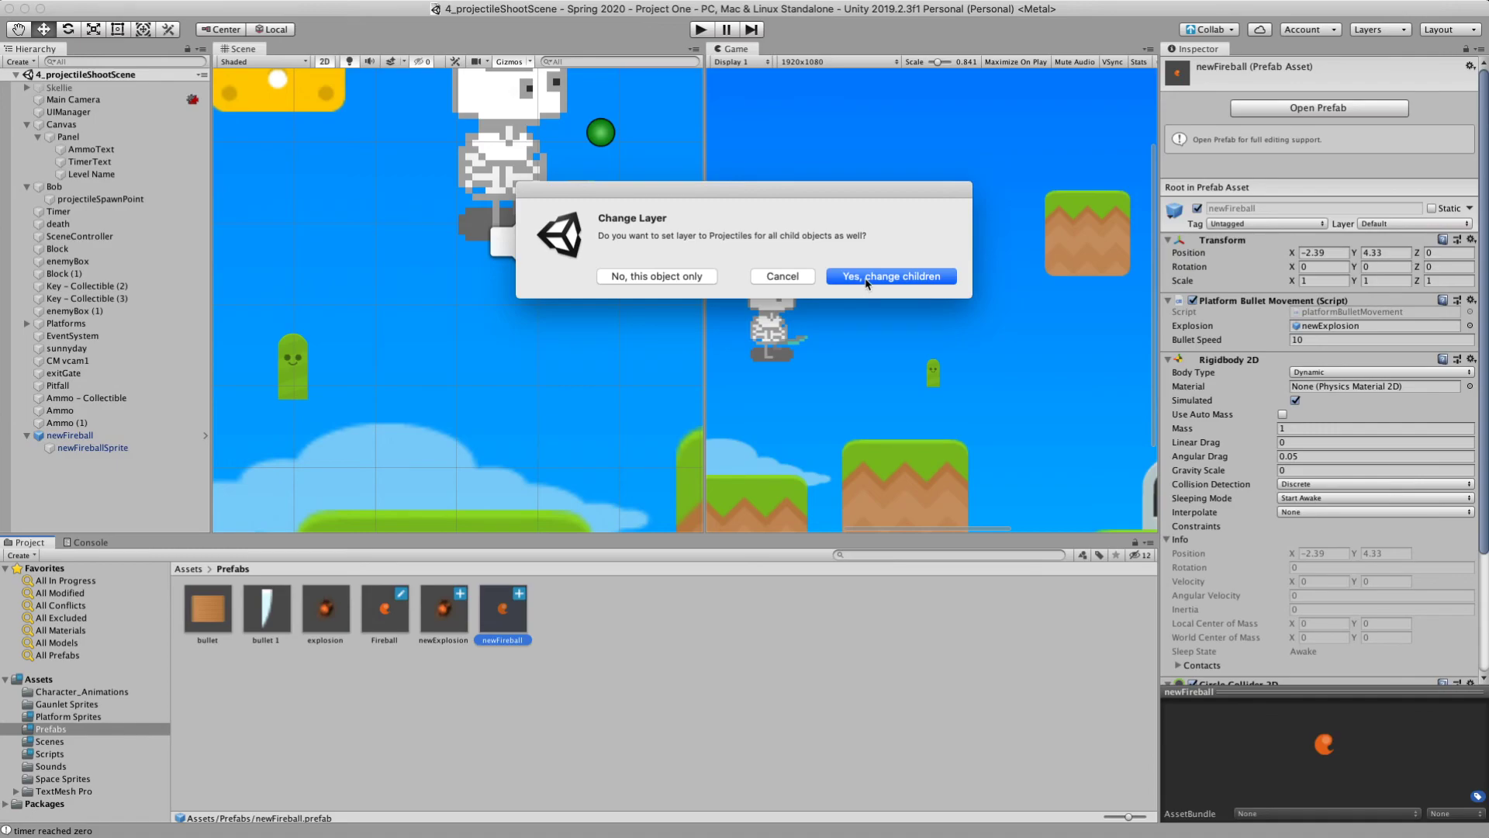
{"action": "left_click", "coordinate": [867, 281]}
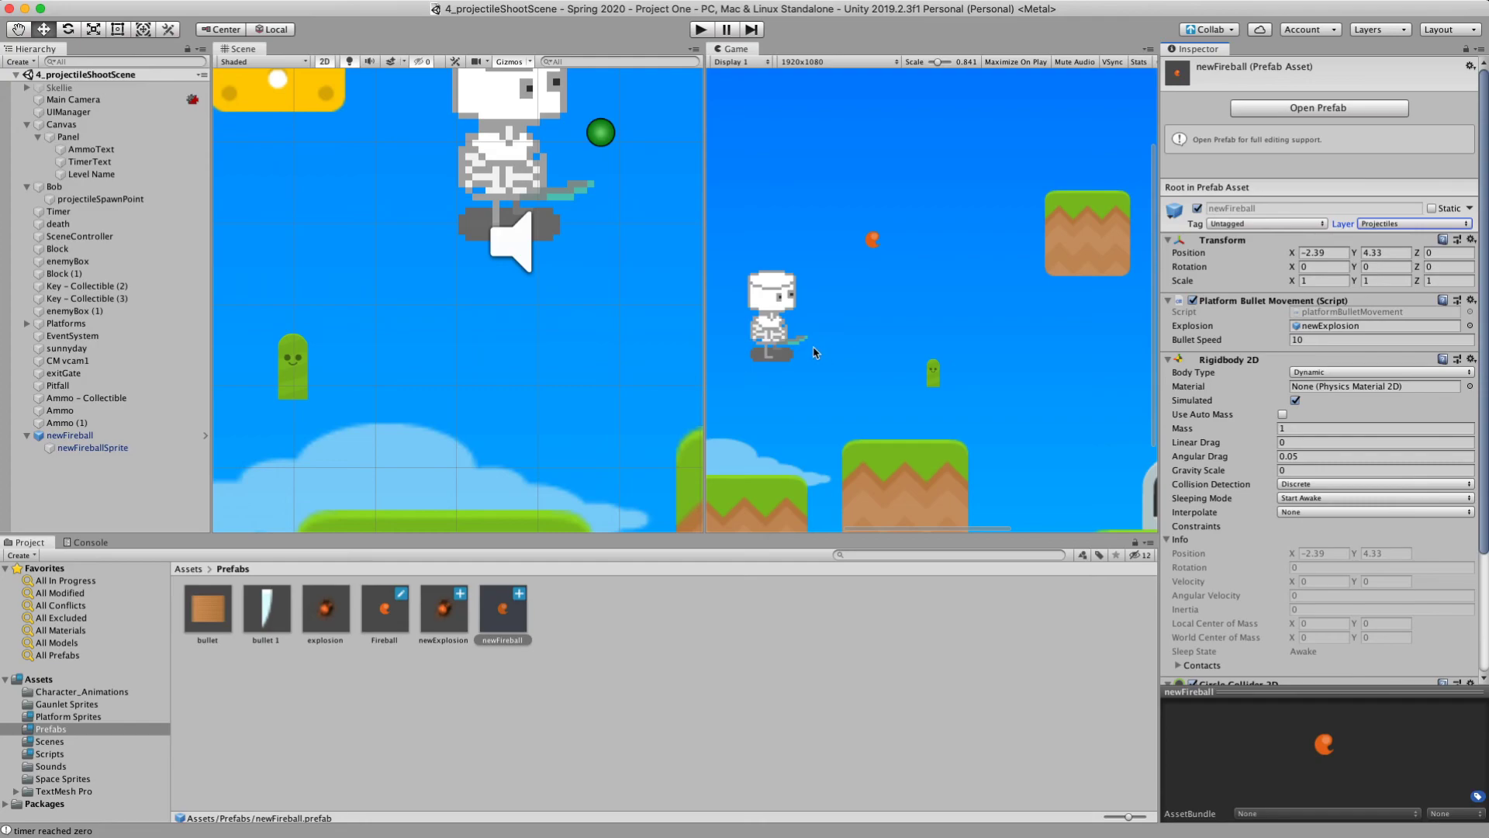
- Recheck Bob's and newFireball's layers and review the Characters–Projectiles pairing in the project's Physics 2D layer collision matrix
{"action": "left_click", "coordinate": [511, 156]}
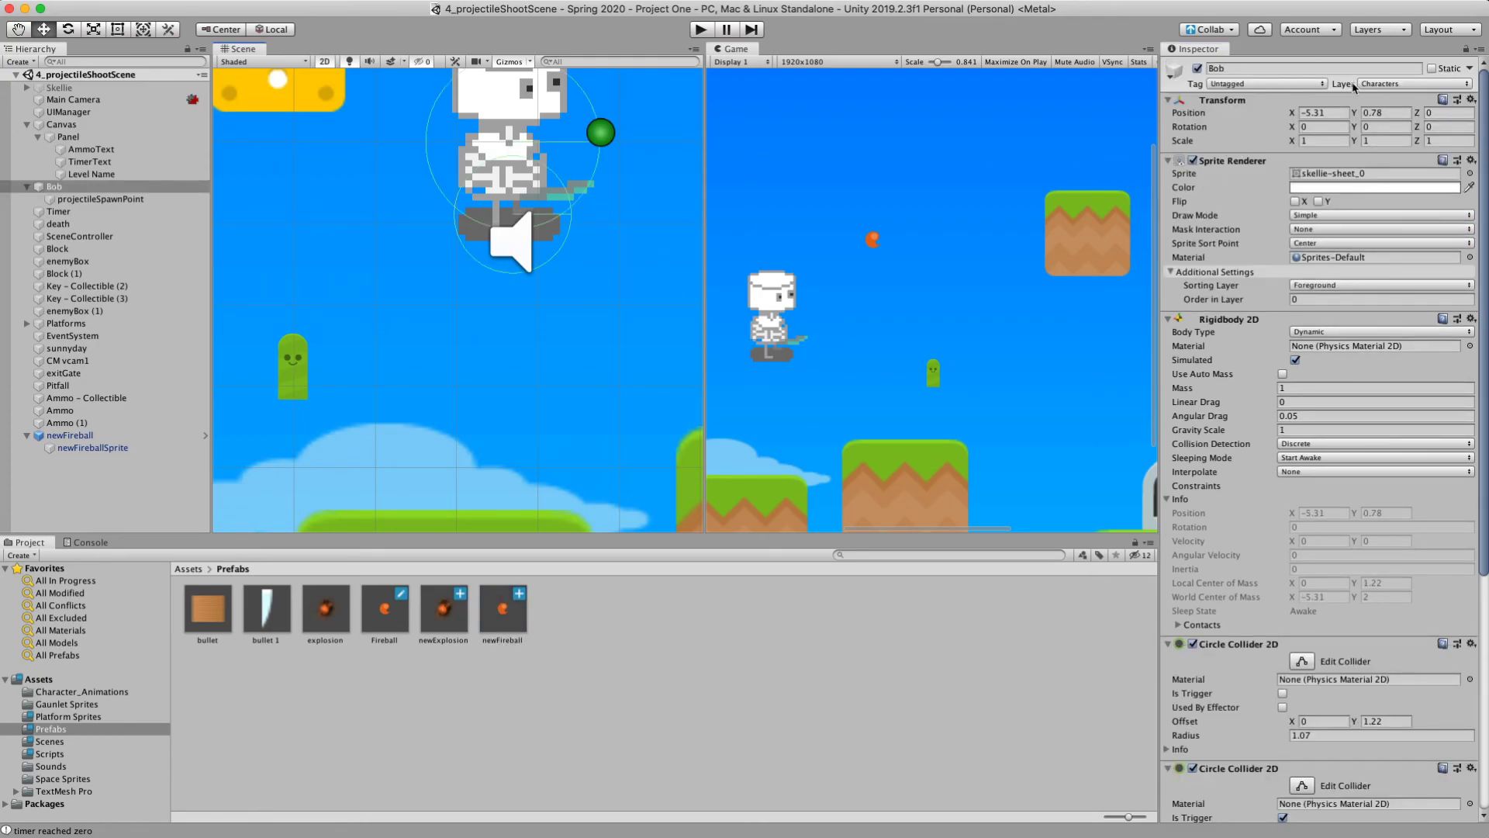
{"action": "left_click", "coordinate": [503, 611]}
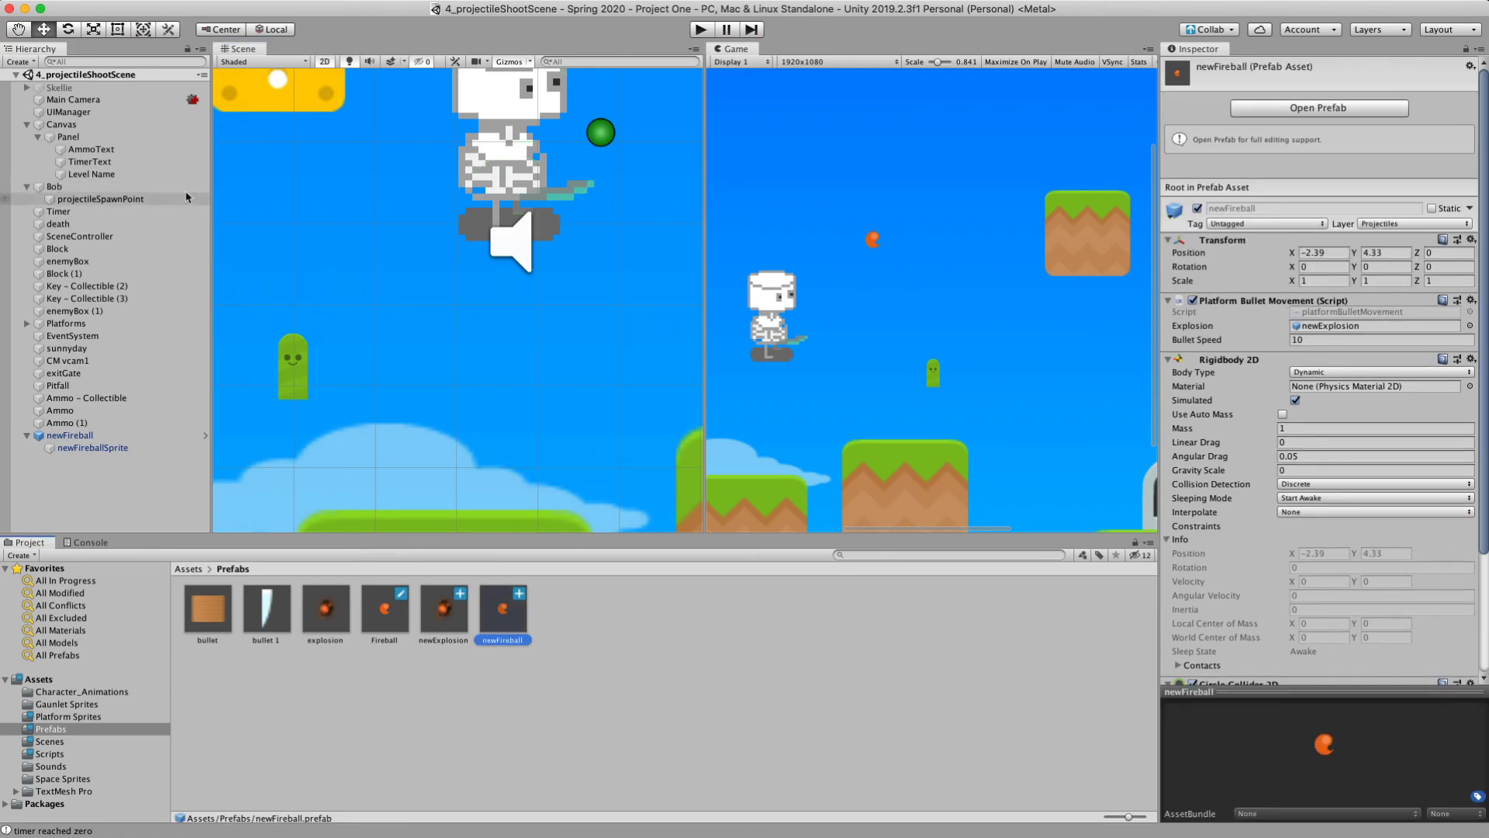
{"action": "left_click", "coordinate": [123, 9]}
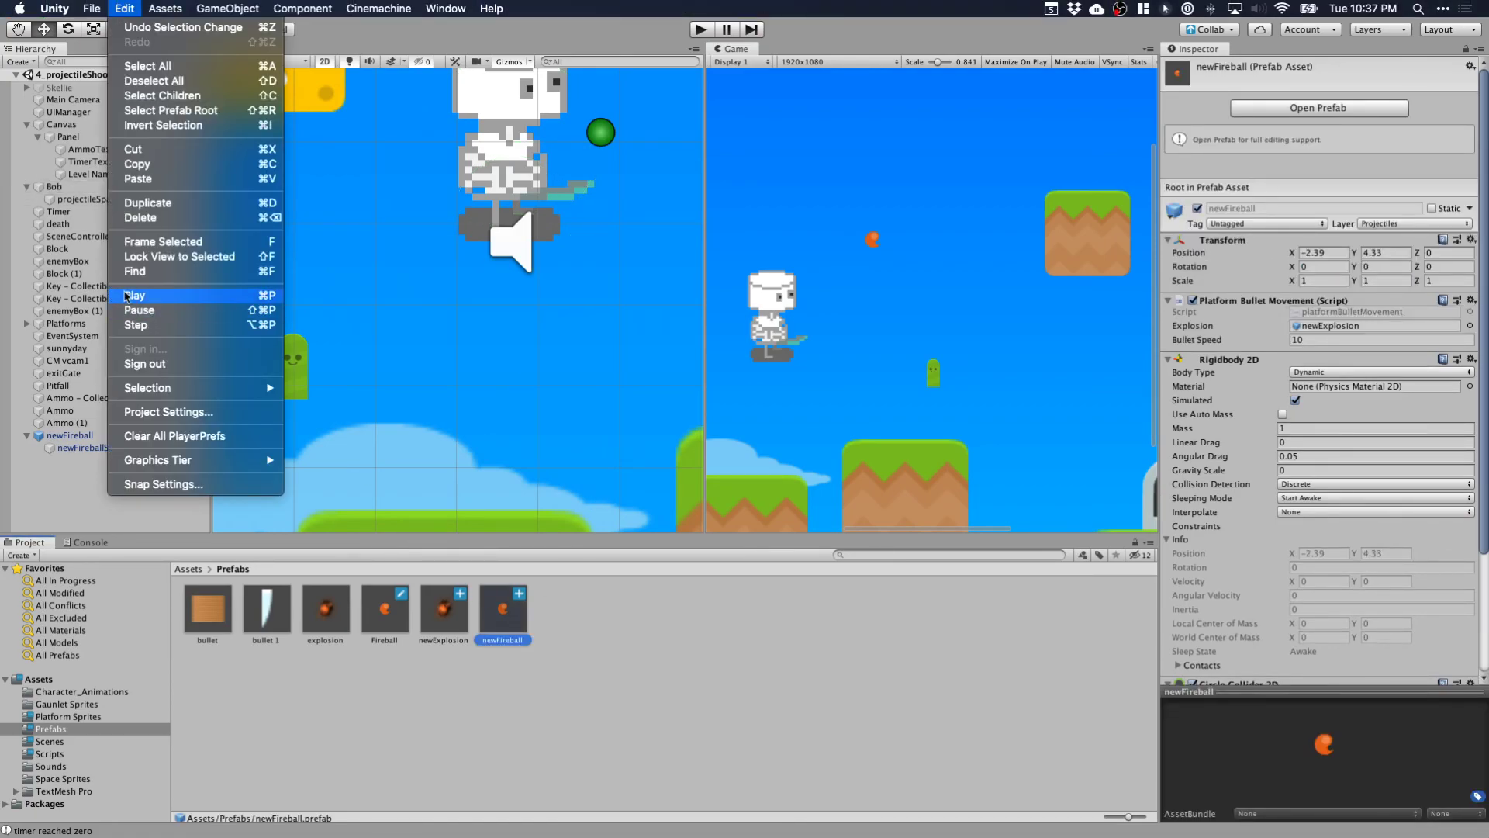
{"action": "left_click", "coordinate": [146, 414]}
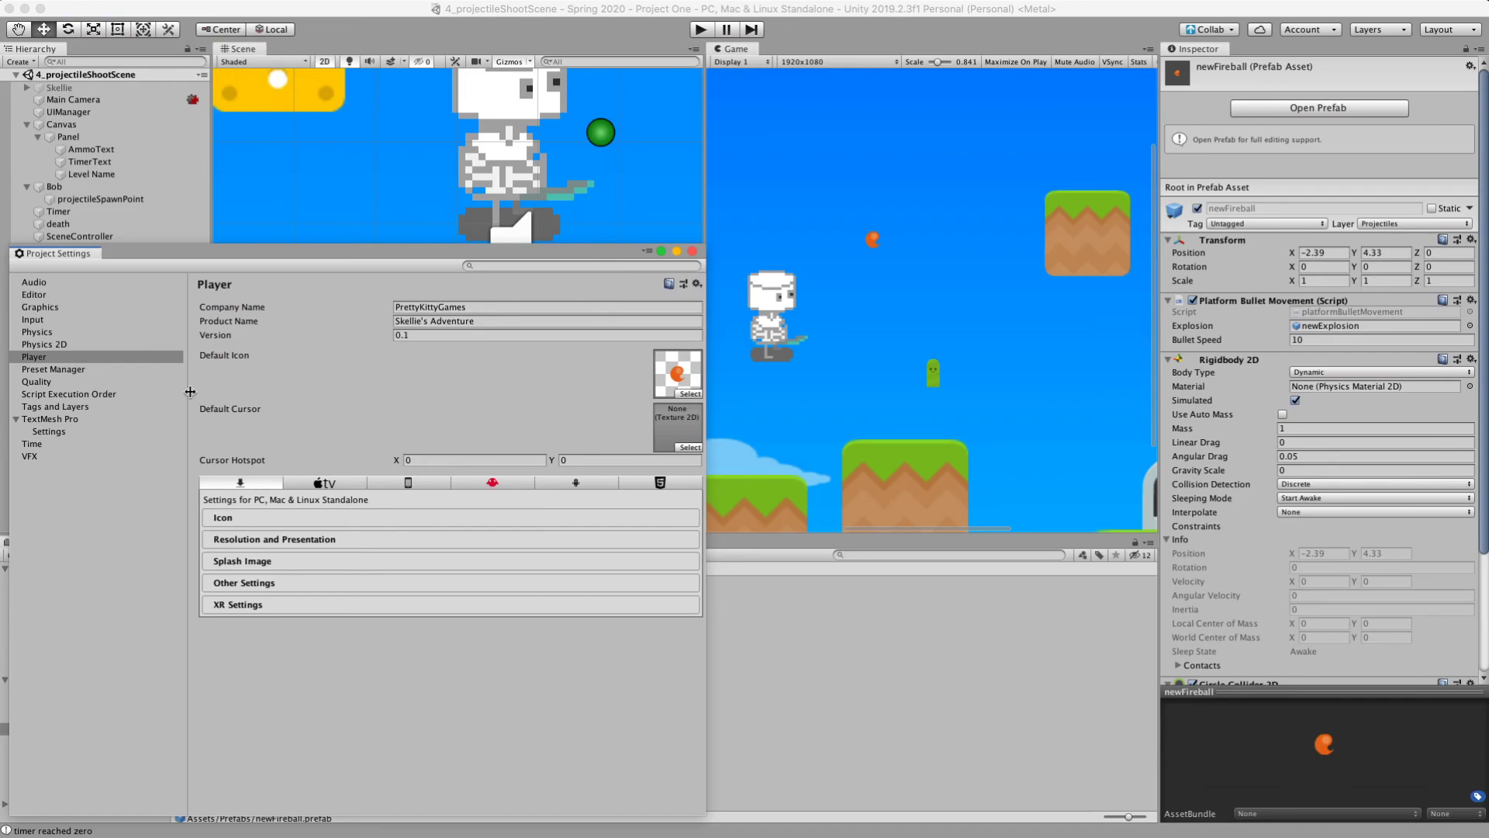
{"action": "left_click", "coordinate": [61, 345]}
{"action": "scroll", "coordinate": [382, 518], "scroll_direction": "down", "scroll_amount": 1}
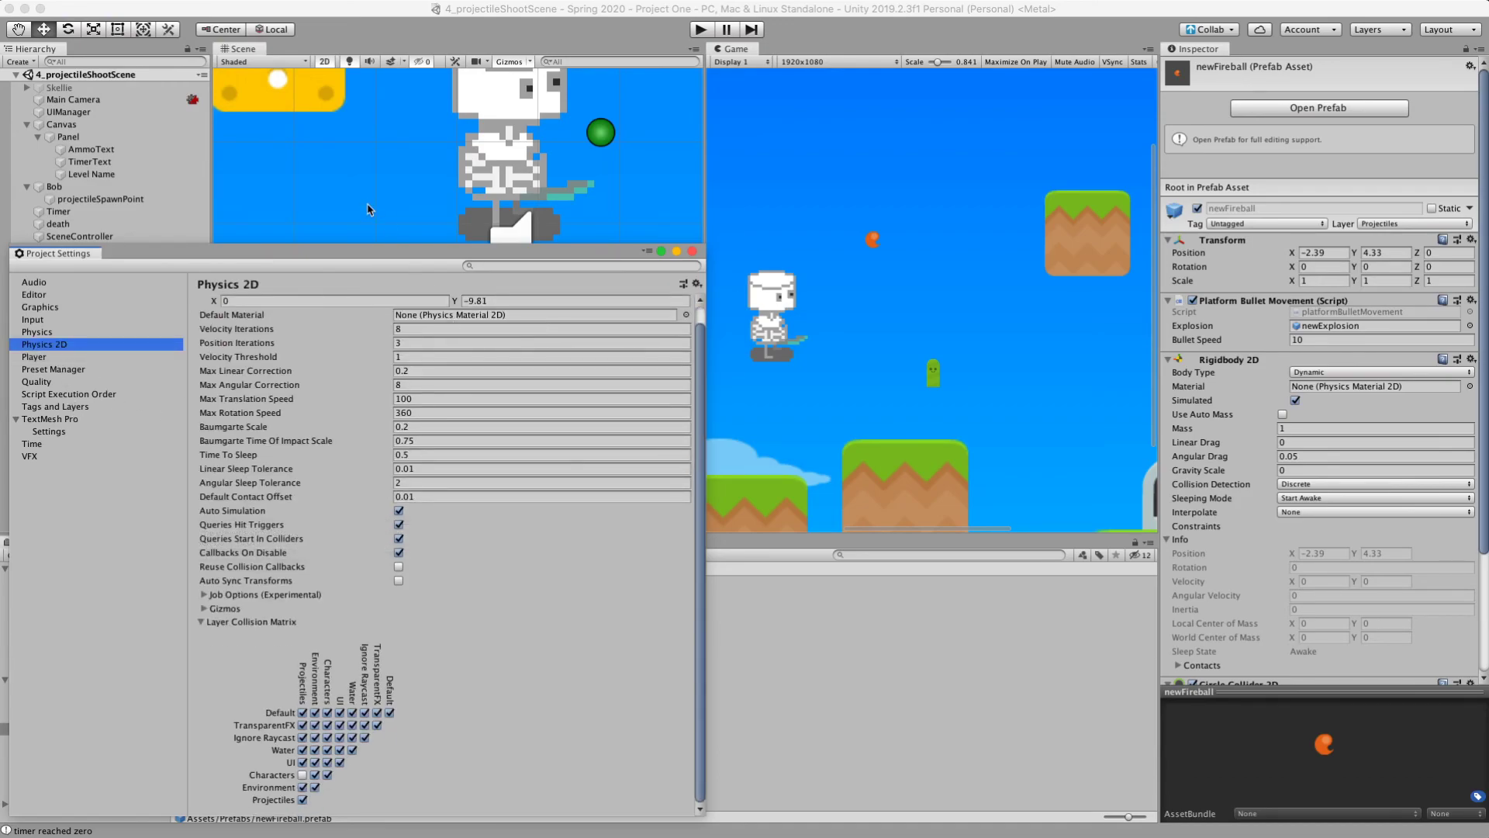
{"action": "left_click_drag", "start_coordinate": [343, 253], "coordinate": [433, 73]}
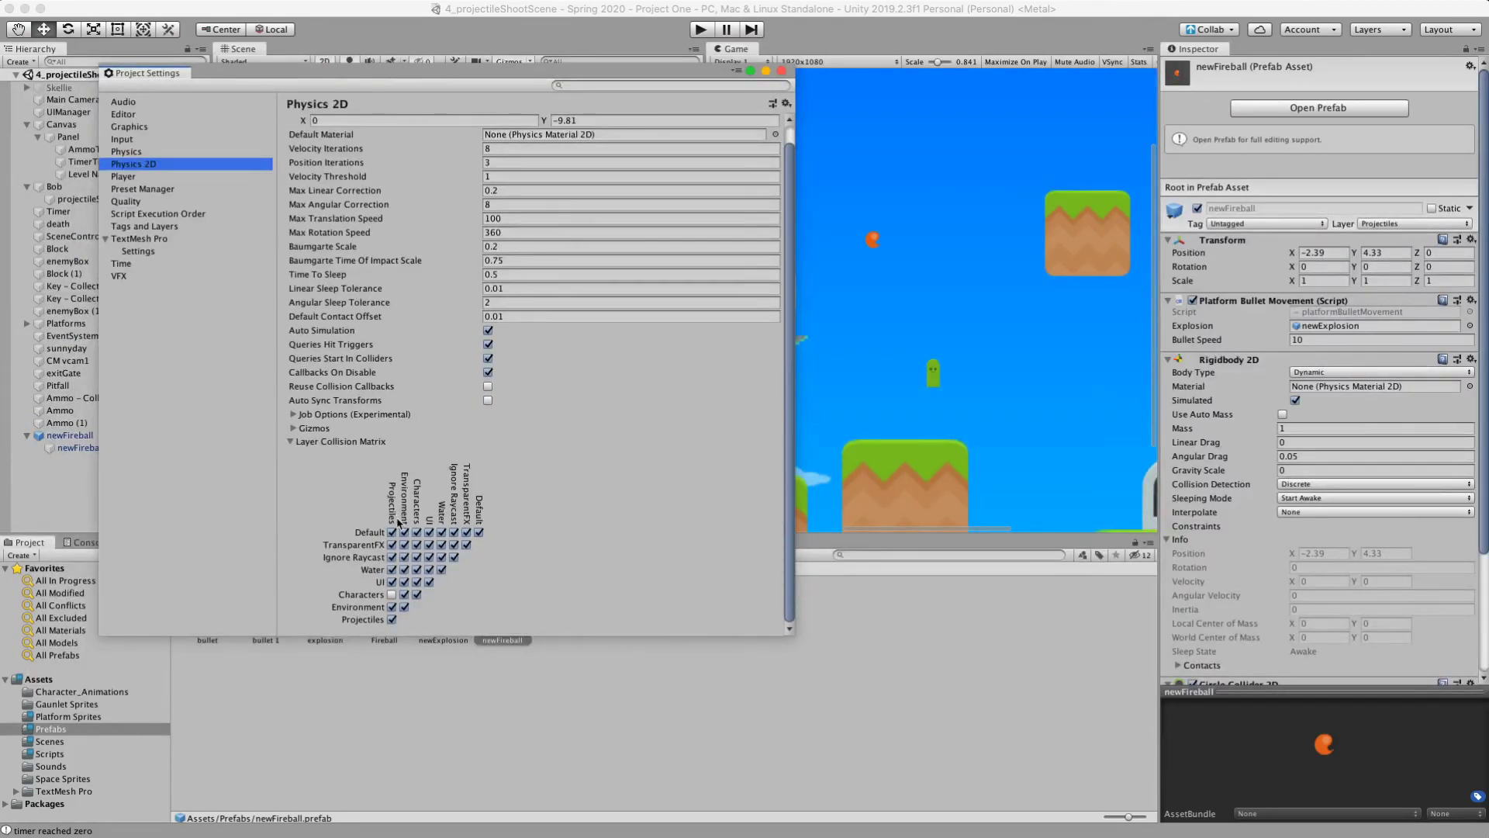
{"action": "left_click", "coordinate": [389, 591]}
{"action": "left_click", "coordinate": [781, 70]}
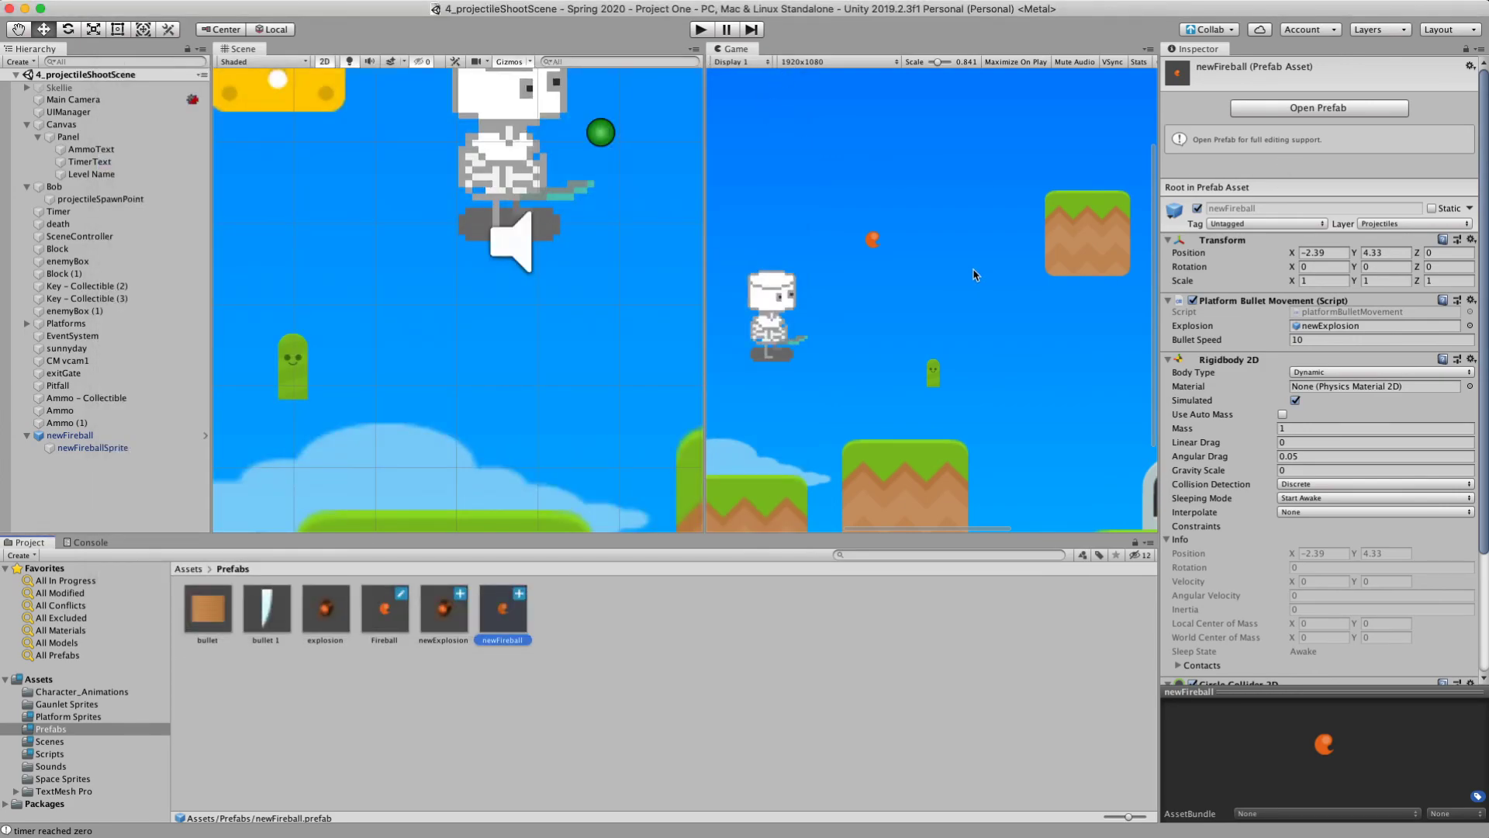
- Playtest Bob shooting fireballs in both directions, and inspect the collider settings of the Ammo object near him
{"action": "left_click", "coordinate": [703, 30]}
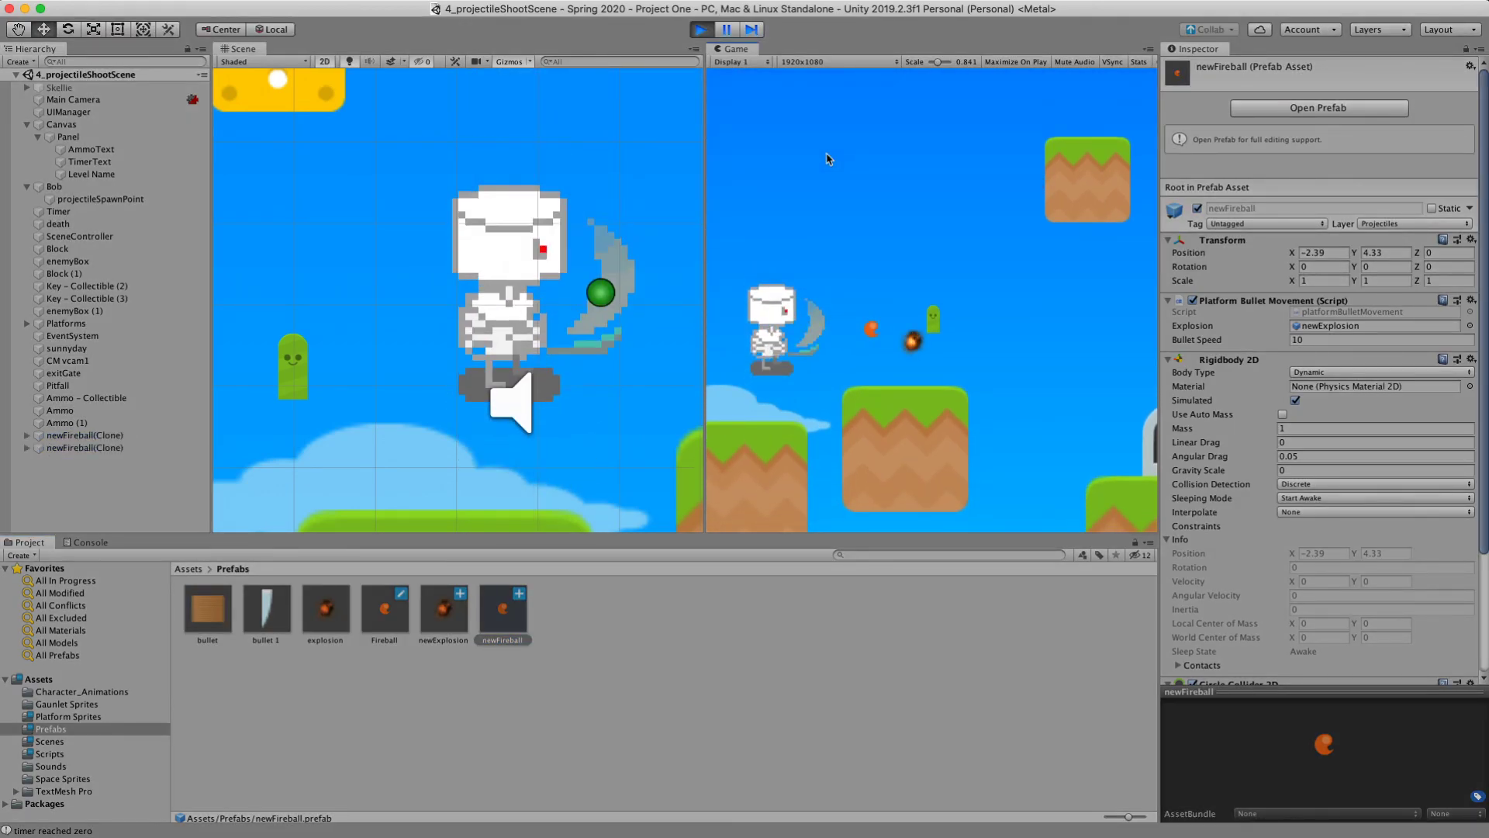
{"action": "key", "text": "Left"}
{"action": "key", "text": "space"}
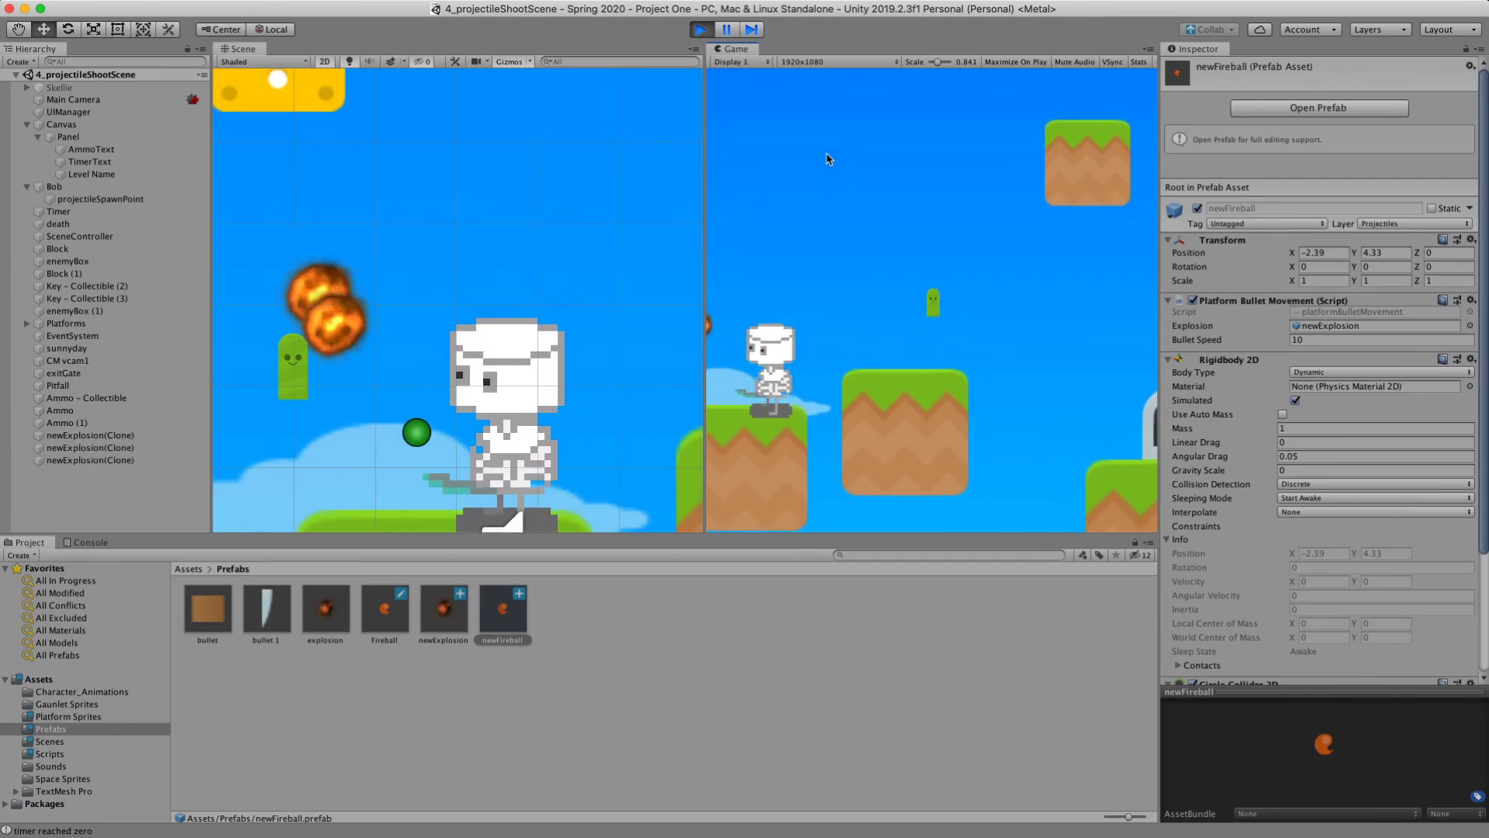
{"action": "key", "text": "space"}
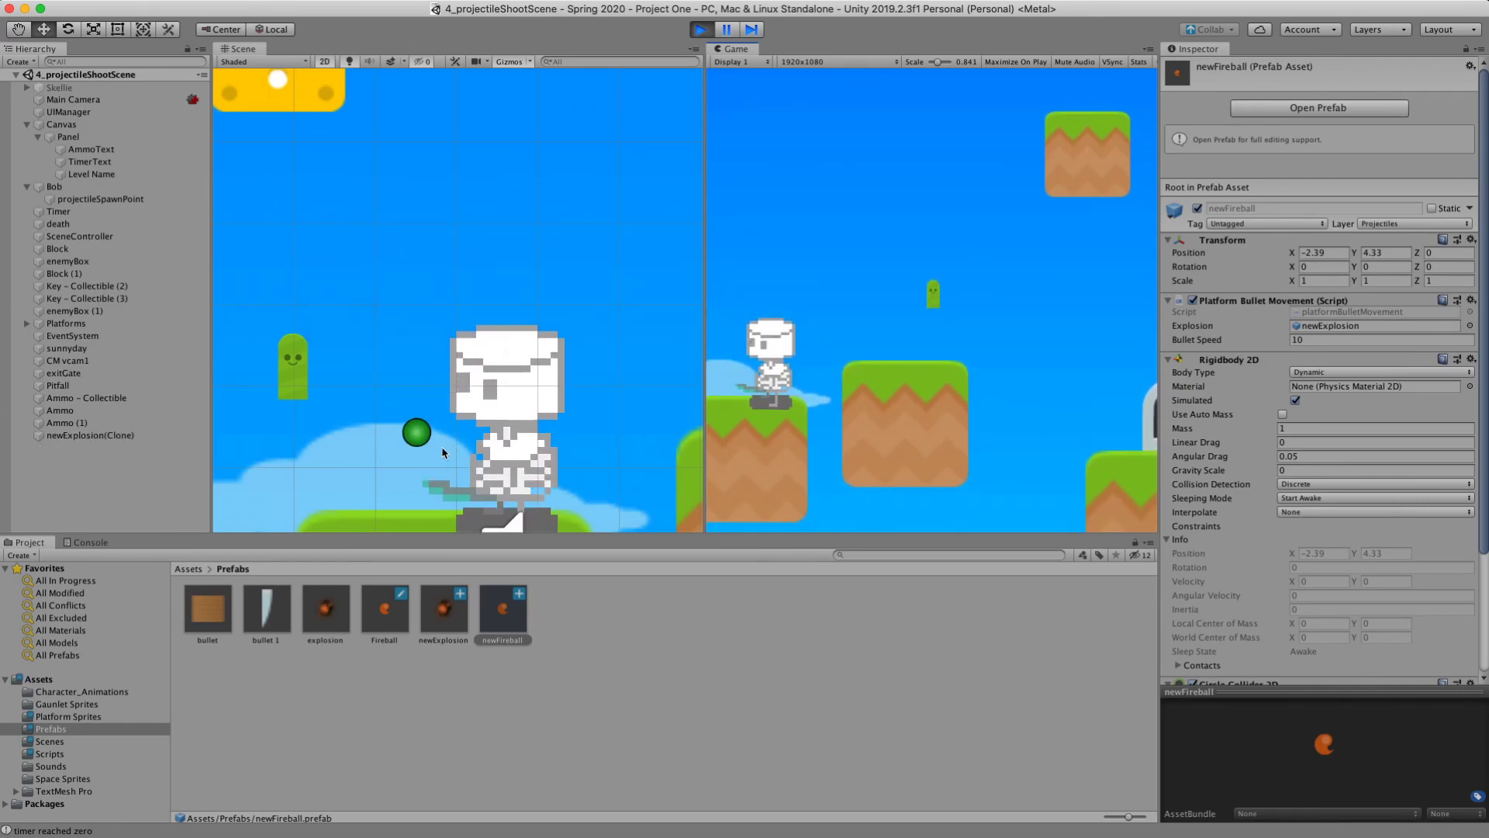
{"action": "key", "text": "Up"}
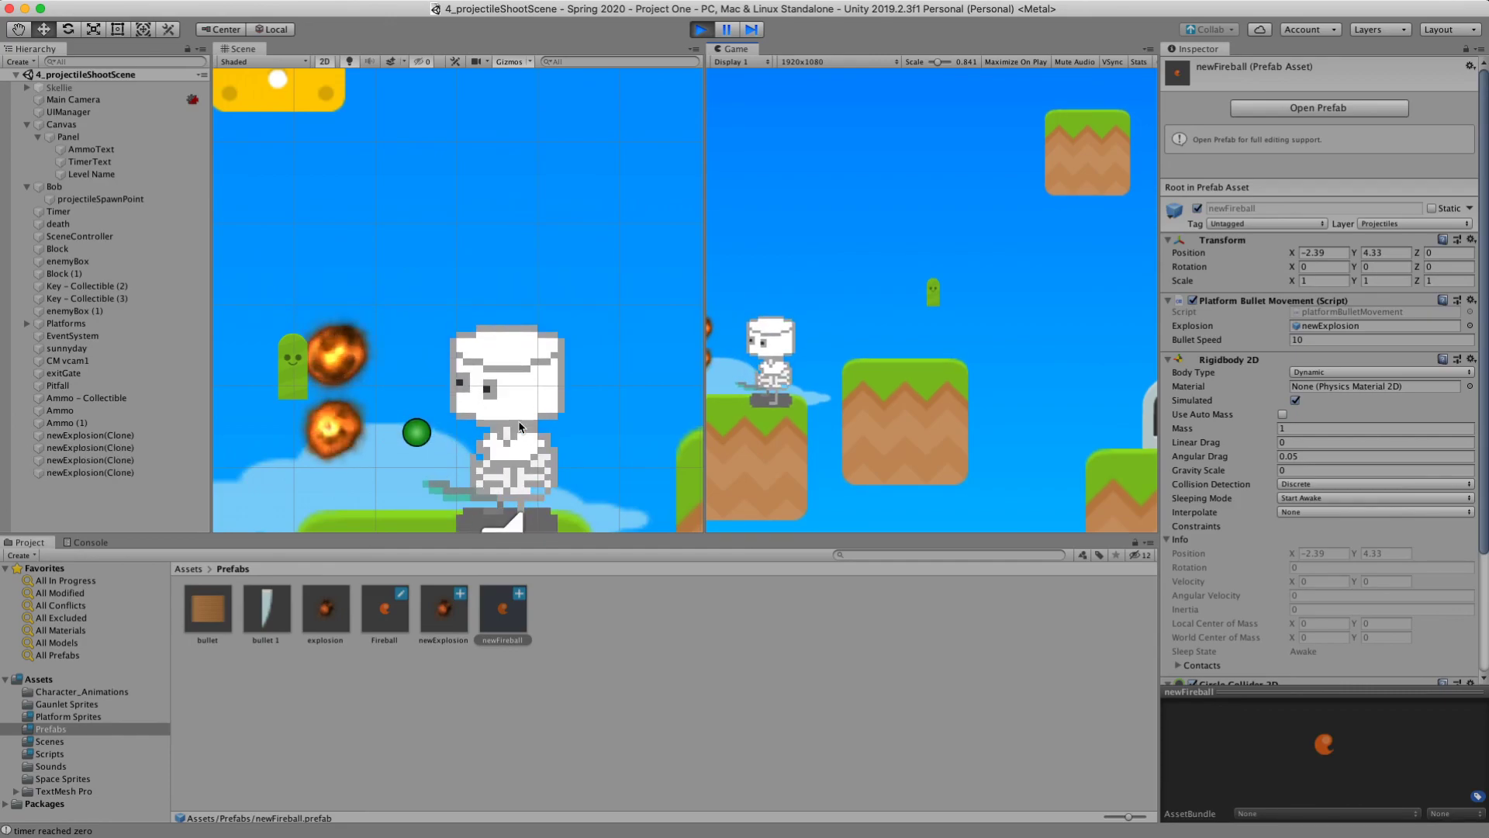
{"action": "key", "text": "Up"}
{"action": "key", "text": "space"}
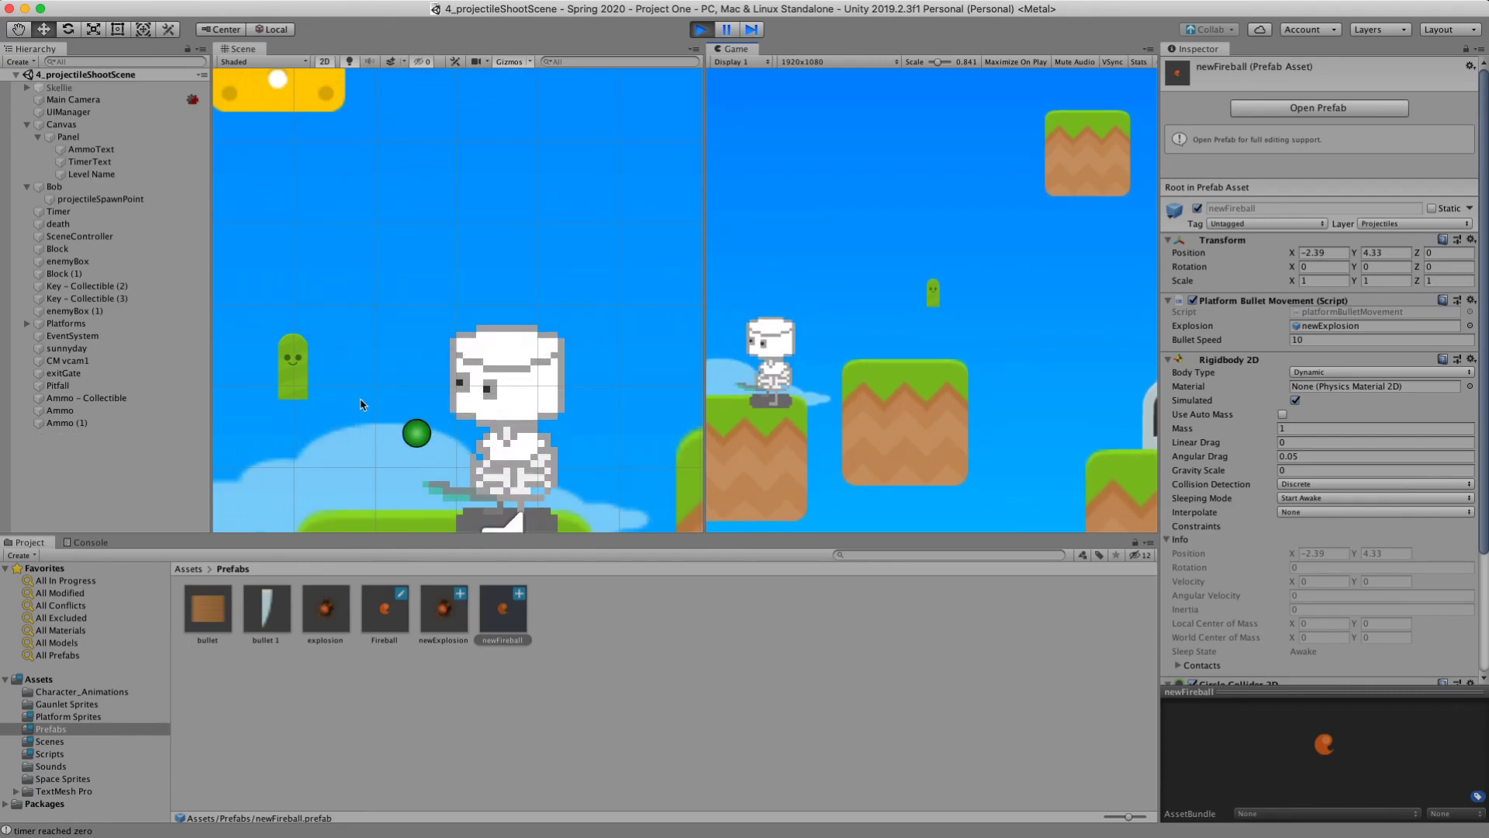
{"action": "left_click", "coordinate": [295, 363]}
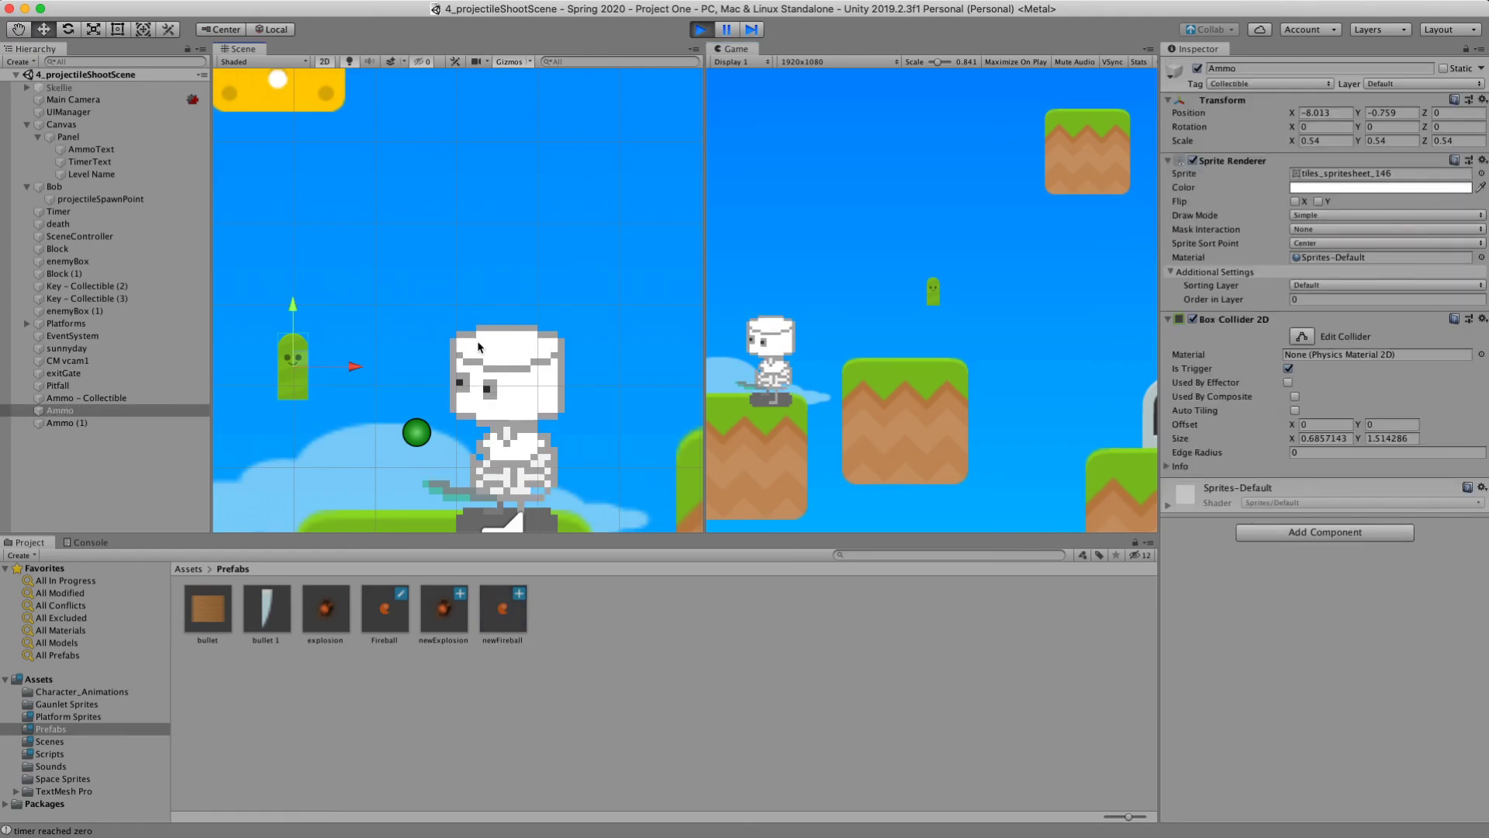
{"action": "left_click", "coordinate": [436, 316]}
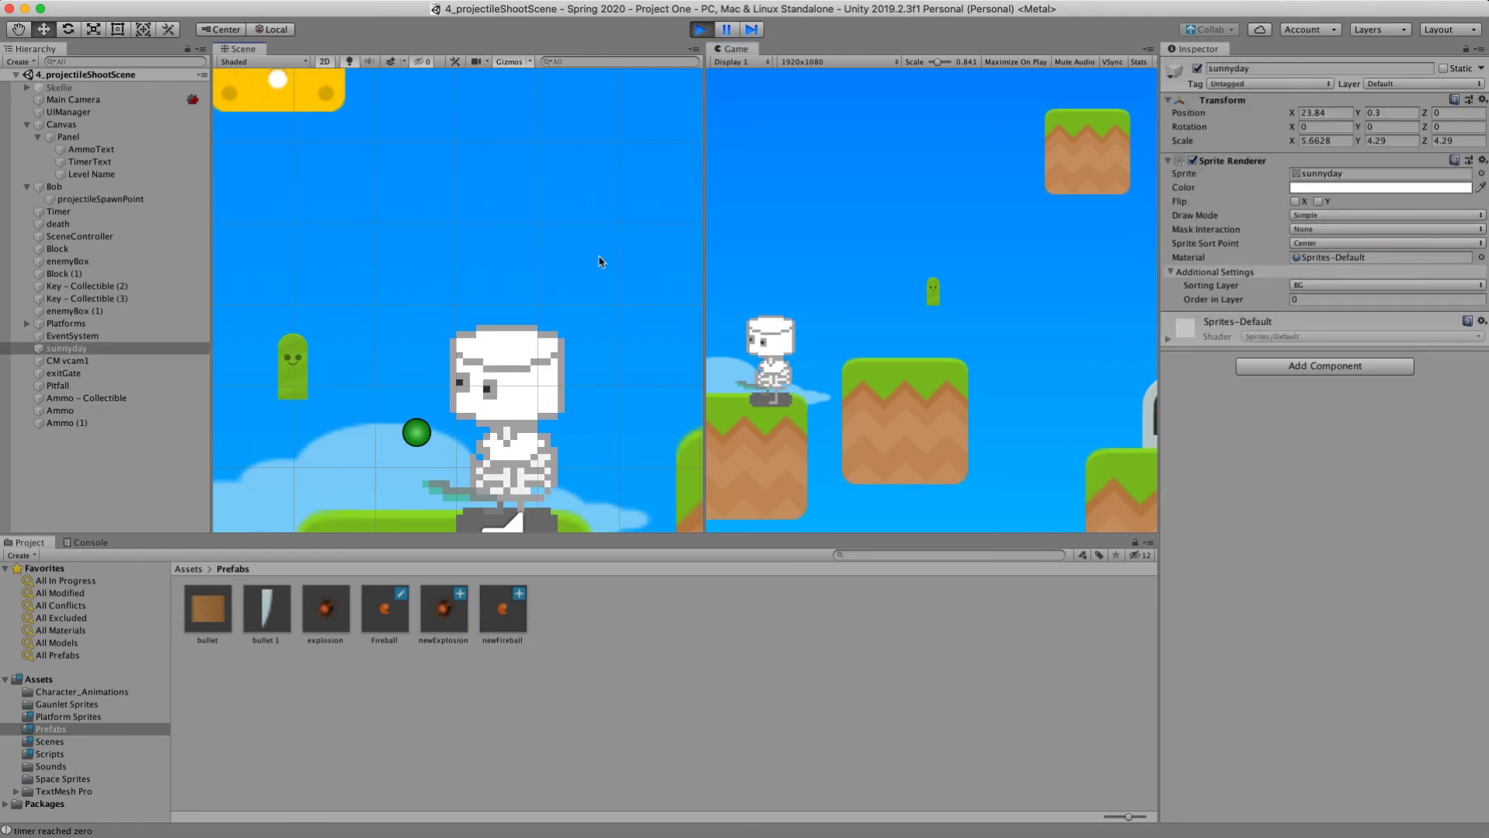
- Continue the playtest with Bob jumping and shooting fireballs toward the nearby Ammo object, and exit play mode
{"action": "left_click", "coordinate": [848, 283]}
{"action": "key", "text": "space"}
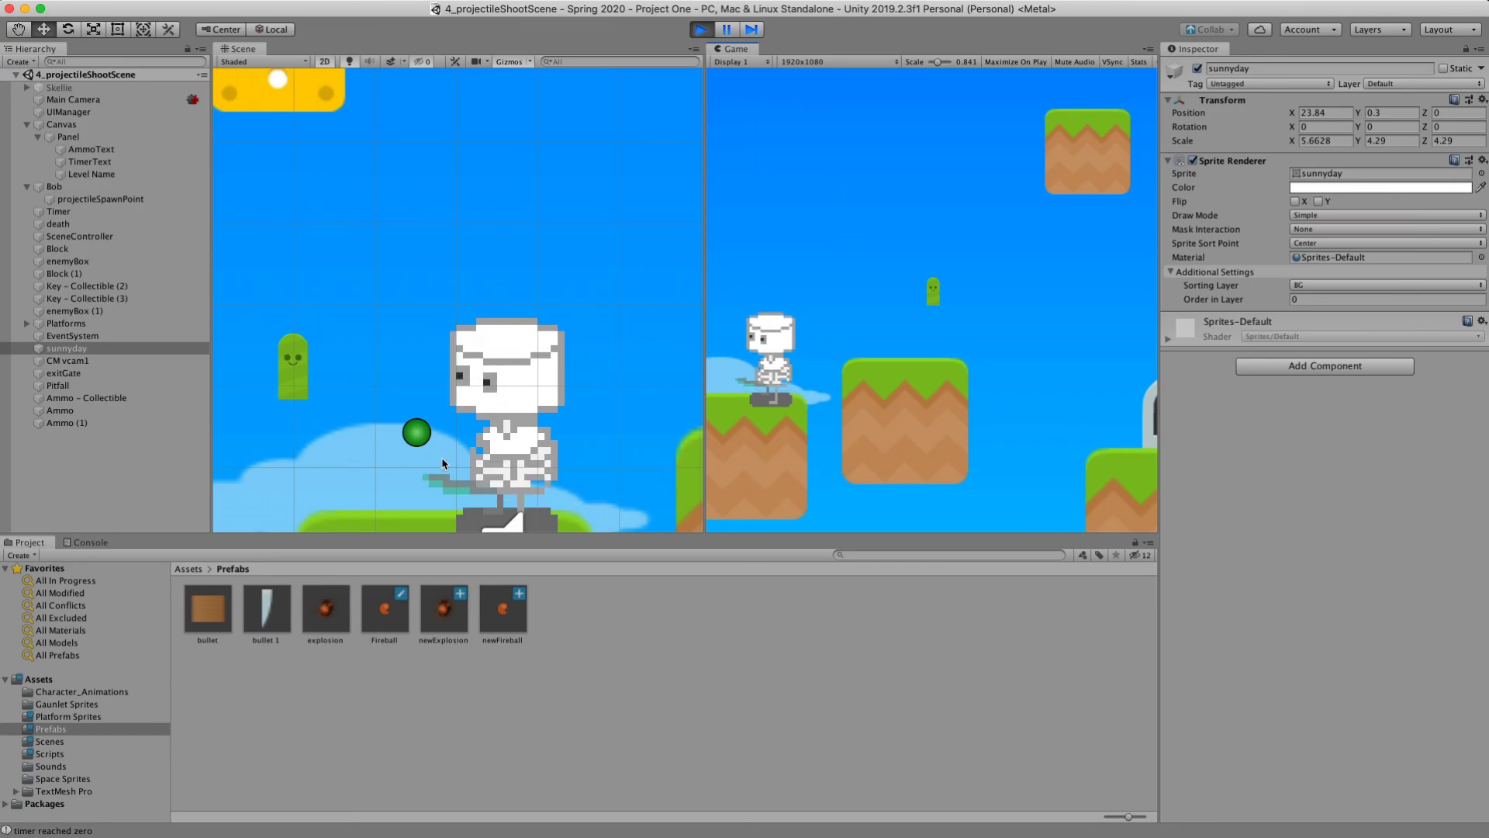
{"action": "key", "text": "space"}
{"action": "key", "text": "space"}
{"action": "key", "text": "space"}
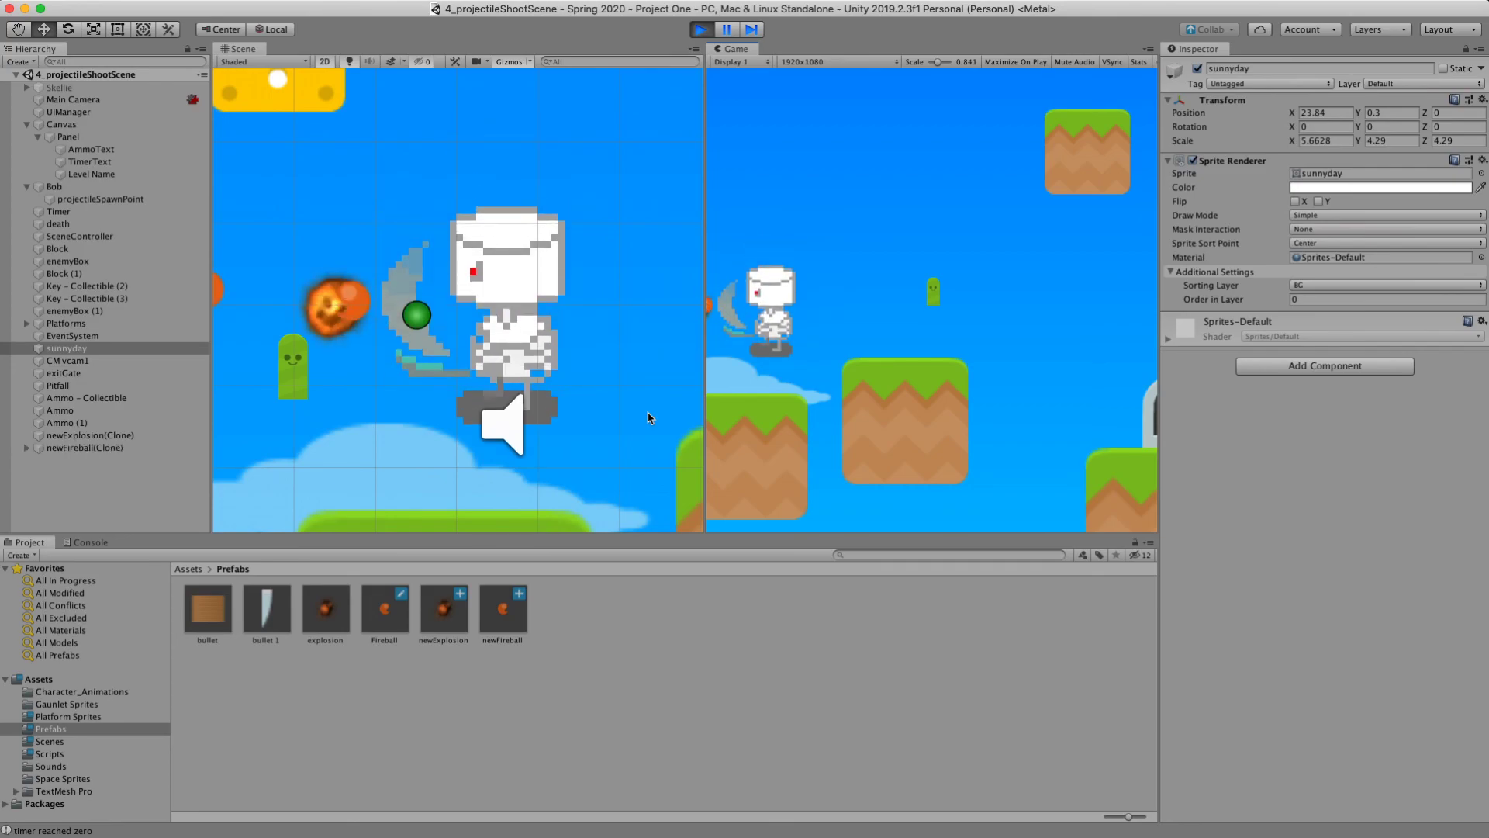
{"action": "key", "text": "space"}
{"action": "key", "text": "ctrl"}
{"action": "key", "text": "ctrl"}
{"action": "key", "text": "space"}
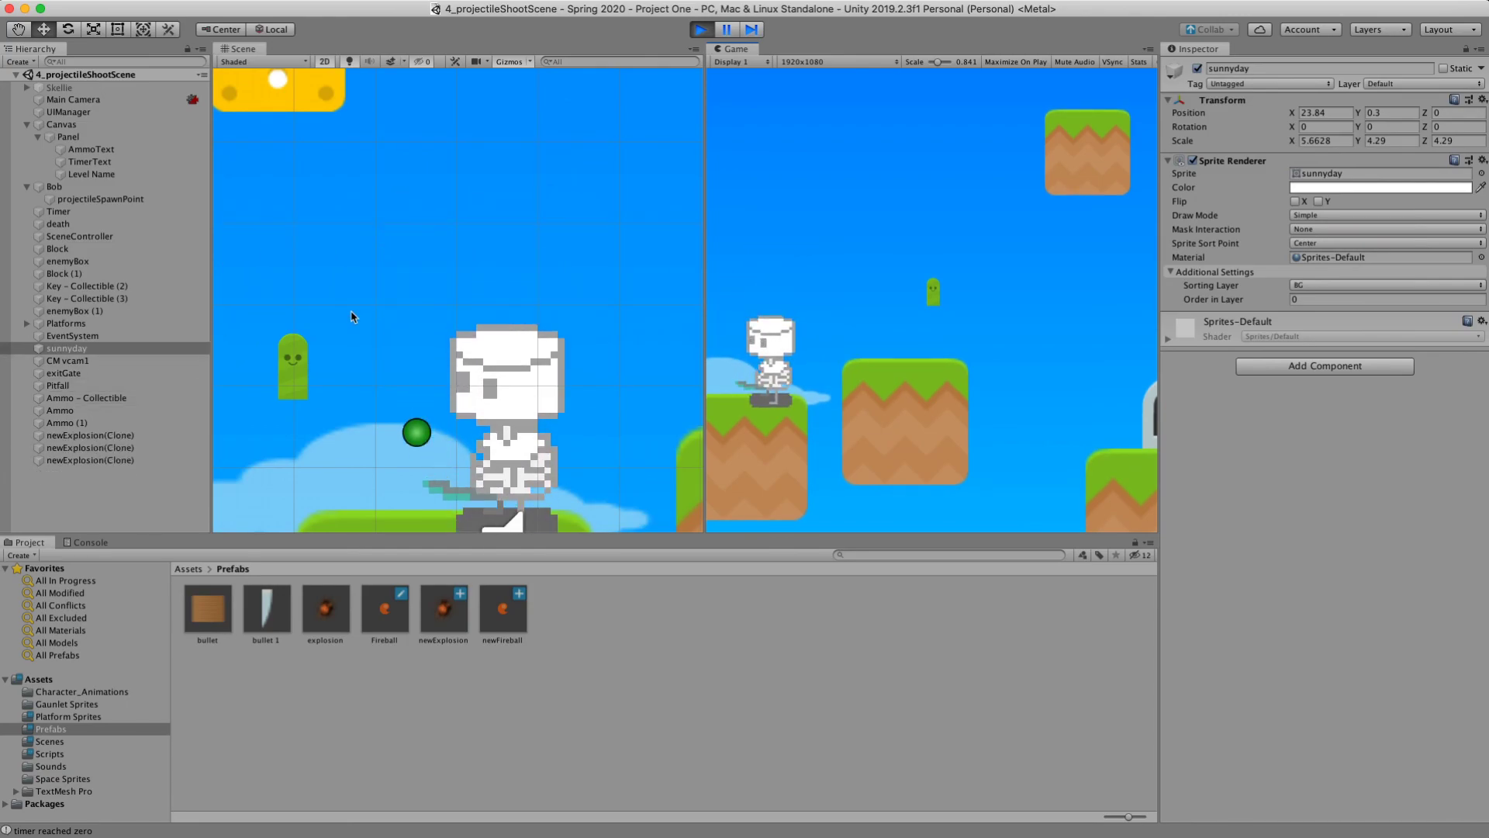
{"action": "key", "text": "space"}
{"action": "key", "text": "ctrl"}
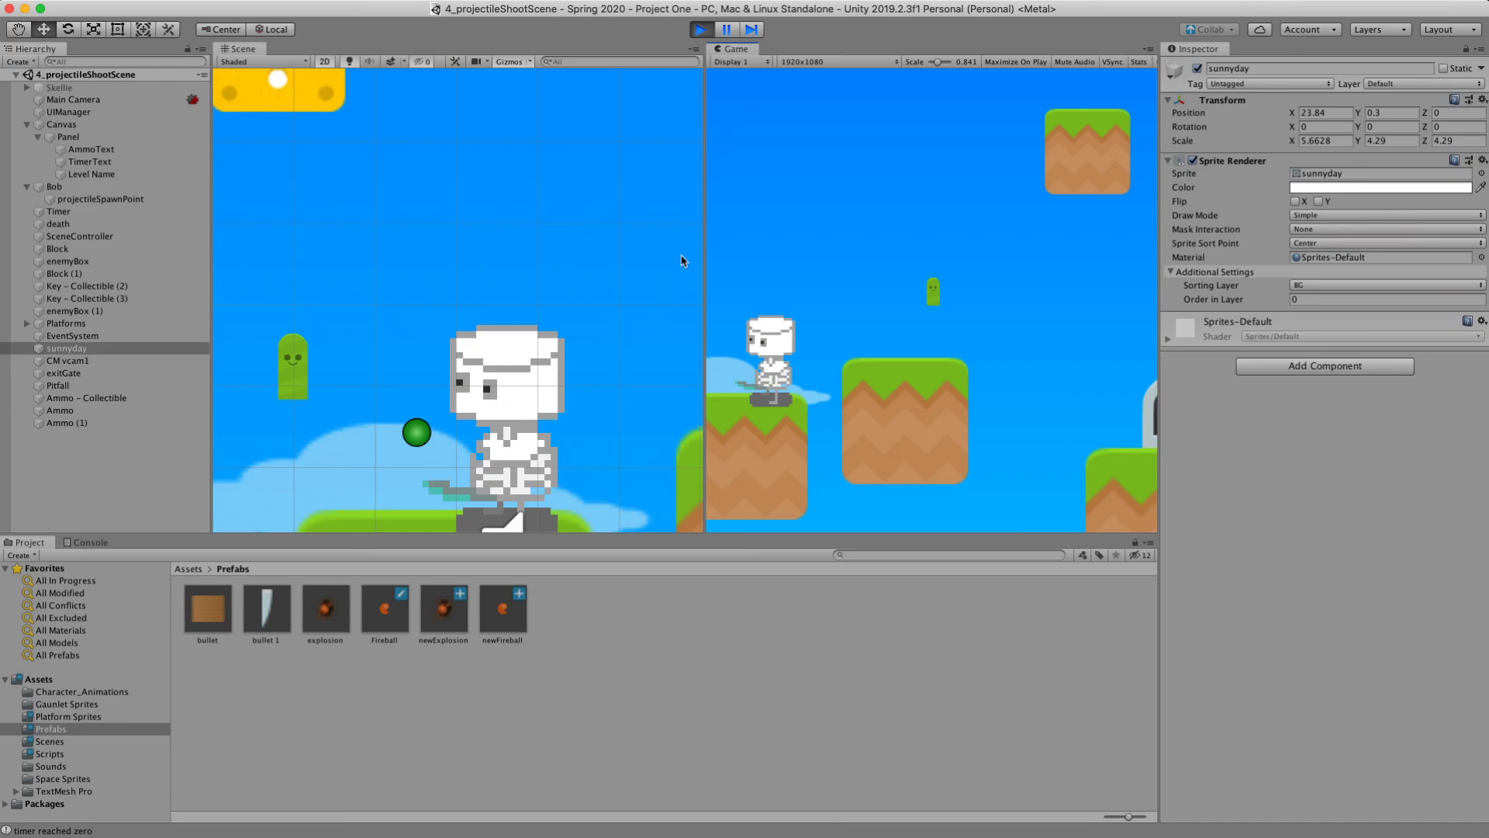
{"action": "left_click", "coordinate": [699, 33]}
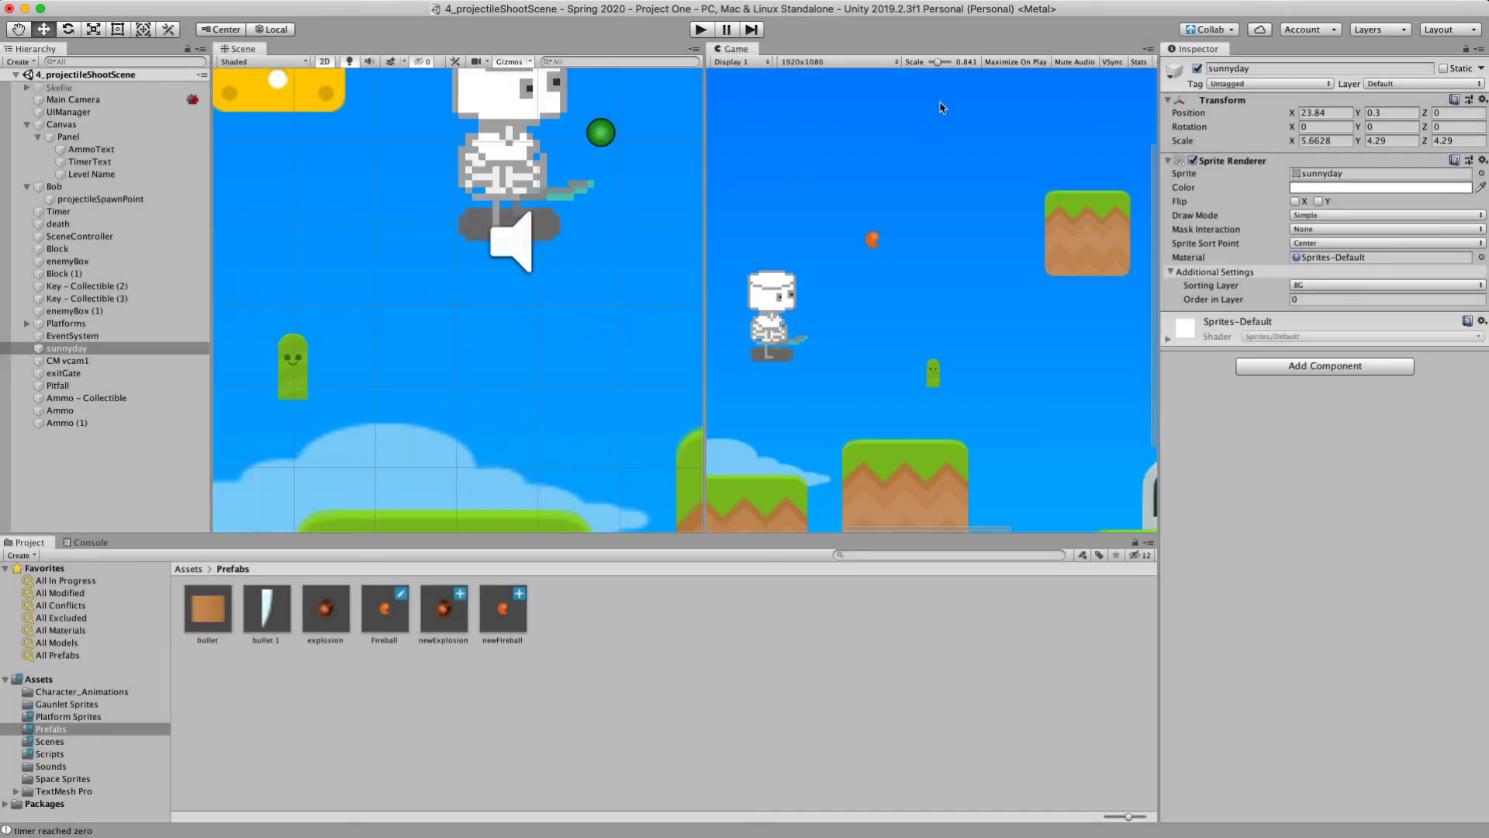